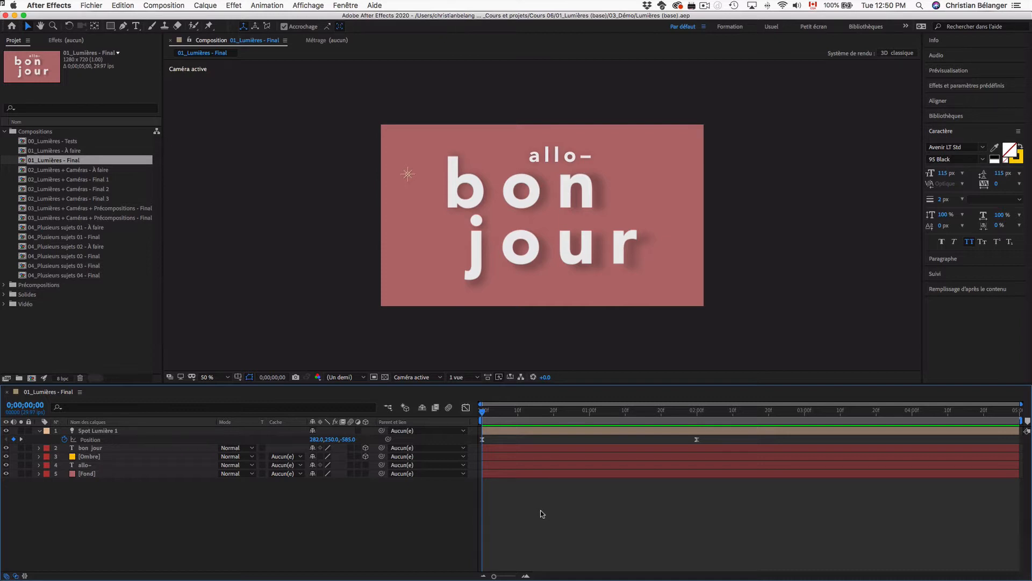
Step: Preview the light animation of the 01_Lumières - Final composition from its start
key(space)
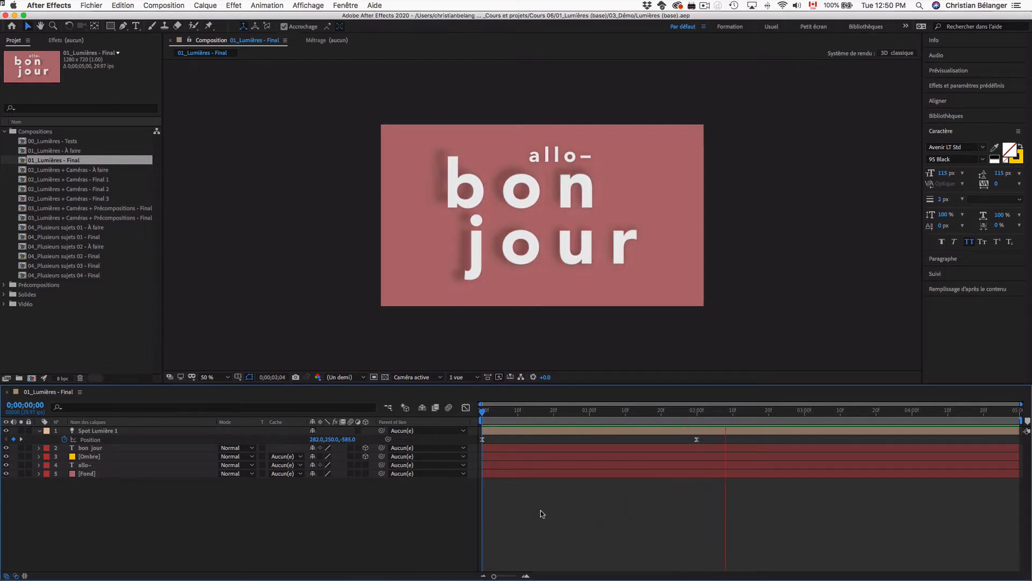
key(space)
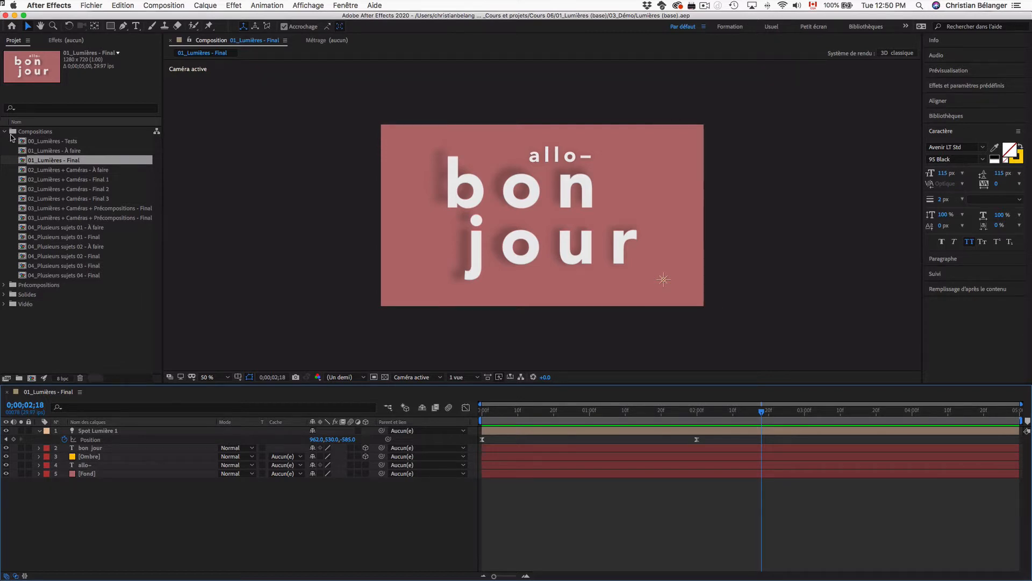
Step: Open the 00_Lumières - Tests composition and turn its "bon jour" text layer into a 3D layer
double_click(56, 142)
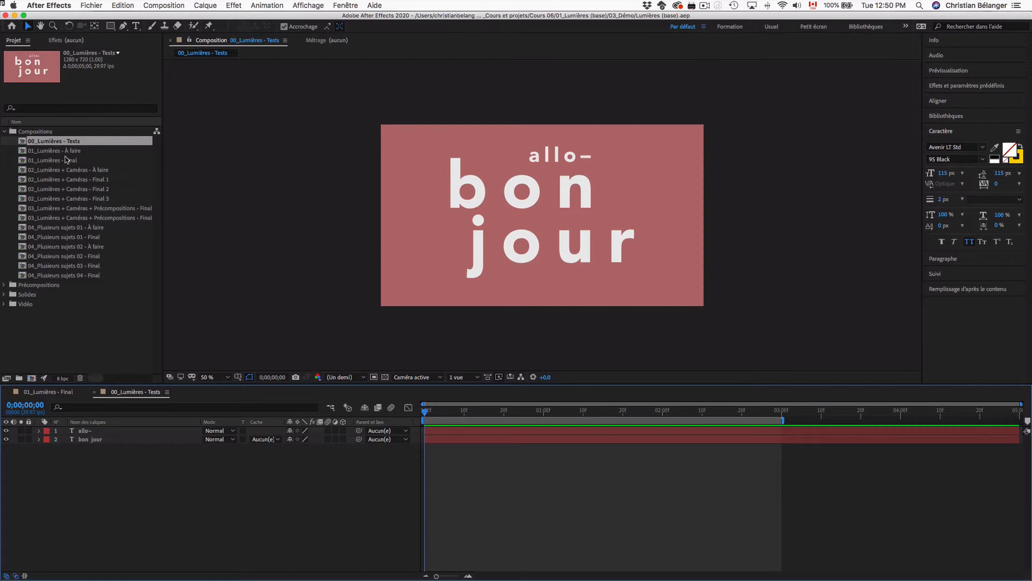
click(114, 441)
click(114, 440)
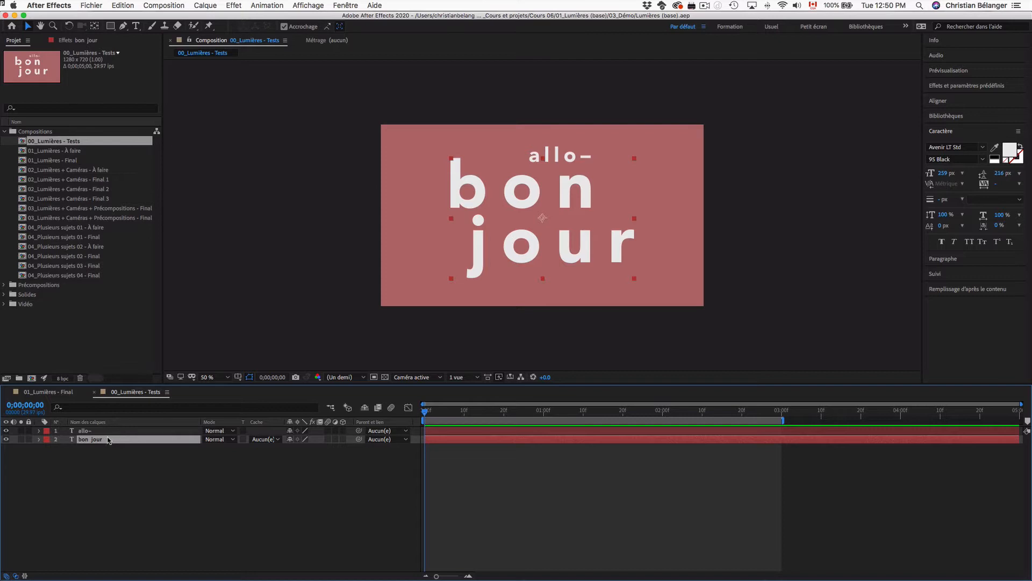
click(102, 431)
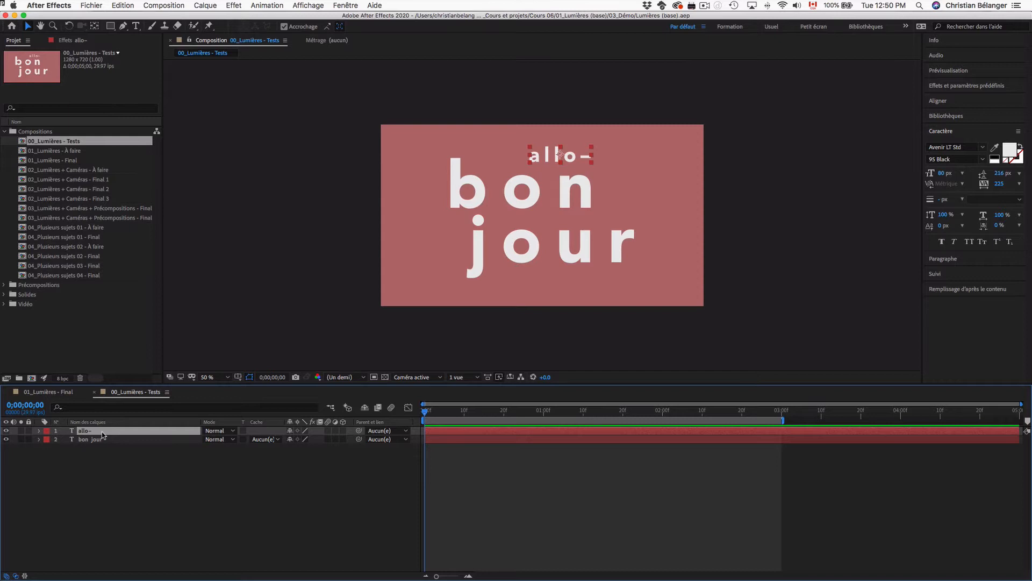
click(110, 440)
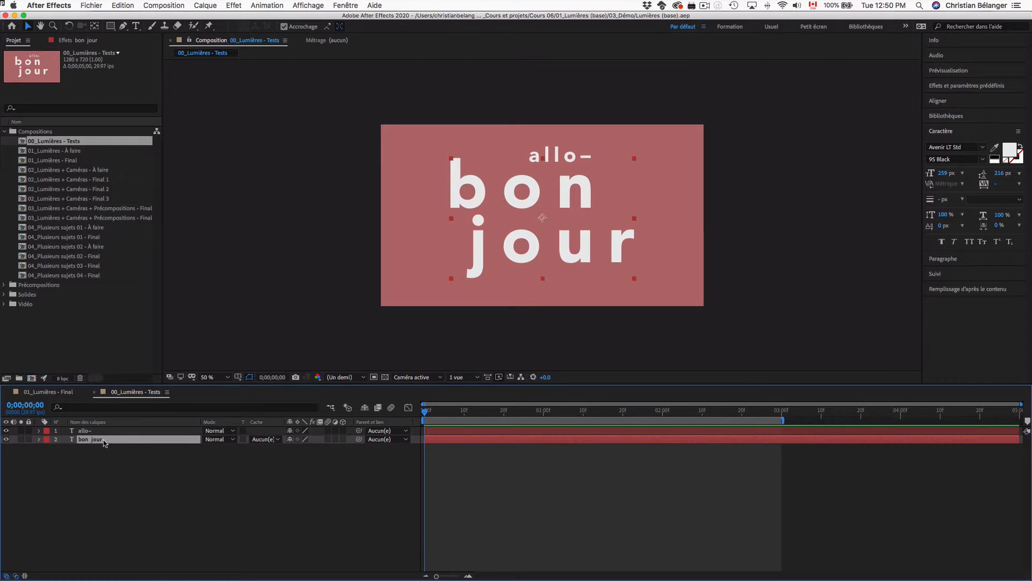
click(343, 440)
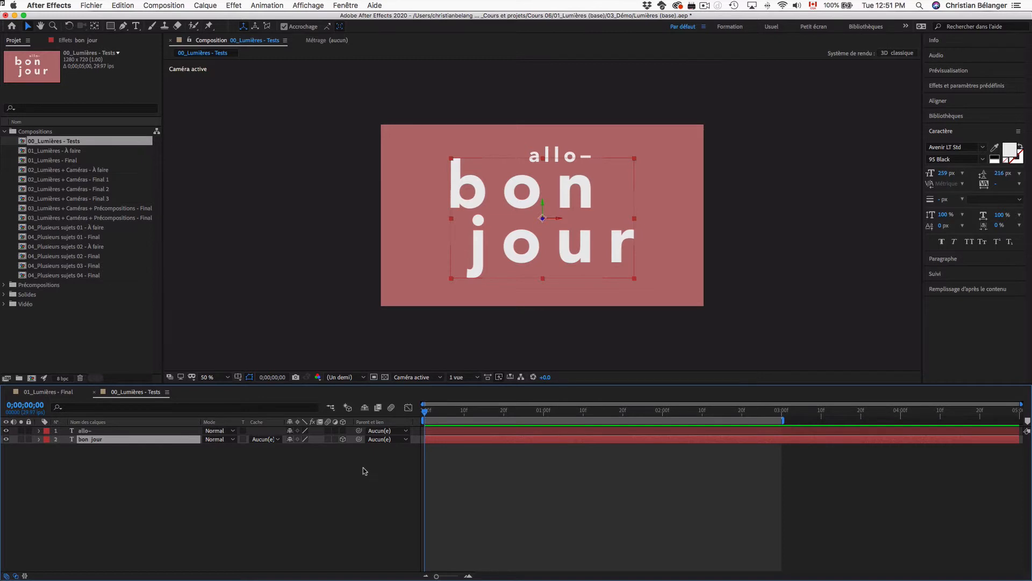
Step: Create the light Point Lumière 1 of type Ponctuelle, white, with 100% intensity, attenuation Aucun and shadow casting enabled
click(206, 4)
mouse_move(210, 17)
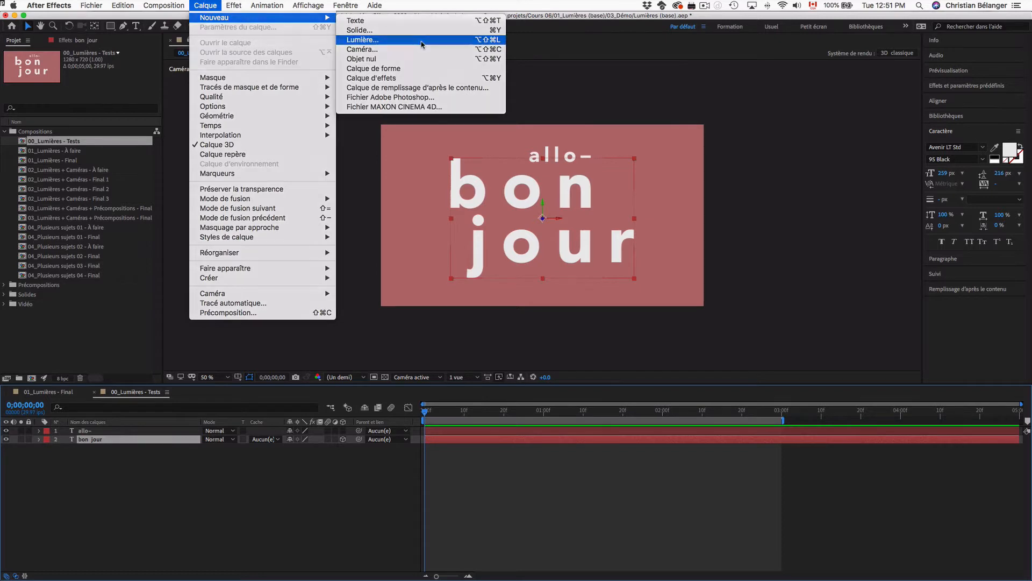
click(422, 44)
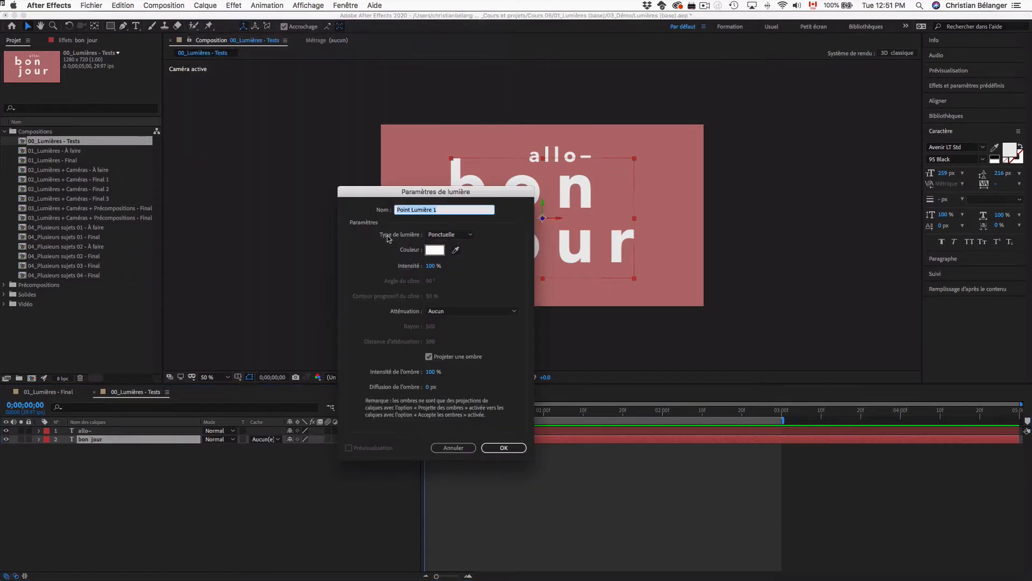
click(471, 235)
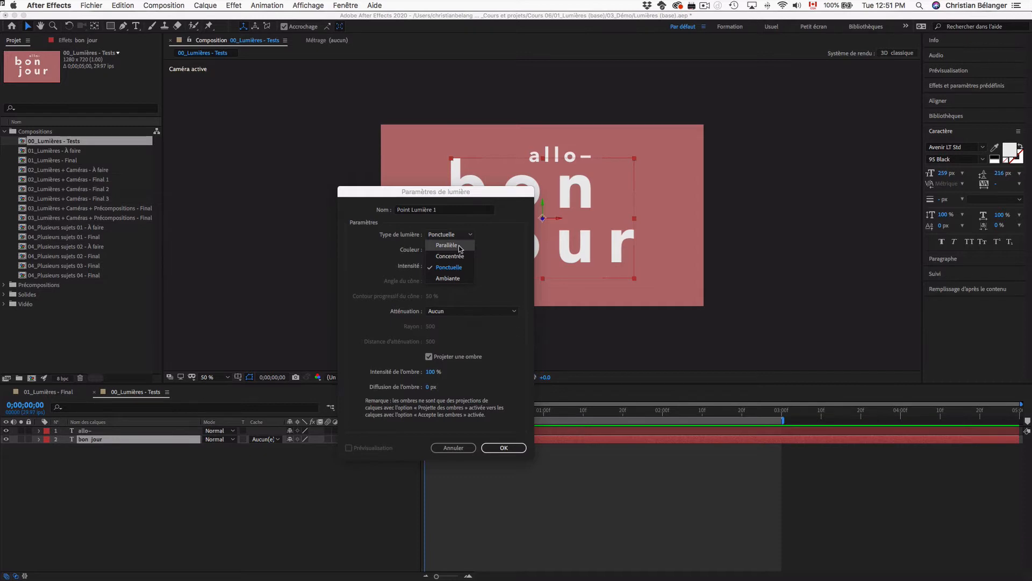
click(461, 272)
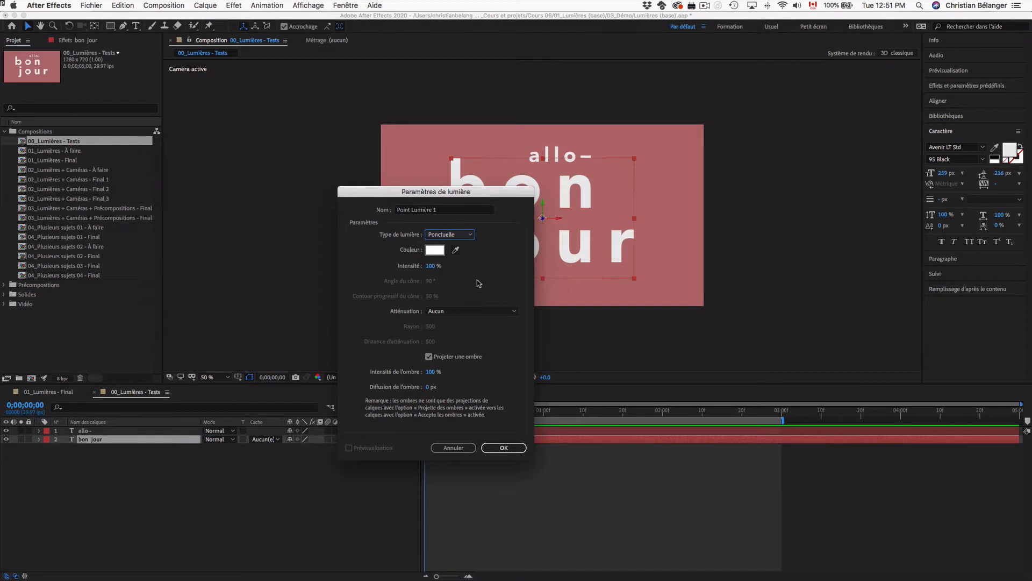
click(444, 253)
click(572, 264)
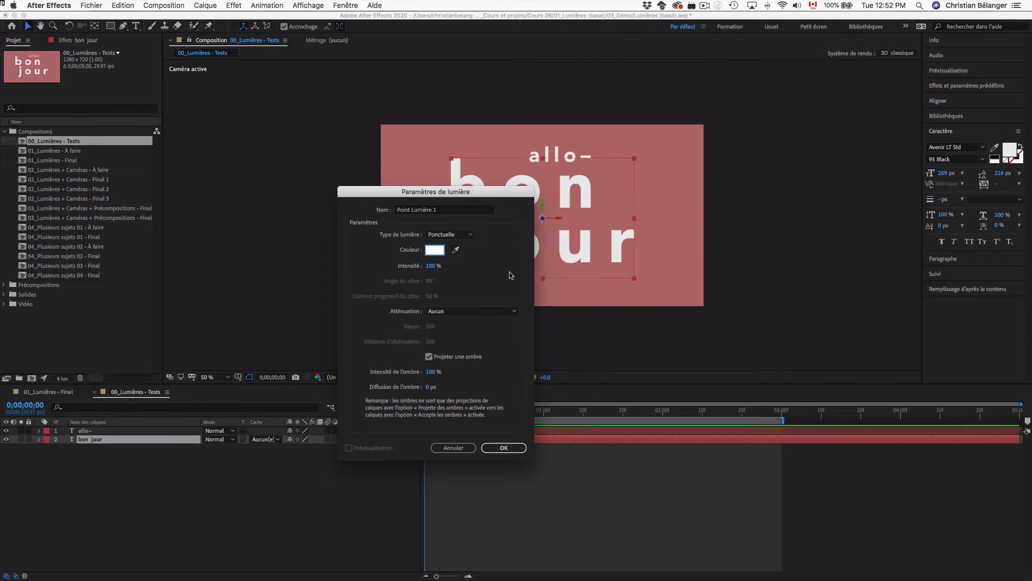
click(460, 312)
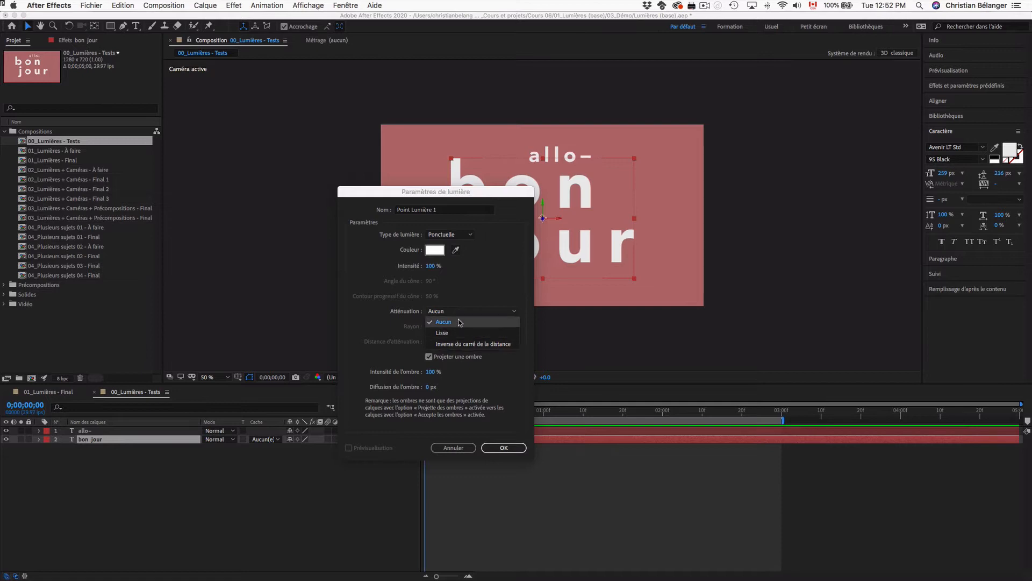
click(458, 322)
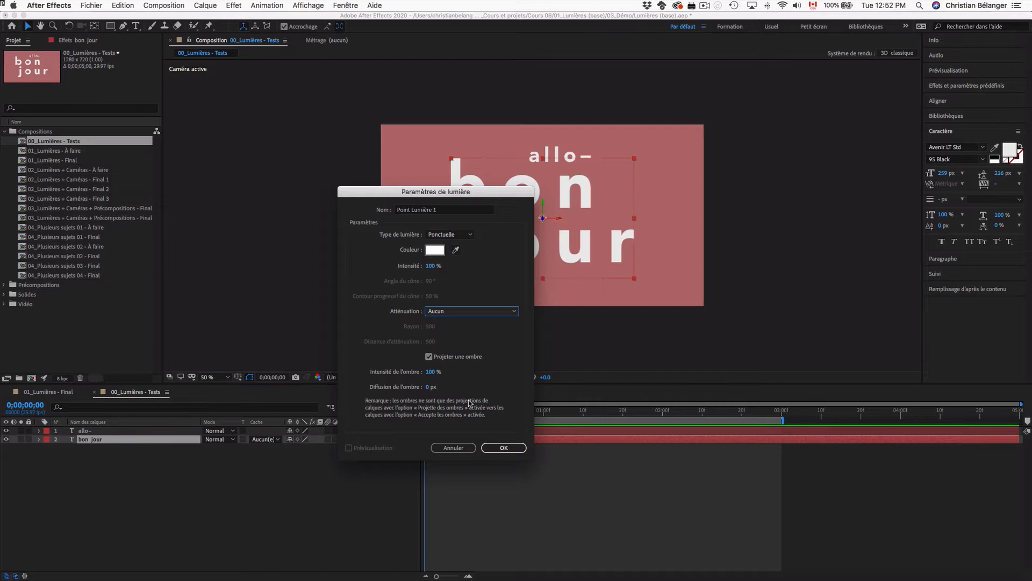
key(Return)
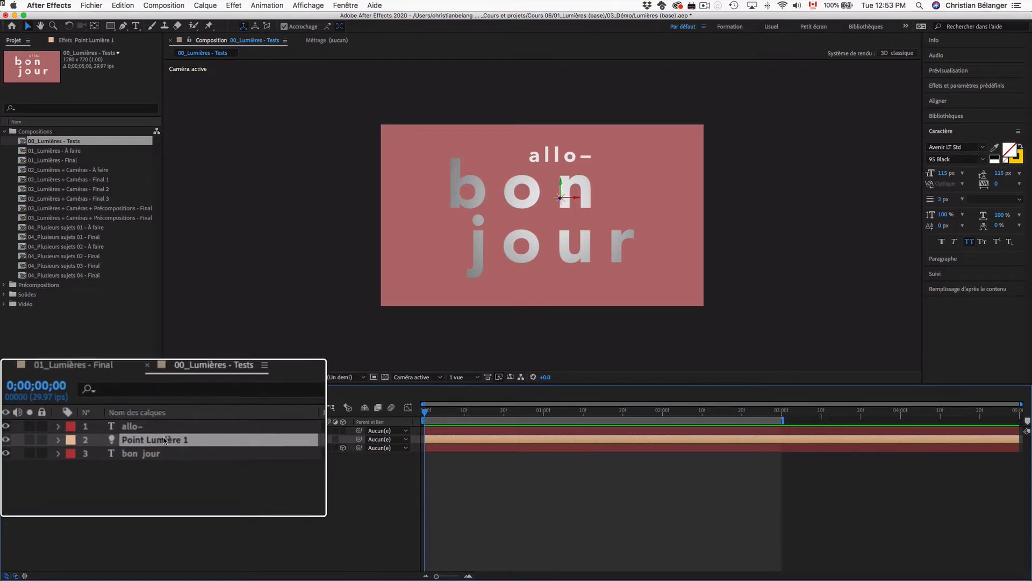
Step: Try the point light layer above the "allo-" layer, put it back between the two text layers and select "bon jour"
drag(164, 438, 164, 428)
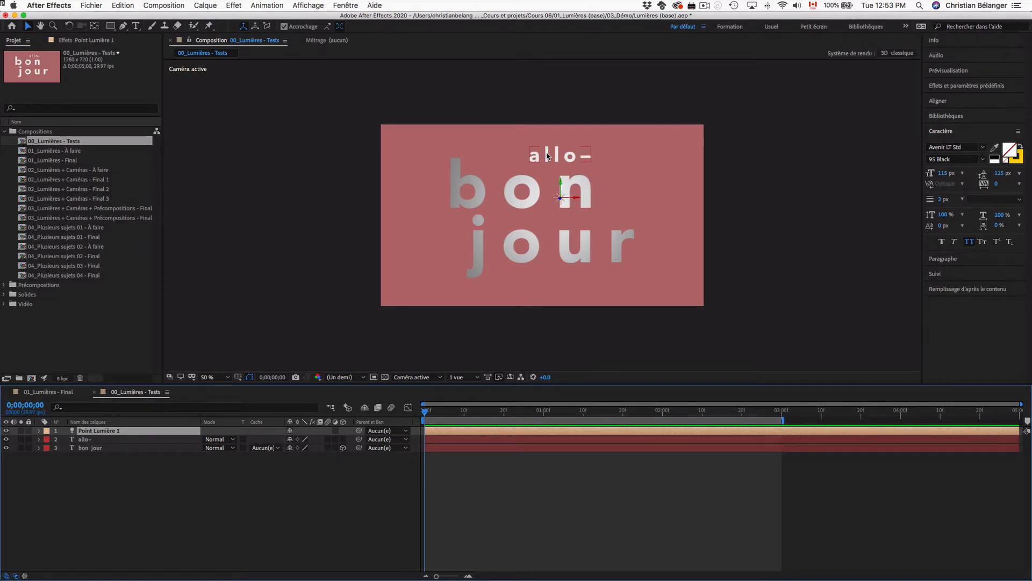
drag(132, 432, 131, 448)
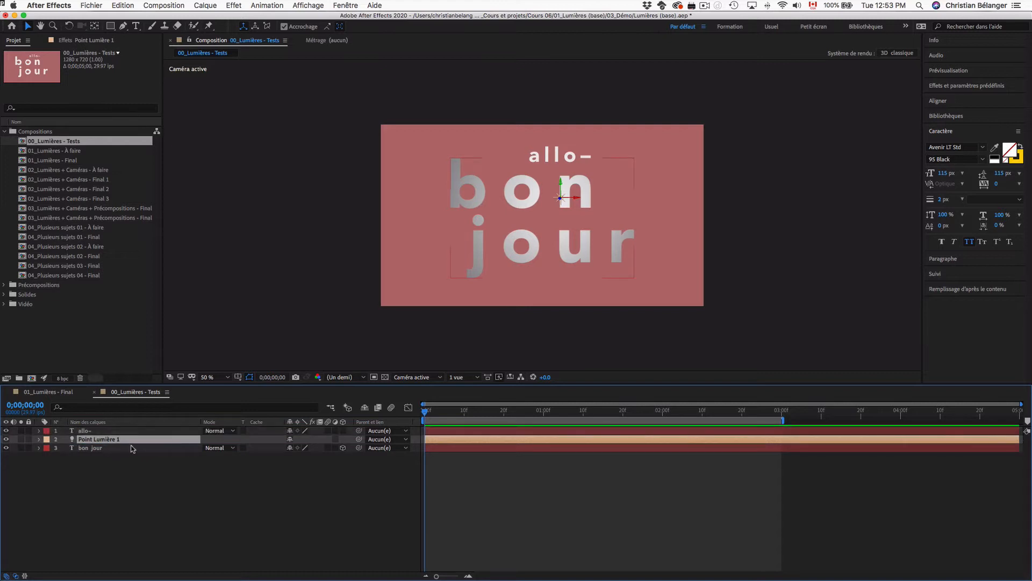
click(132, 448)
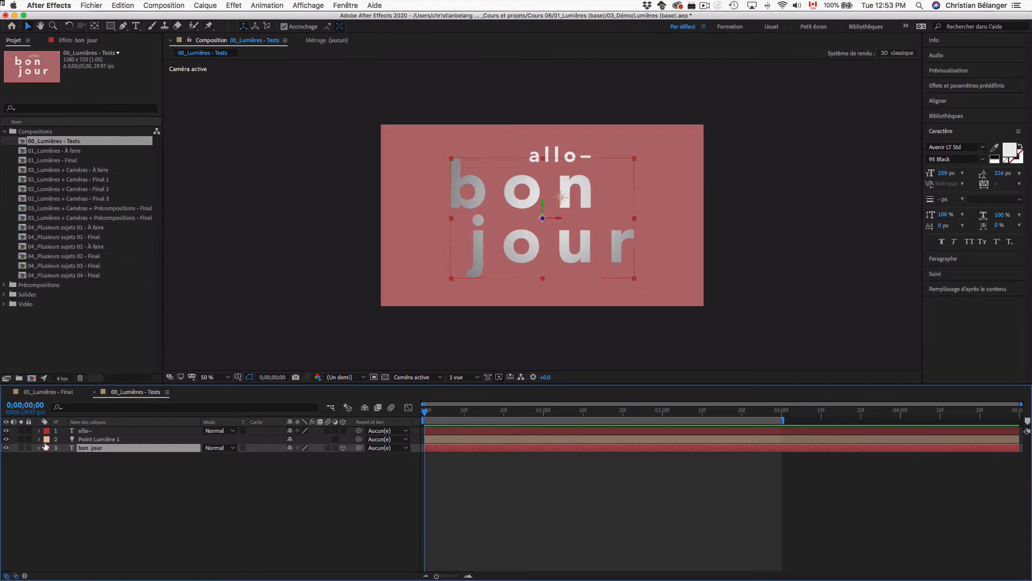
Step: Reveal the transform properties of the Point Lumière 1 layer and select its Position property
click(97, 440)
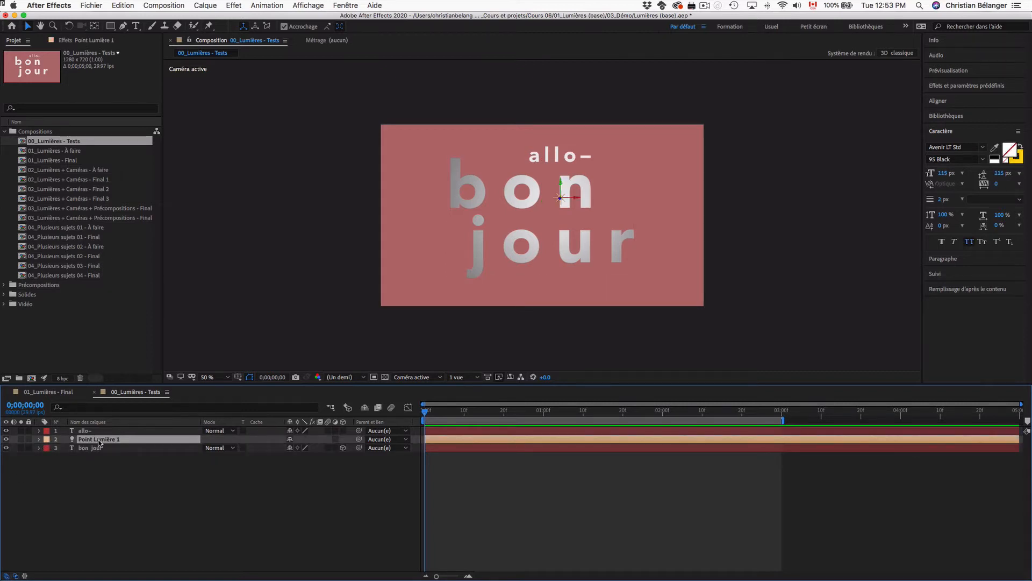
click(39, 439)
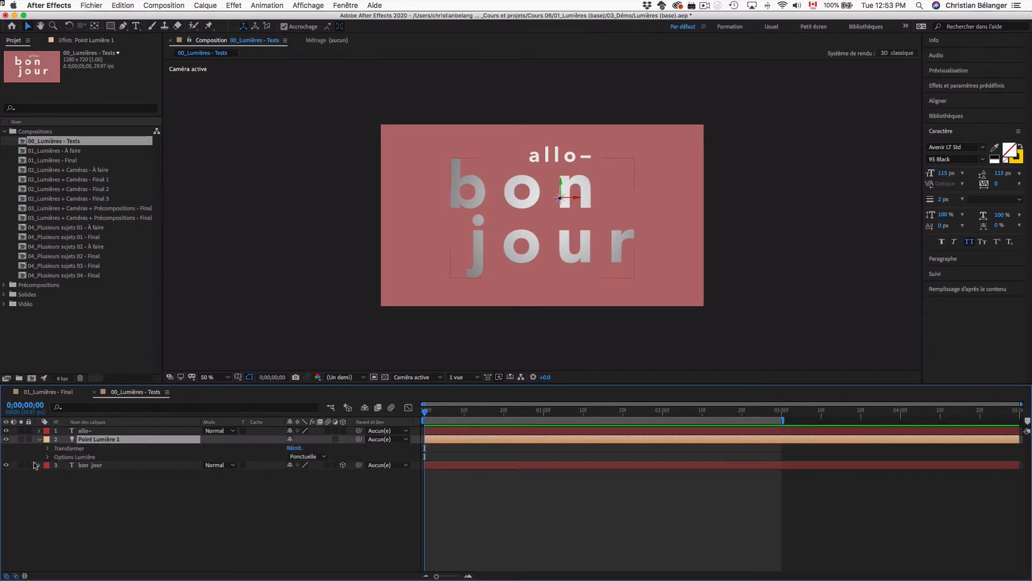
click(70, 451)
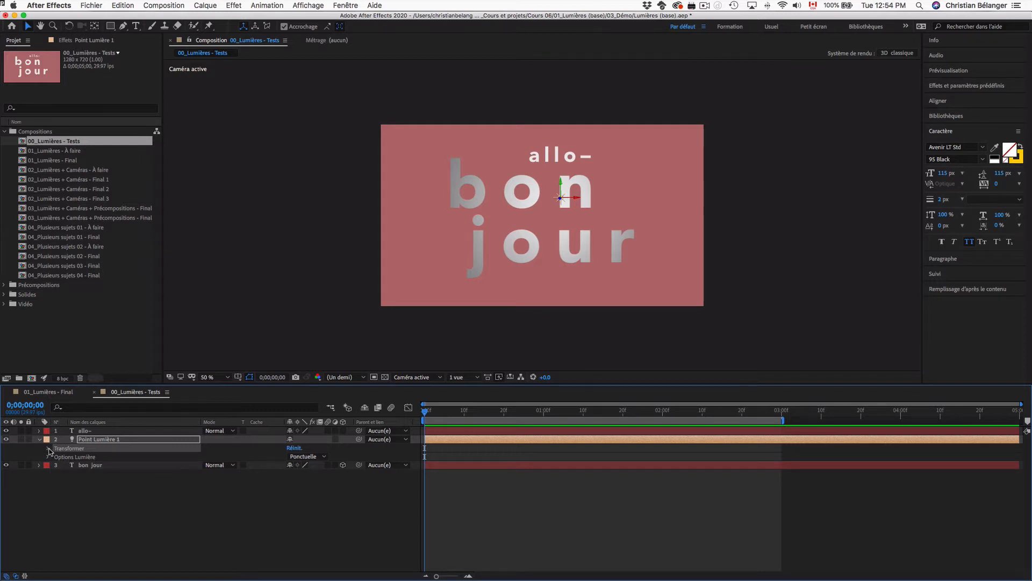
click(47, 449)
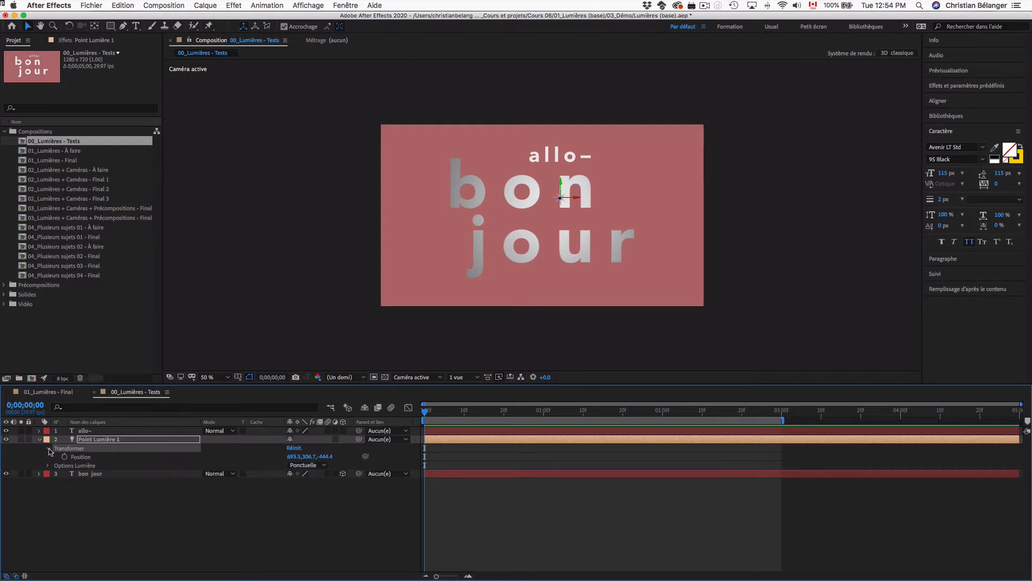
click(78, 457)
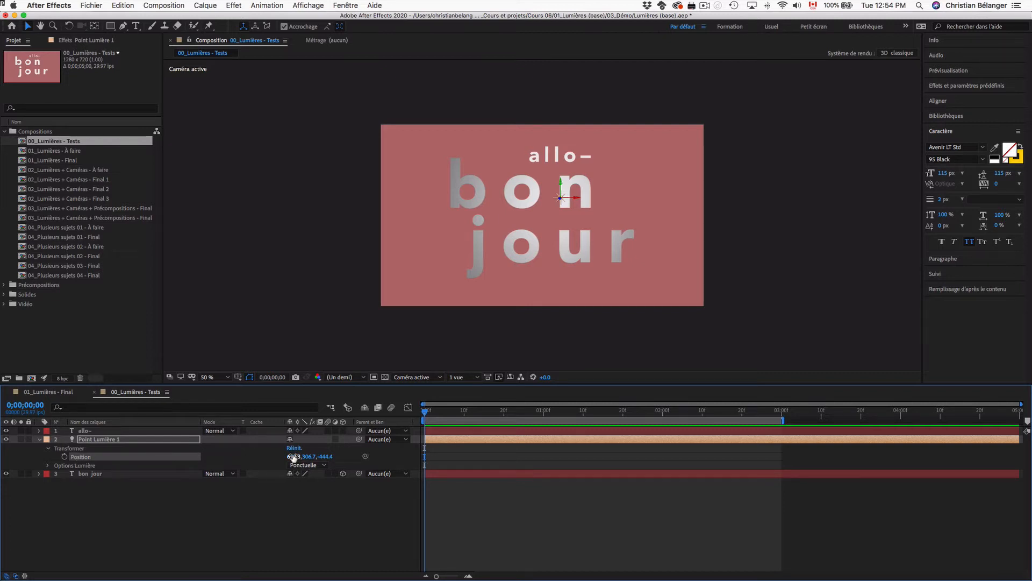
Step: Try moving the point light through its position values and directly in the composition view, then reset its position
drag(294, 457, 363, 456)
key(super+z)
key(super+z)
key(super+z)
drag(560, 183, 498, 163)
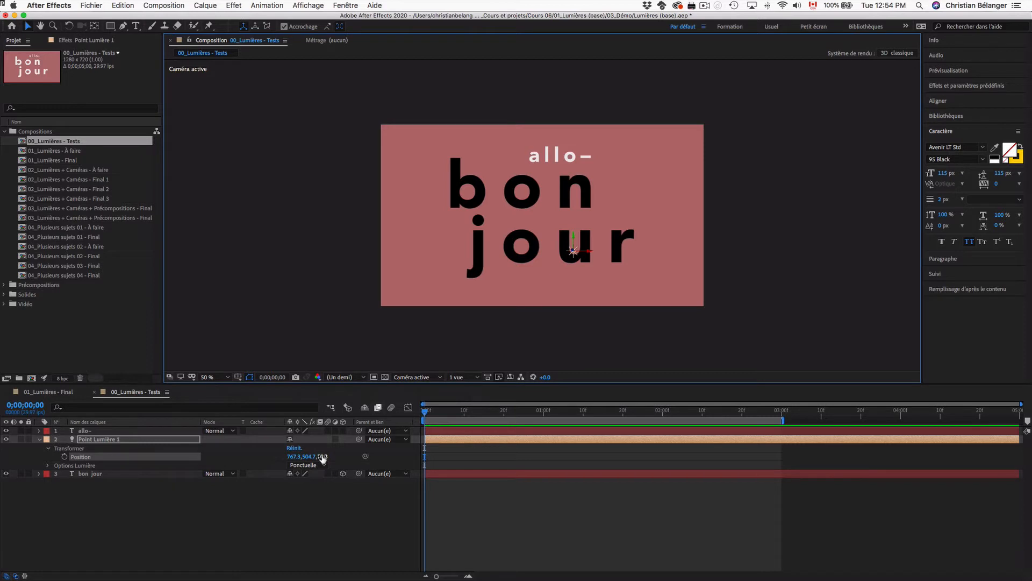
right_click(105, 458)
click(132, 532)
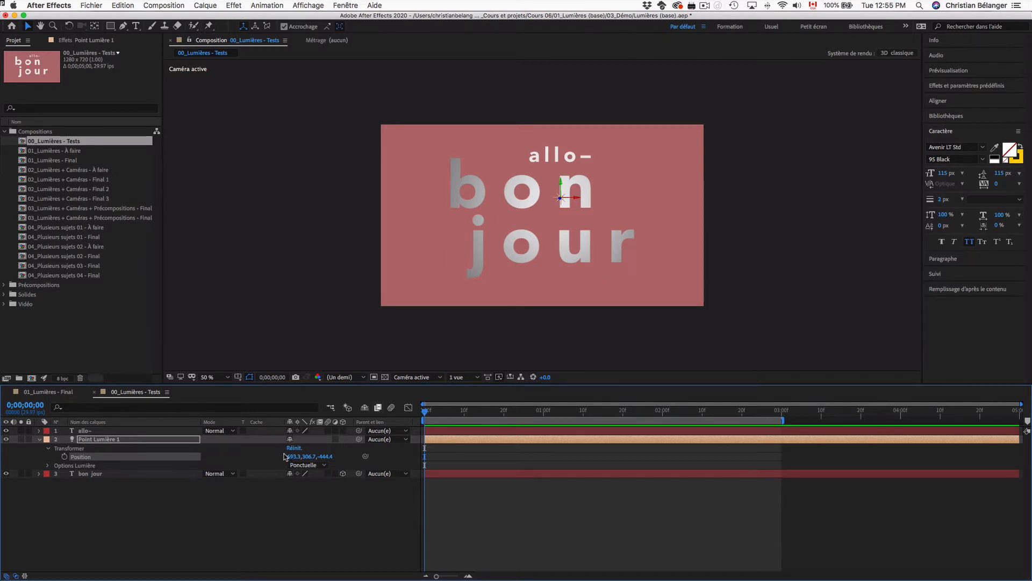
Step: Show two views side by side and try moving the point light vertically and in depth, undoing each move
click(475, 379)
click(479, 394)
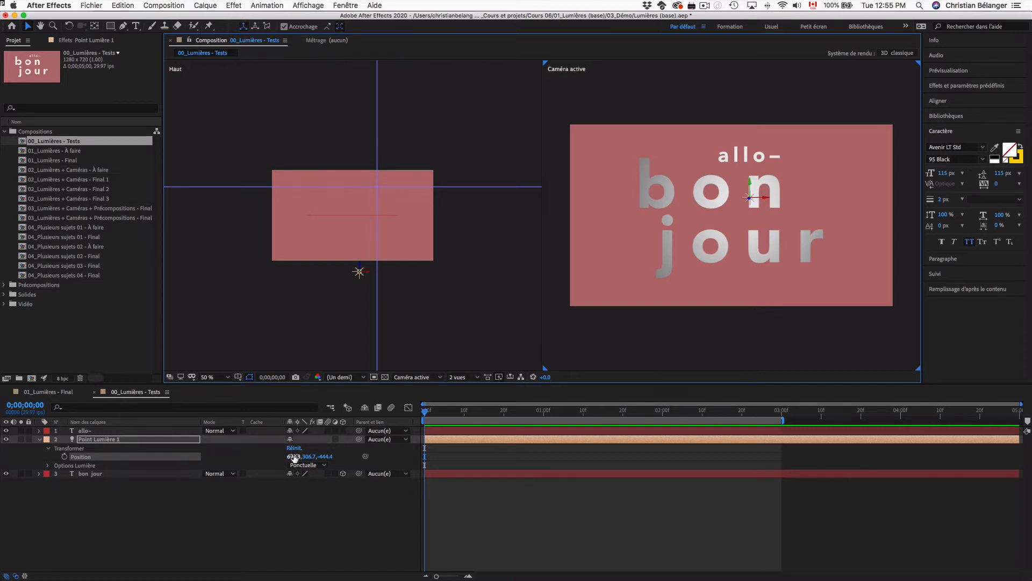
drag(294, 457, 360, 457)
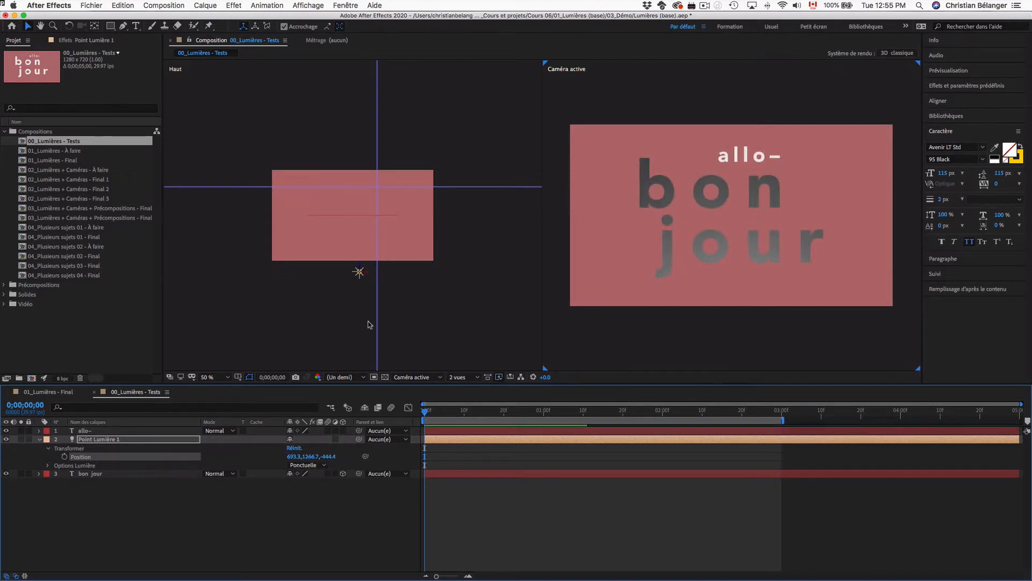
key(super+z)
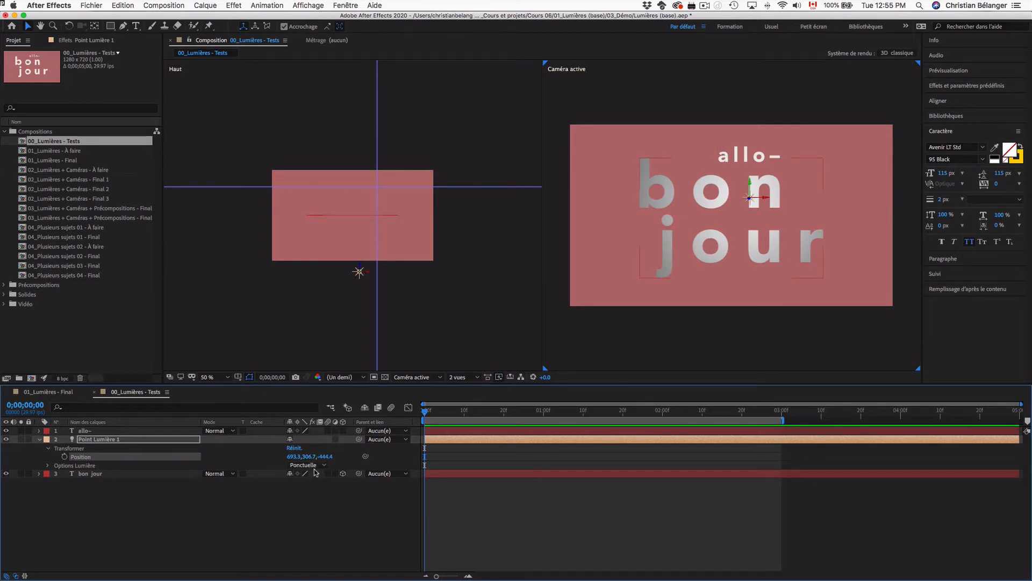
drag(326, 456, 335, 456)
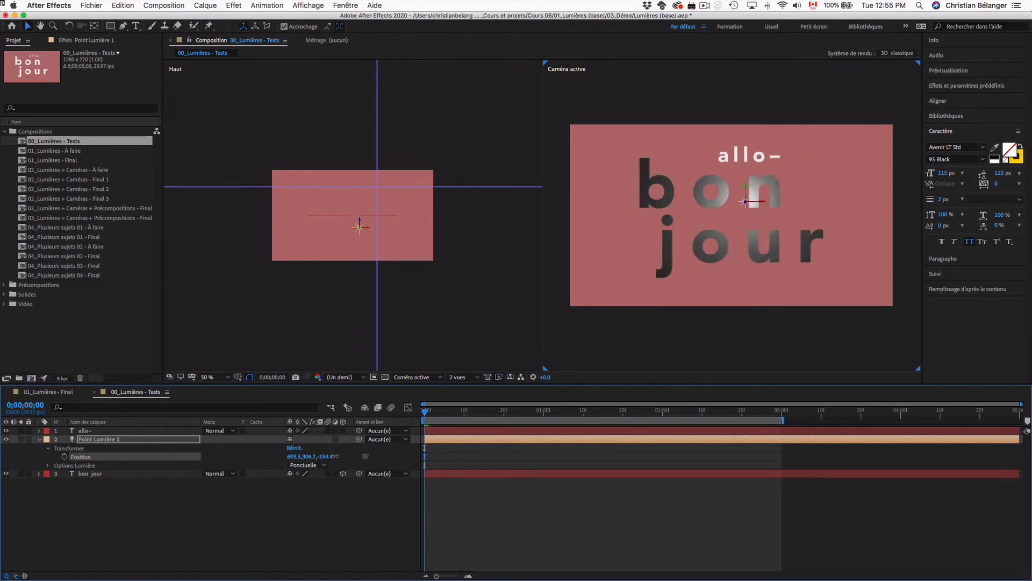
key(super+z)
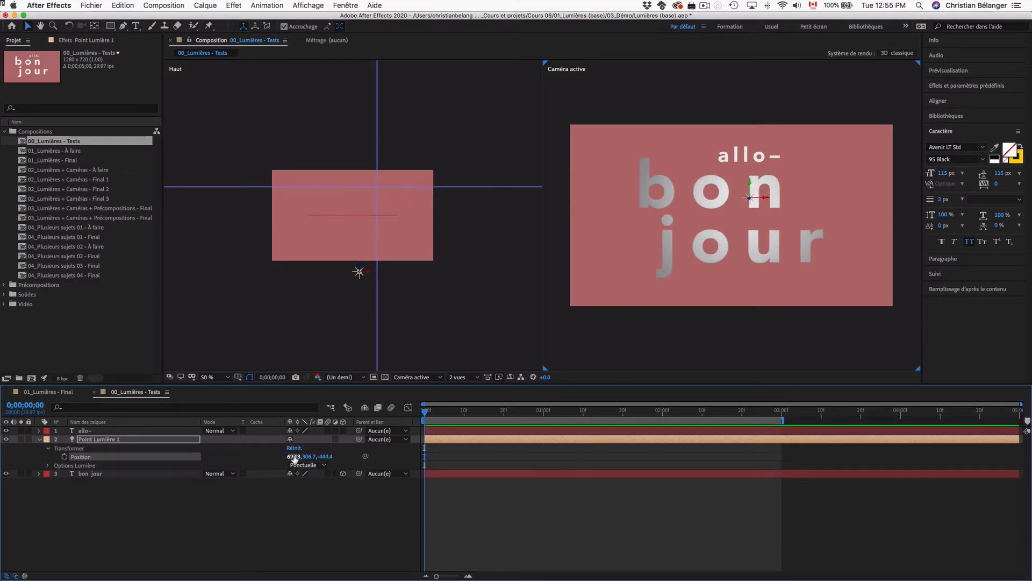
Step: Move the point light along X to 543.3 and return the composition to a single view
drag(293, 457, 176, 455)
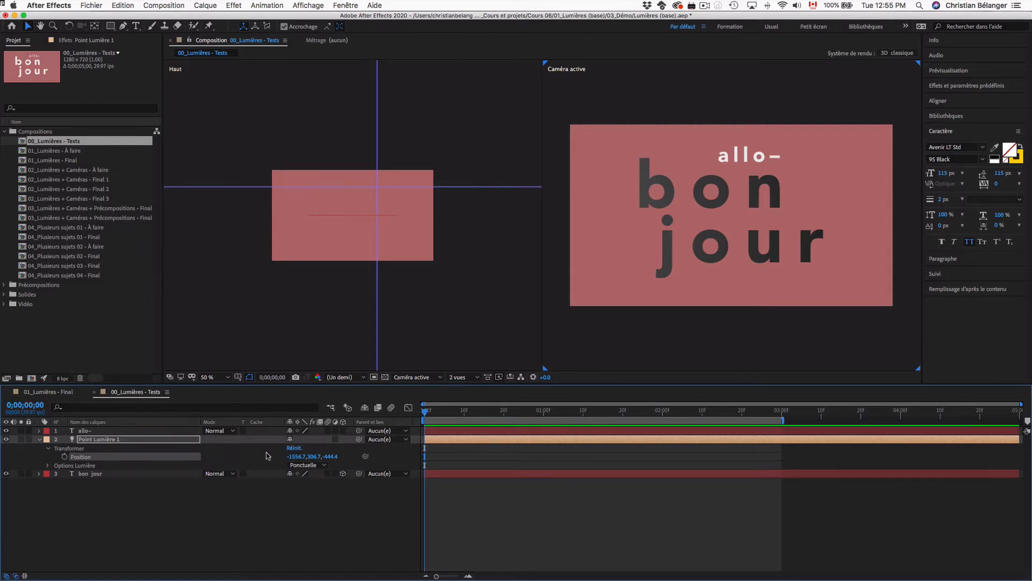
drag(297, 458, 407, 463)
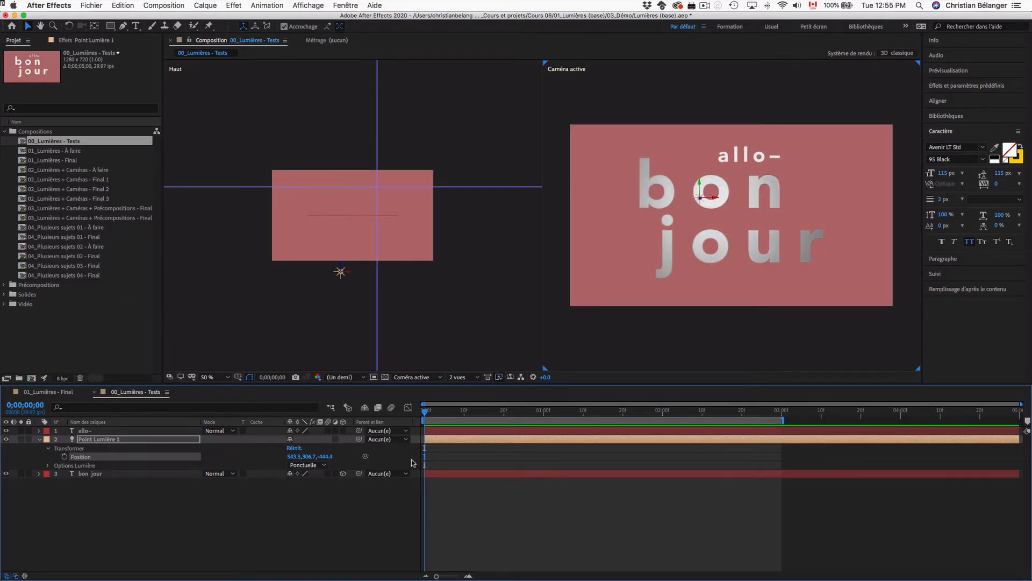
click(462, 377)
click(456, 399)
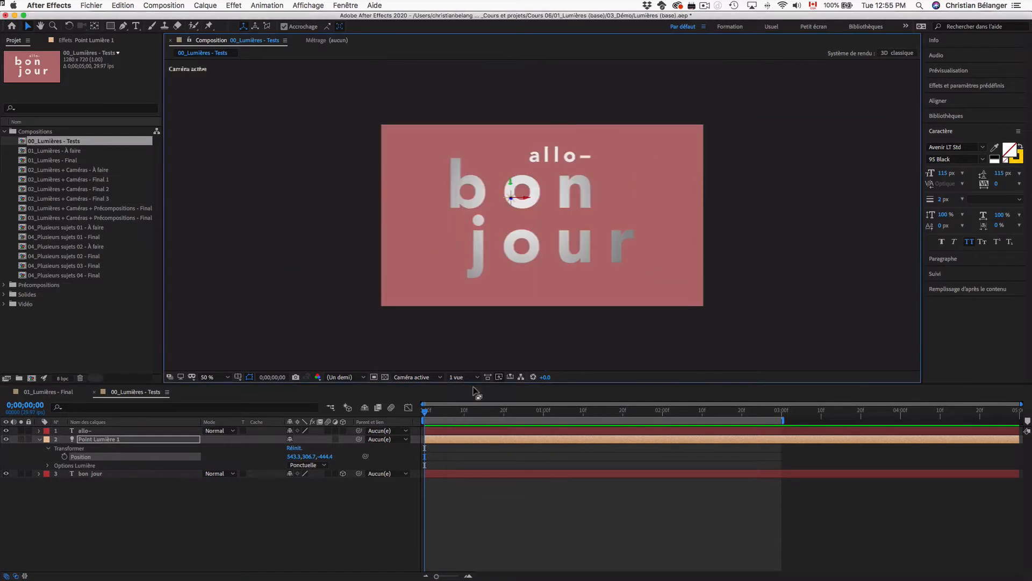
Step: Create a yellow solid layer at the full composition size of 1280 x 720 px
click(412, 295)
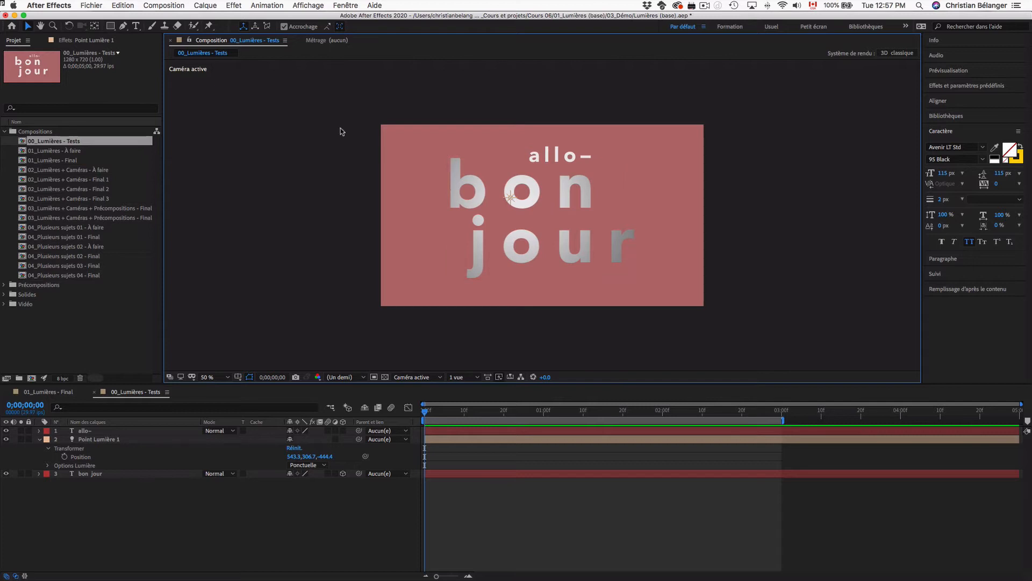
click(205, 5)
mouse_move(215, 17)
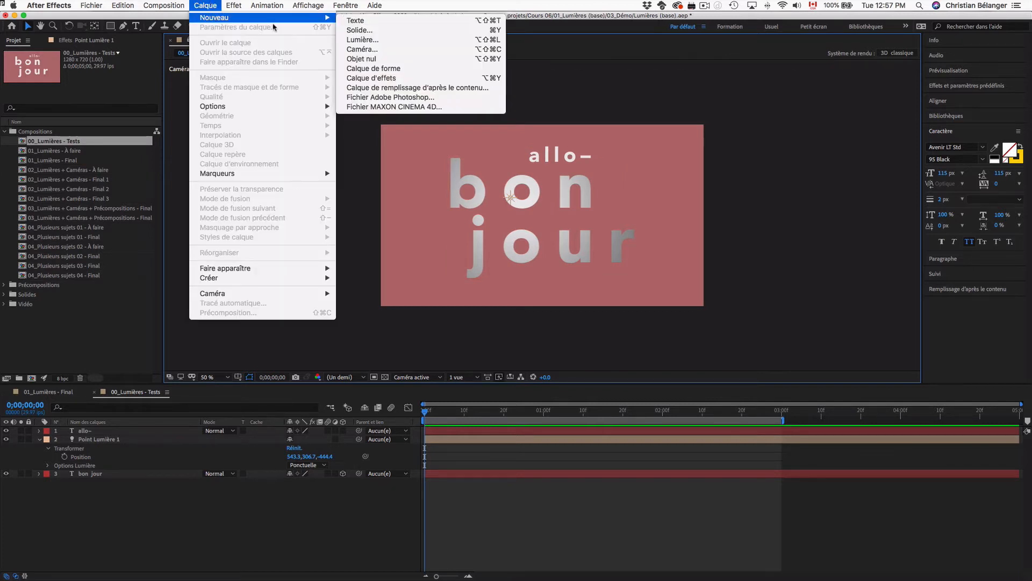
click(404, 31)
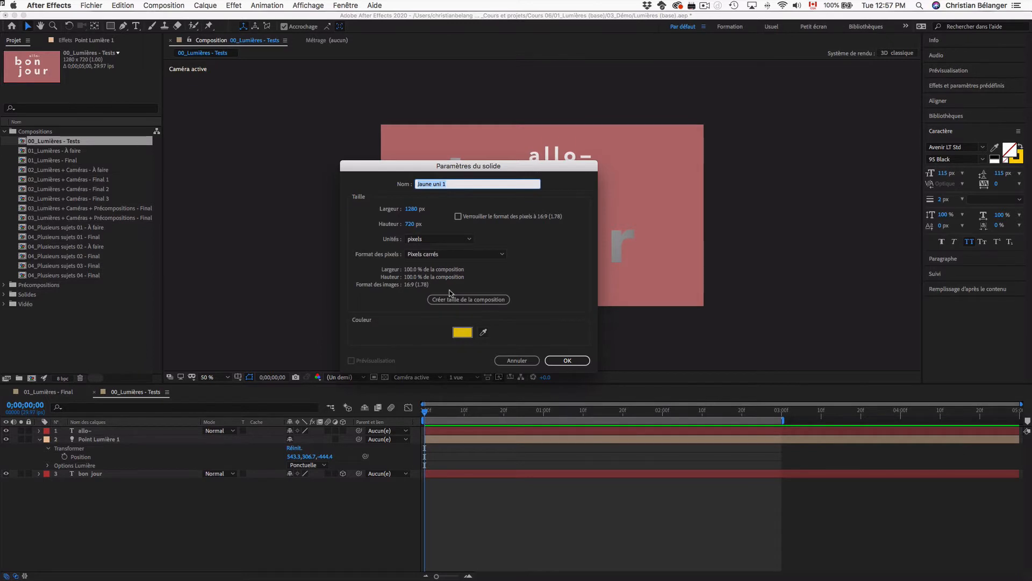
click(487, 299)
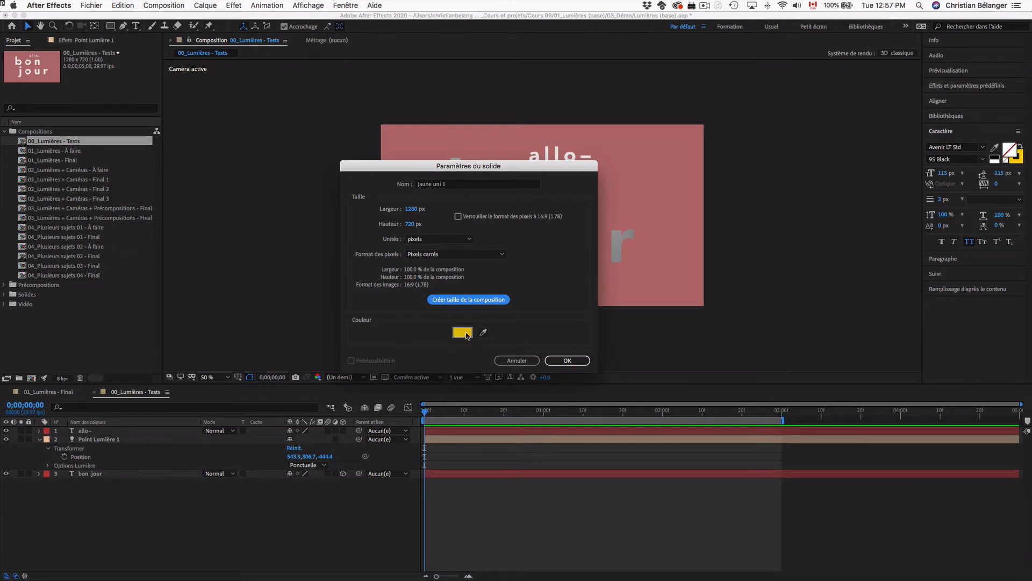
click(585, 361)
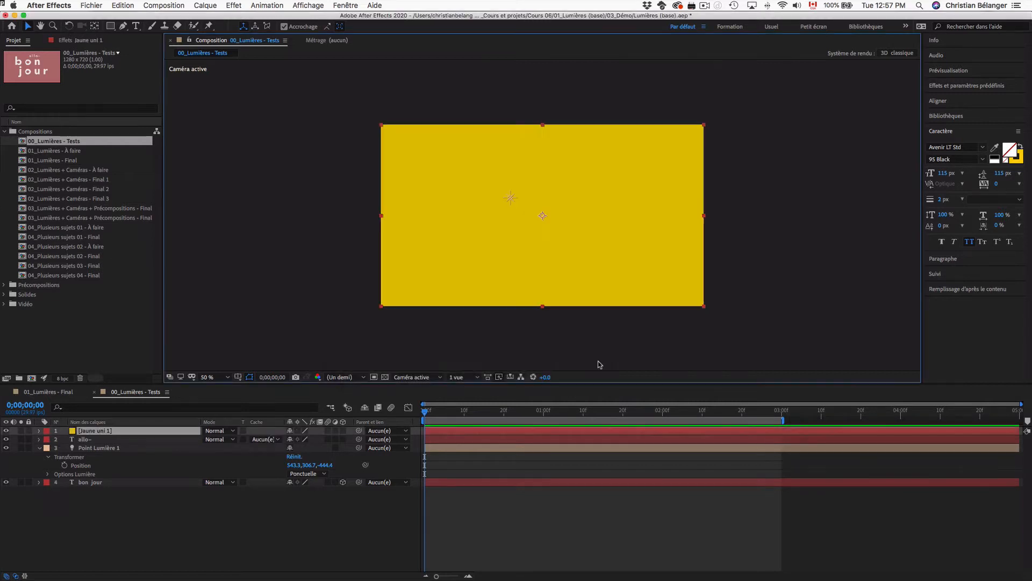
Step: Place the yellow solid beneath the bon jour layer and make it a 3D layer
click(108, 432)
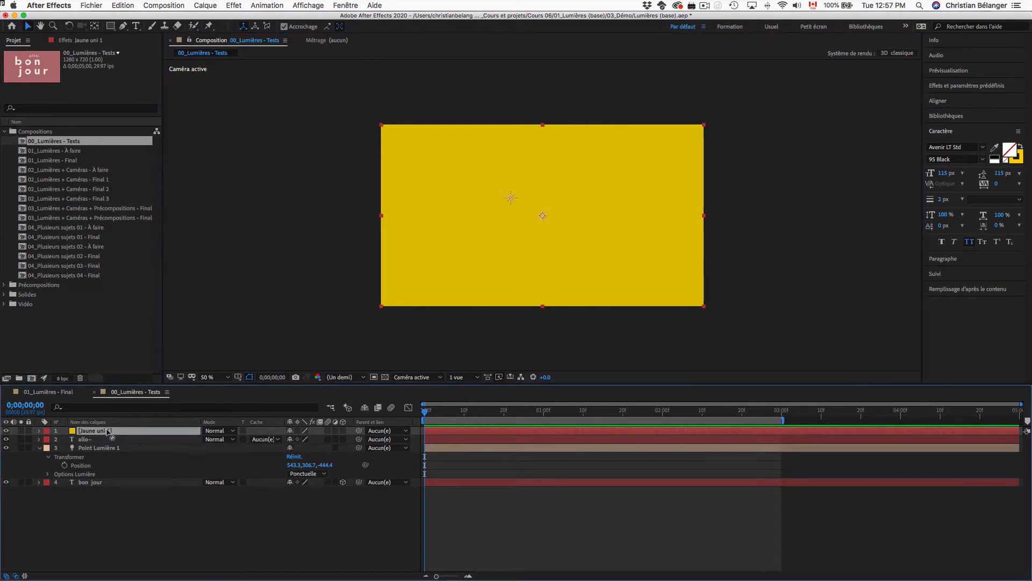
drag(108, 430, 105, 490)
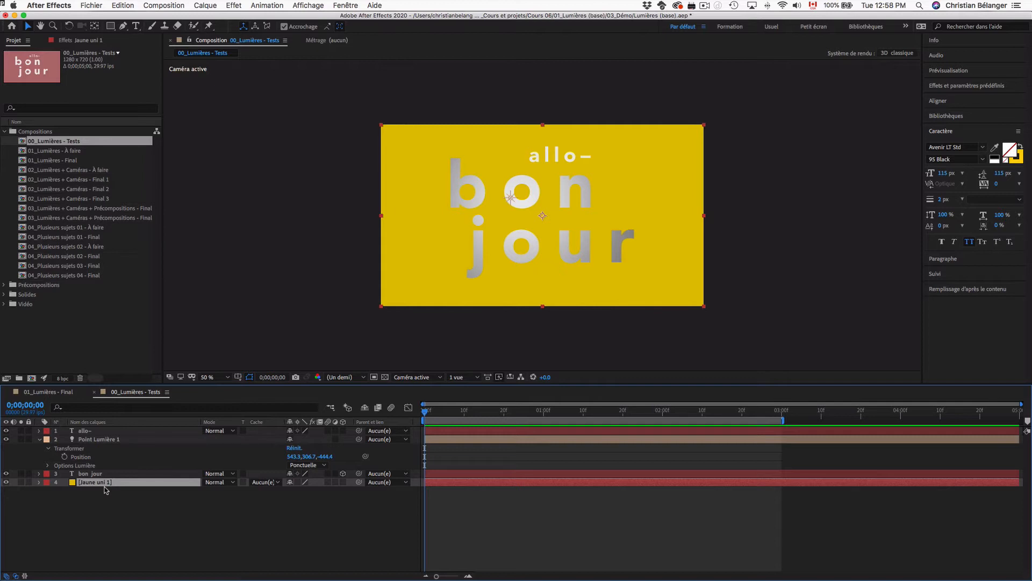
click(343, 481)
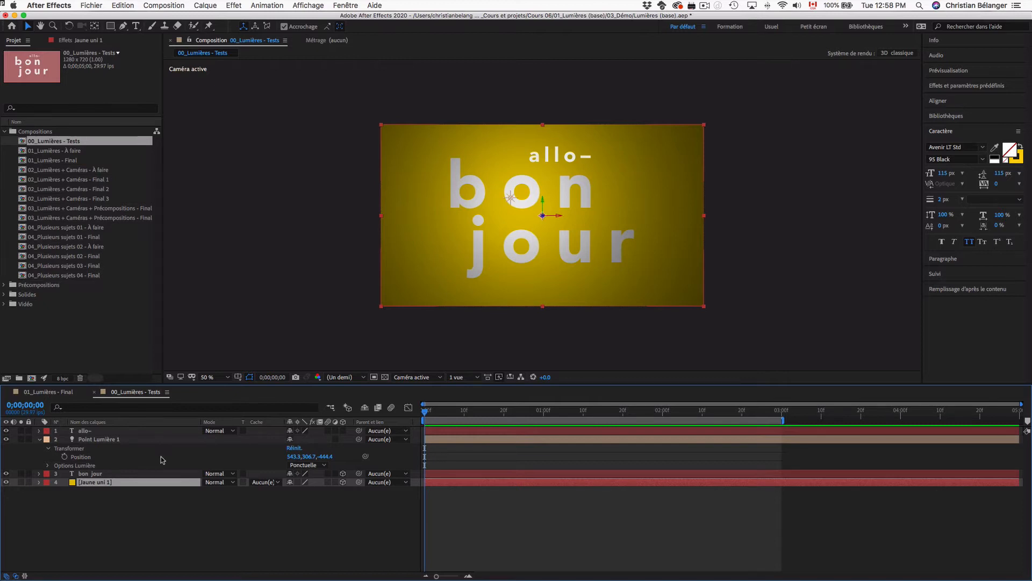
click(110, 432)
click(168, 519)
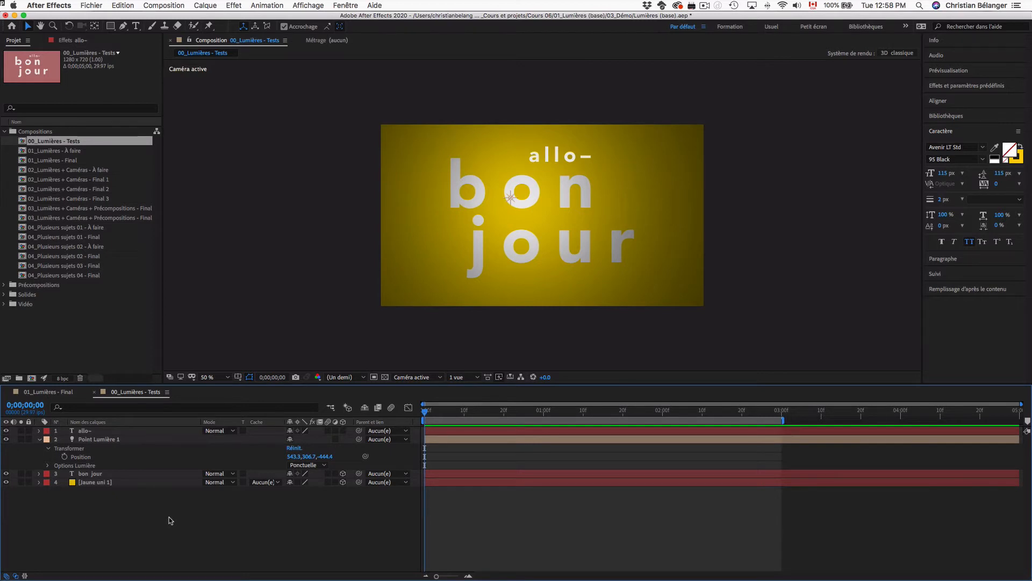
Step: Try moving the point light down along Y over the yellow background, then undo the move
click(125, 458)
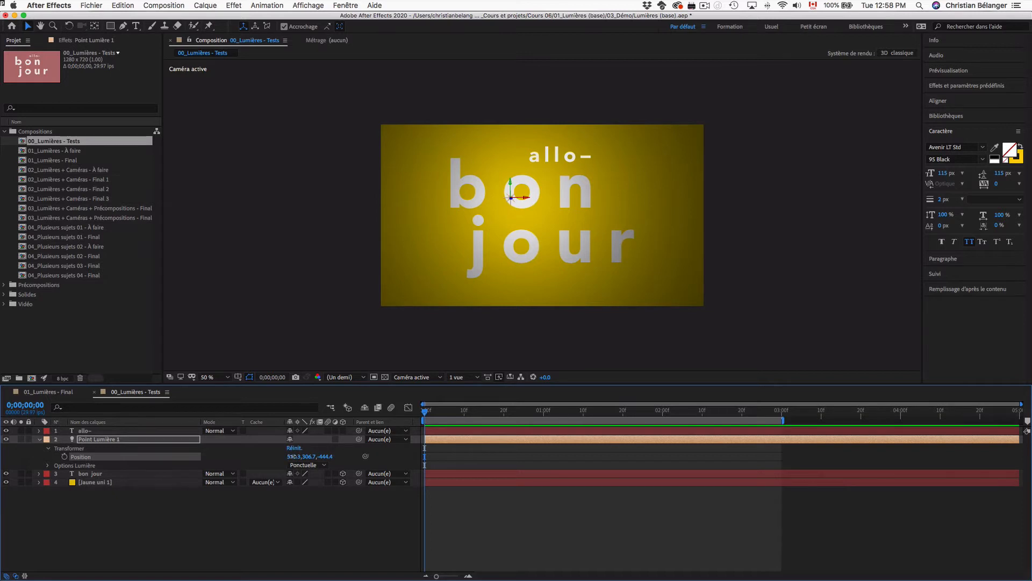
drag(295, 456, 325, 456)
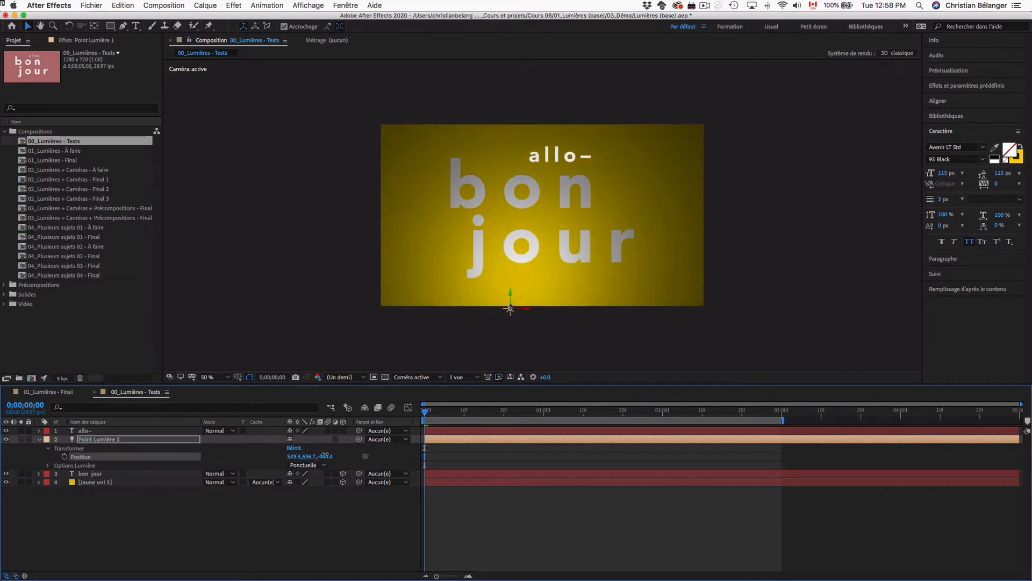
key(super+z)
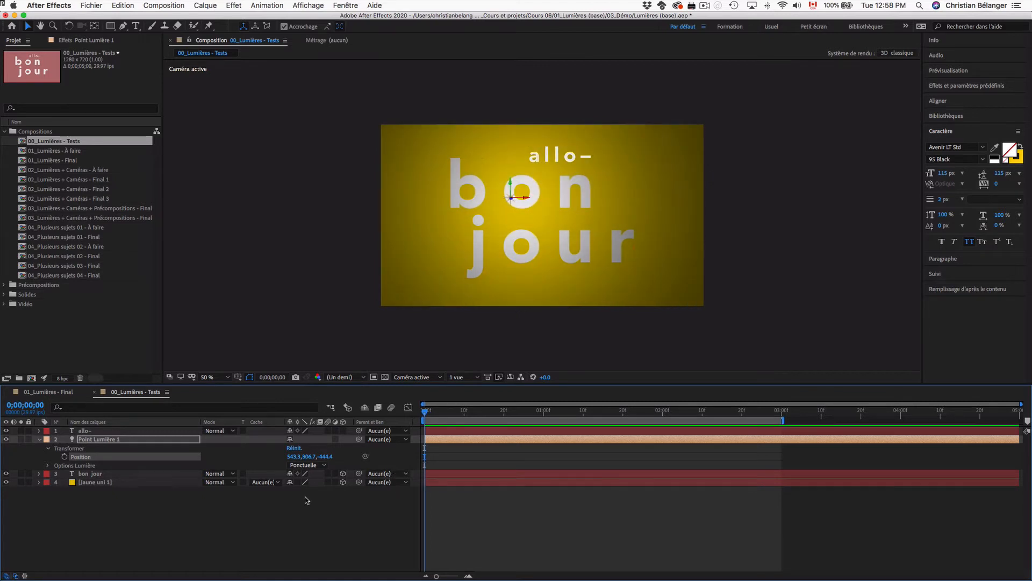
click(302, 535)
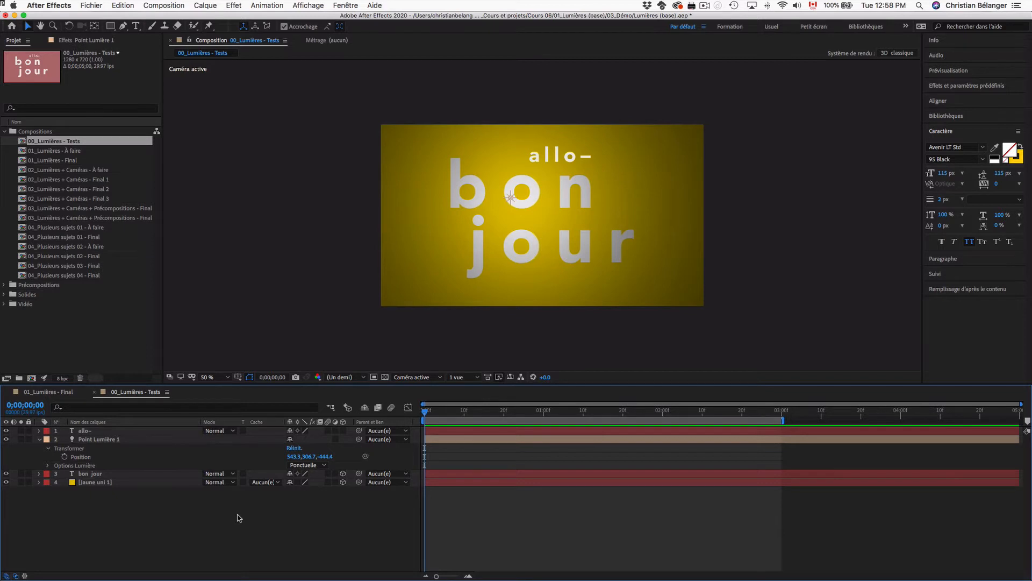
click(102, 482)
click(82, 473)
click(40, 439)
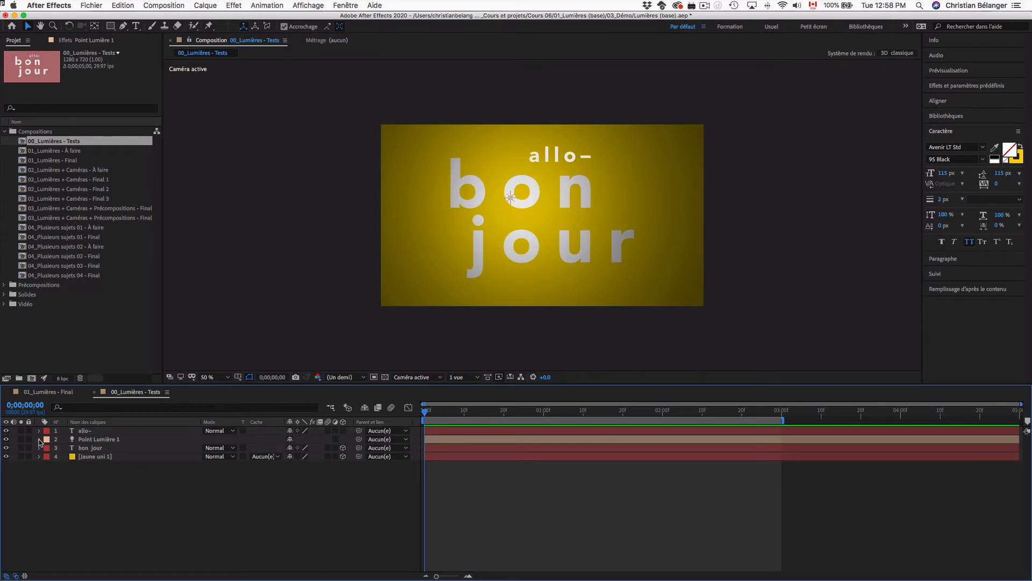
click(101, 440)
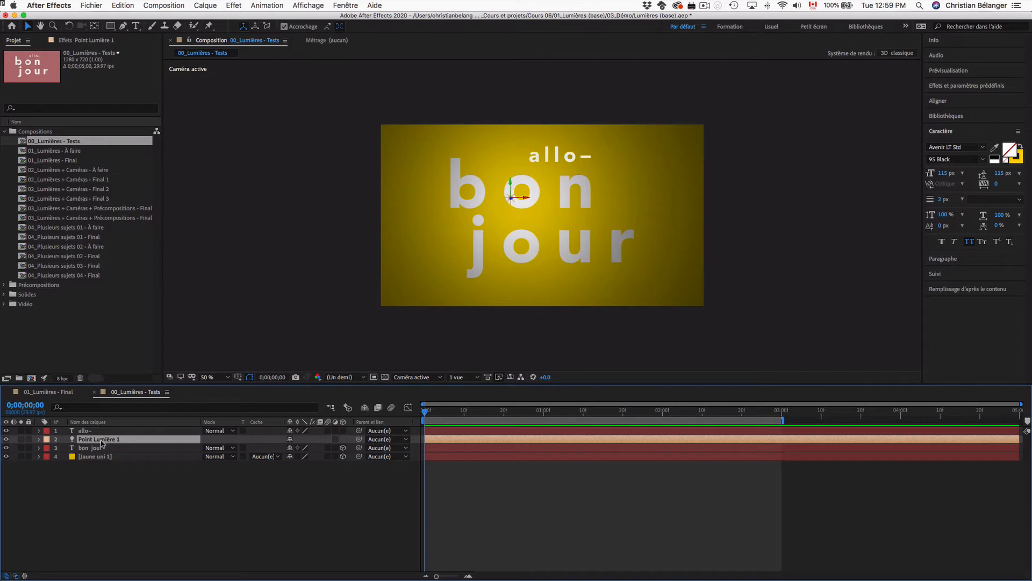
click(95, 449)
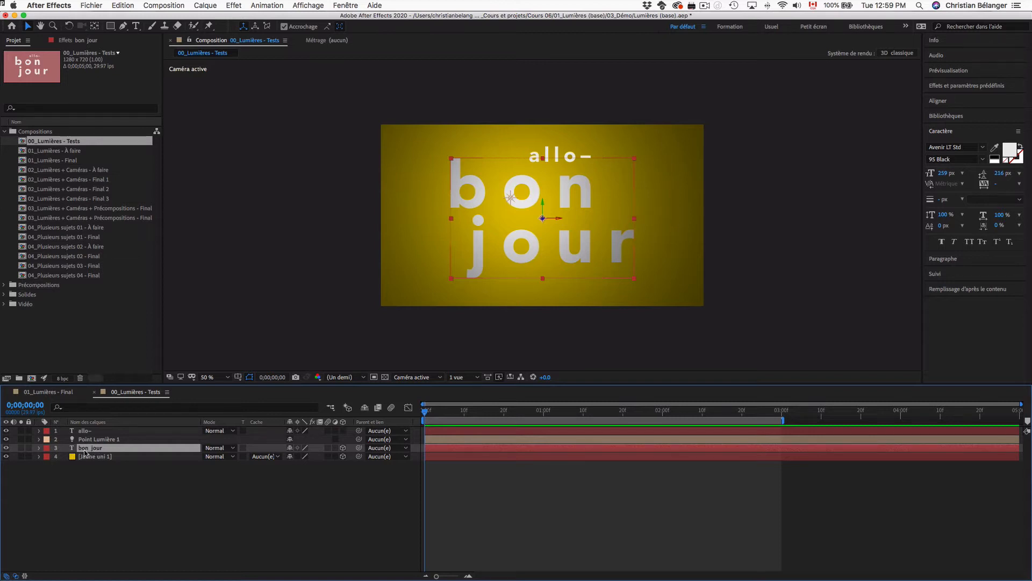
click(106, 458)
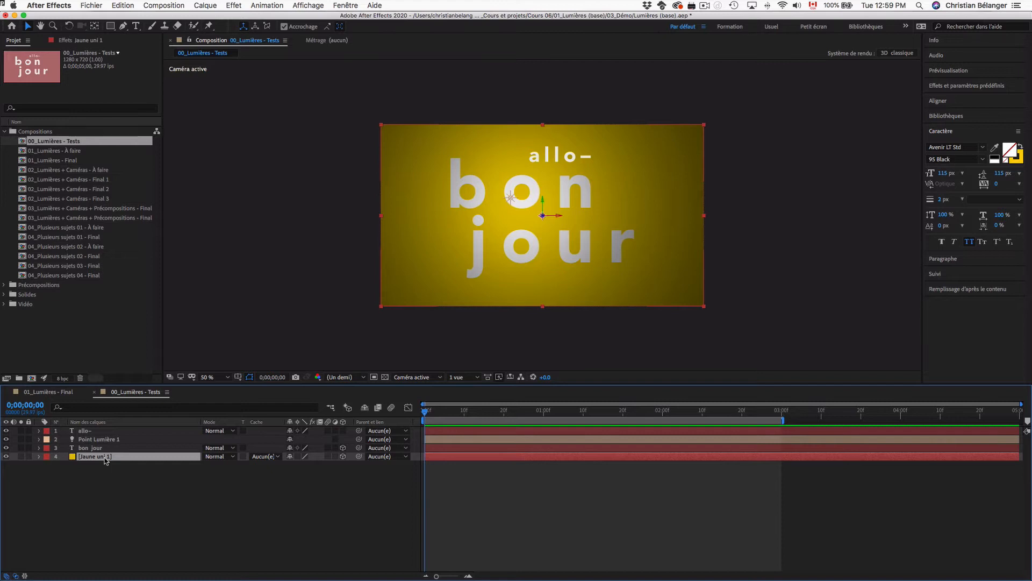
Step: Check the Projette une ombre setting in the light options of Point Lumière 1, then collapse the layer
click(107, 440)
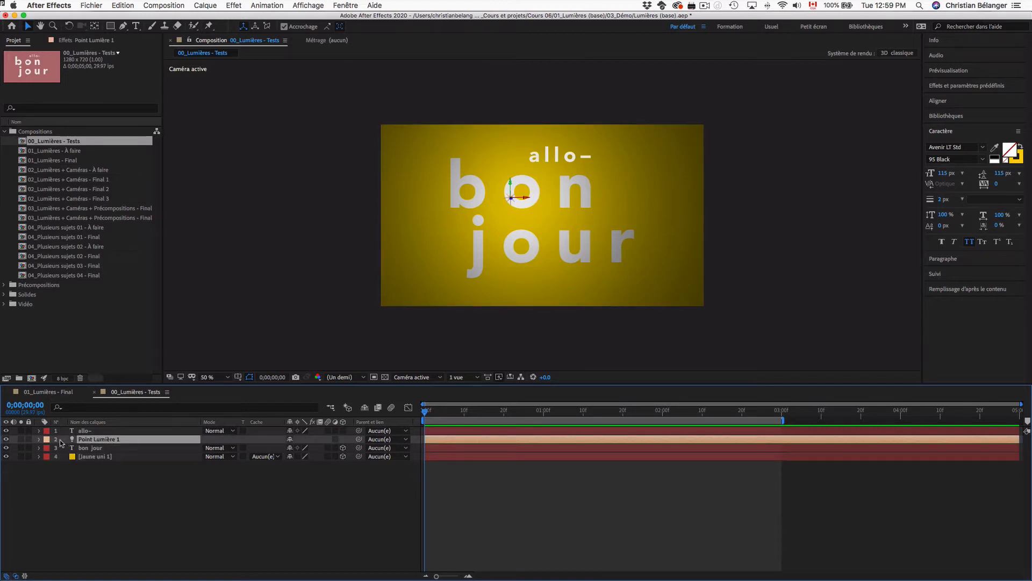
click(39, 439)
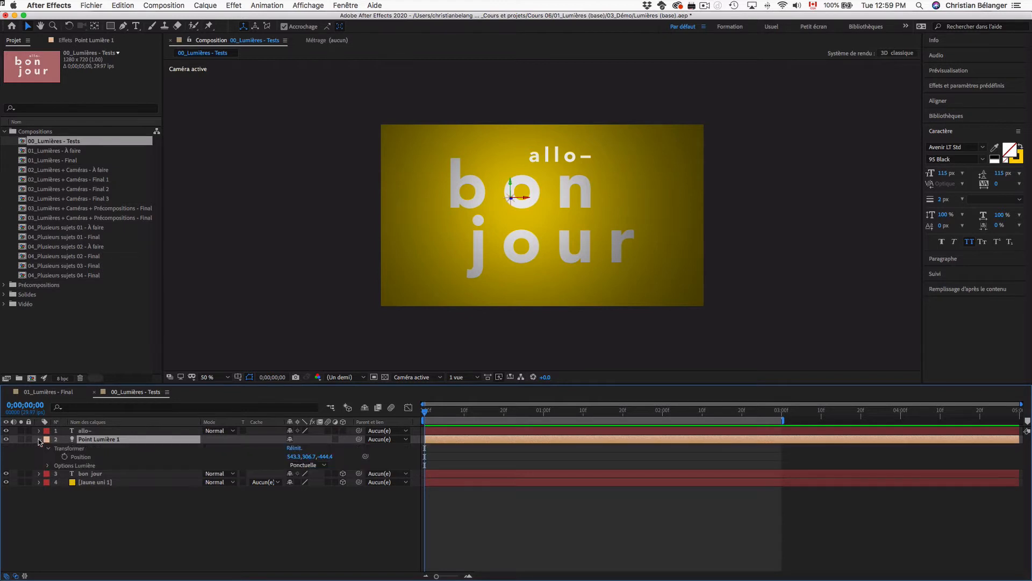
click(48, 465)
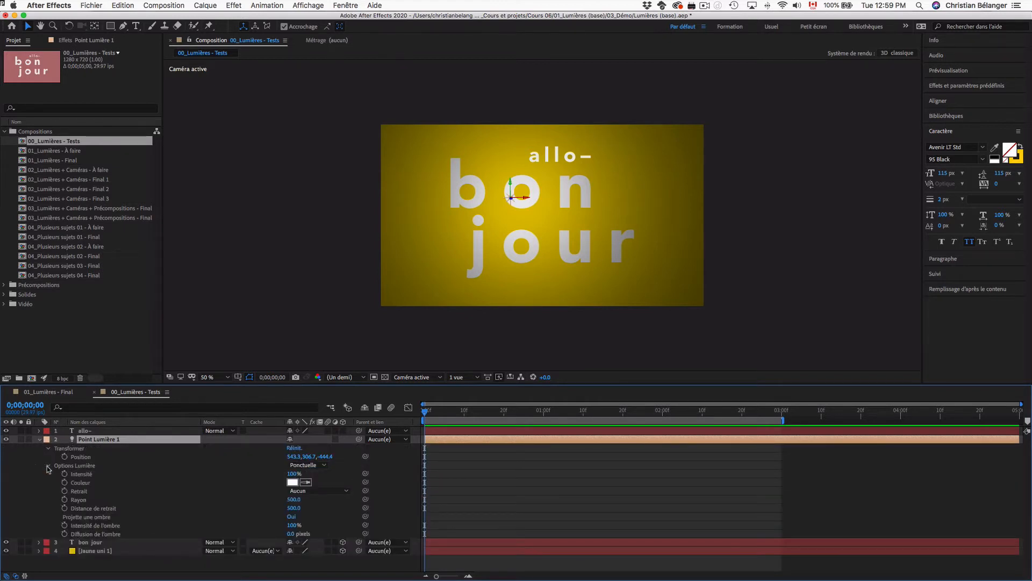
click(79, 518)
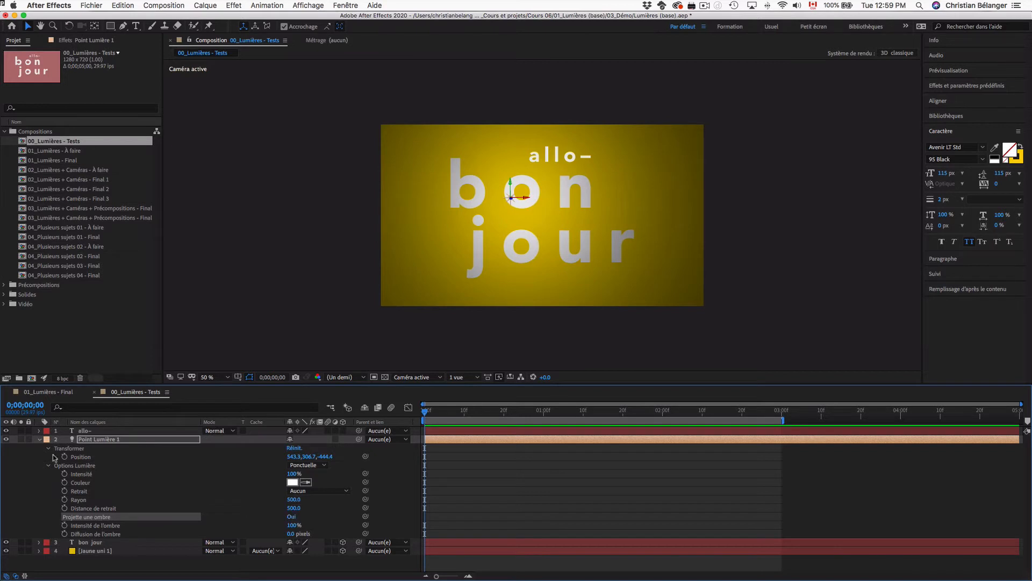
click(39, 440)
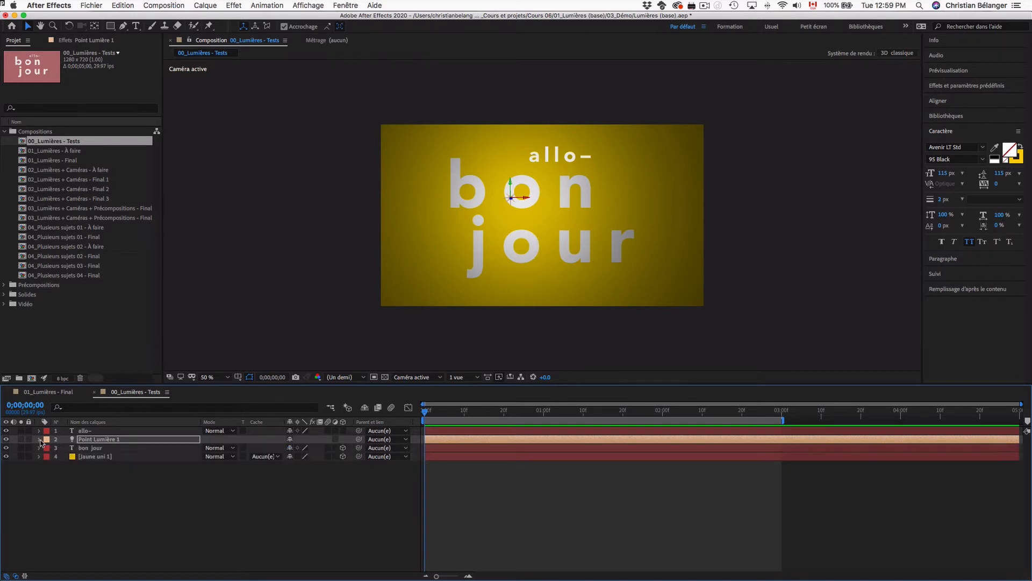
Step: Turn on Projette une ombre in the surface options of the bon jour layer, then collapse the layer
click(90, 448)
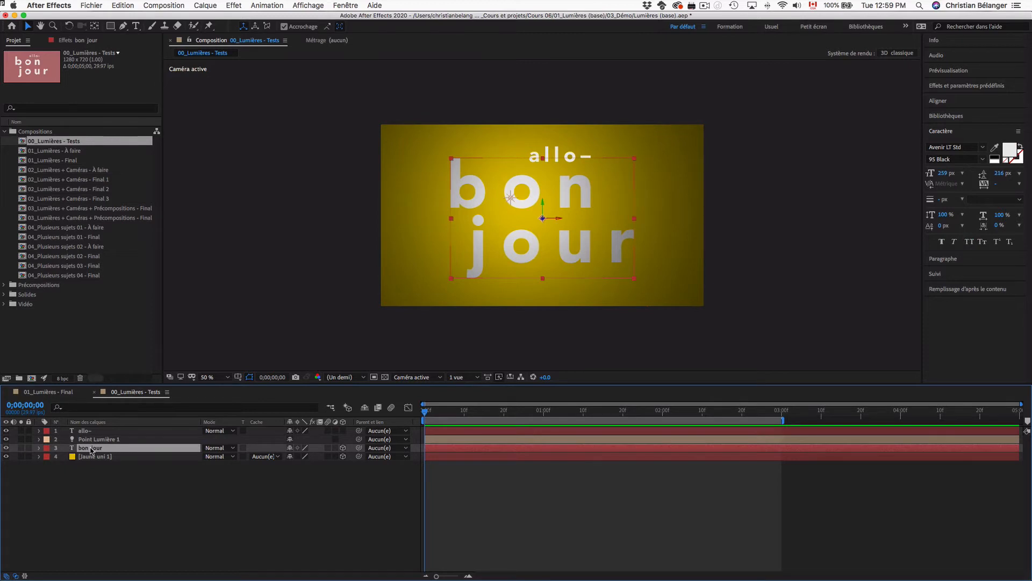
click(39, 448)
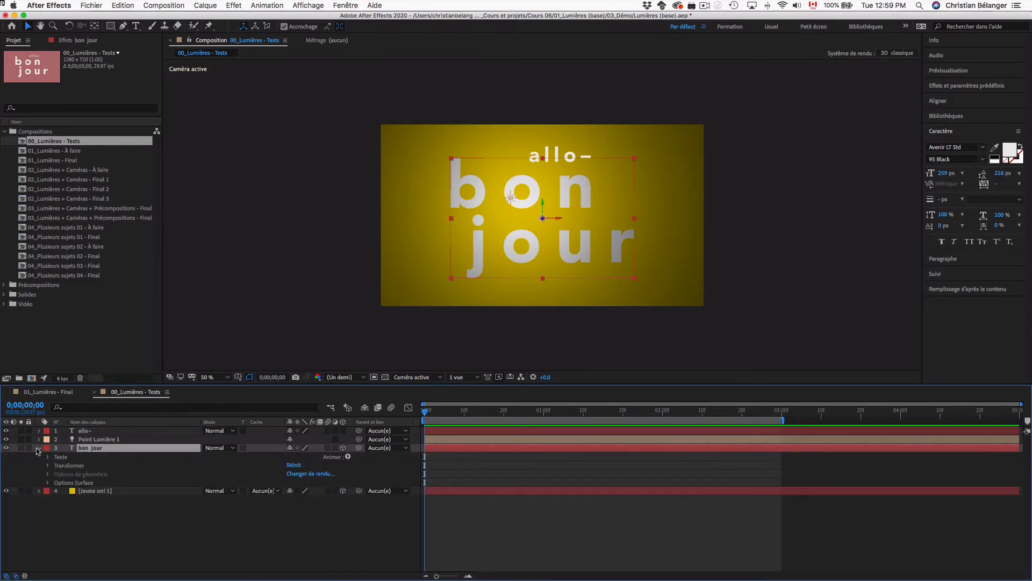
click(48, 482)
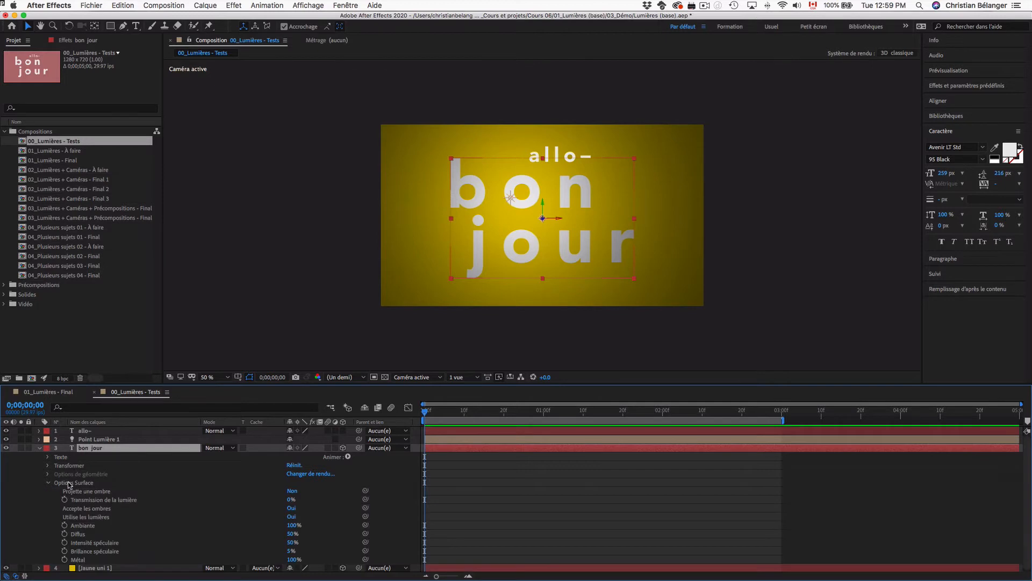
click(67, 483)
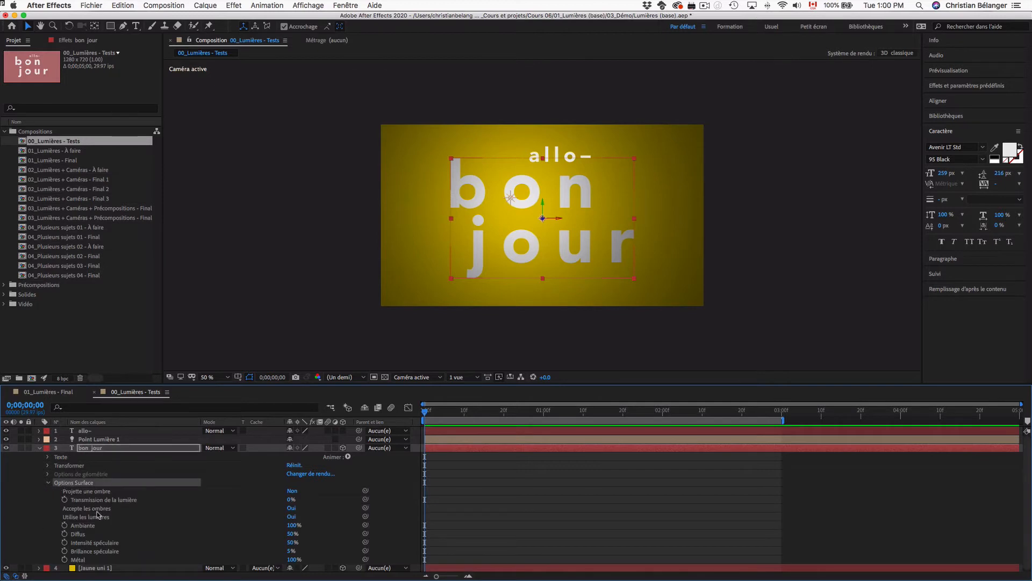
click(104, 491)
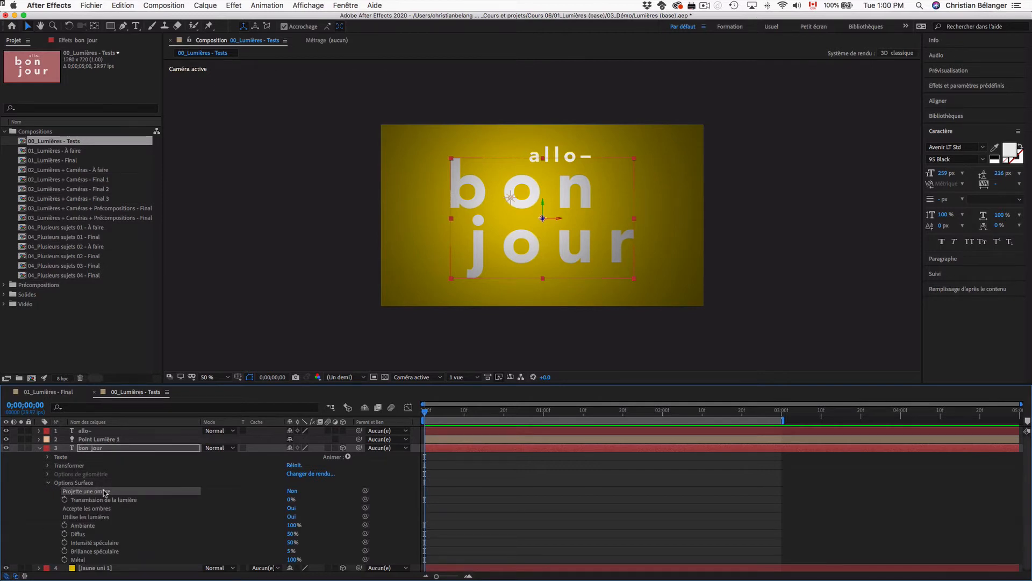
click(292, 490)
click(40, 448)
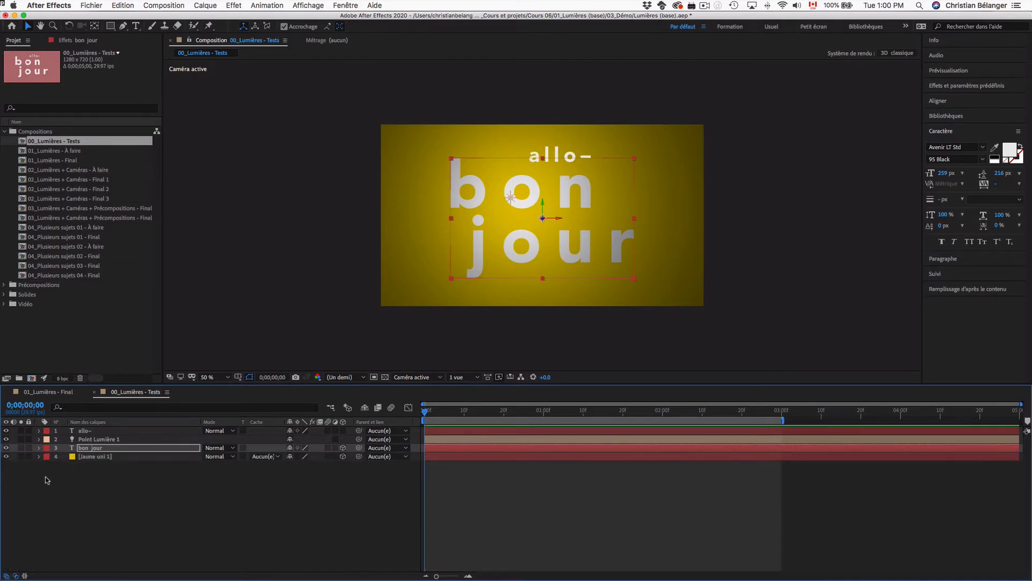
Step: Check the Projette une ombre and Accepte les ombres settings in the yellow solid's surface options, then collapse the layer
click(39, 456)
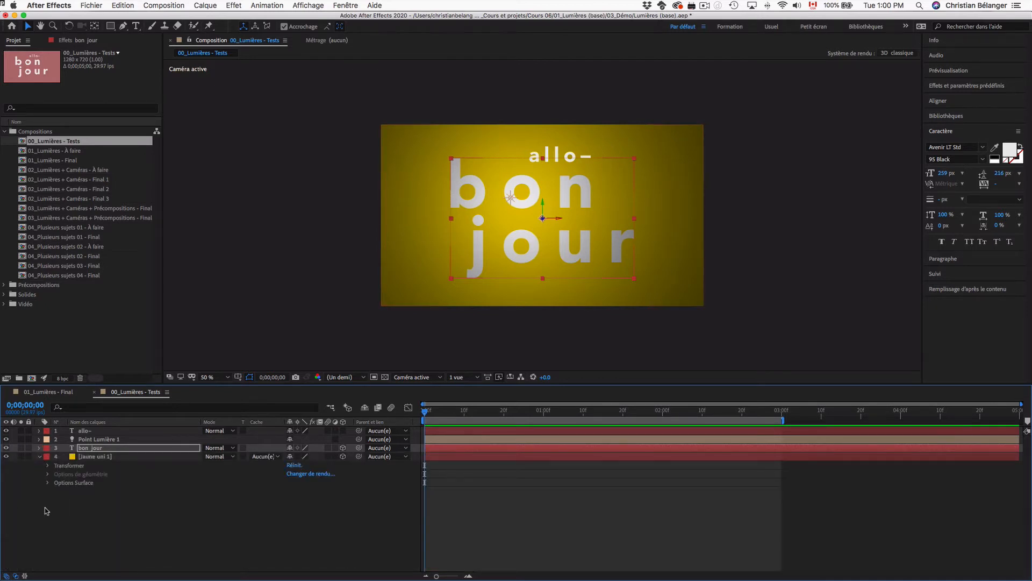
click(48, 482)
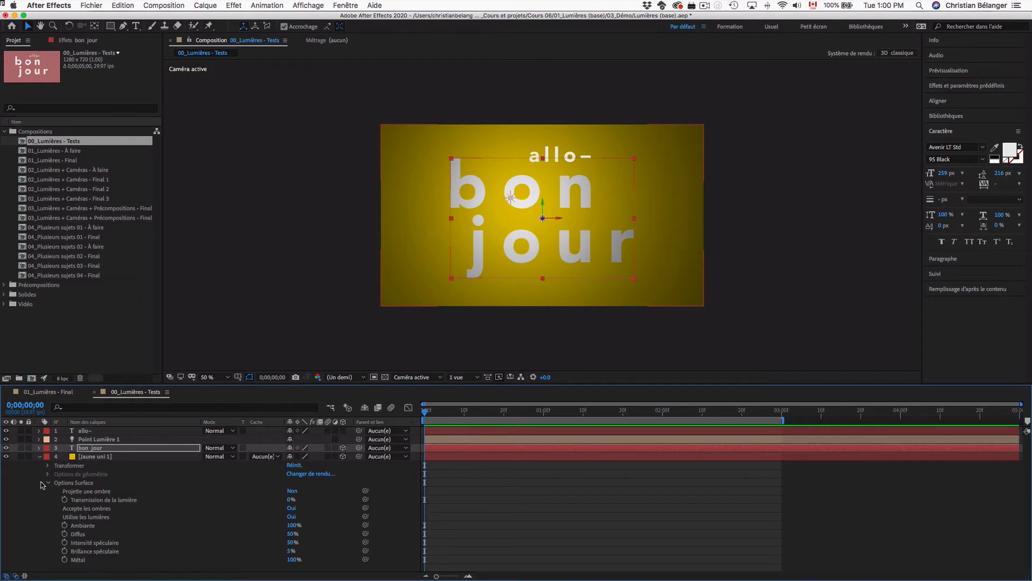
click(86, 492)
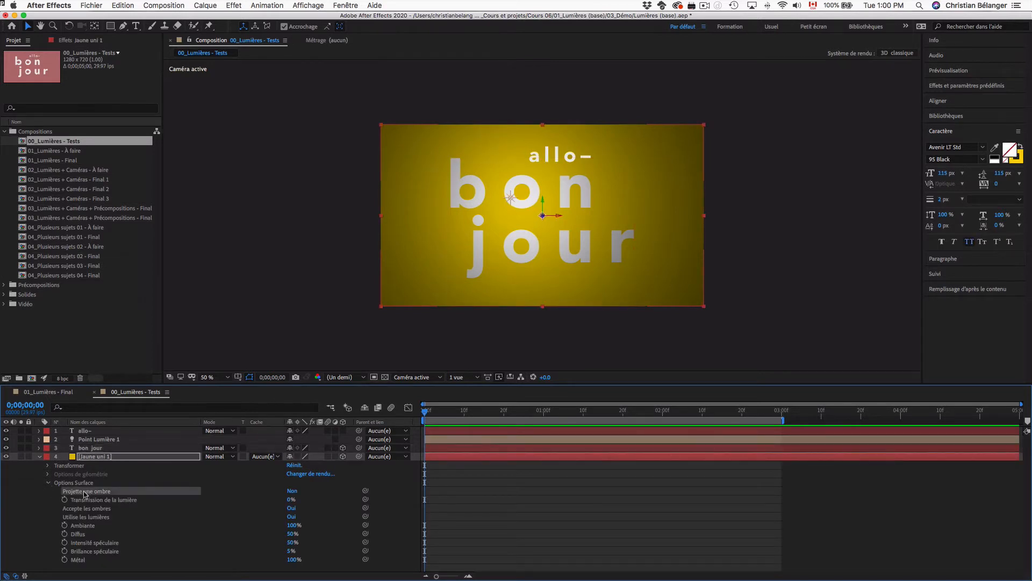
click(82, 509)
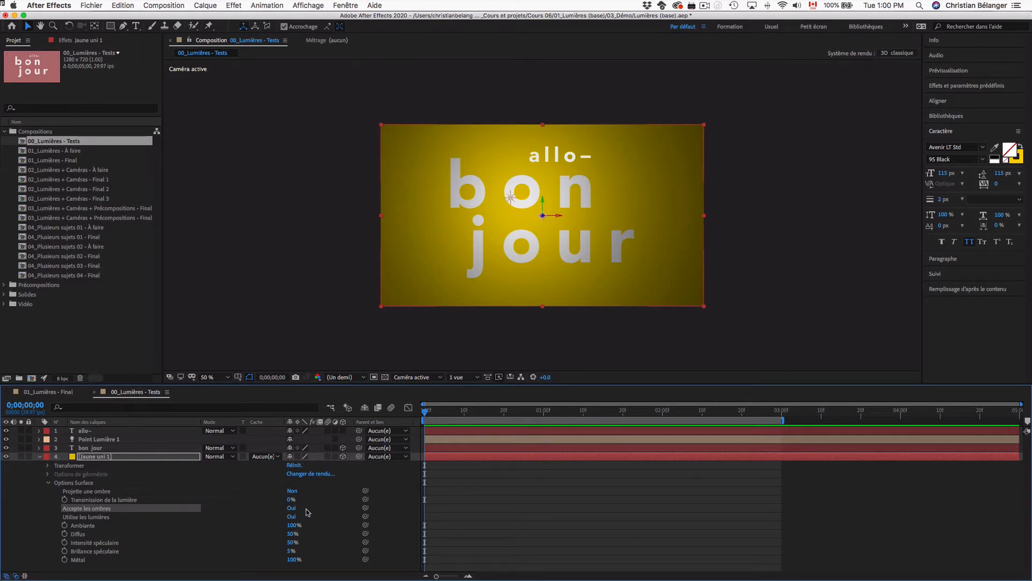
click(42, 457)
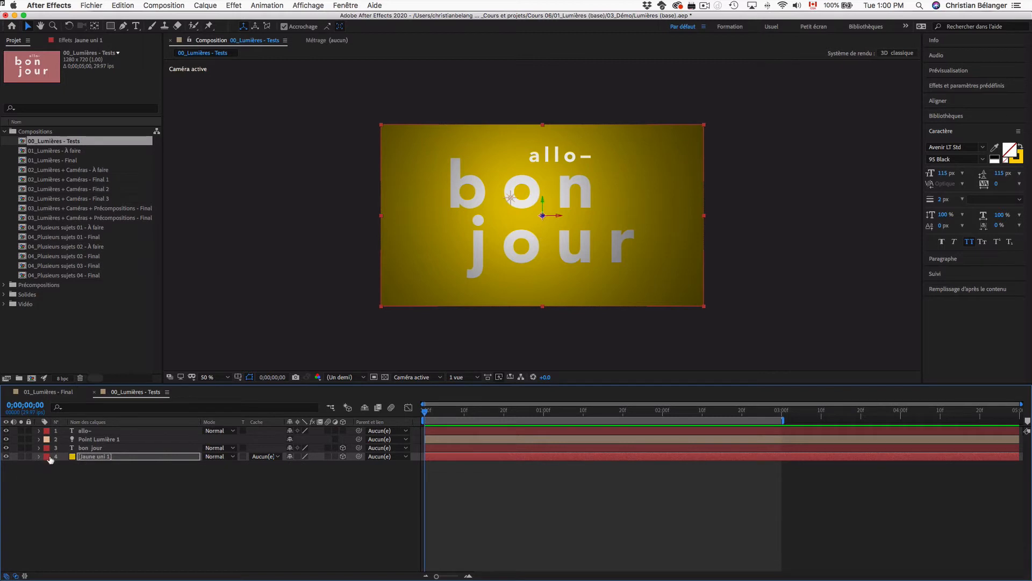
shift+click(96, 440)
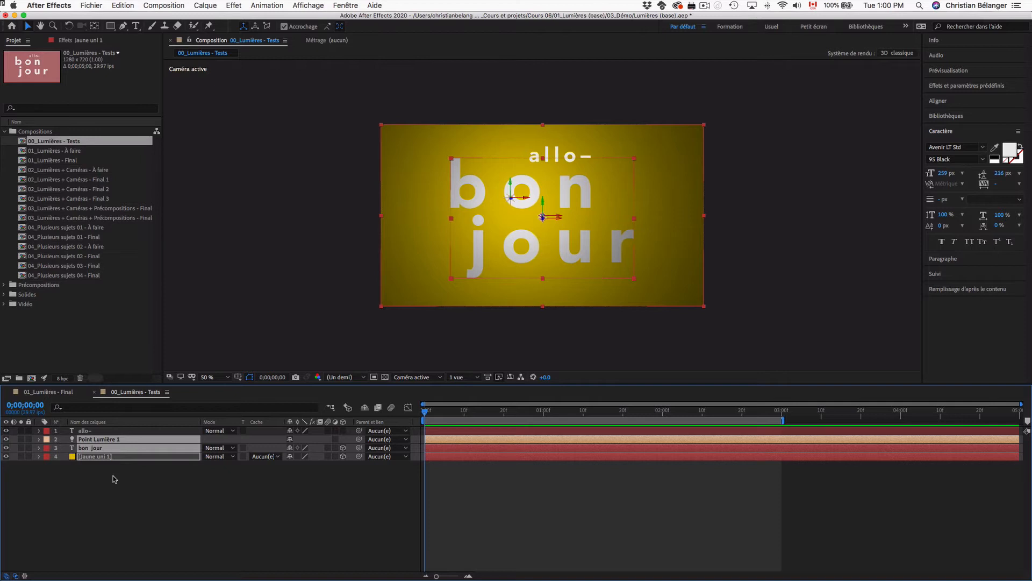
click(142, 488)
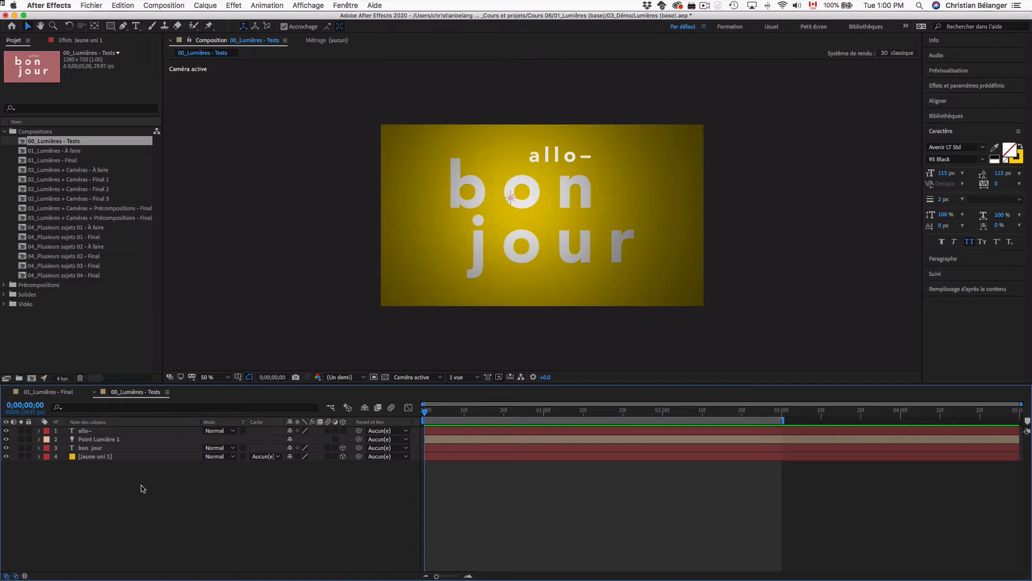
Step: Show the position of the bon jour and yellow solid layers, then bring bon jour forward to Z -58
click(103, 448)
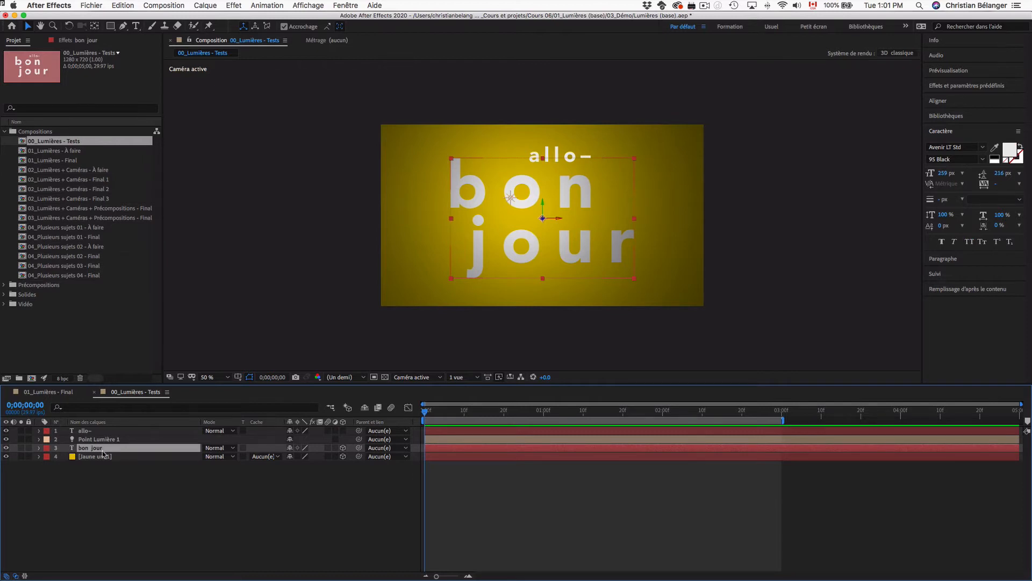
shift+click(104, 457)
key(p)
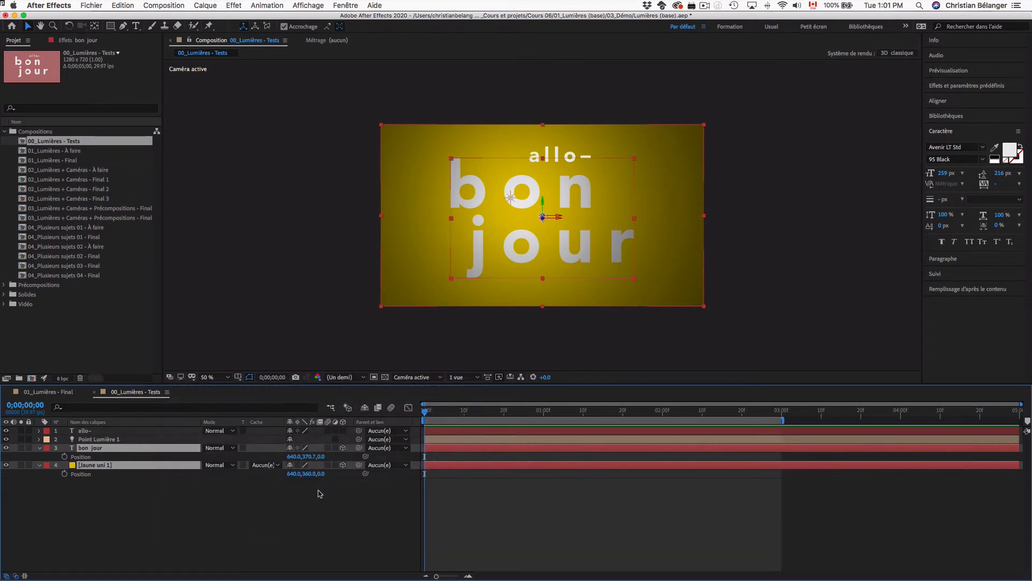
click(321, 492)
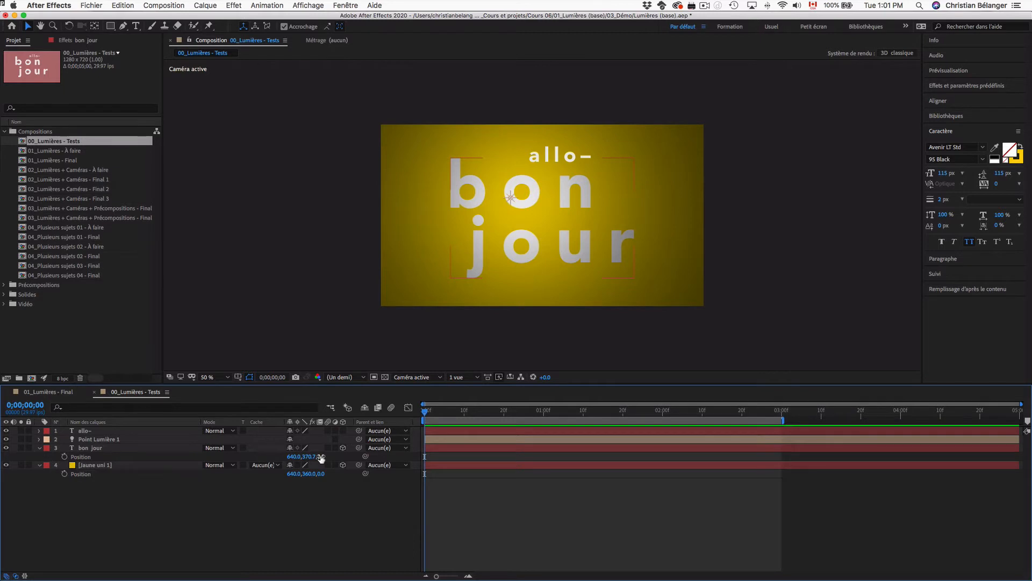
drag(321, 456, 289, 457)
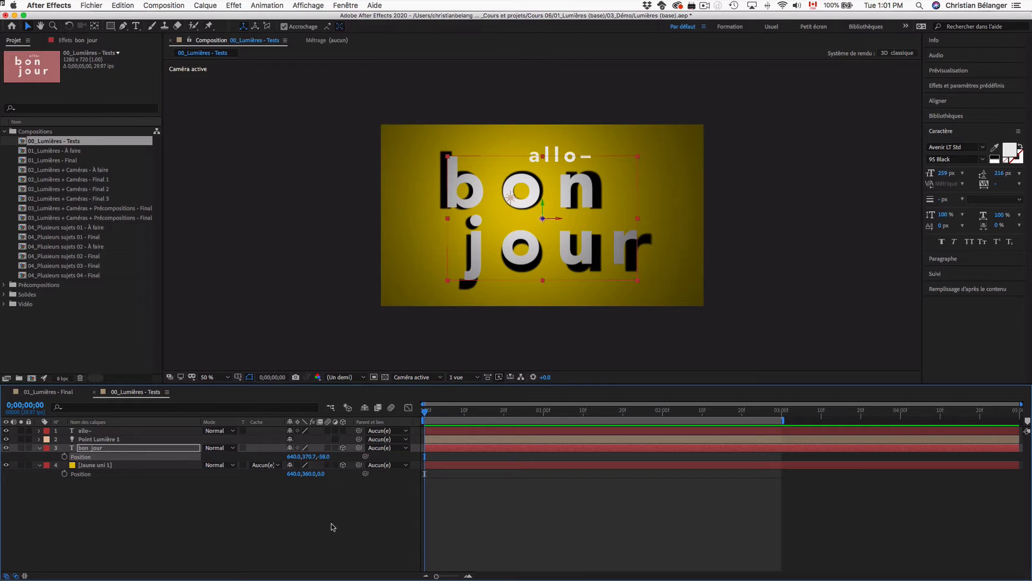
click(331, 523)
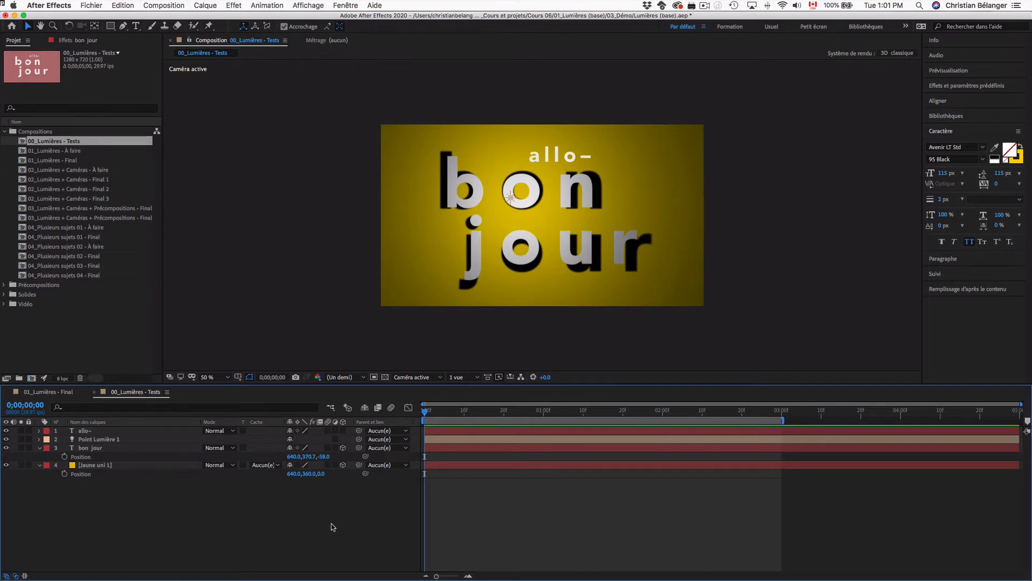
click(40, 448)
Step: Set Point Lumière 1's Intensité de l'ombre to 20% and Diffusion de l'ombre to 130 pixels, then collapse the layer
click(39, 439)
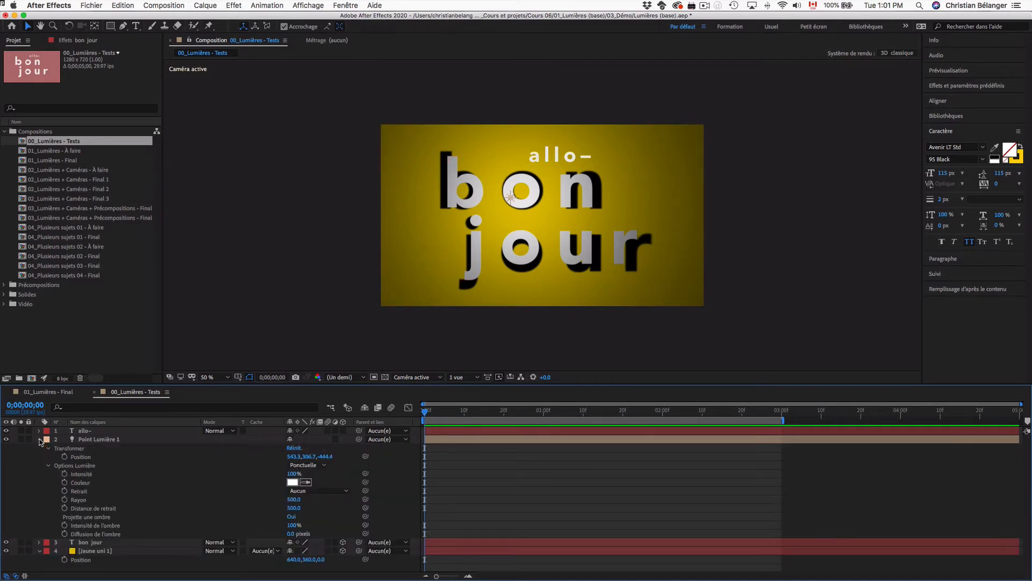
click(102, 525)
click(40, 550)
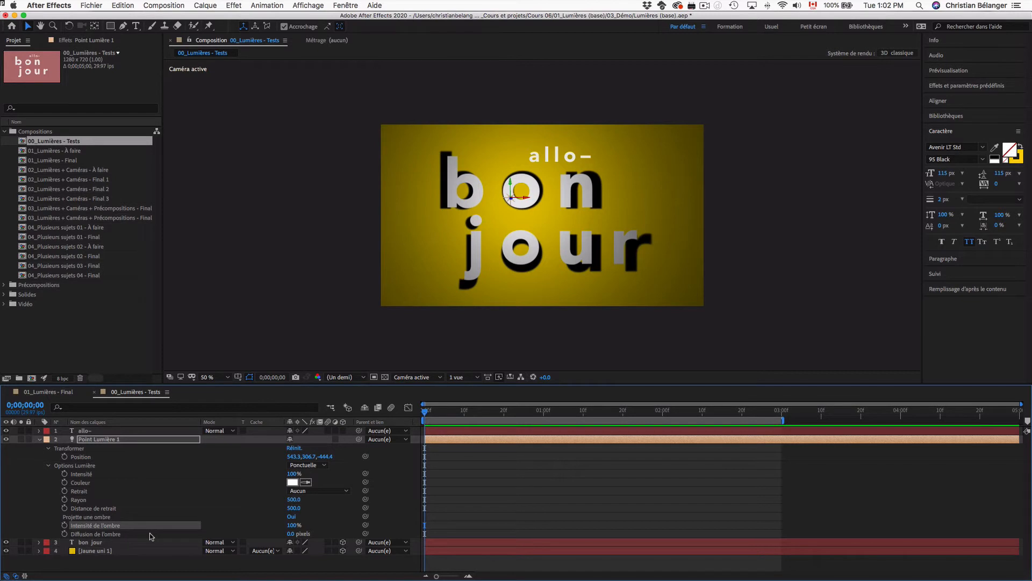
key(super+shift+l)
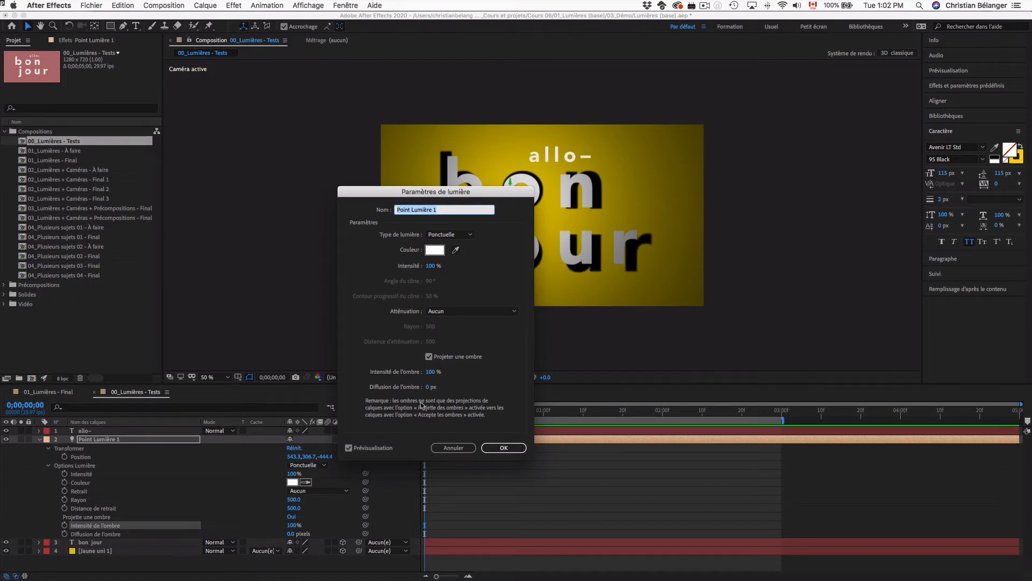
click(453, 448)
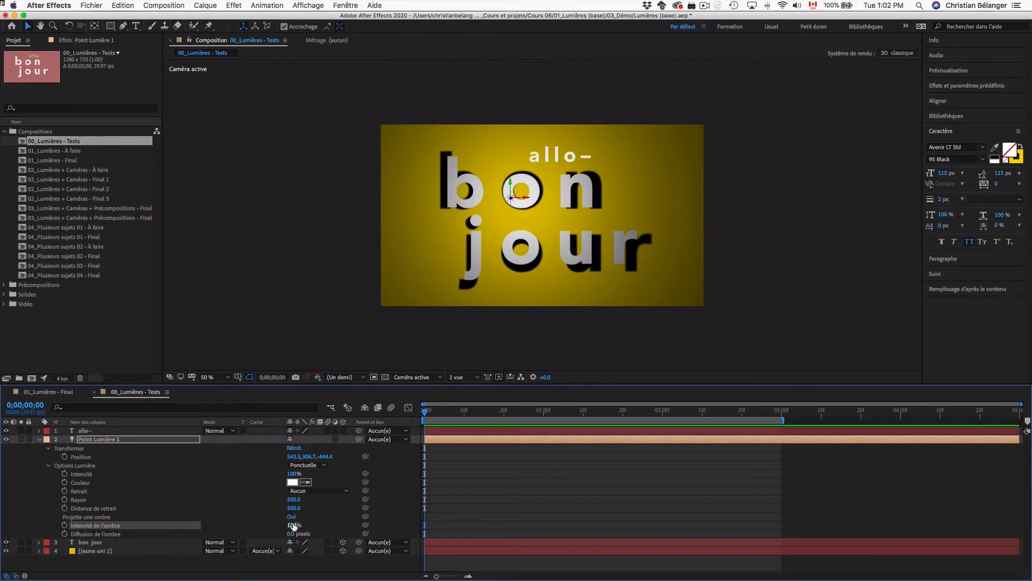
drag(293, 525, 371, 535)
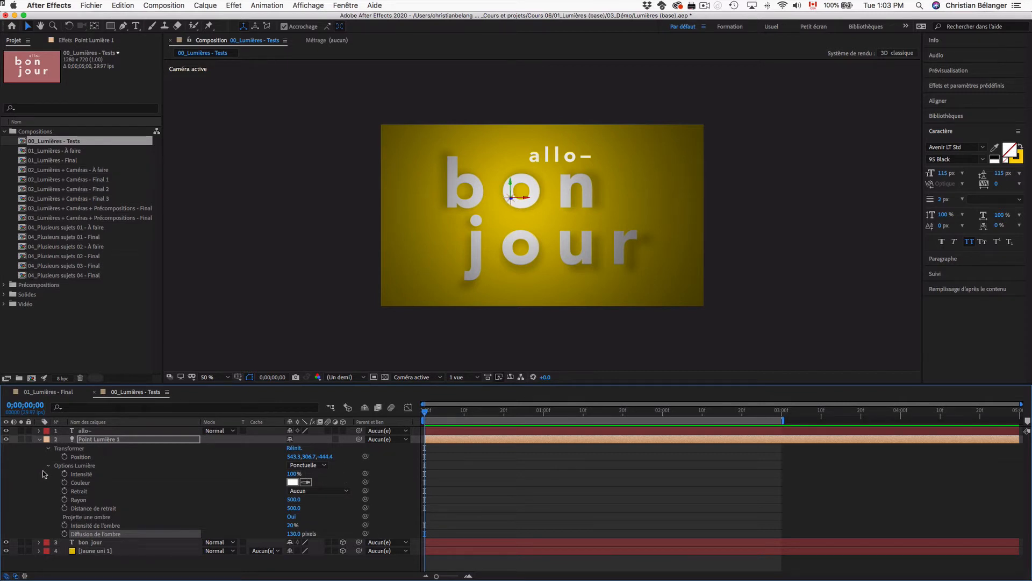
click(39, 439)
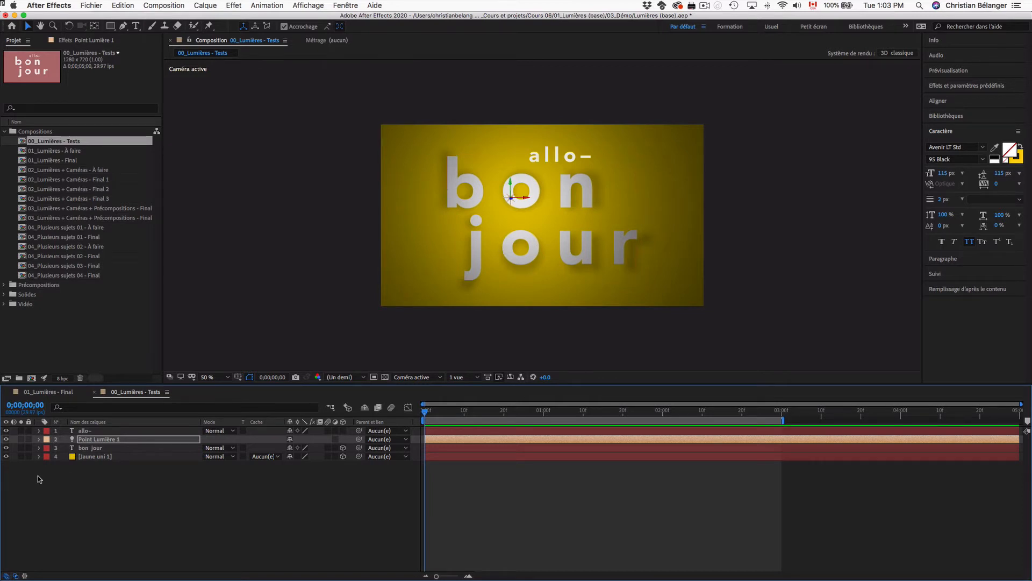
Step: Set Utilise les lumières to Non in the bon jour layer's surface options, then collapse the layer
click(97, 449)
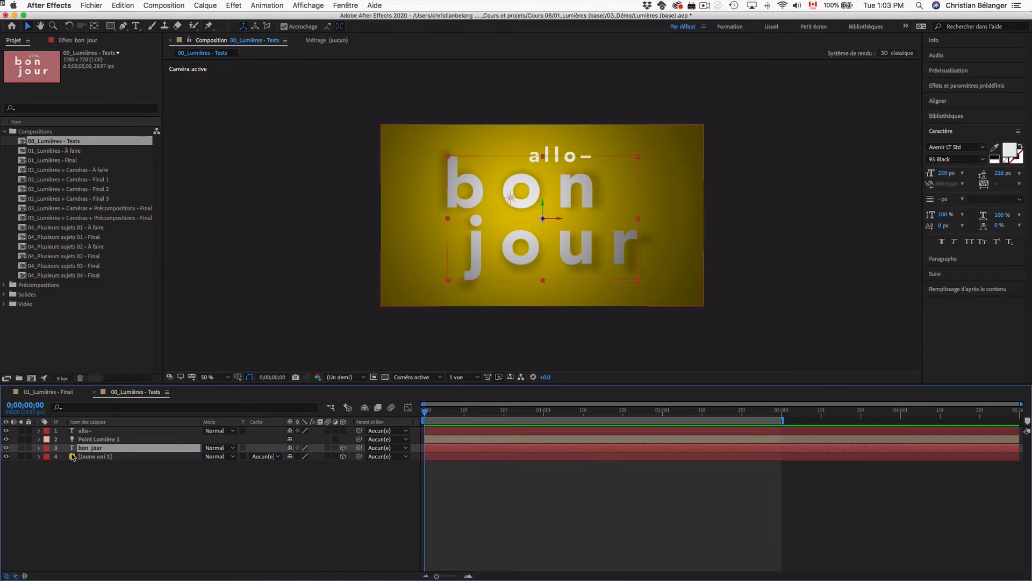
click(38, 448)
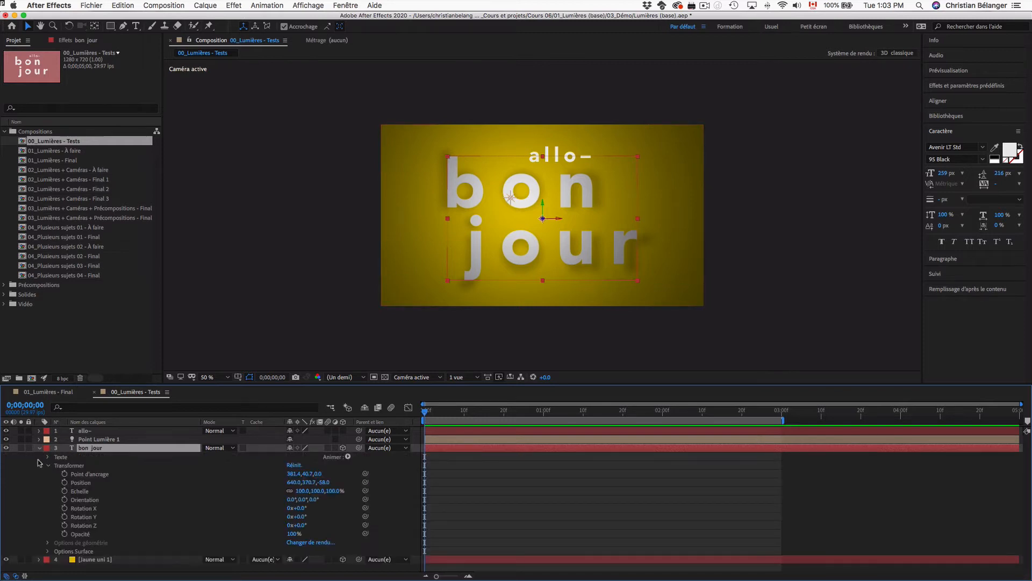
click(48, 466)
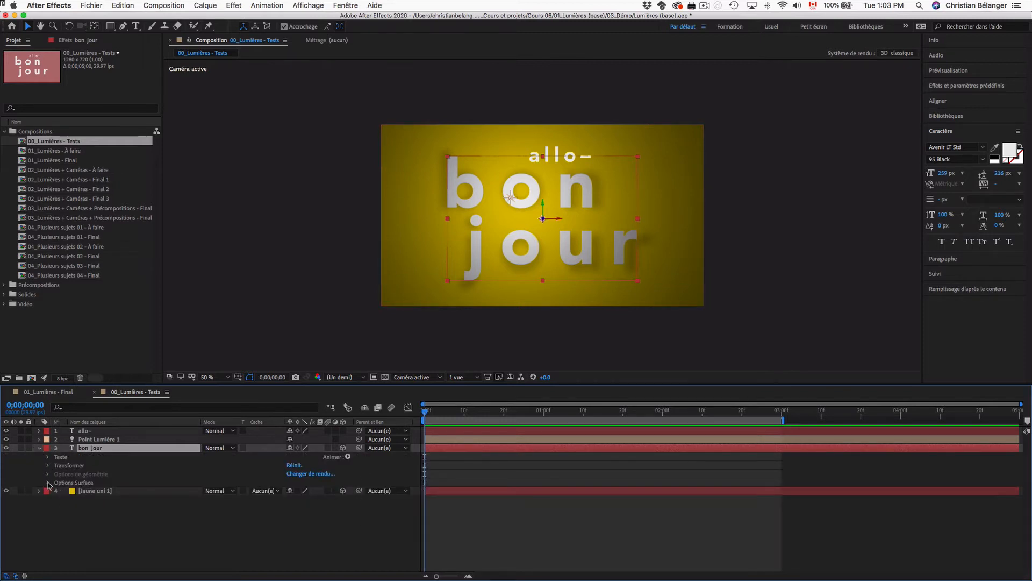
click(47, 483)
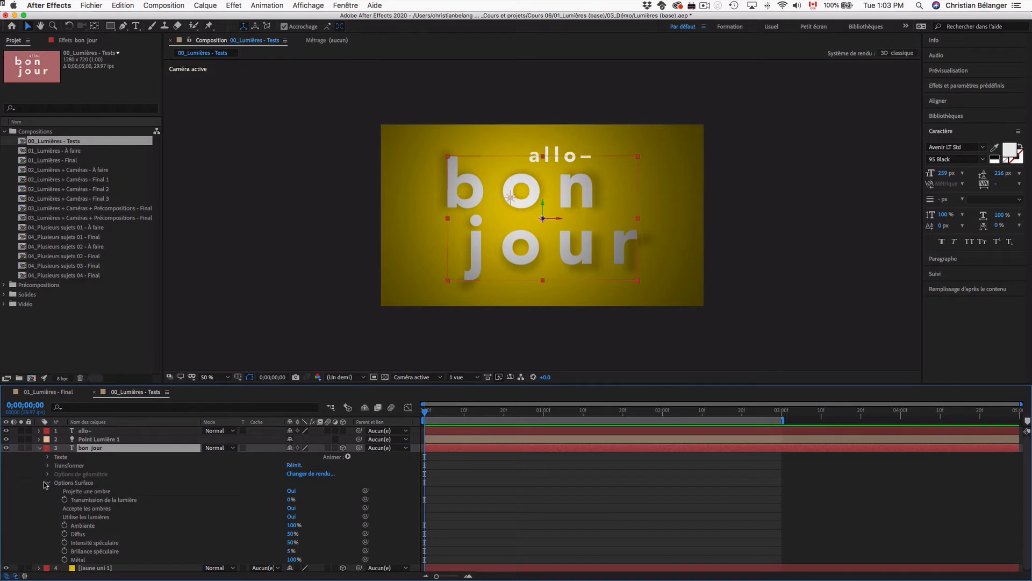
click(105, 518)
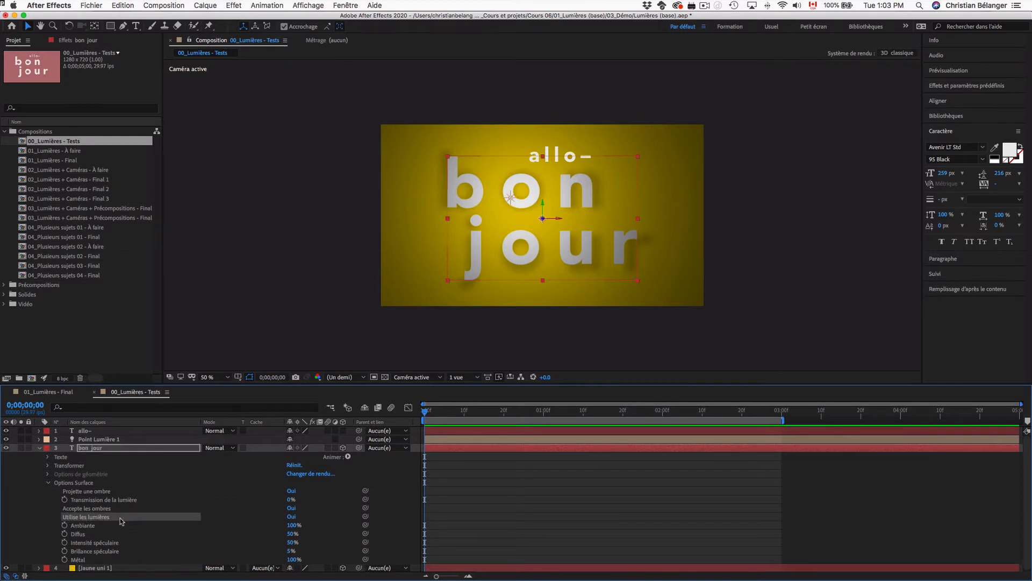
click(292, 516)
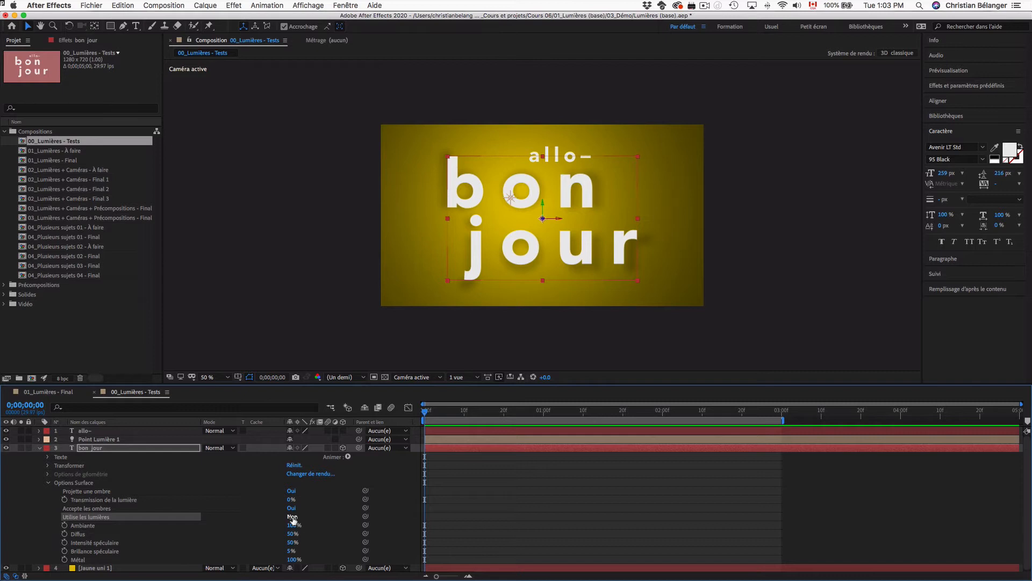
click(292, 517)
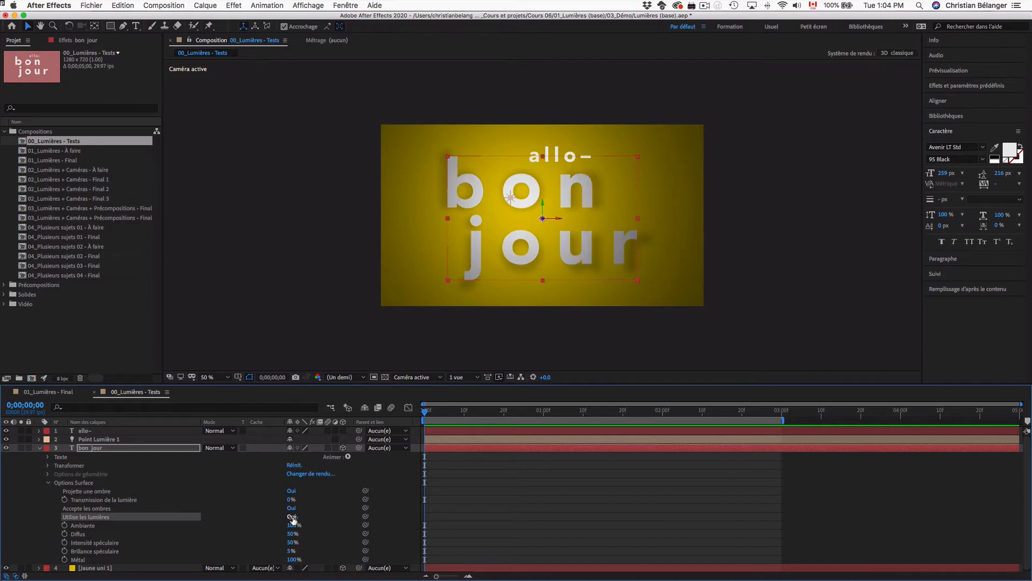
click(291, 516)
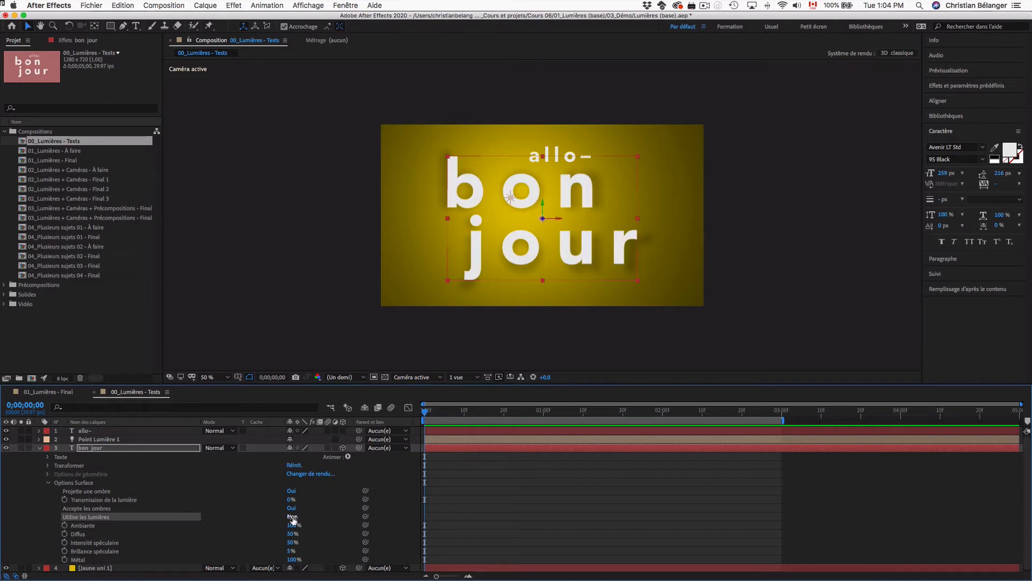
click(40, 448)
Step: Try moving Point Lumière 1 far along X and down along Y, undo the moves, and collapse the layer
click(39, 439)
click(84, 457)
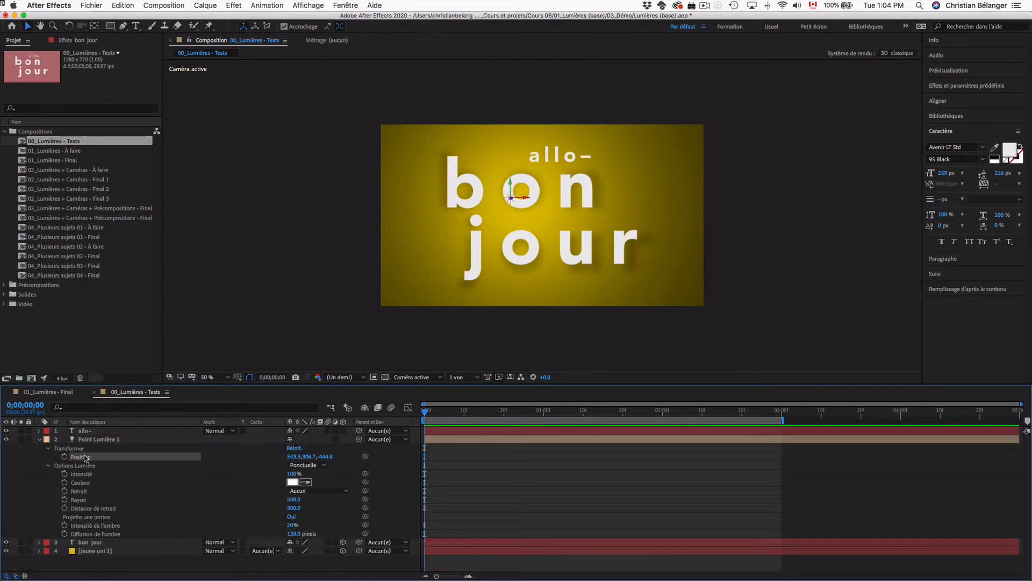
drag(294, 456, 106, 448)
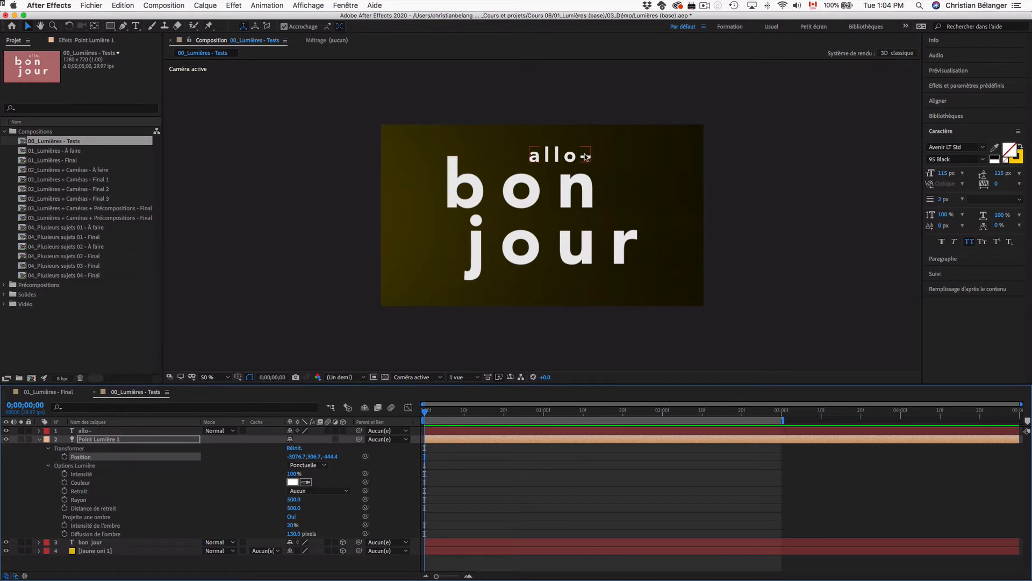
key(super+z)
drag(298, 459, 326, 459)
key(super+z)
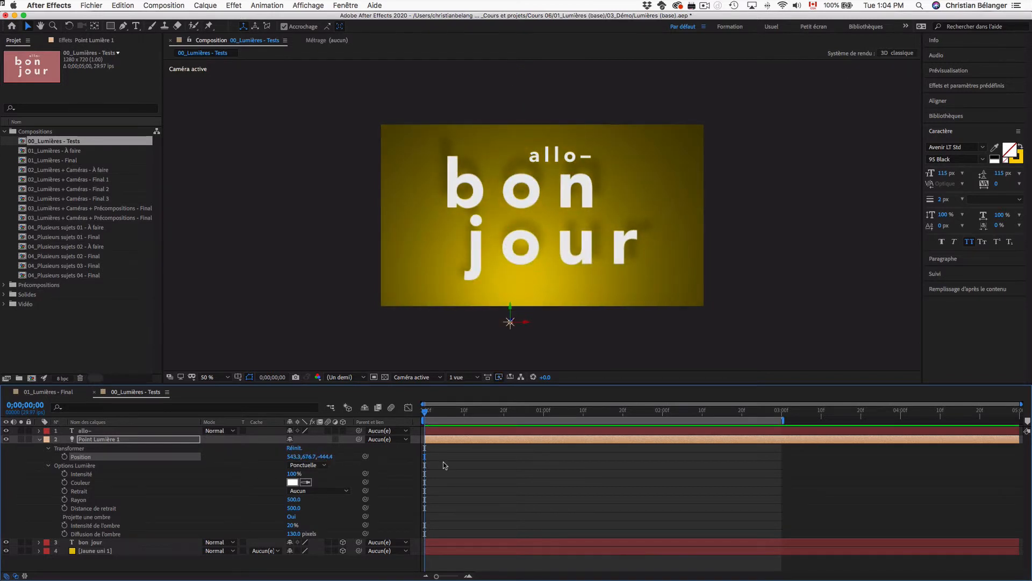
key(super+z)
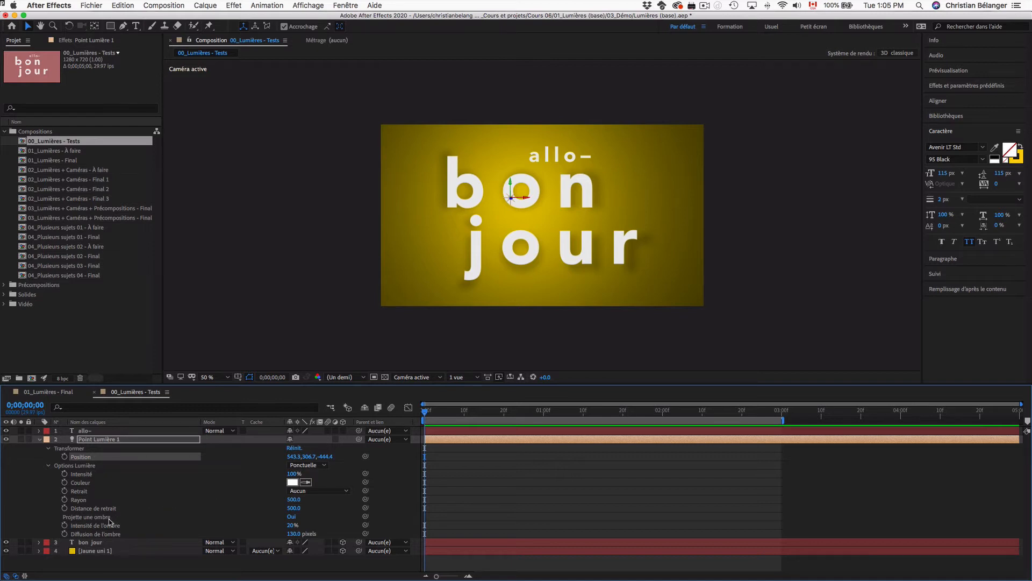
click(38, 439)
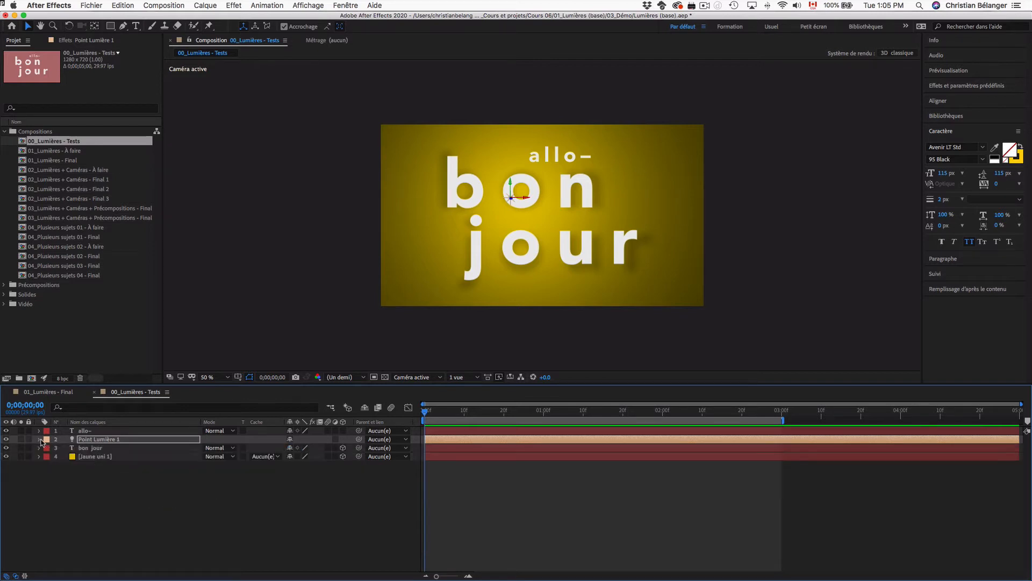
Step: Switch Utilise les lumières to Oui and back to Non on the bon jour layer, then collapse it
click(39, 448)
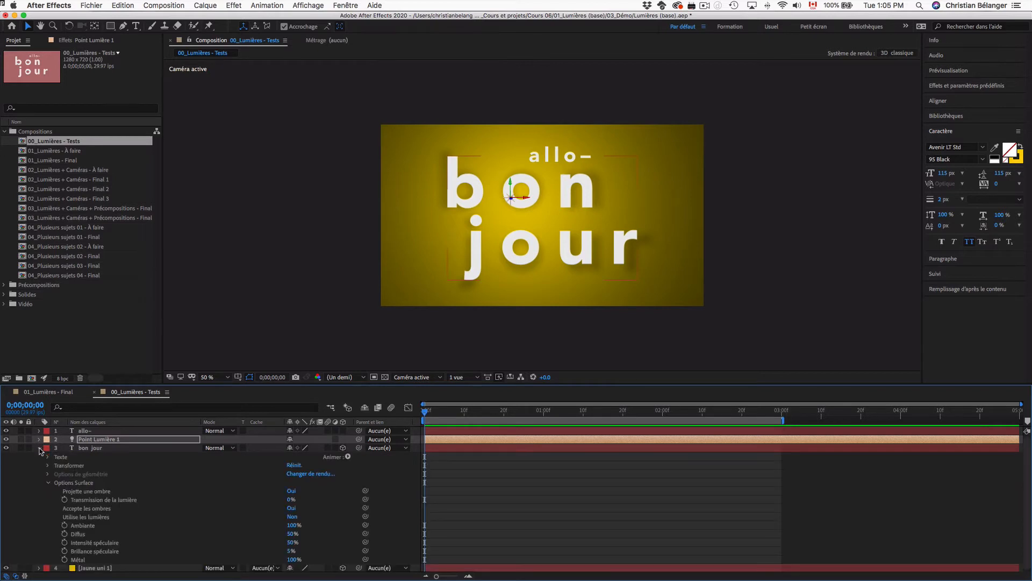
click(94, 517)
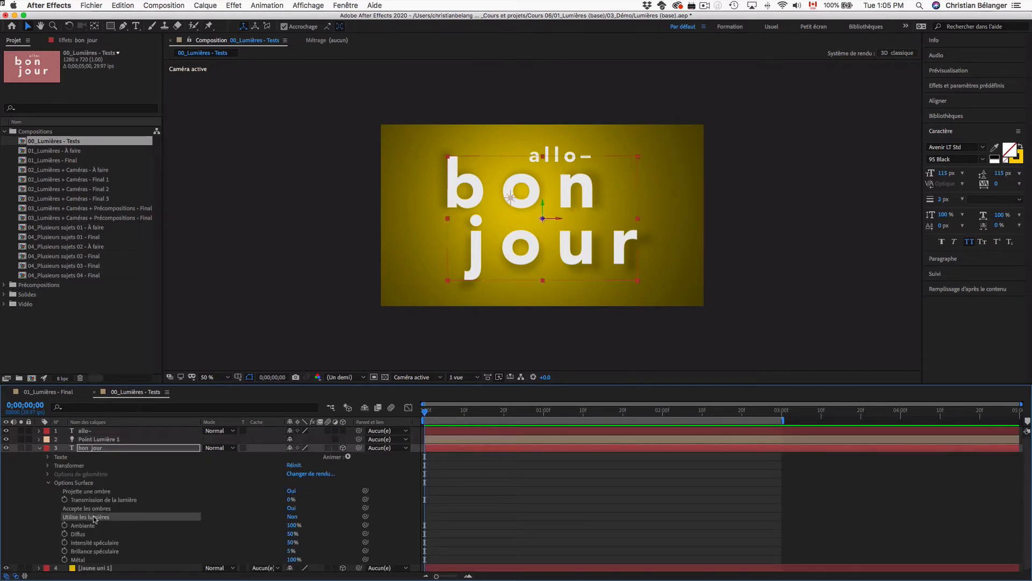
click(292, 517)
click(292, 517)
click(39, 447)
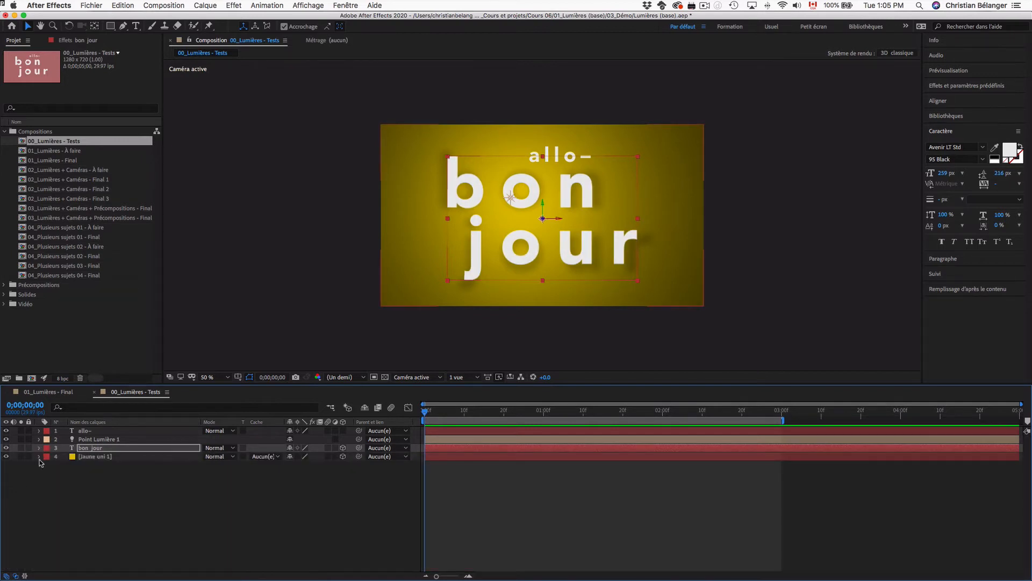
Step: Compare the yellow solid with Utilise les lumières off and on in its surface options, leaving it set to Oui
click(39, 456)
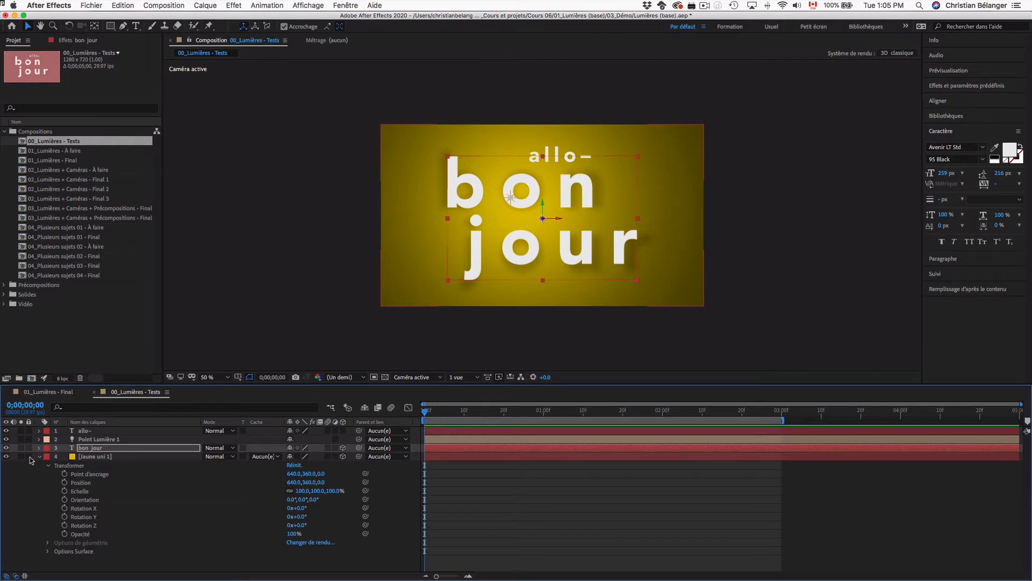
click(47, 552)
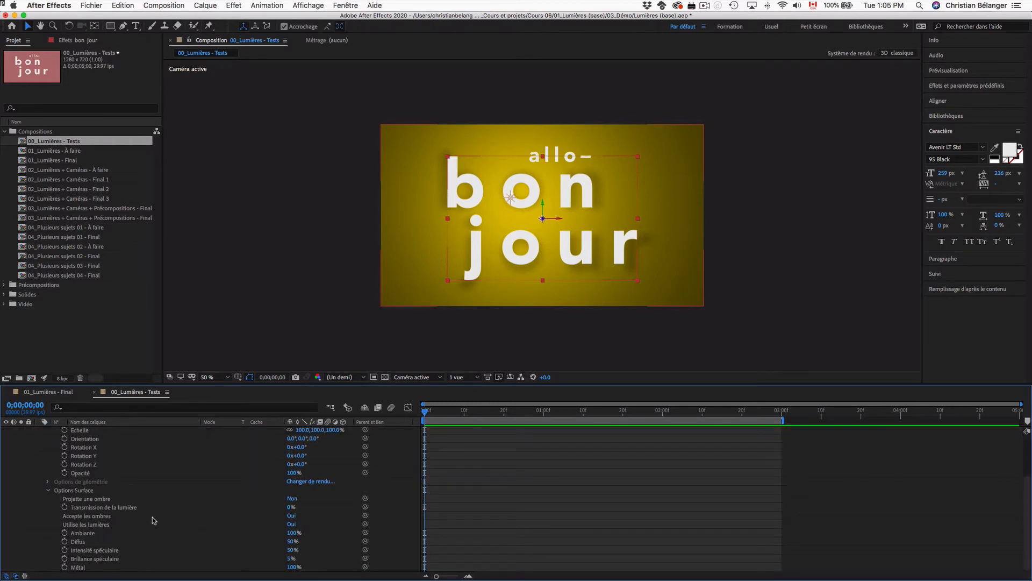
click(103, 499)
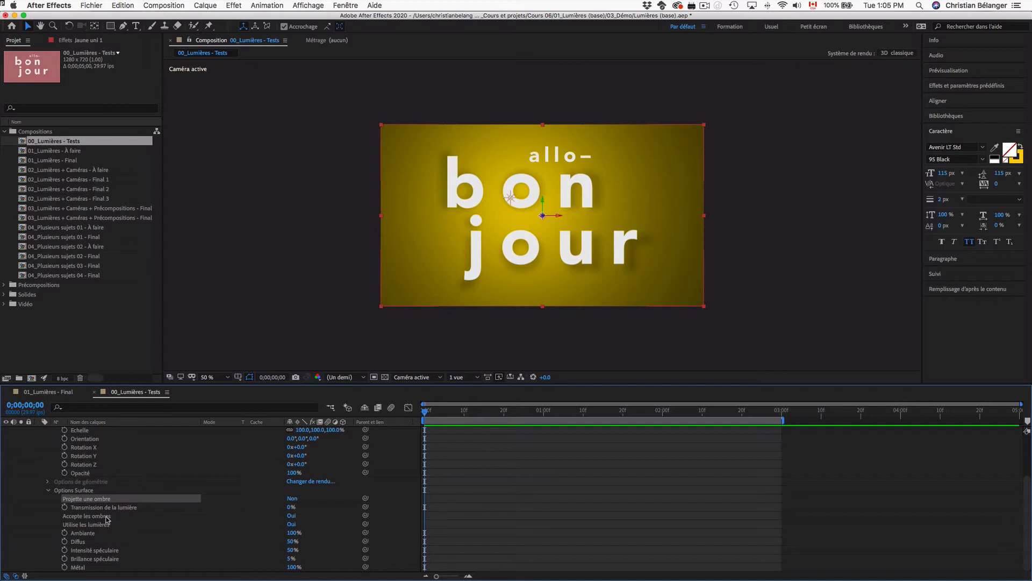
click(103, 526)
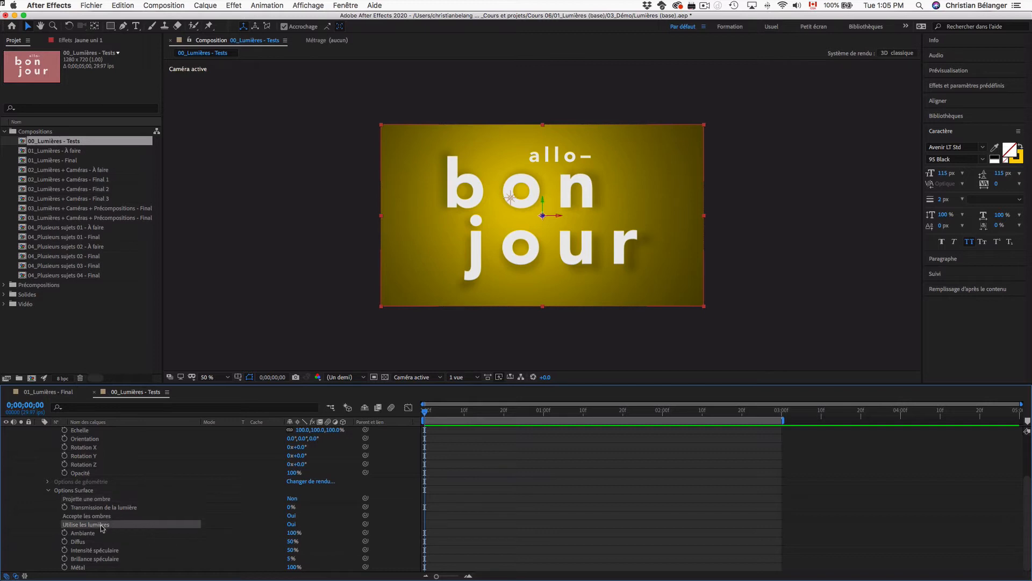
click(291, 525)
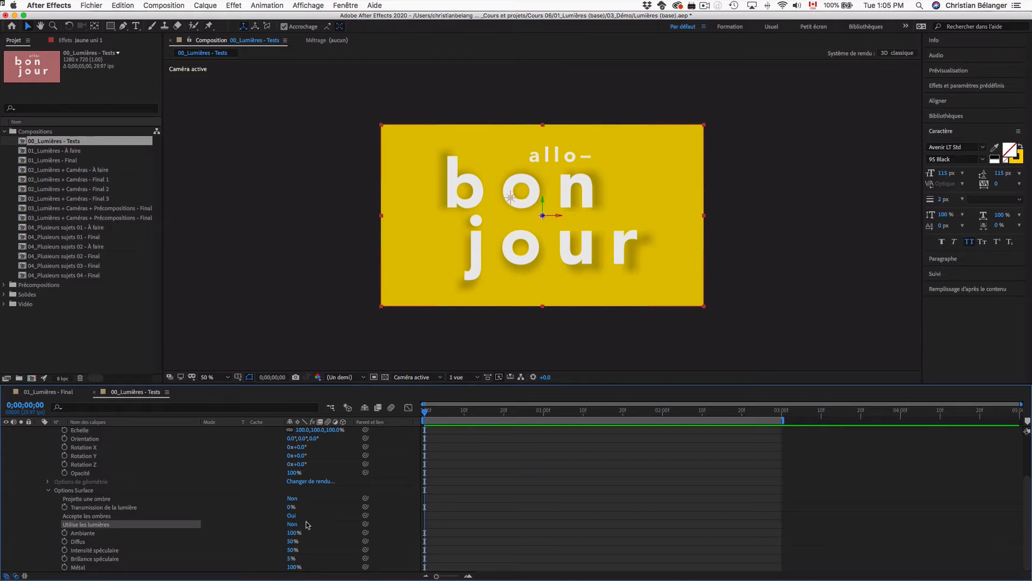
click(291, 525)
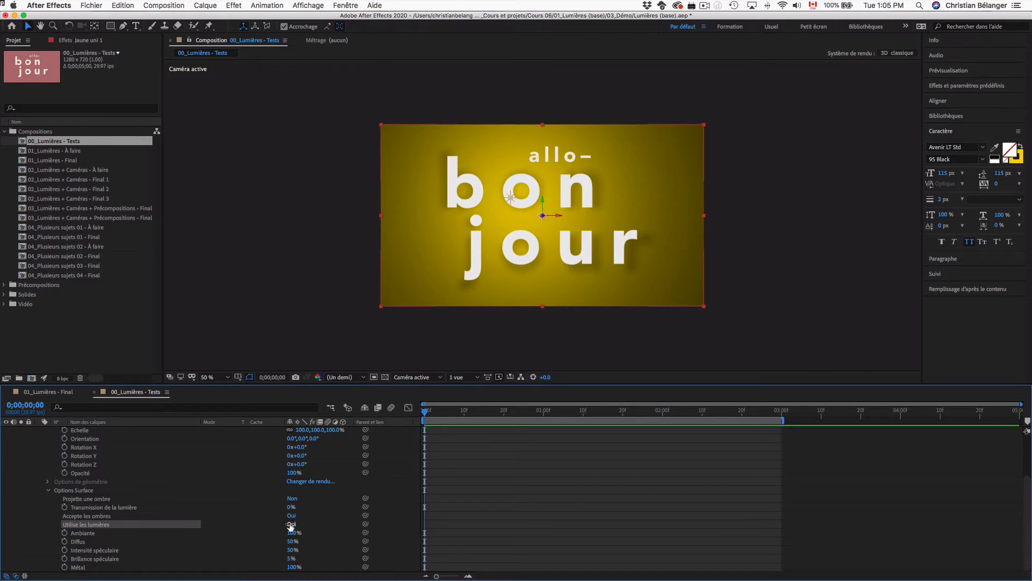
click(290, 524)
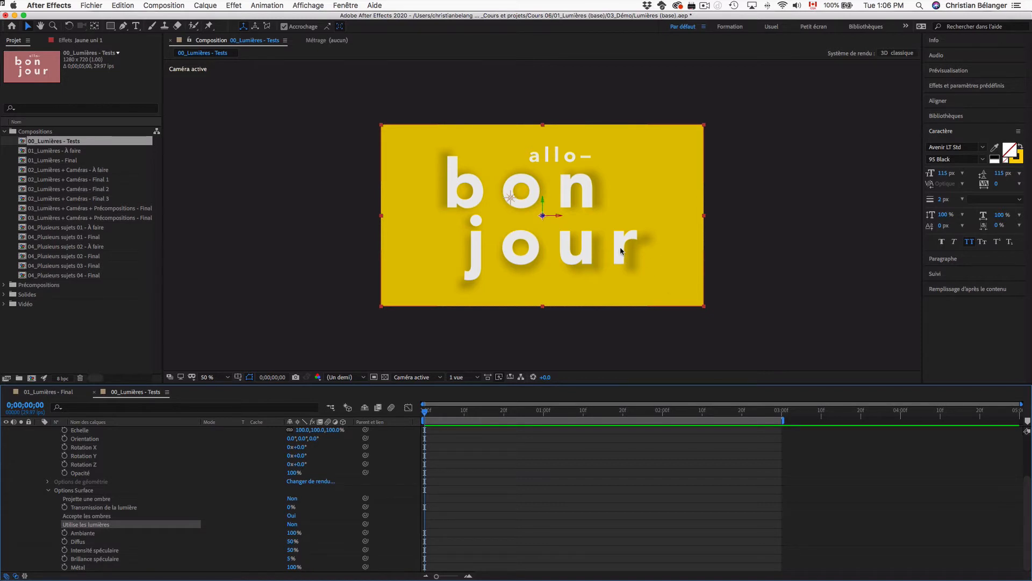
click(292, 524)
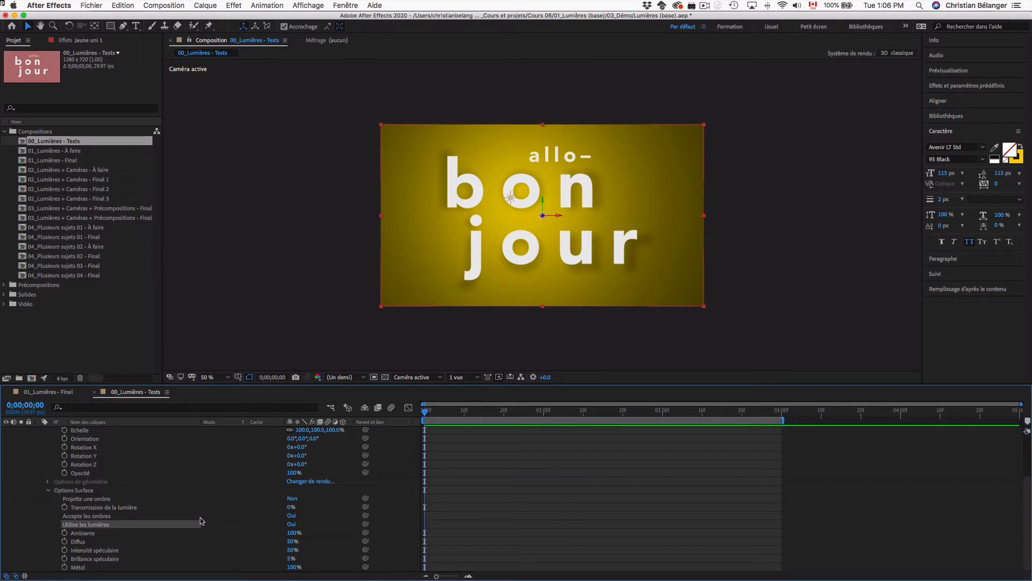
Step: Collapse the yellow solid's properties and clear the layer selection
scroll(202, 521, up, 3)
click(39, 456)
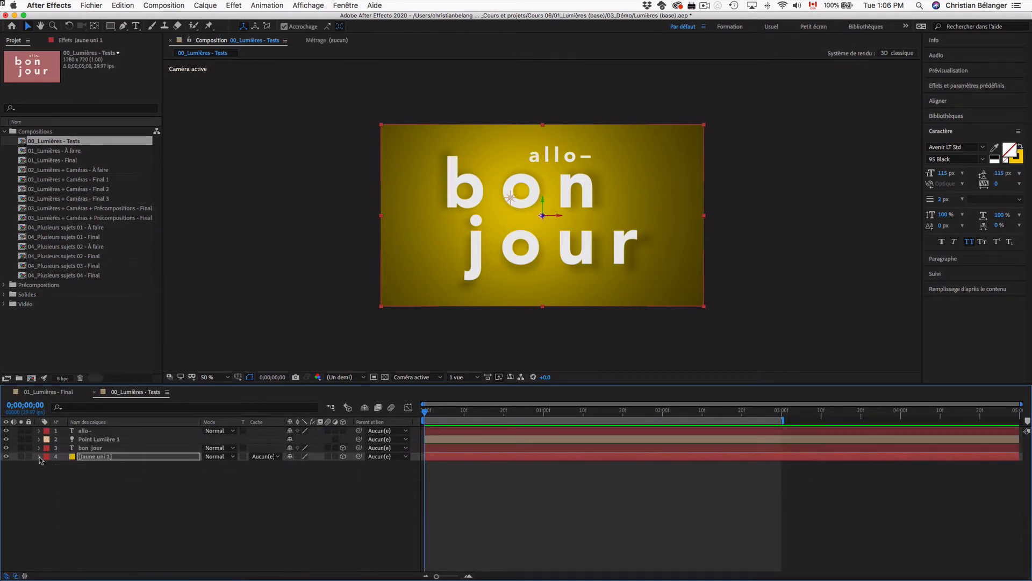
click(67, 477)
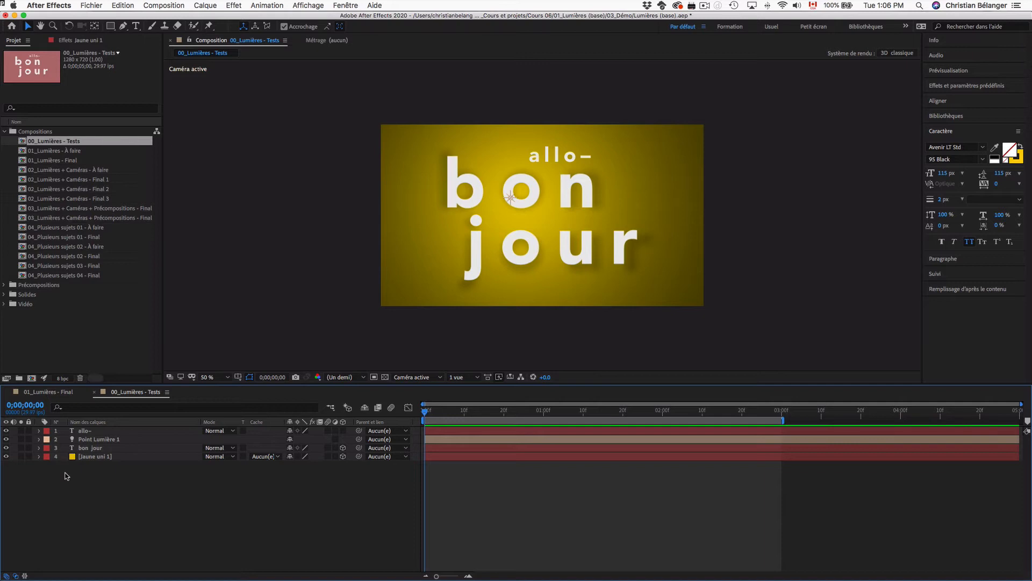
Step: Keyframe Point Lumière 1's Position at 0;00;00;00 with the value 1003.3, 588.7, -444.4
click(86, 440)
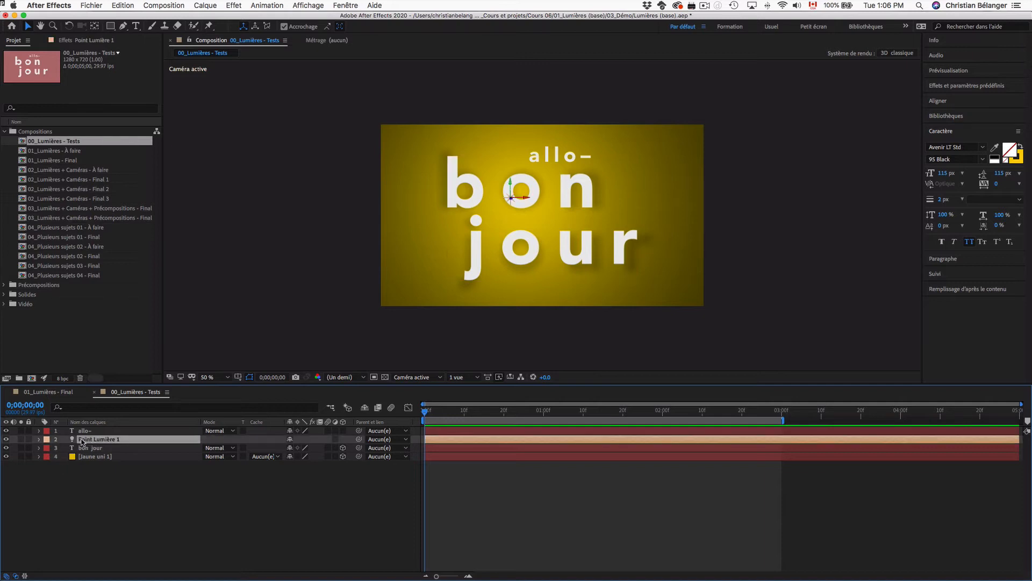
click(39, 439)
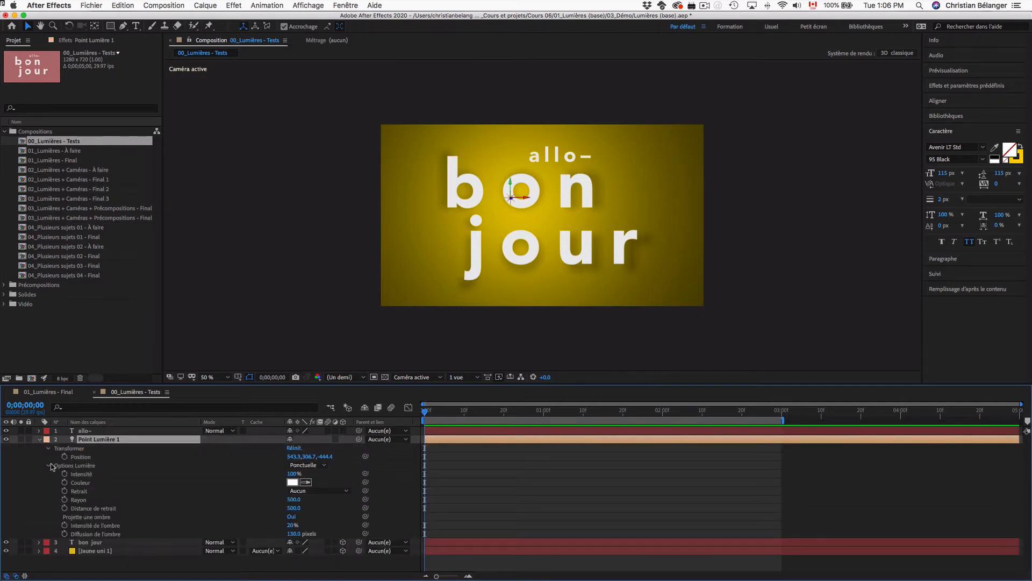
click(67, 466)
click(89, 458)
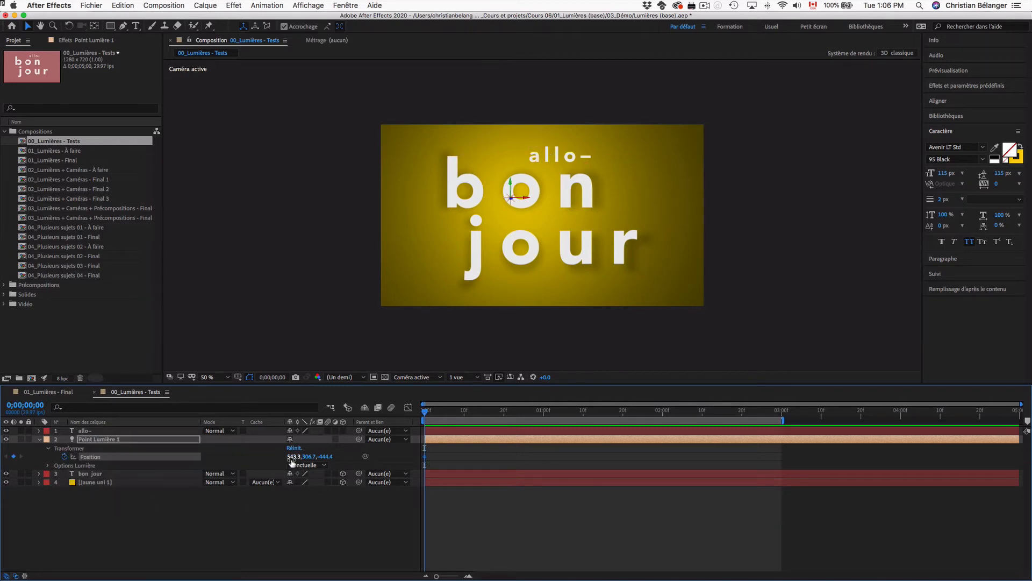
drag(292, 456, 331, 456)
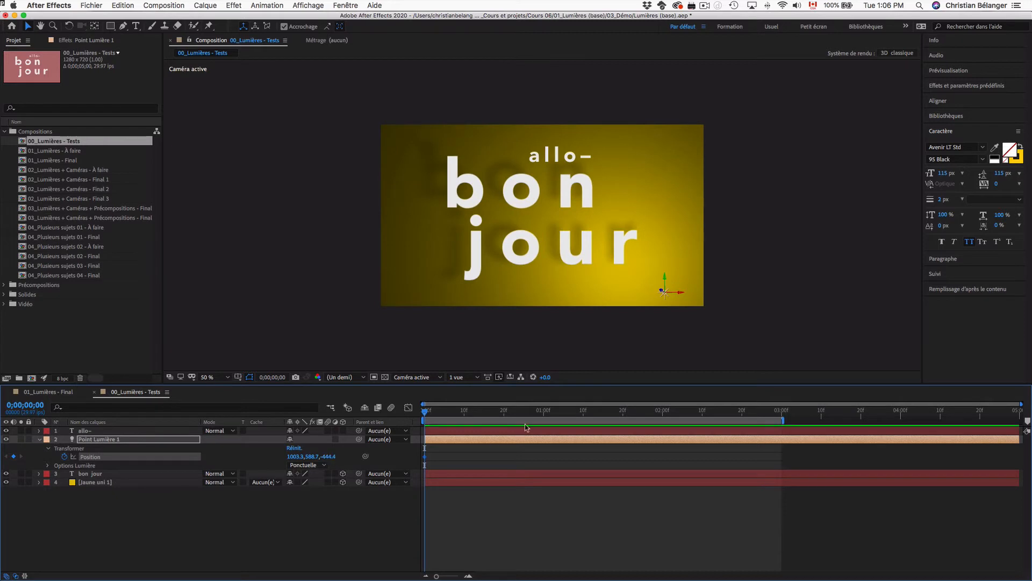
Step: Add a Position keyframe of 233.3, 378.7, -1204.4 for Point Lumière 1 at 0;00;01;00 and preview the light's animation from the start
drag(540, 412, 542, 412)
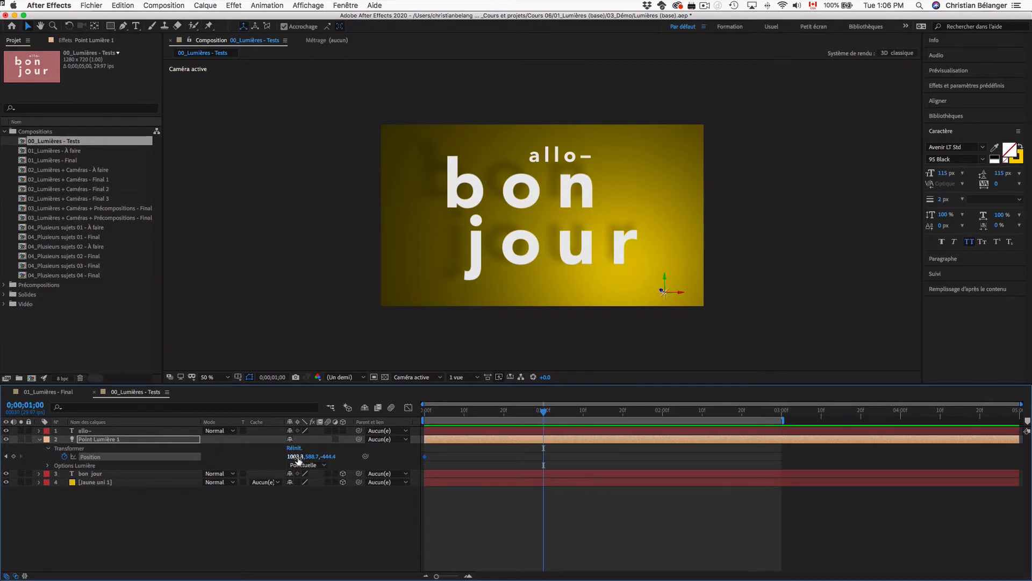
mouse_move(295, 456)
mouse_down()
mouse_move(285, 459)
mouse_move(339, 456)
mouse_move(283, 456)
mouse_up()
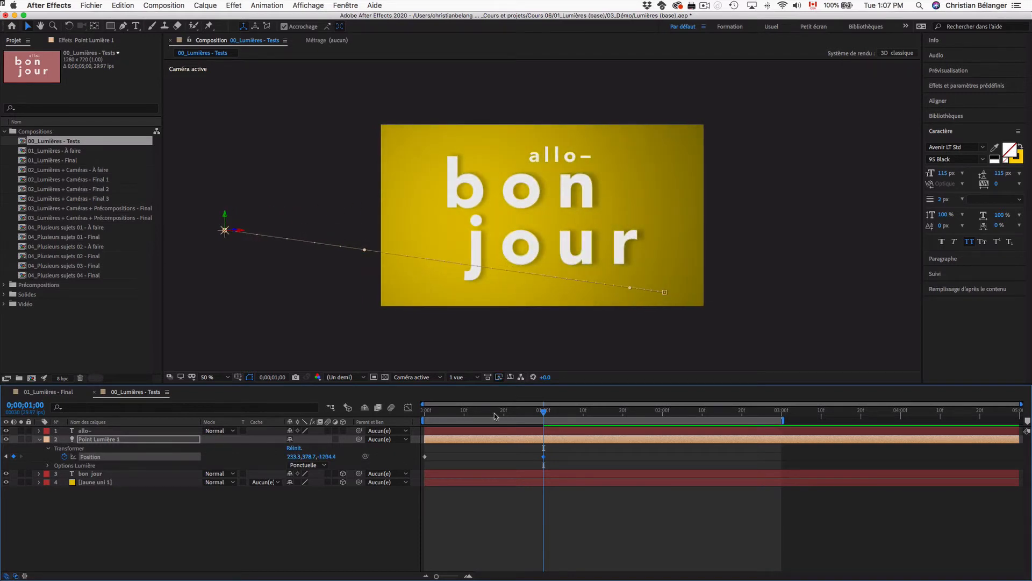
drag(541, 416, 409, 413)
key(space)
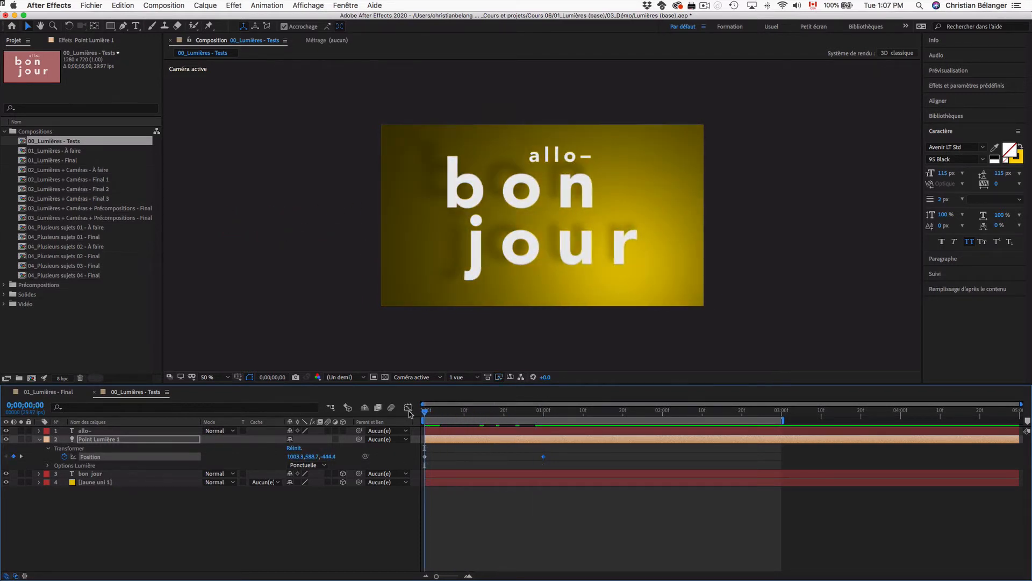
key(space)
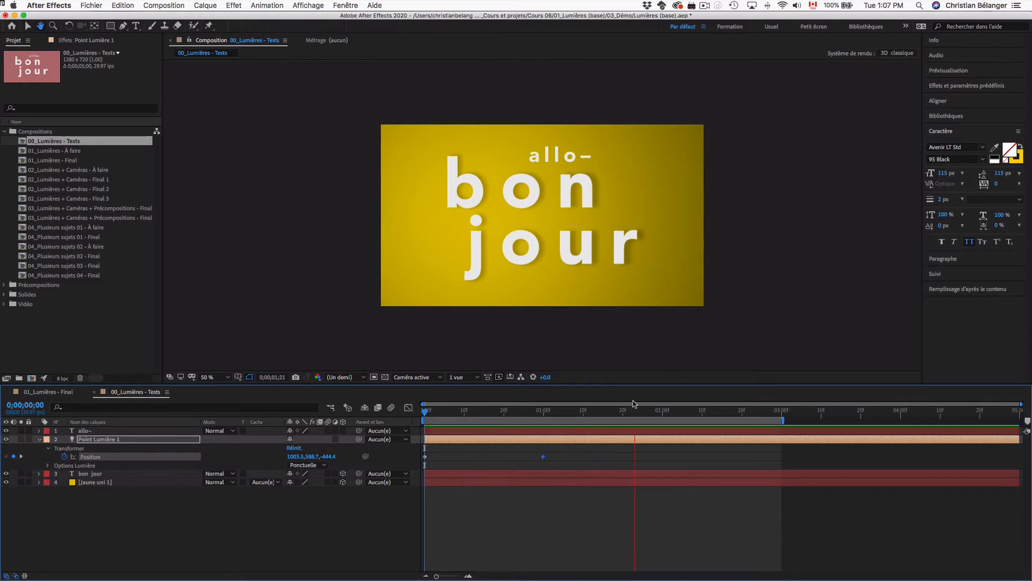
drag(533, 417, 377, 416)
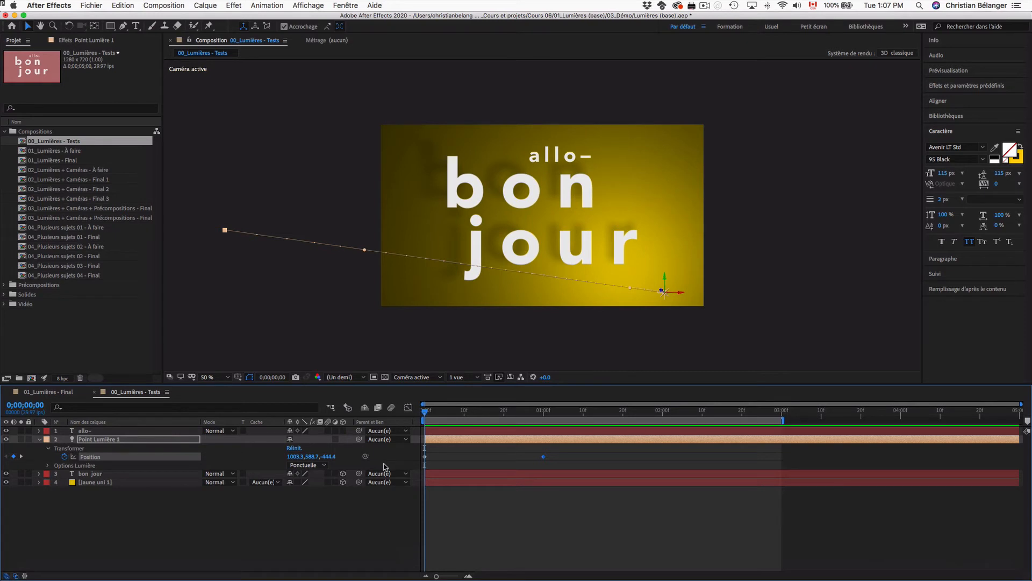
Step: Open 01_Lumières - Final and scrub it back to the start, and play 02_Lumières + Caméras - Final 1 as a reference
double_click(70, 161)
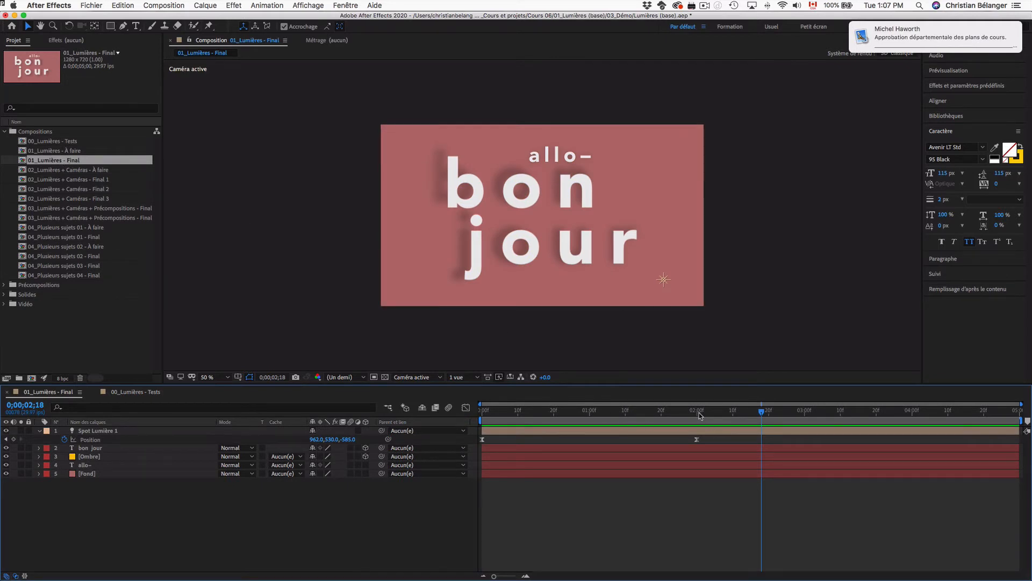
drag(699, 415, 477, 411)
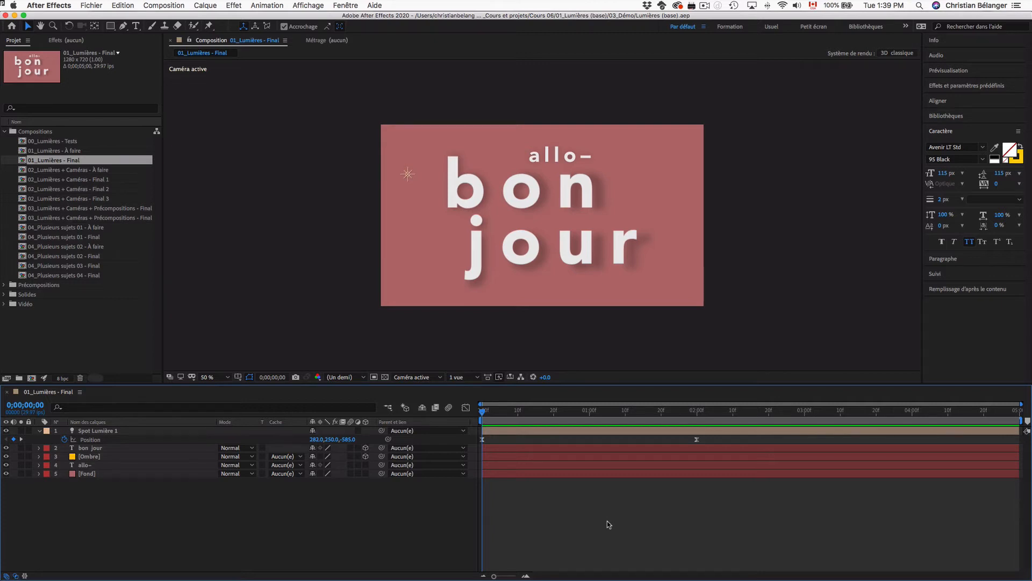
double_click(92, 180)
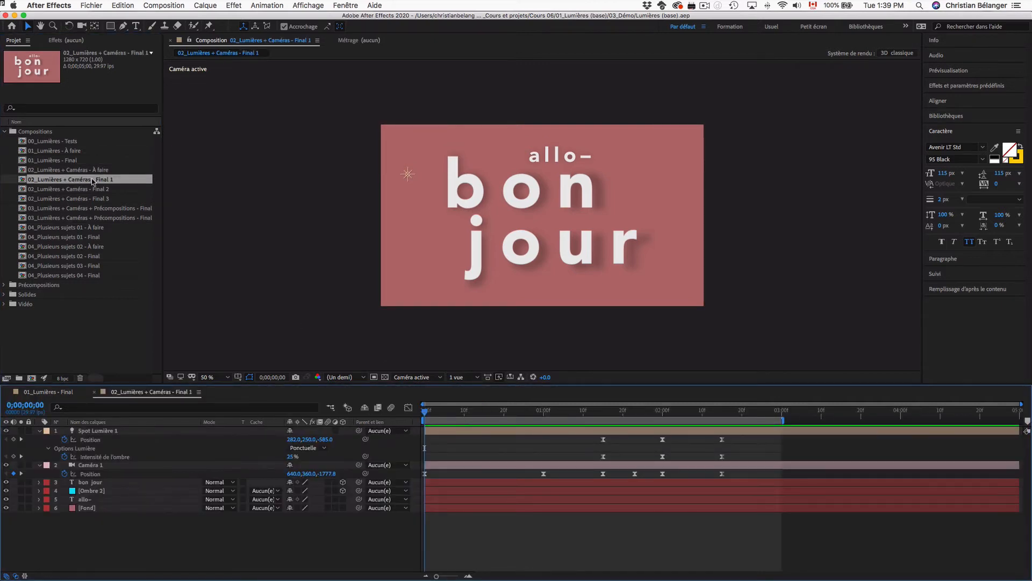
key(space)
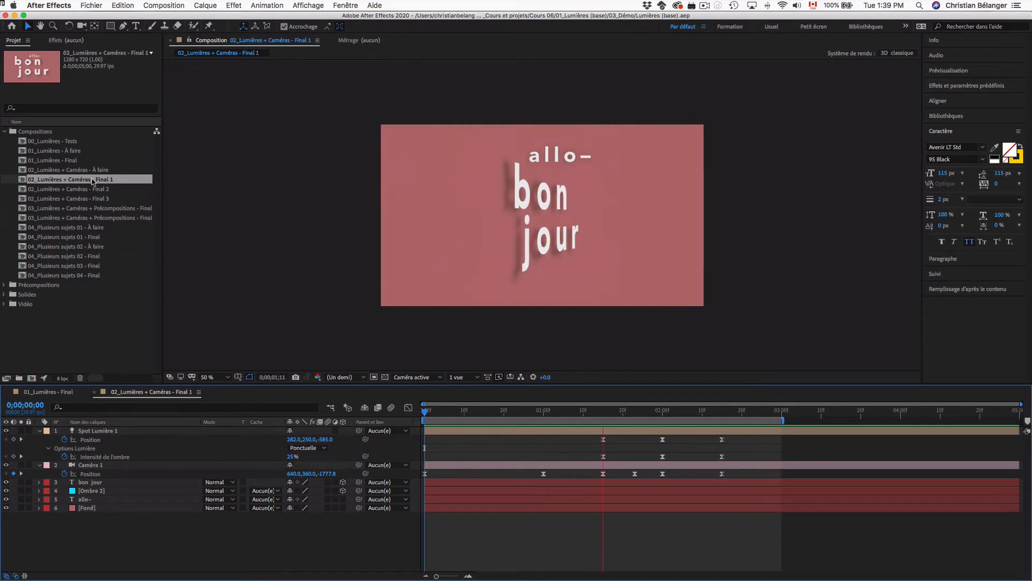
key(space)
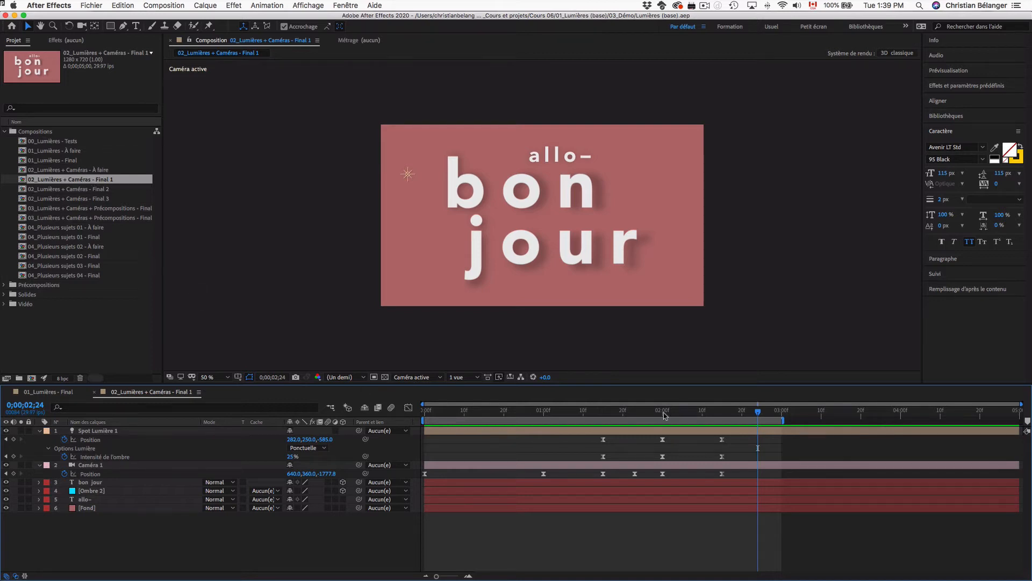
Step: Examine Spot Lumière 1's Position and Intensité de l'ombre keyframes around 0;00;01;15, scrub back to the start and clear the selection
click(750, 412)
drag(726, 414, 604, 411)
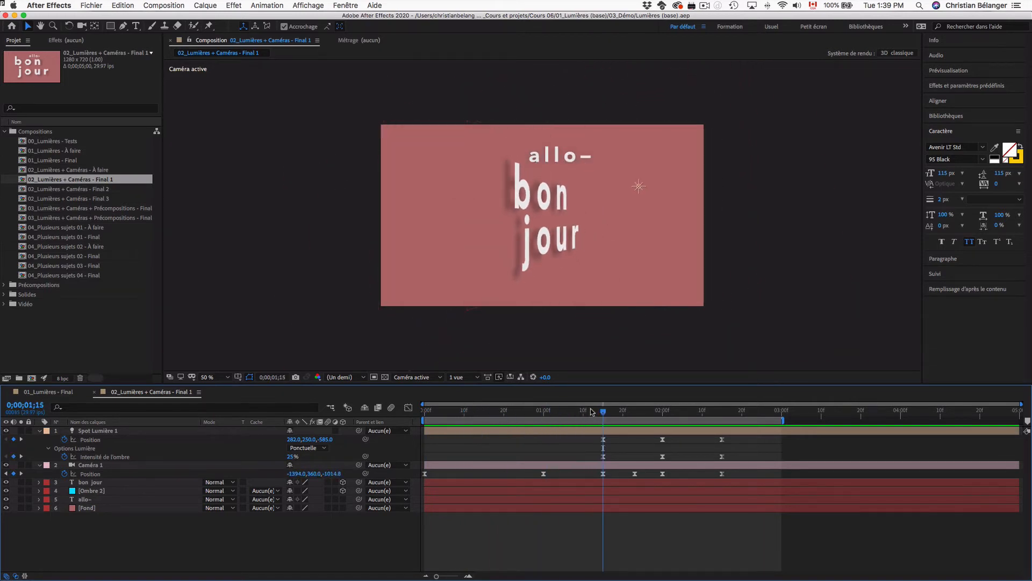
click(96, 440)
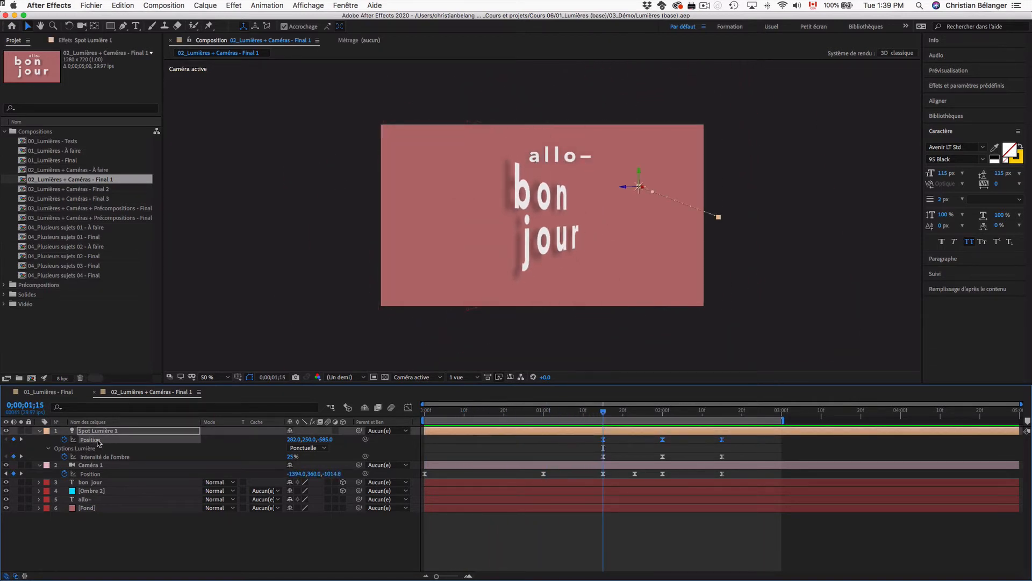
shift+click(117, 457)
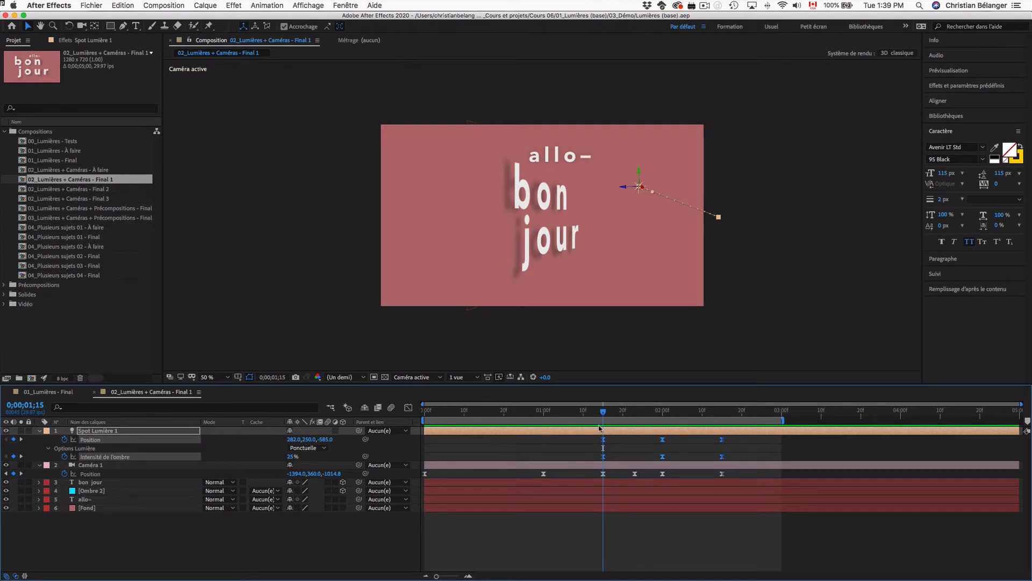
drag(604, 413, 400, 416)
click(607, 537)
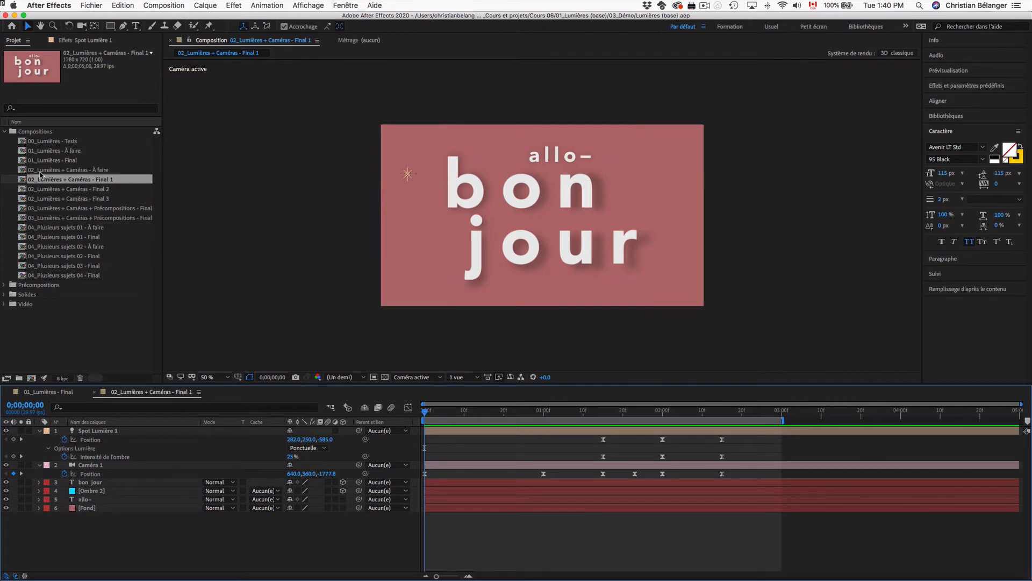
Step: Open the 02_Lumières + Caméras - À faire composition and preview it with its animated Caméra 1
double_click(76, 170)
click(144, 430)
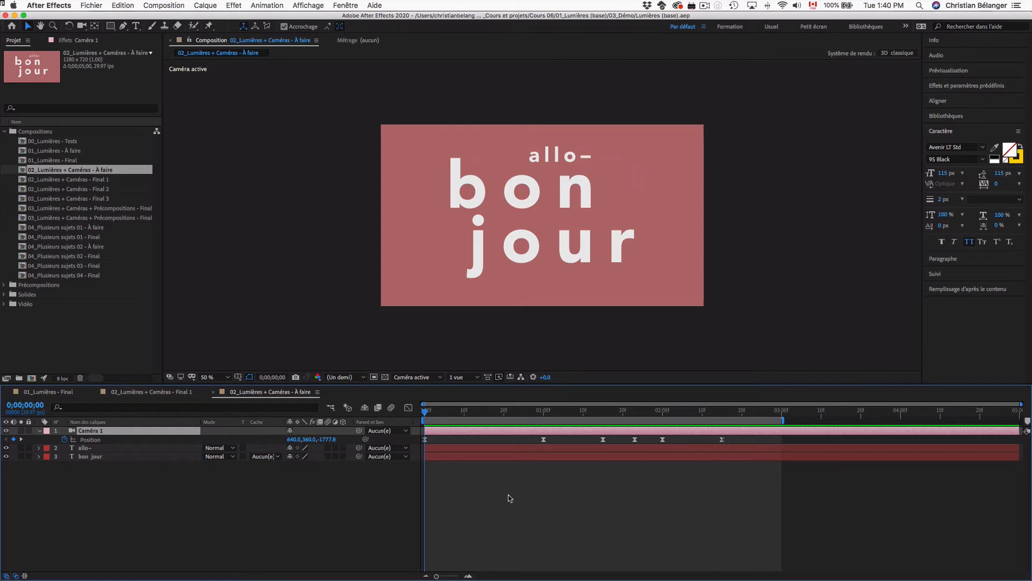
click(102, 457)
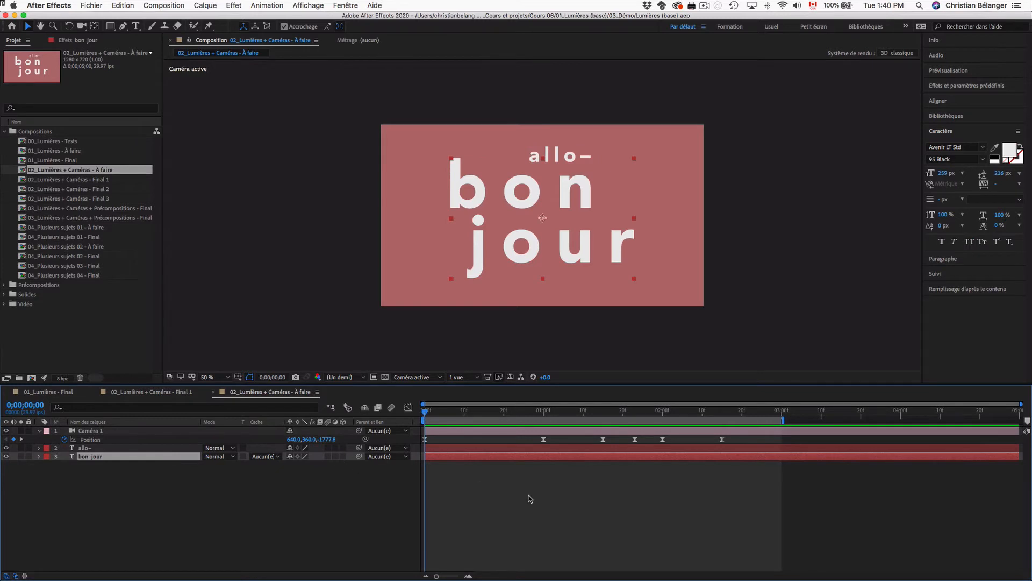
key(space)
key(space)
Step: Make the bon jour text a 3D layer, return to the start of the timeline and clear the selection
click(343, 457)
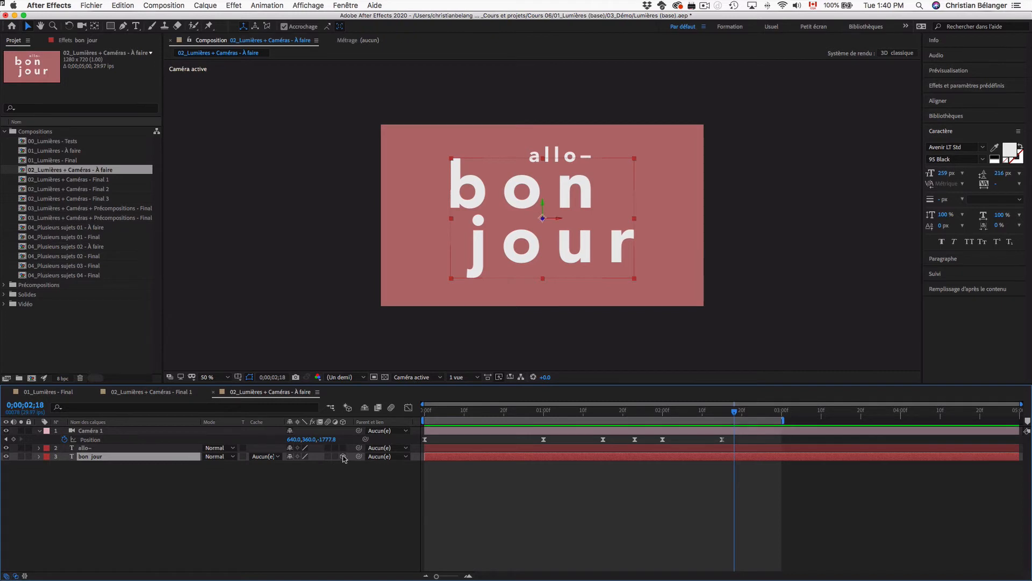
drag(736, 414, 391, 412)
click(337, 506)
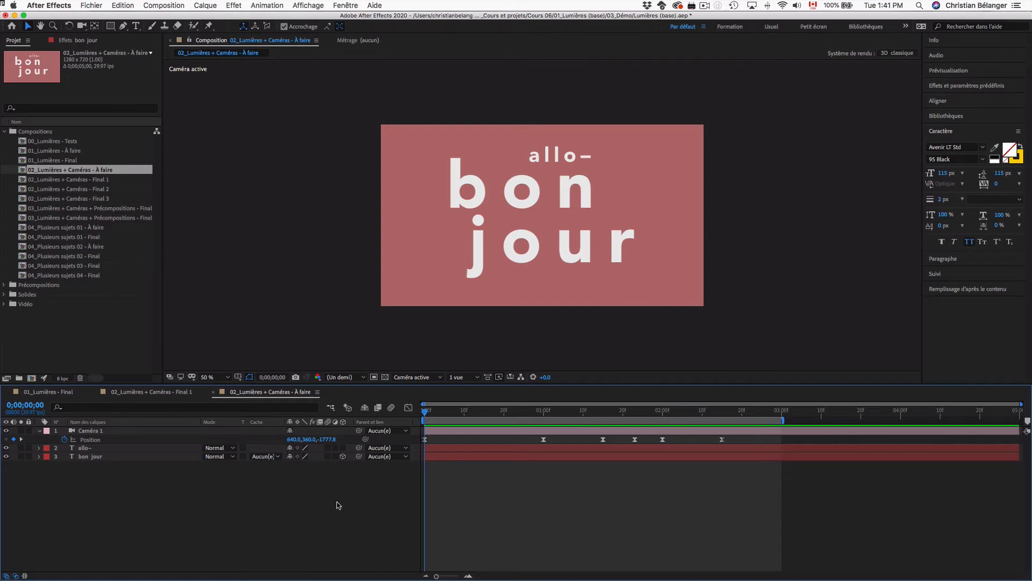
Step: Create a white Ponctuelle light at 100% intensity, with Projeter une ombre on, shadow intensity 100% and diffusion 0 px
click(208, 6)
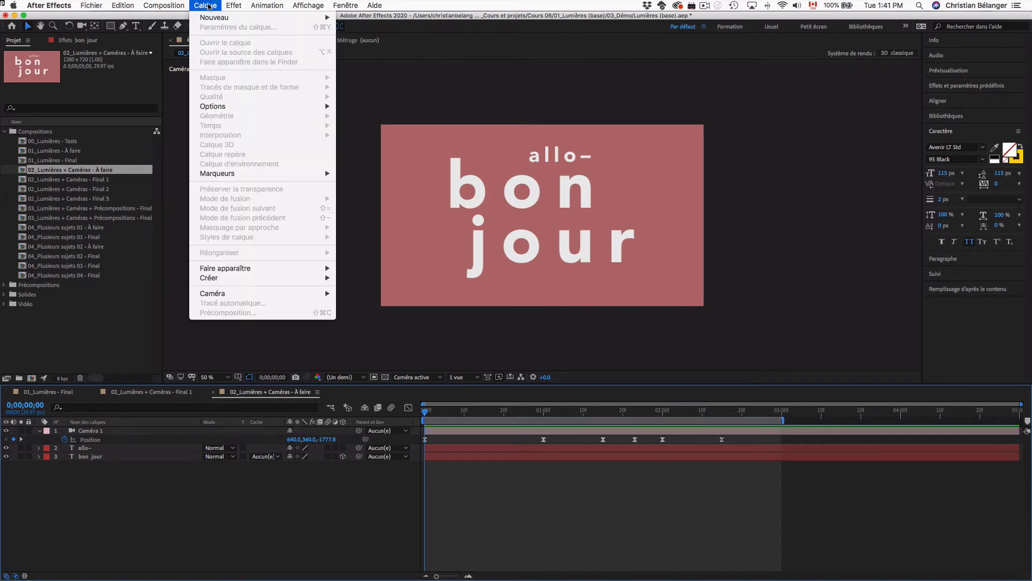
mouse_move(209, 18)
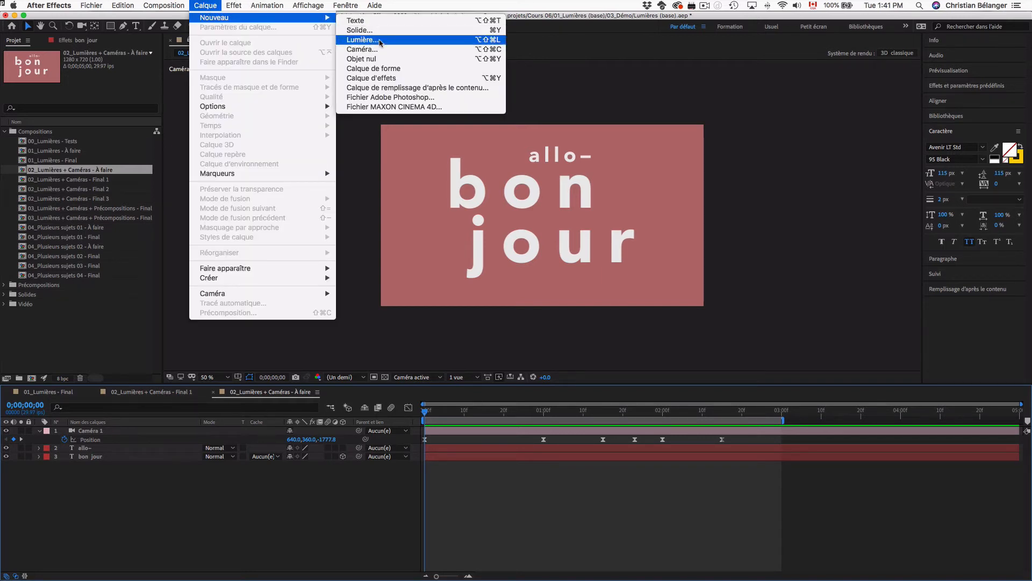
click(379, 40)
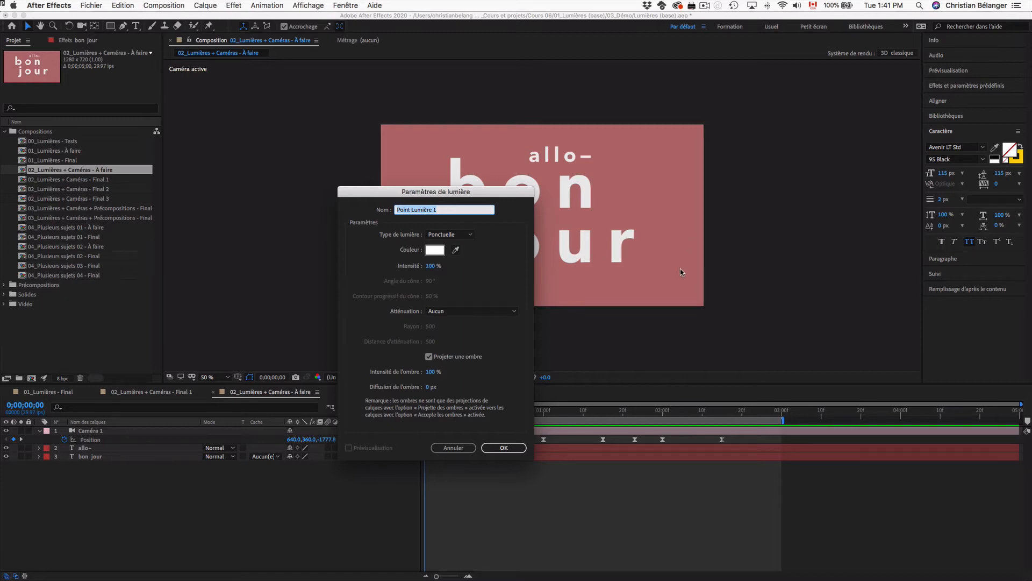
click(504, 448)
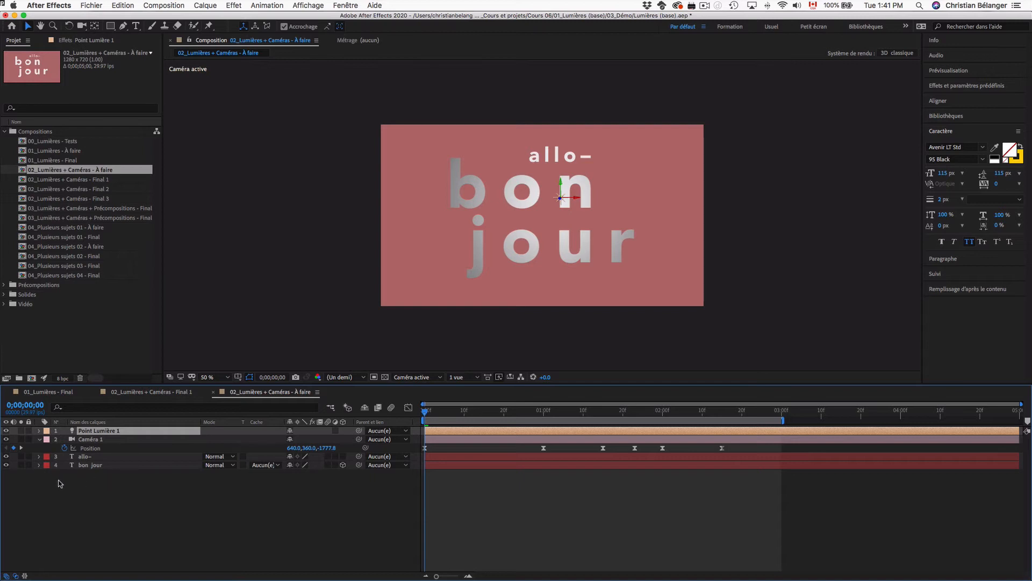
Step: Set Utilise les lumières to Non in the bon jour layer's surface options and collapse the bon jour and Caméra 1 layers
click(39, 464)
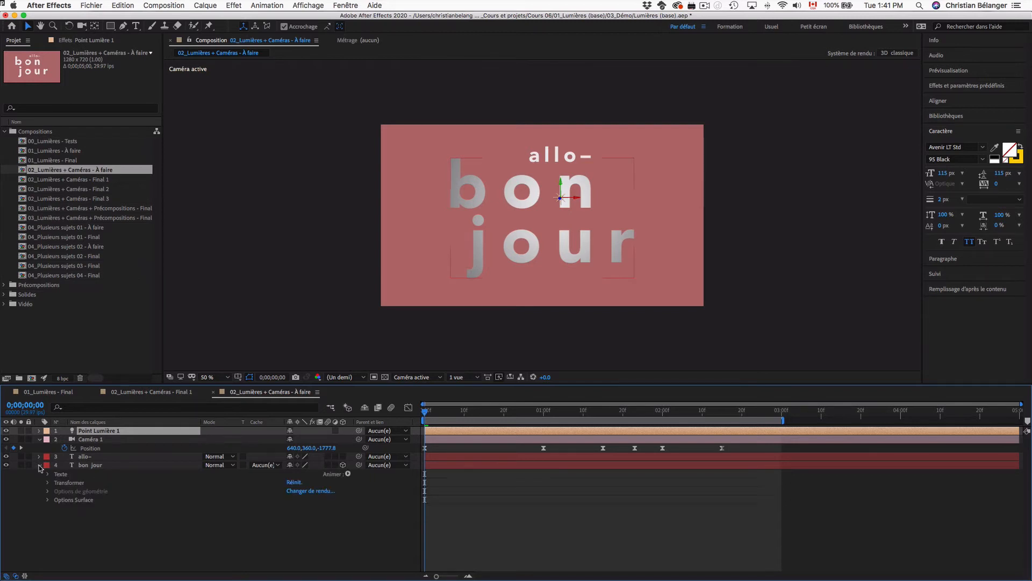
click(47, 500)
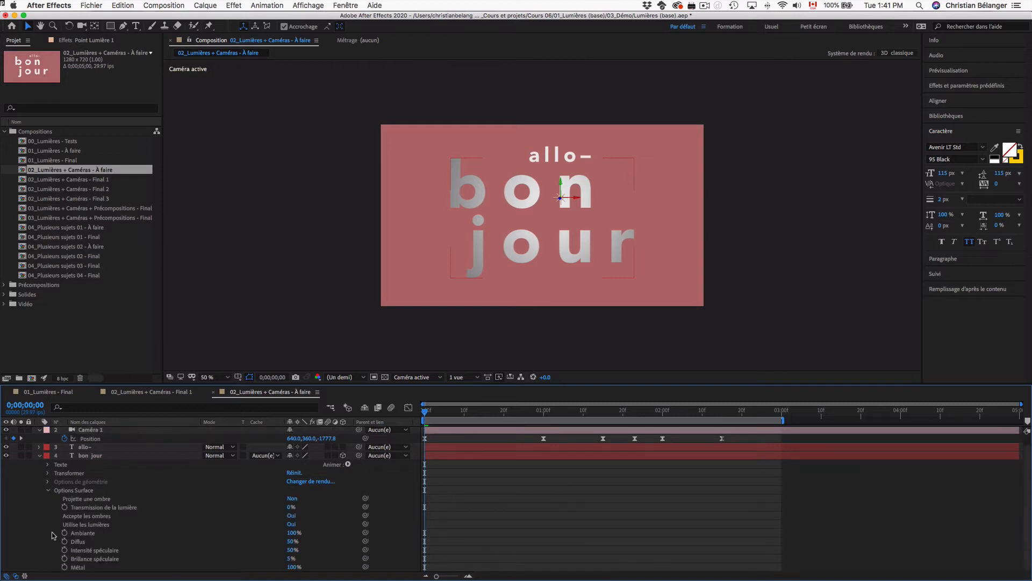
click(95, 524)
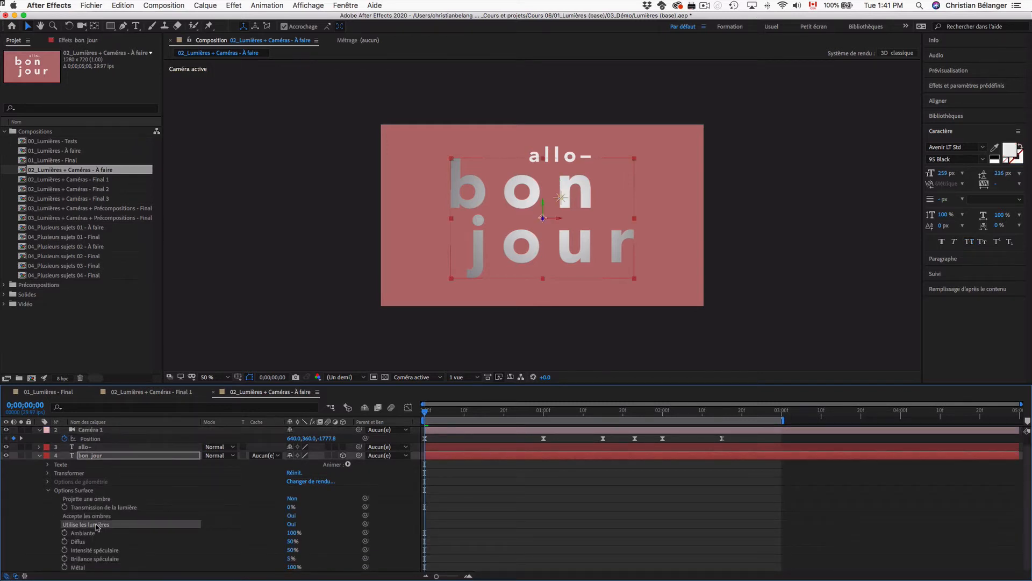
click(292, 524)
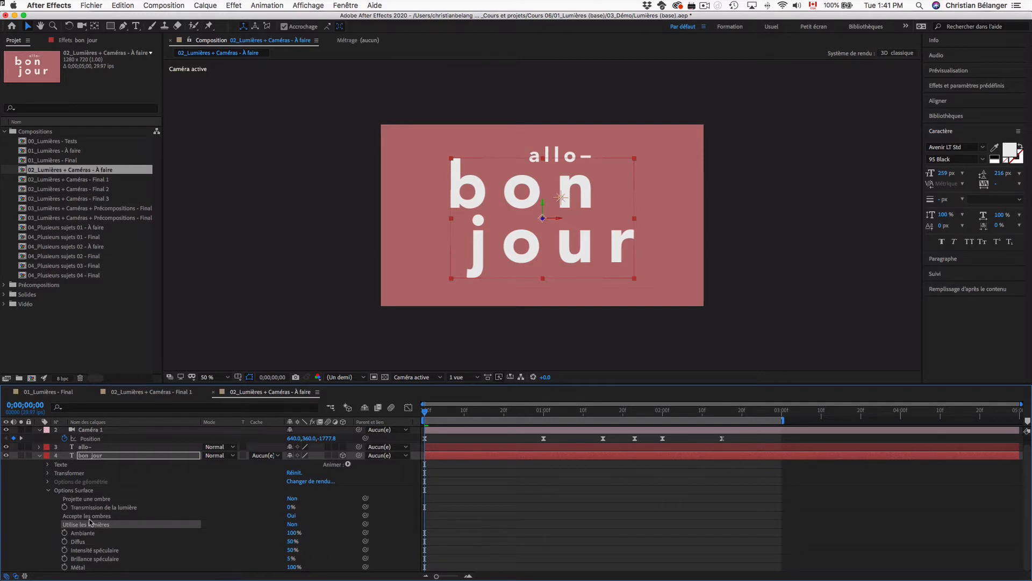
click(96, 500)
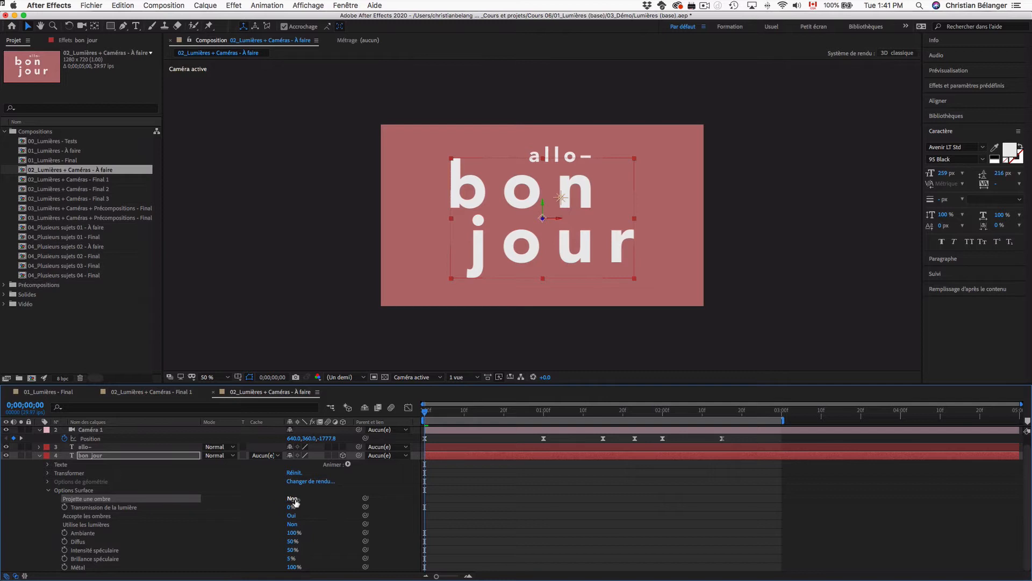
click(40, 456)
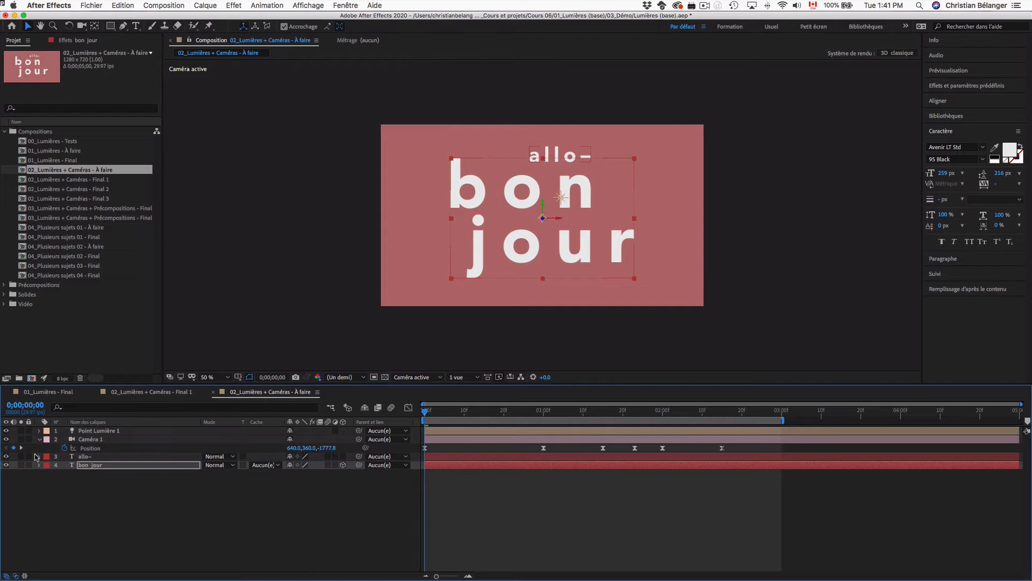
click(40, 440)
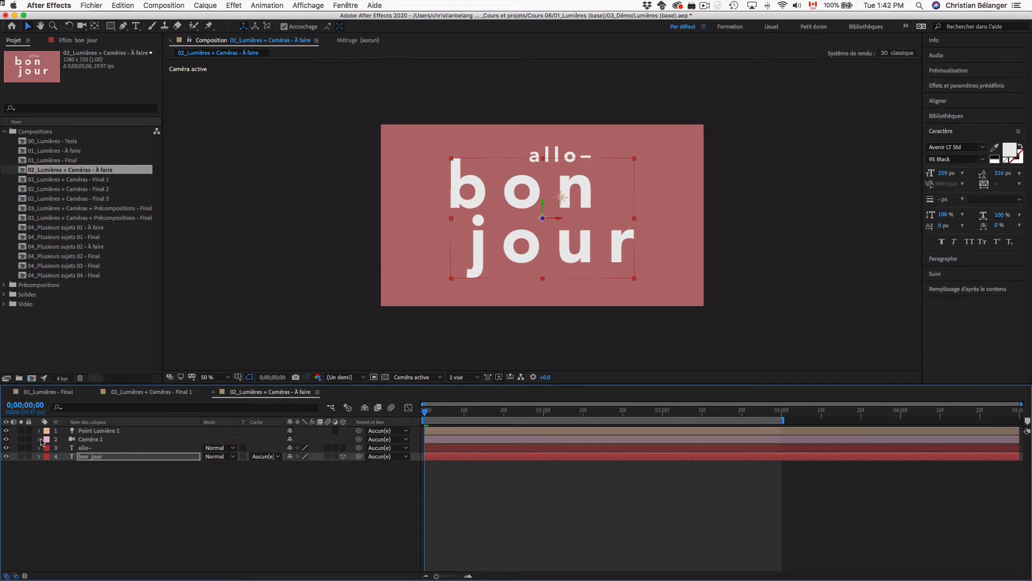
Step: Check the Projette une ombre setting in the point light's options and in the bon jour layer's surface options
click(85, 434)
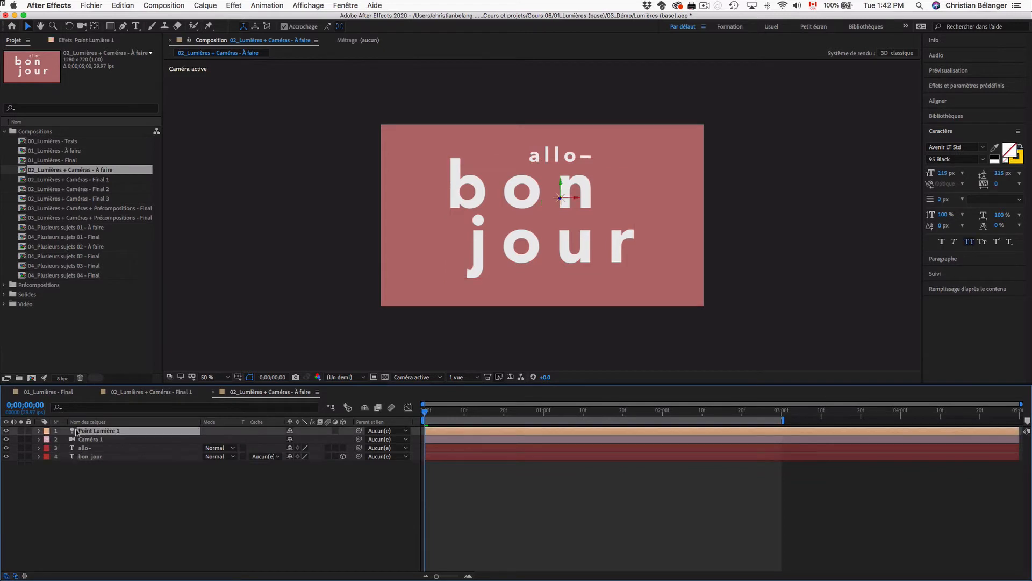
click(40, 431)
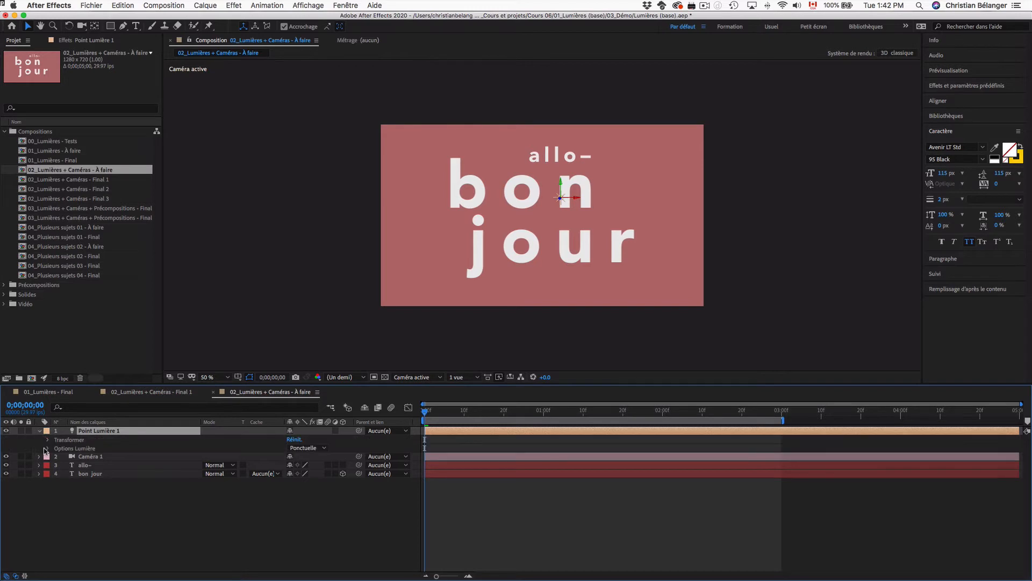
click(48, 448)
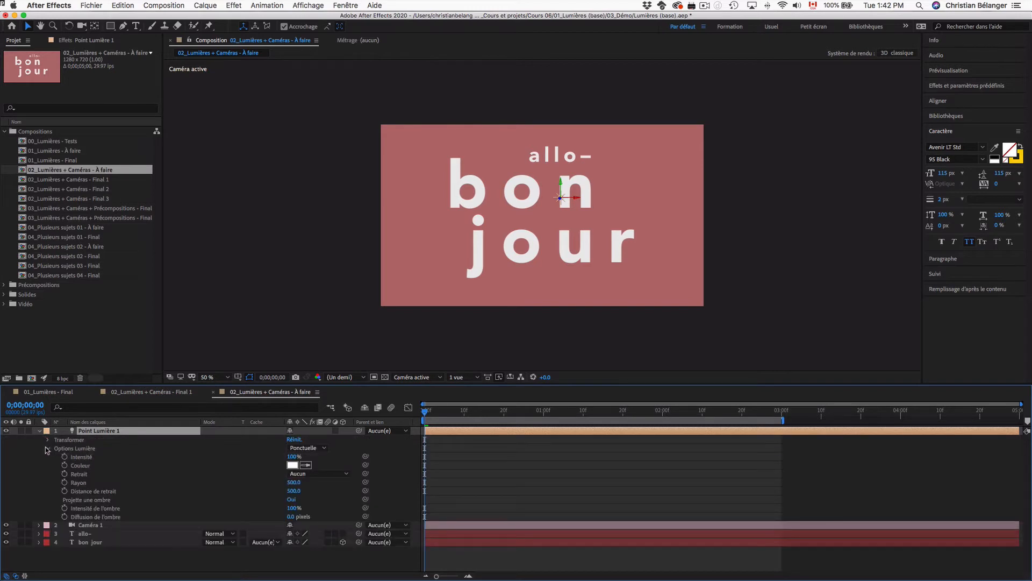
click(99, 500)
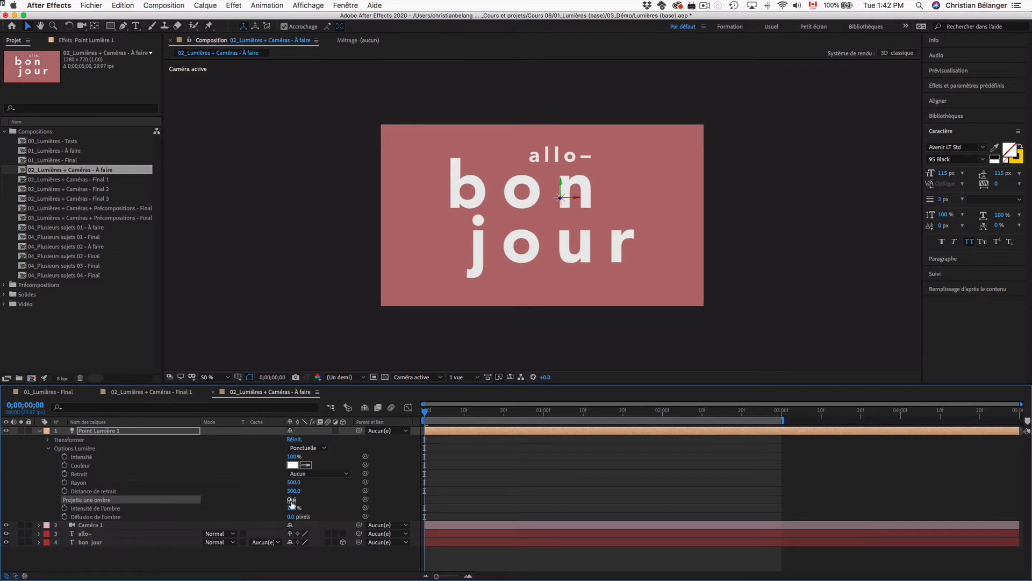
click(39, 430)
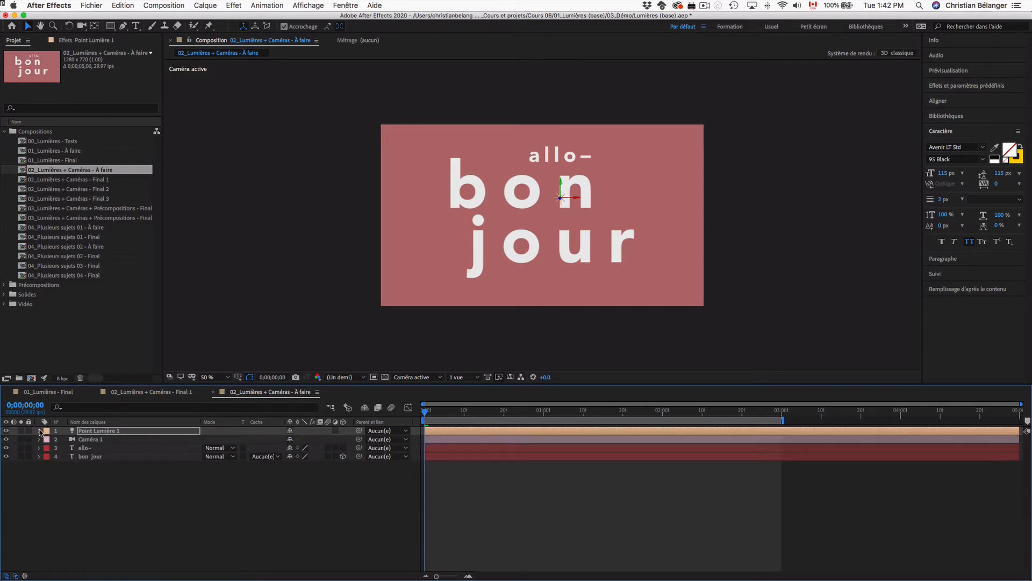
click(97, 457)
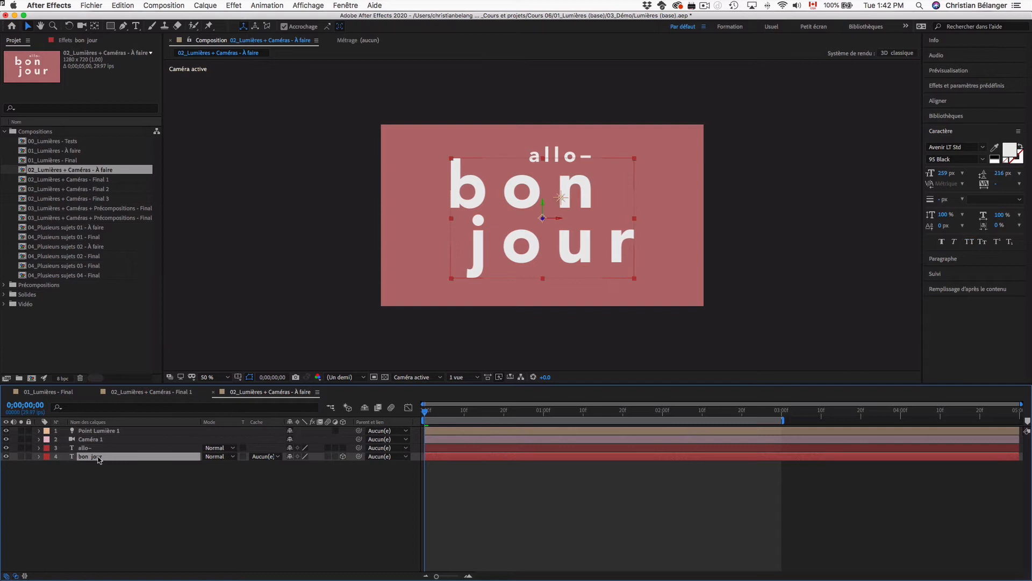
click(39, 457)
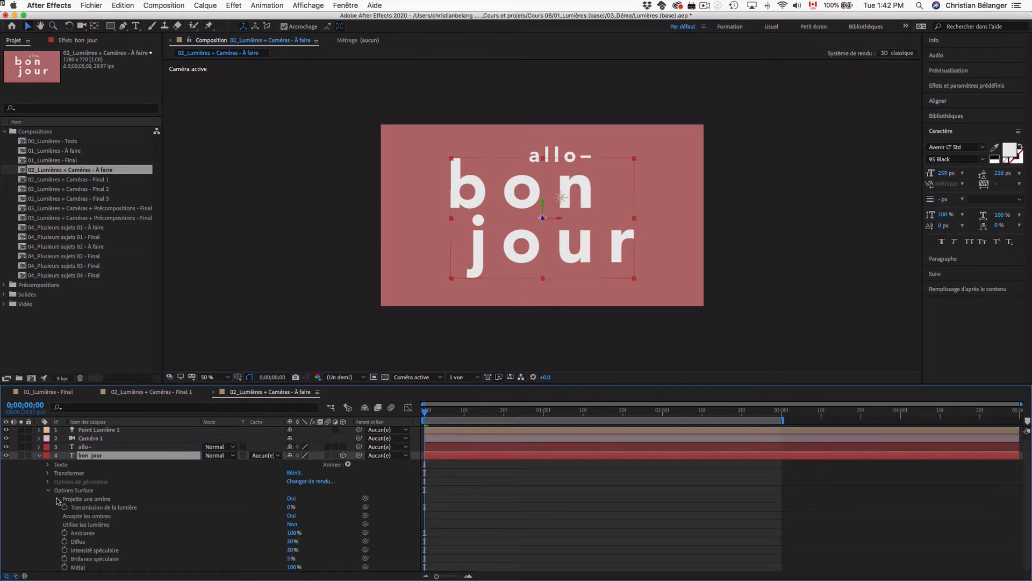
click(72, 501)
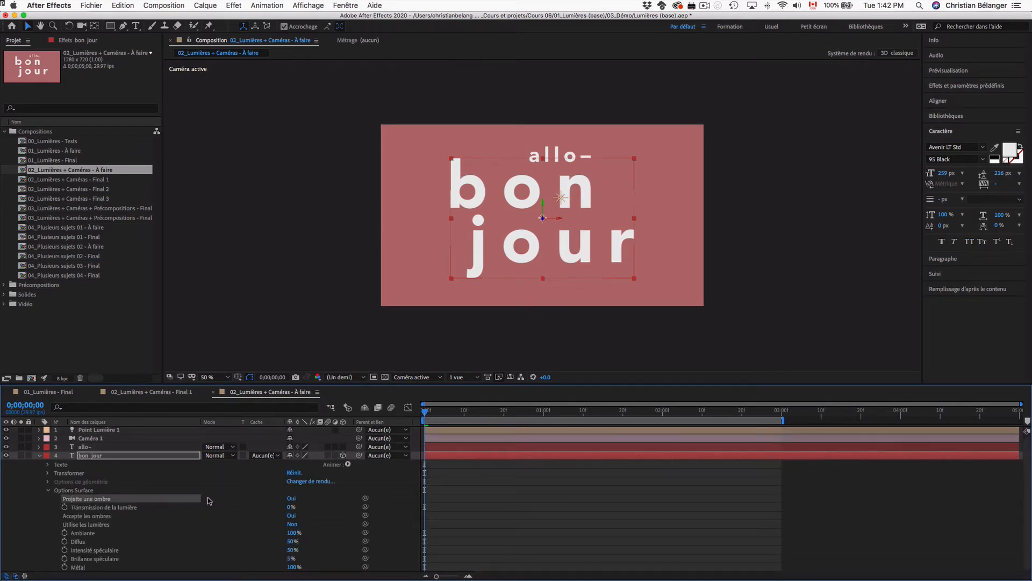
click(38, 455)
click(114, 490)
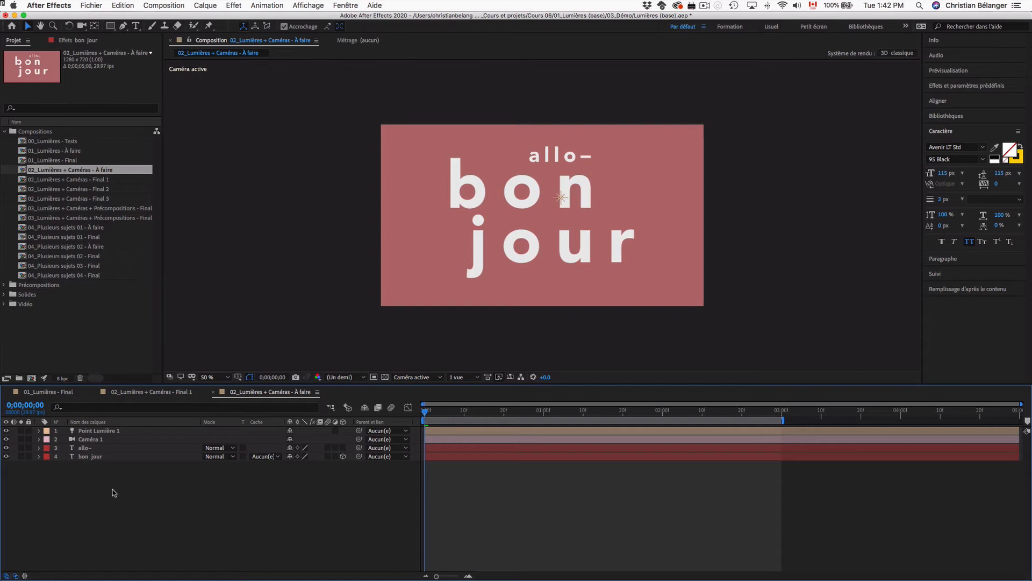
Step: Create a composition-size green solid (1280 x 720 px) and place it beneath the bon jour layer
click(206, 5)
mouse_move(210, 20)
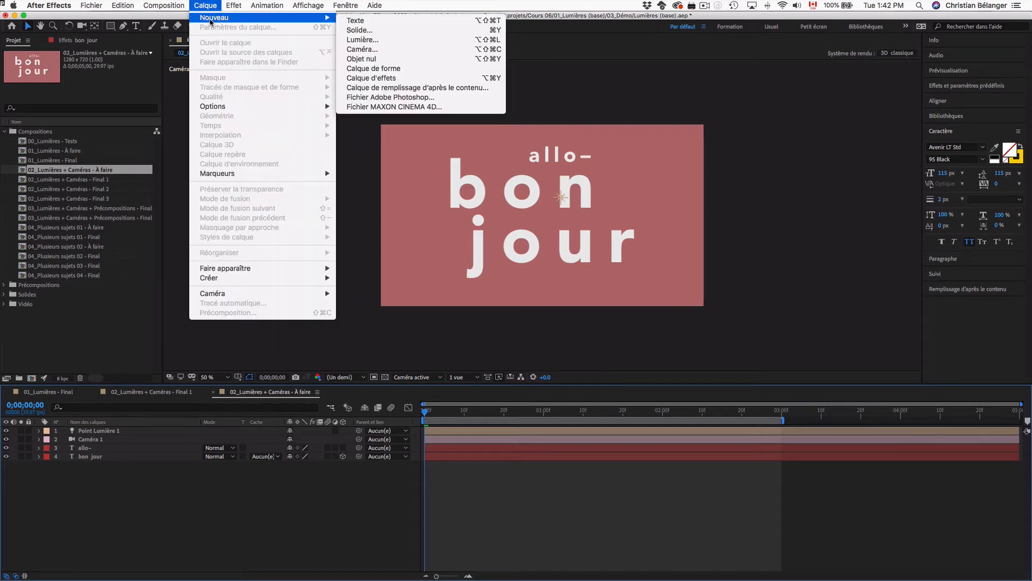
click(410, 28)
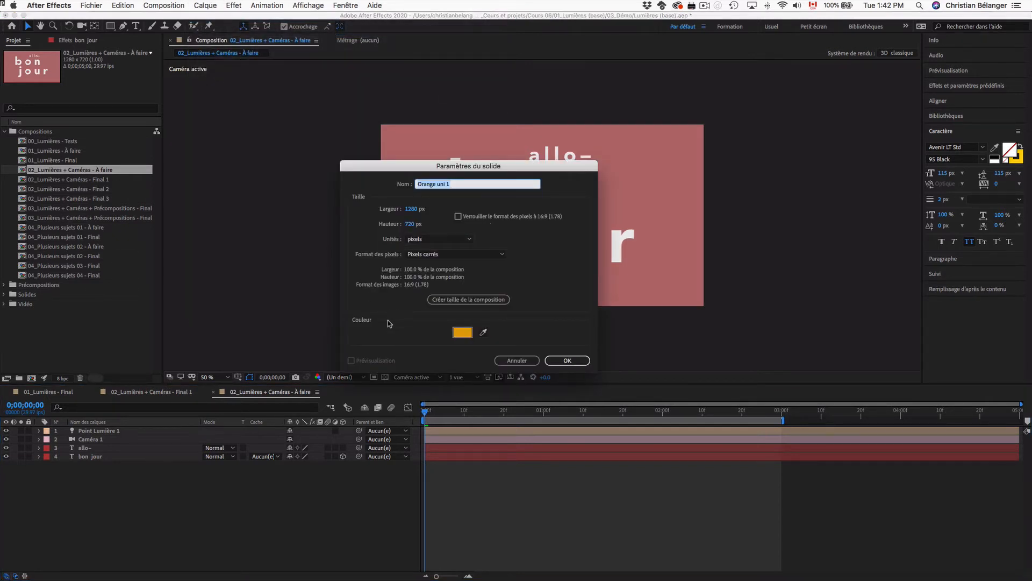
click(488, 305)
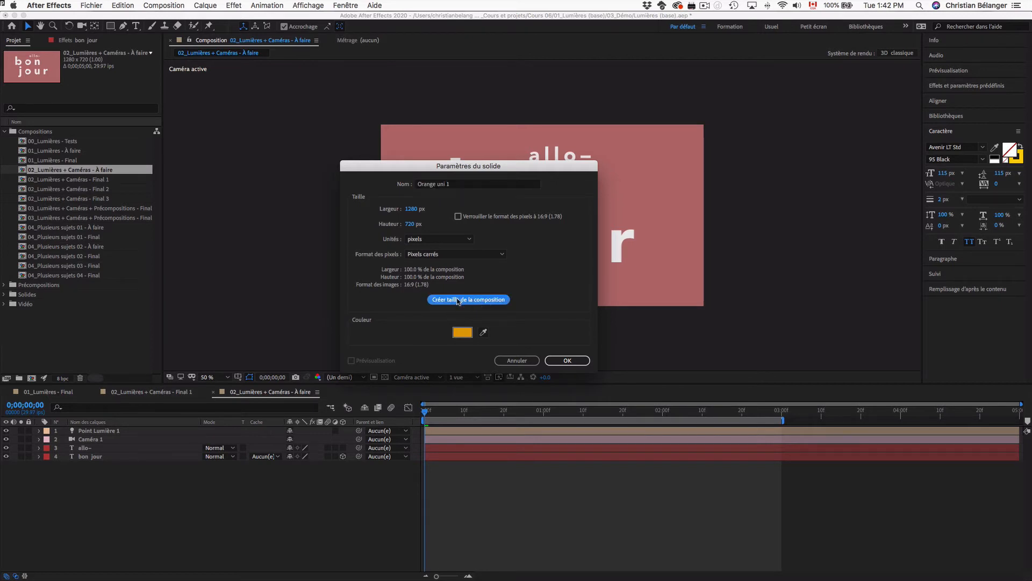
click(464, 333)
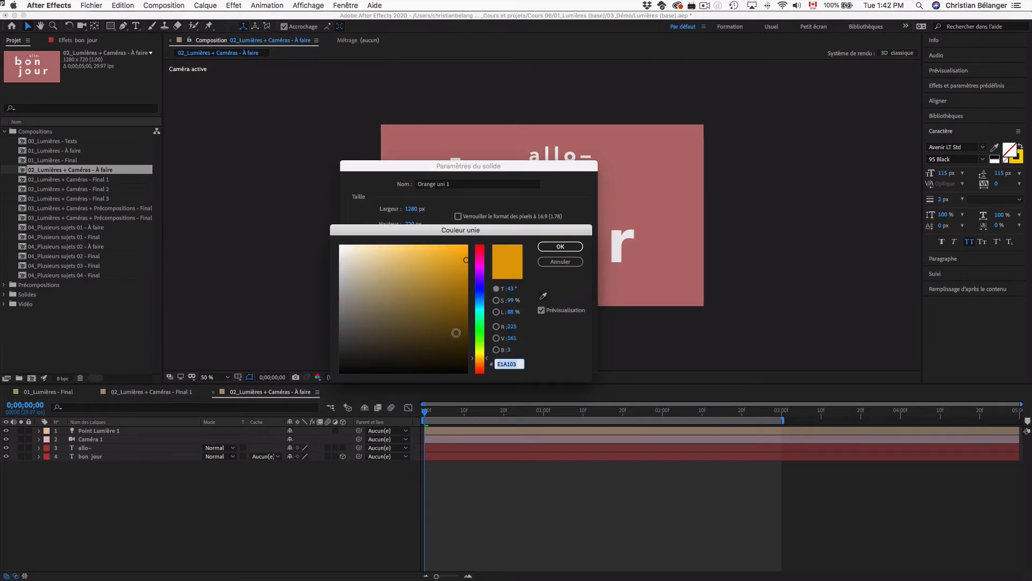
click(486, 312)
click(487, 310)
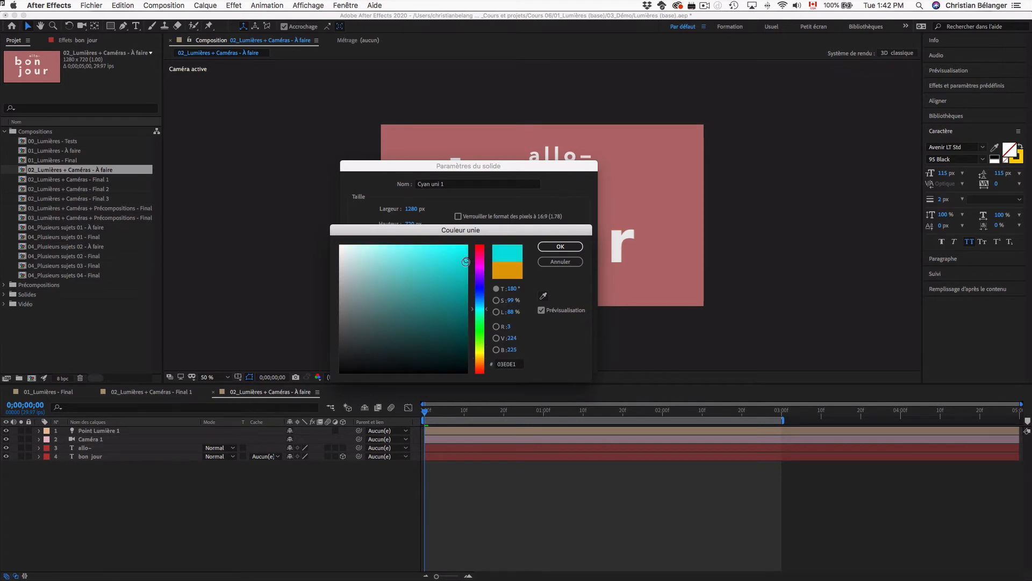
drag(466, 261, 488, 316)
key(Return)
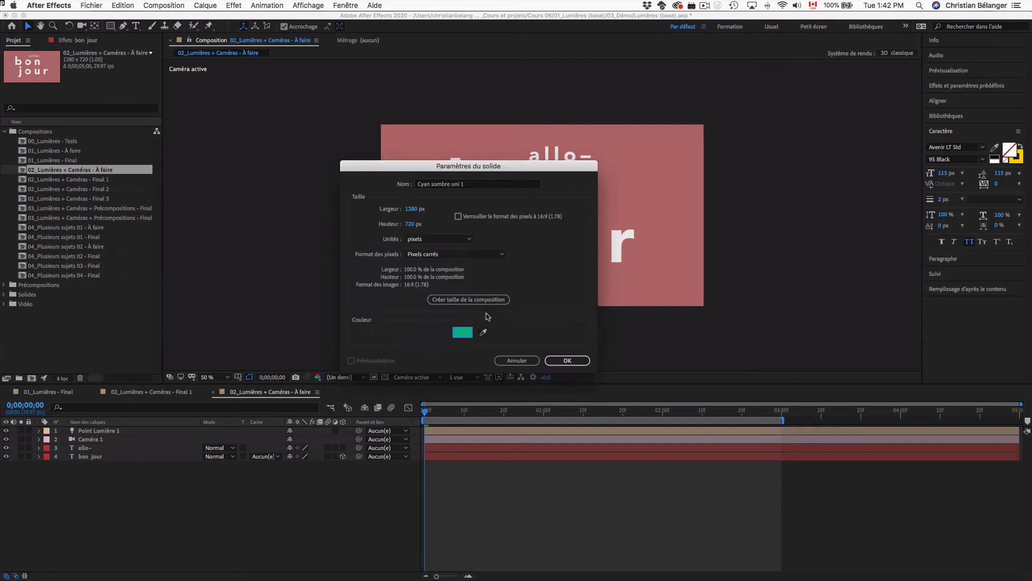
key(Return)
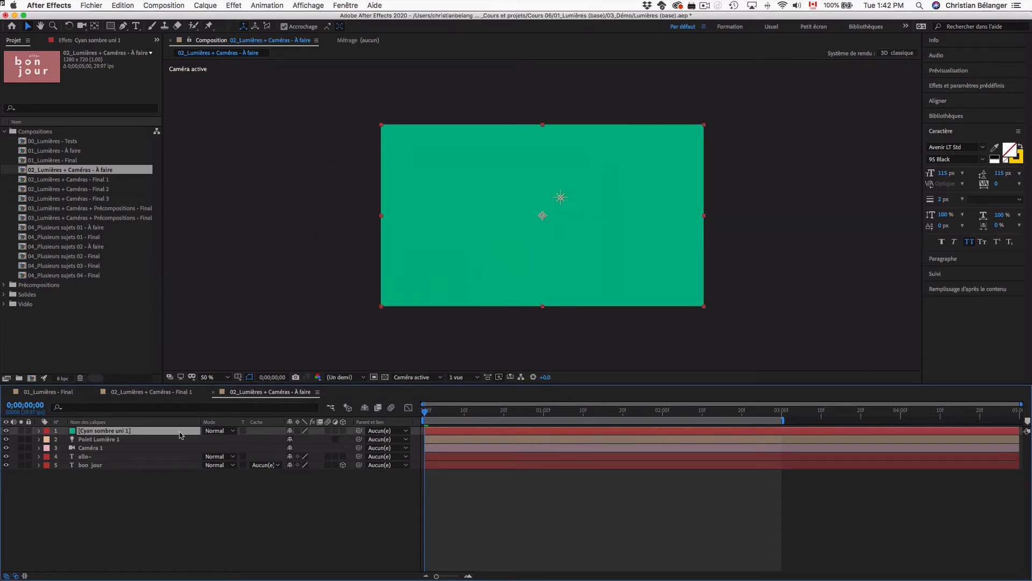
drag(135, 429, 135, 475)
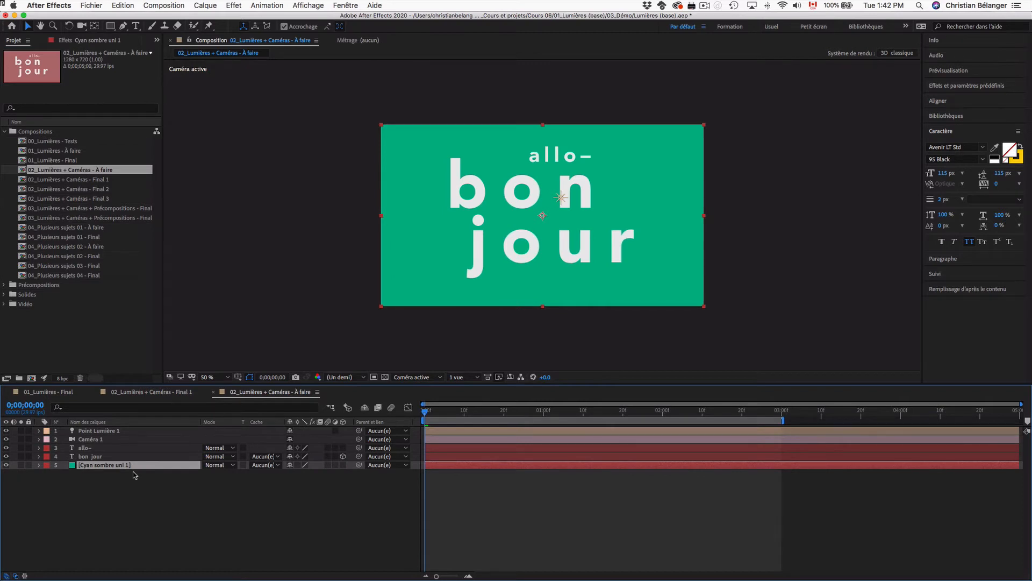
Step: Make the green solid a 3D layer and check Accepte les ombres in its surface options
click(343, 465)
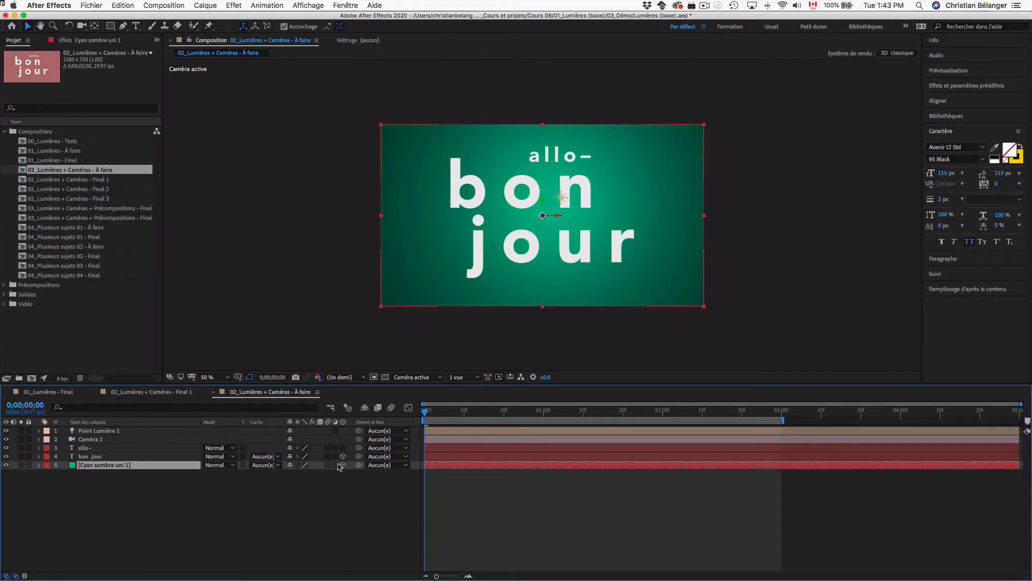
click(38, 465)
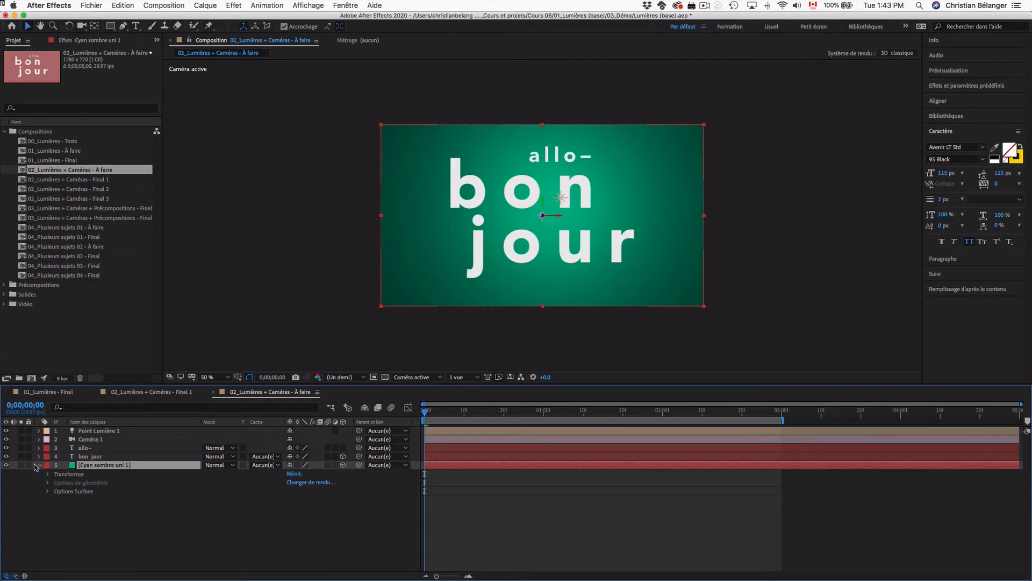
click(47, 491)
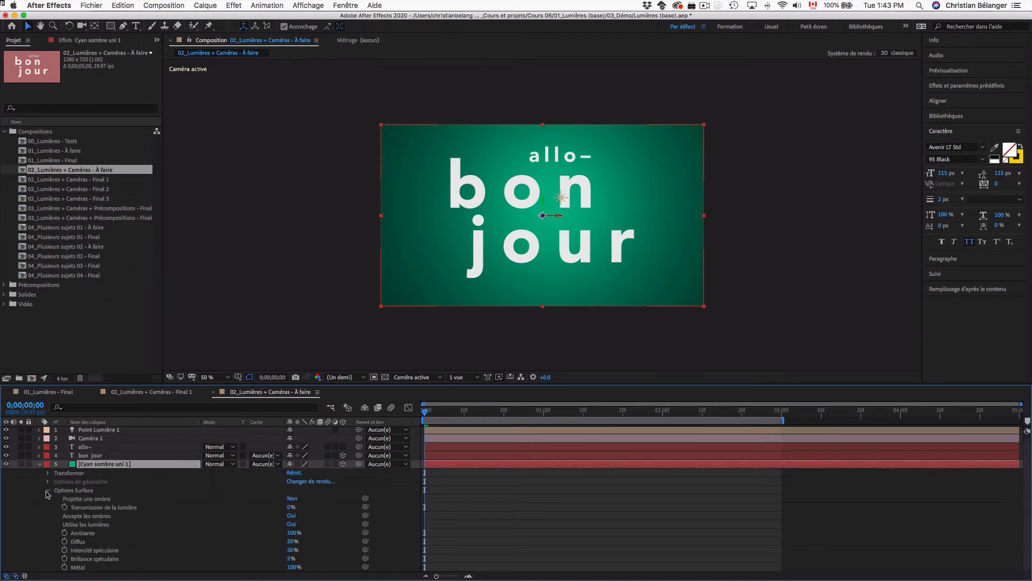
click(86, 518)
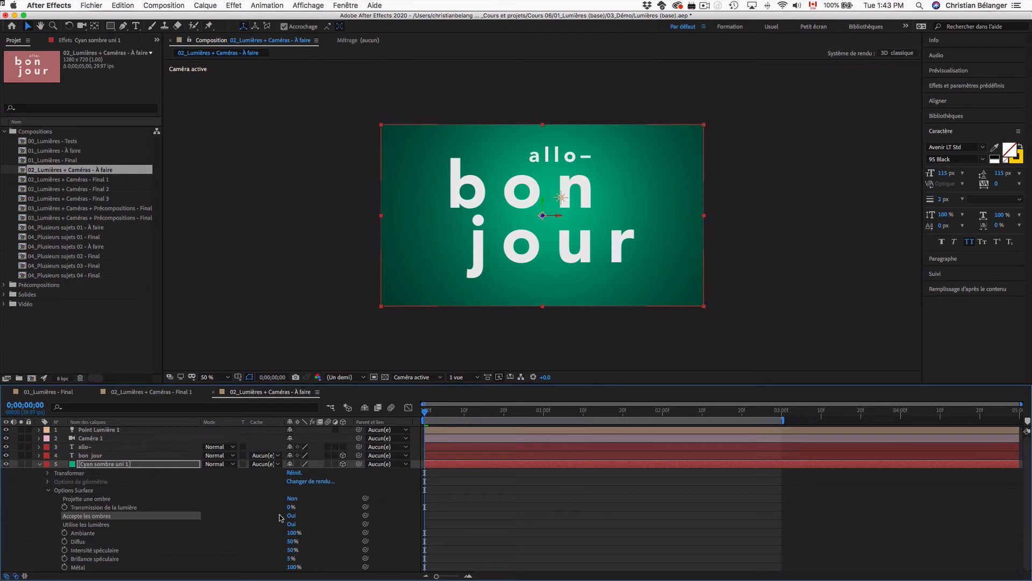
click(40, 464)
click(99, 508)
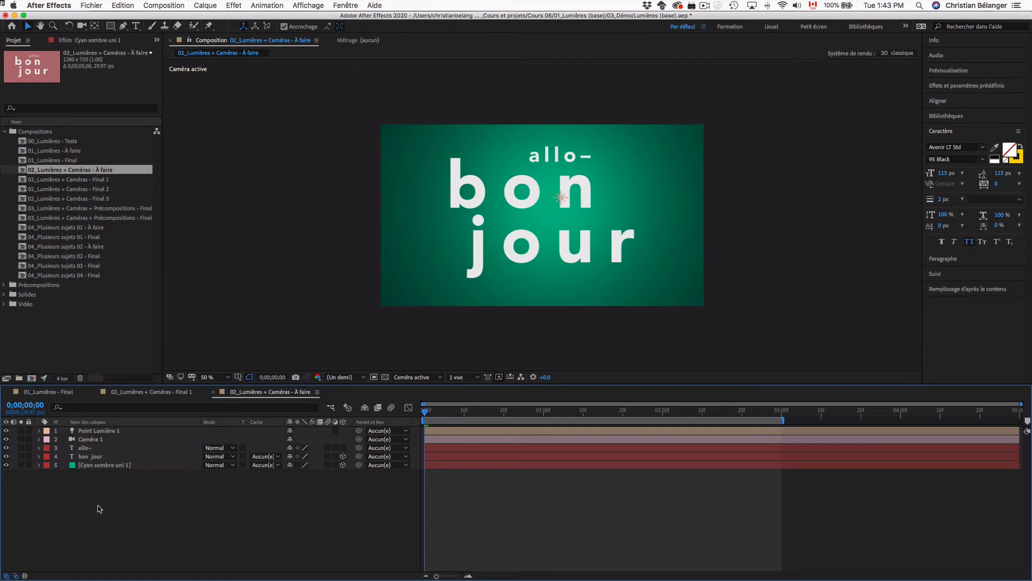
Step: Set the bon jour layer's Z position to -69 to separate it from the green background
click(96, 457)
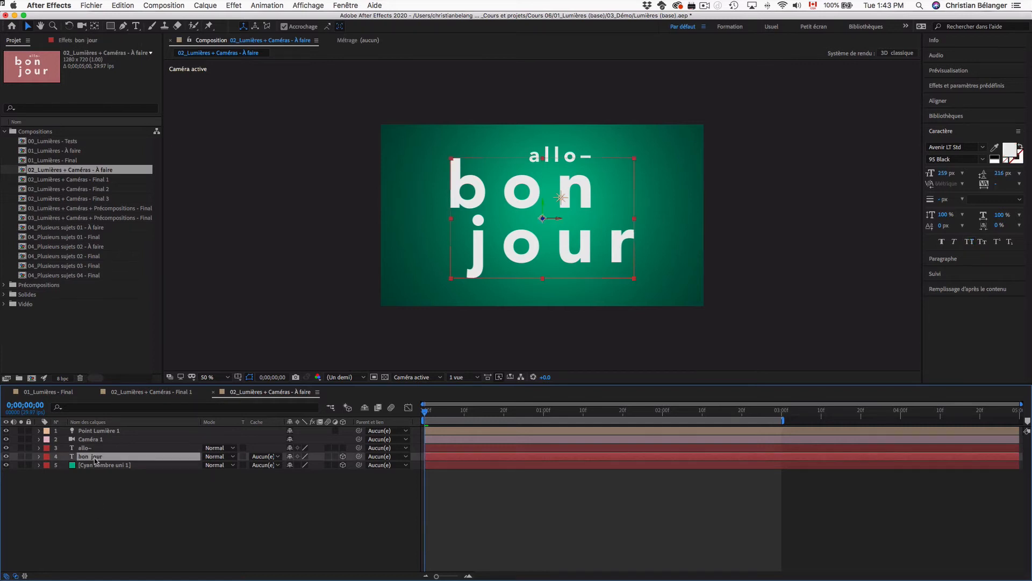
key(p)
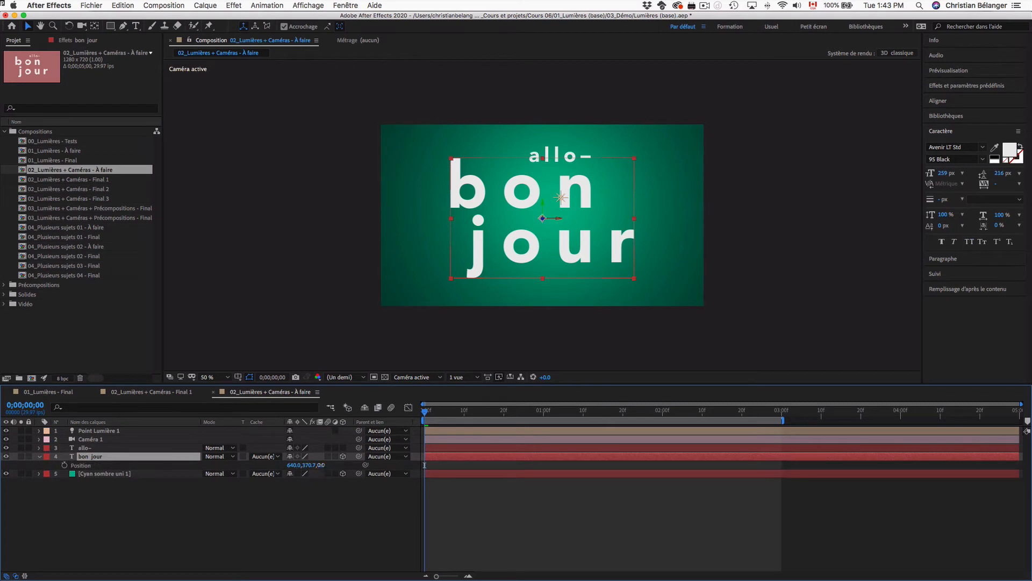
drag(321, 465, 286, 465)
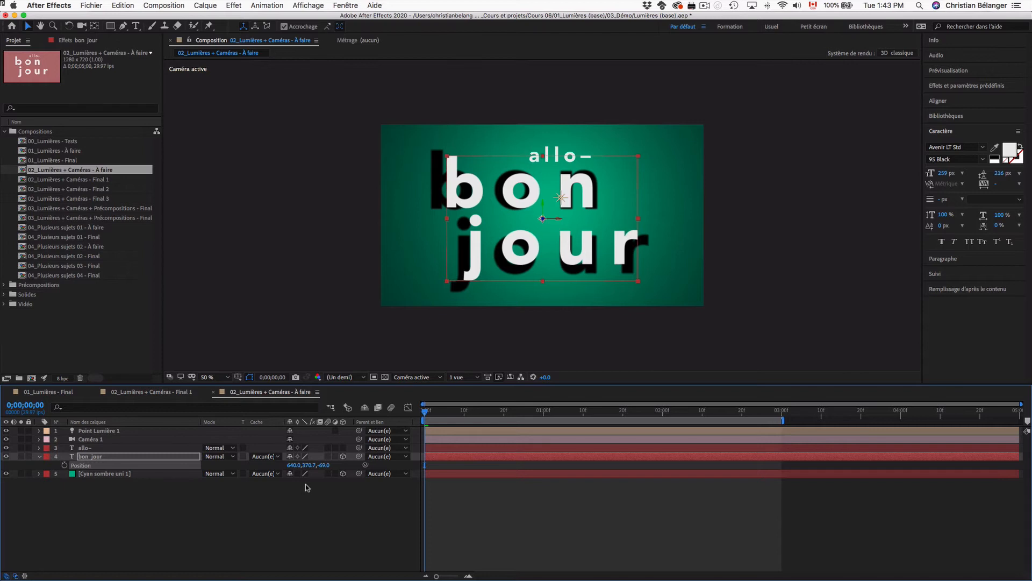
click(39, 456)
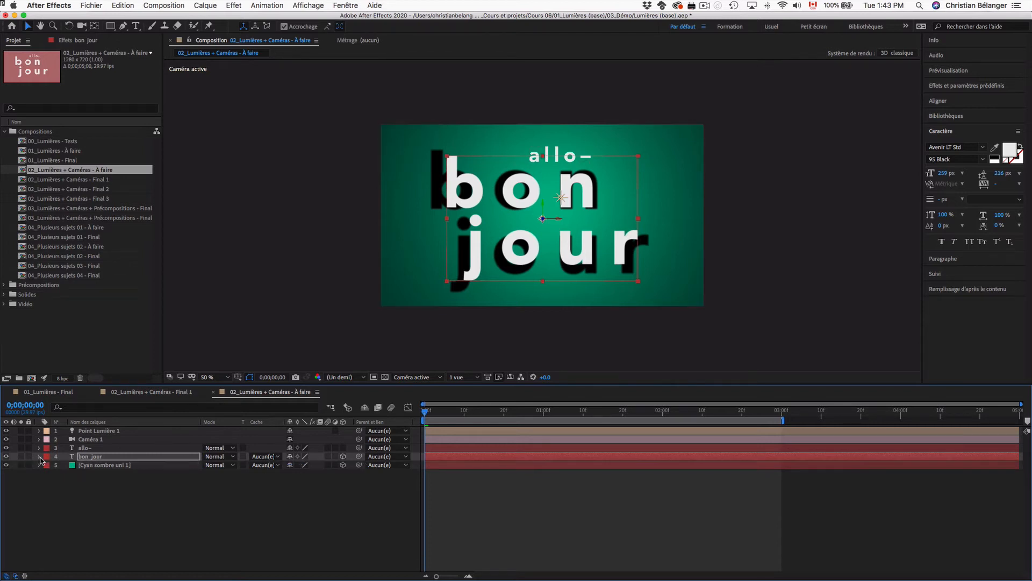
click(88, 506)
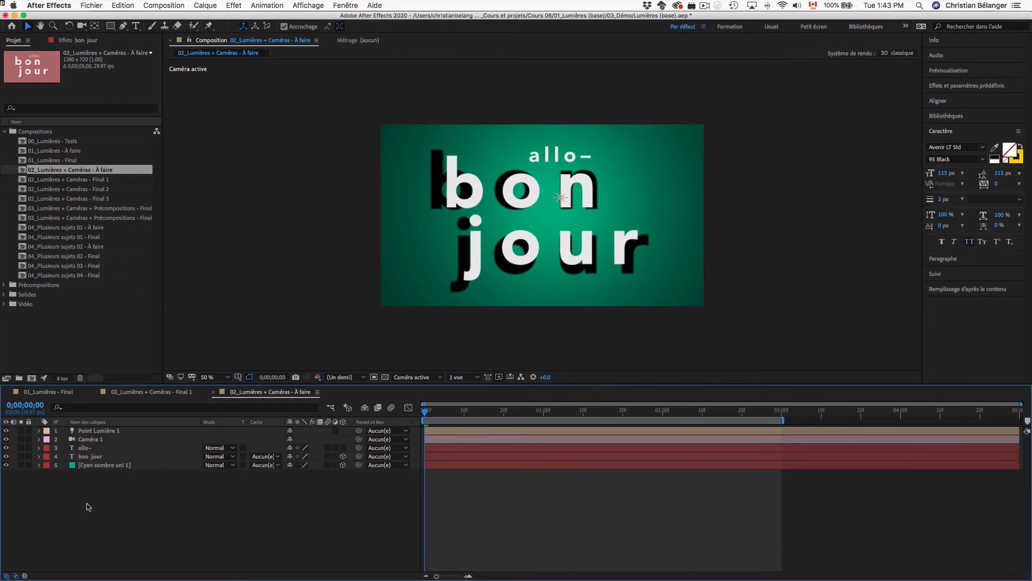
Step: Set the point light's shadow intensity to 27% and its shadow diffusion to 110 pixels
click(89, 430)
click(39, 430)
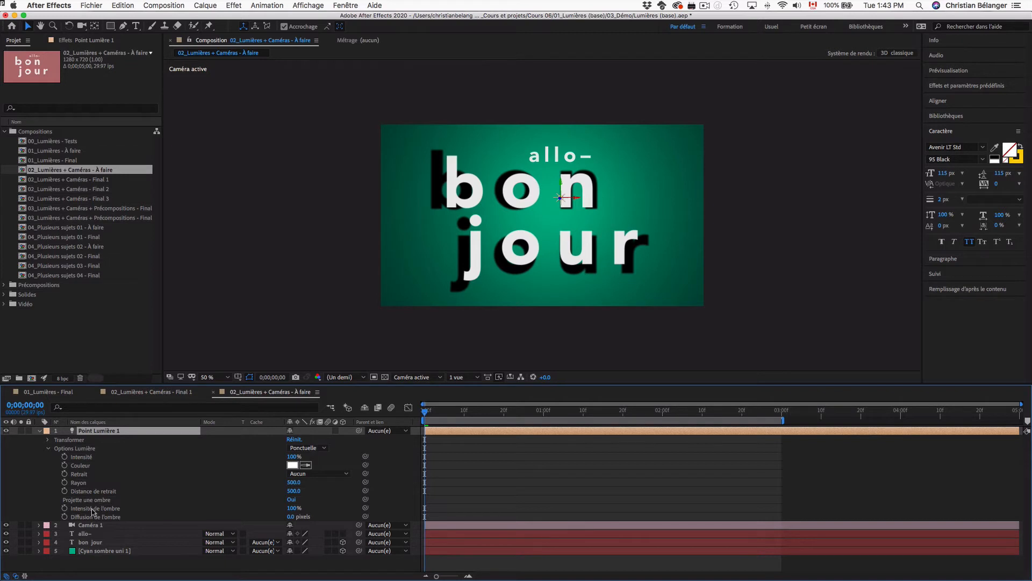
drag(293, 509, 316, 507)
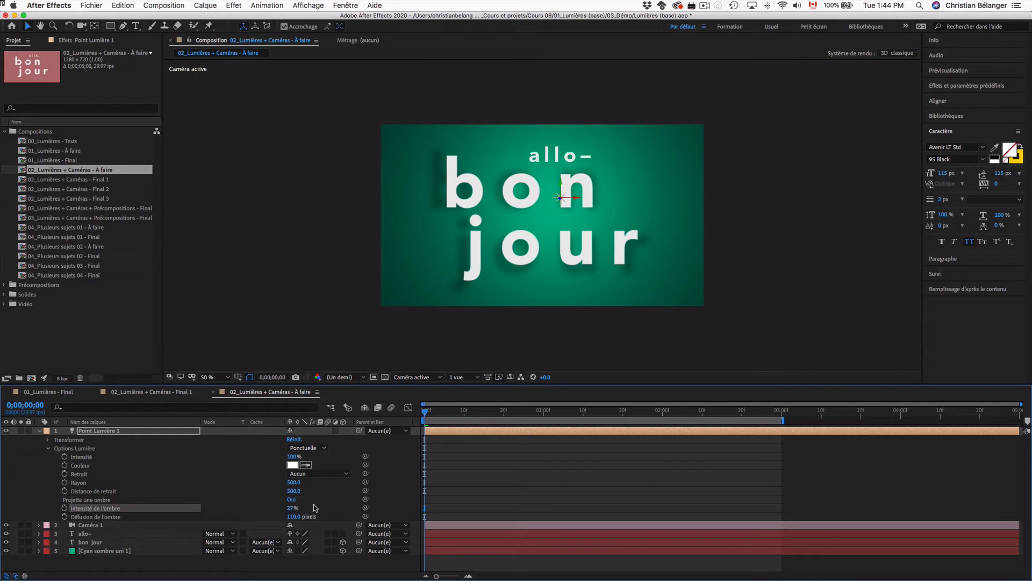
click(40, 431)
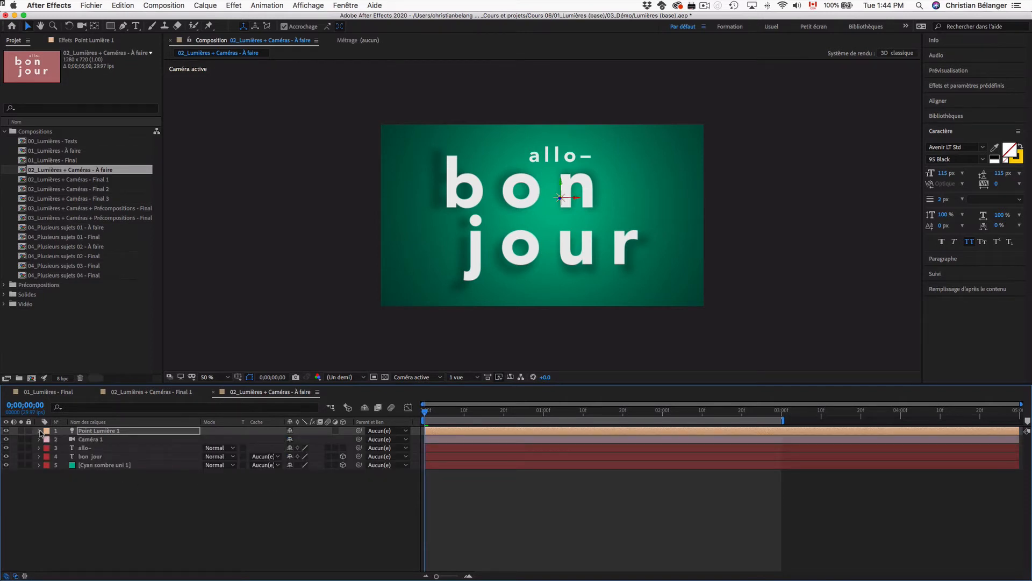
click(134, 484)
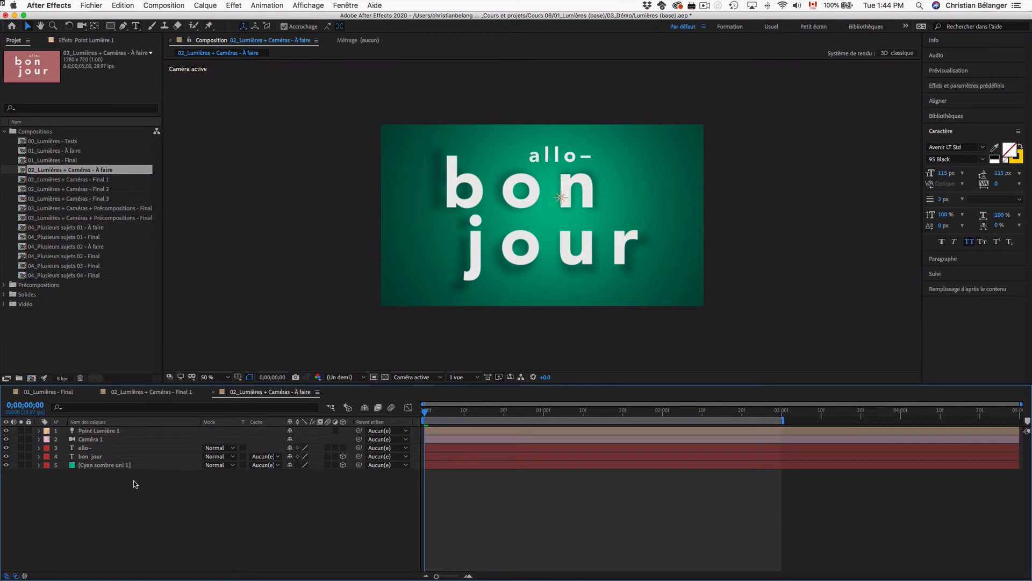
Step: Reveal the keyframed properties, preview the camera animation and examine the background coverage at 0;00;00;20
key(u)
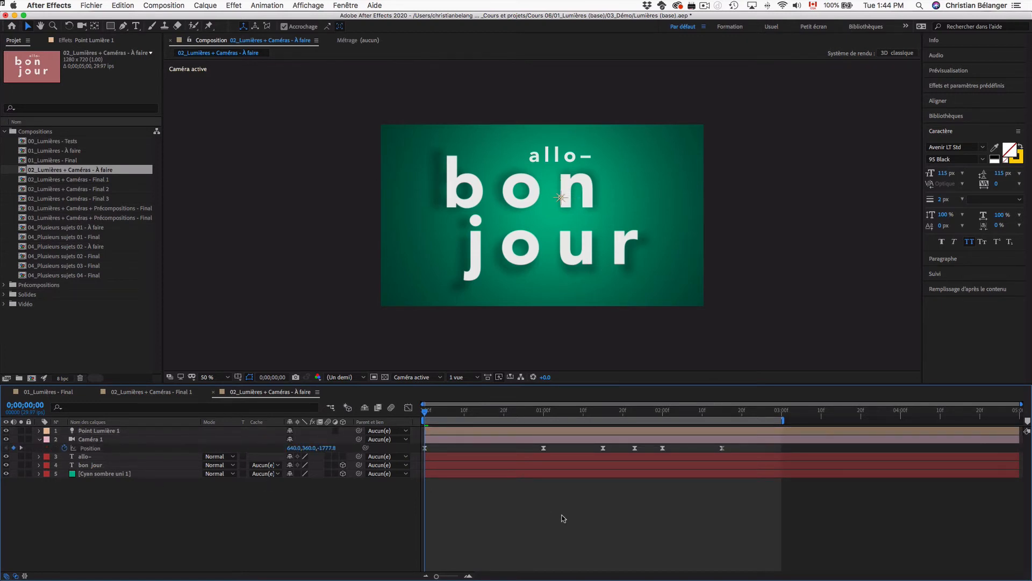
key(space)
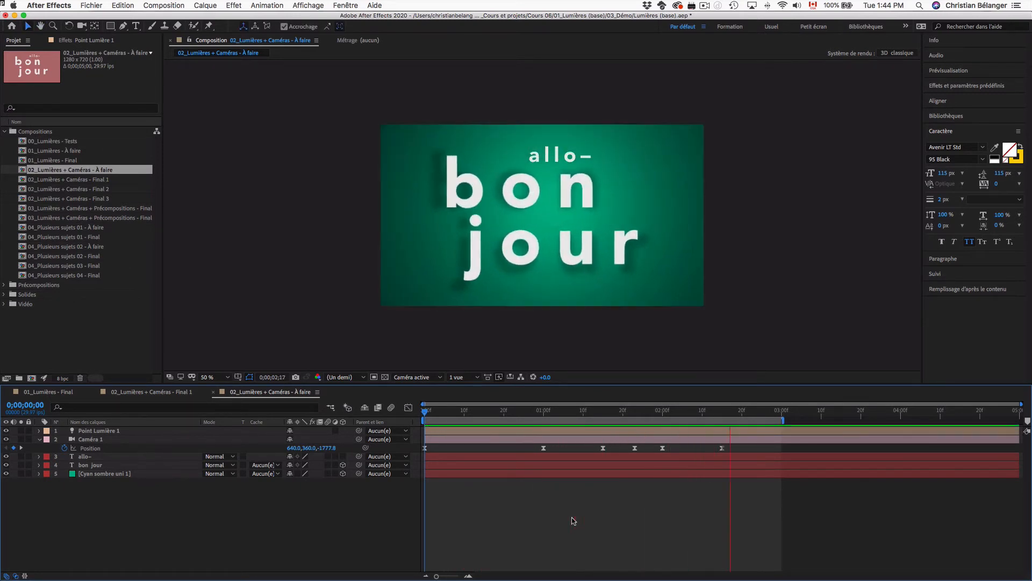
key(space)
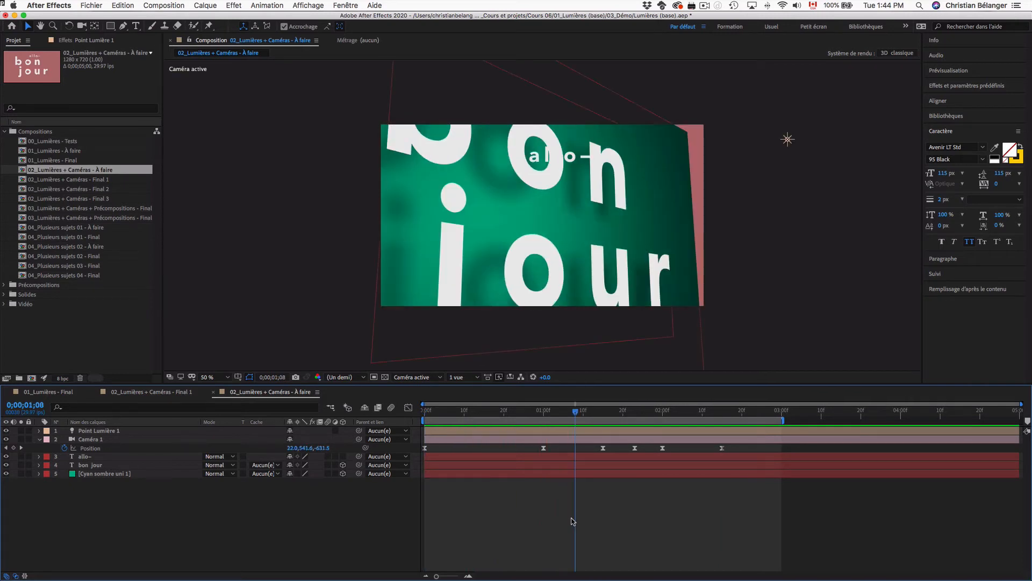
drag(576, 415, 504, 416)
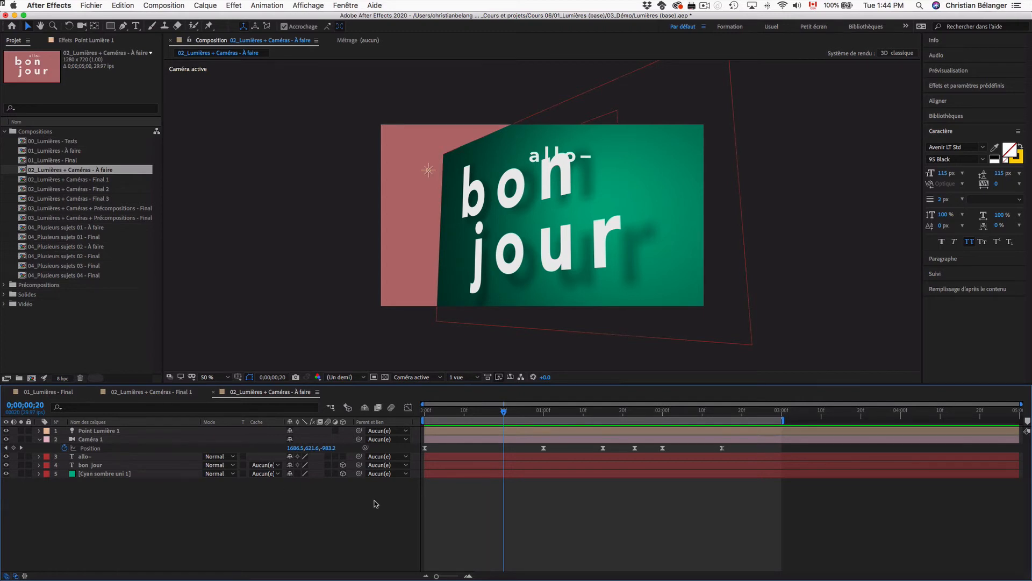
Step: Return to the start of the composition and scale the green solid uniformly to 1250%
drag(504, 412, 352, 415)
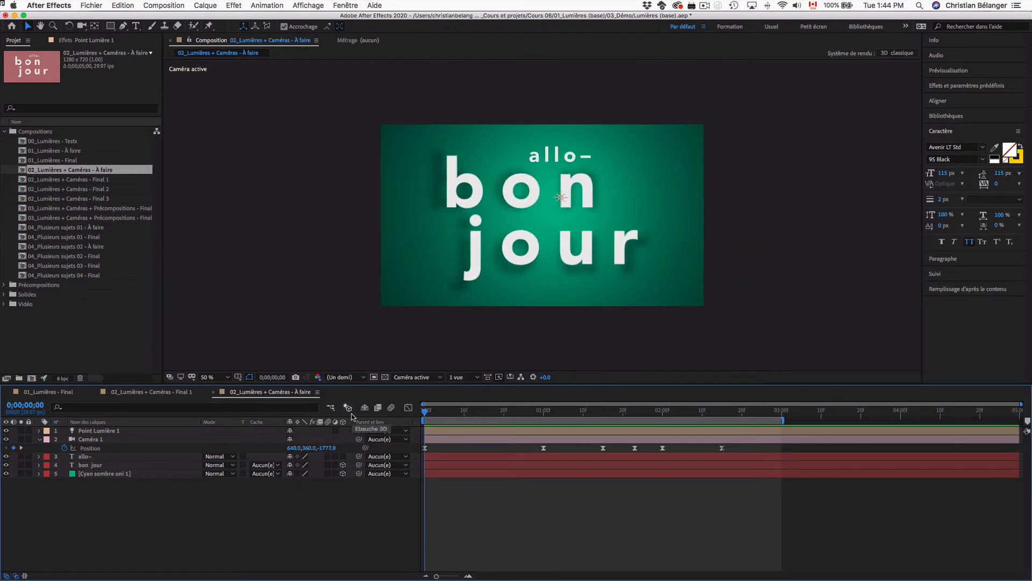
click(100, 475)
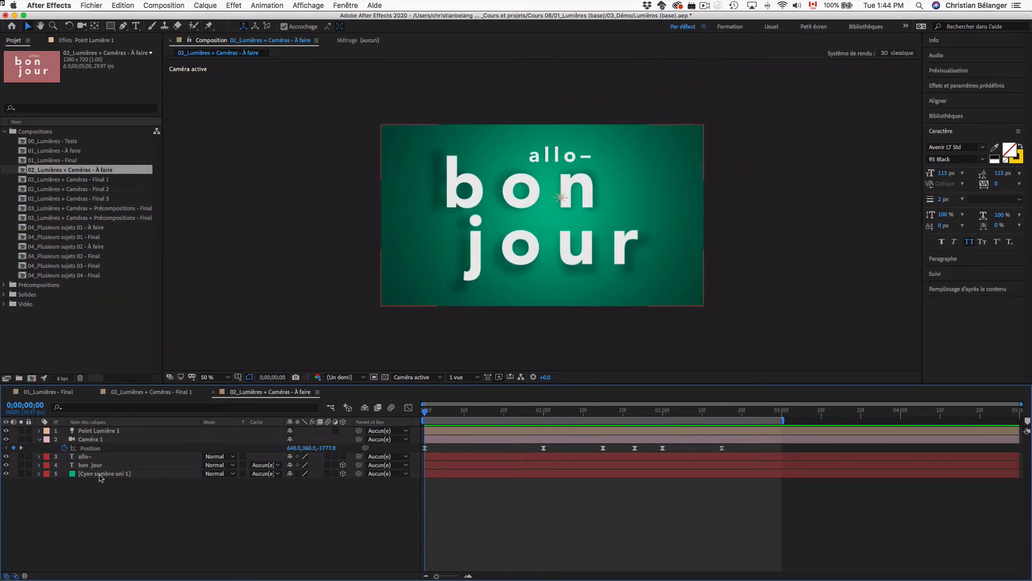
click(108, 474)
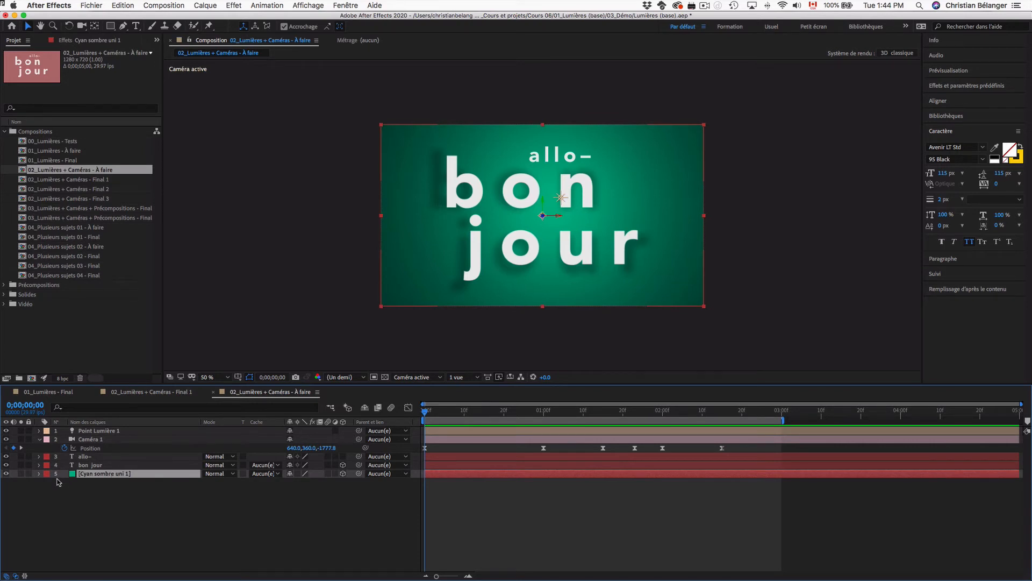
click(39, 473)
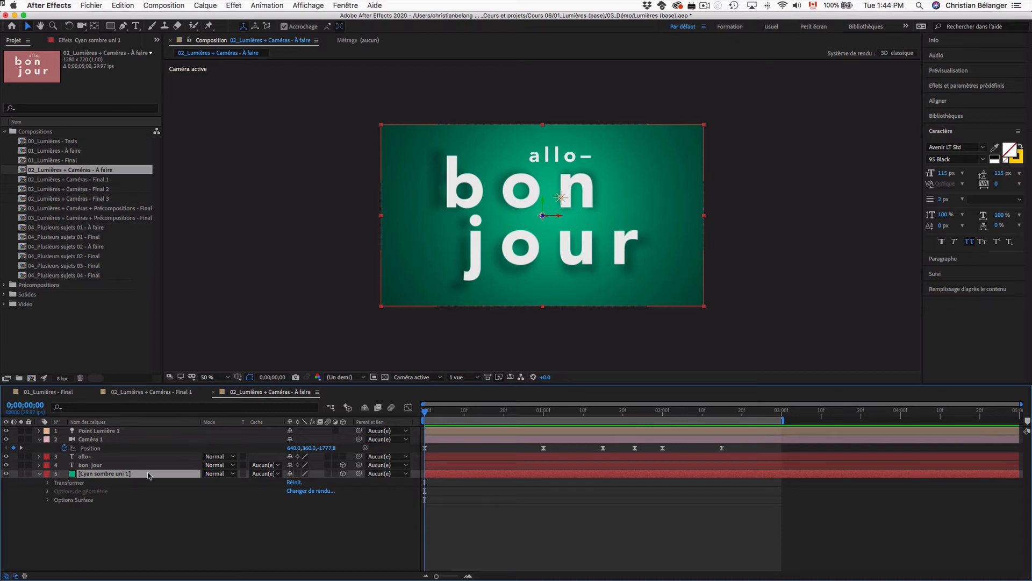
key(s)
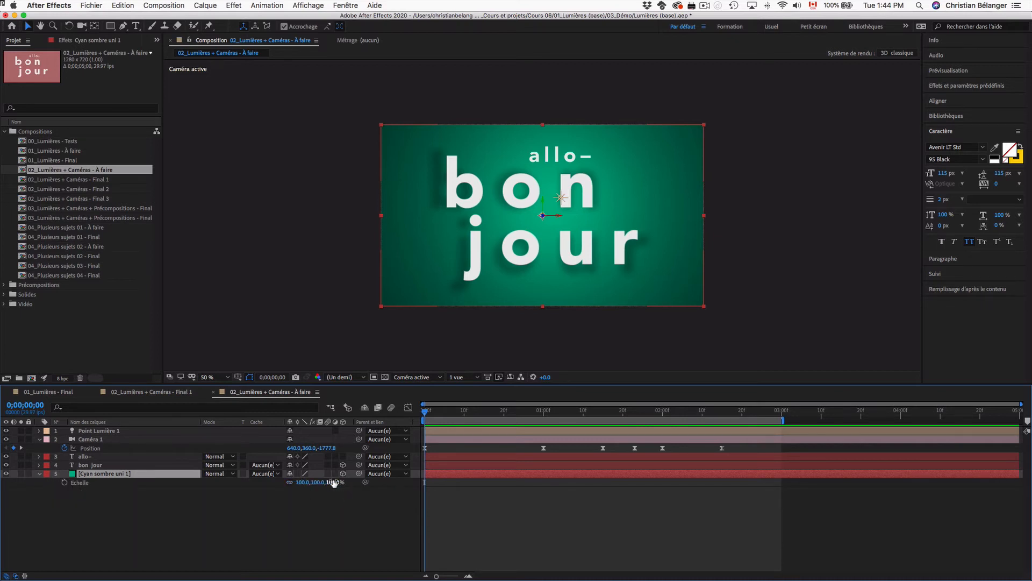
drag(332, 481, 389, 480)
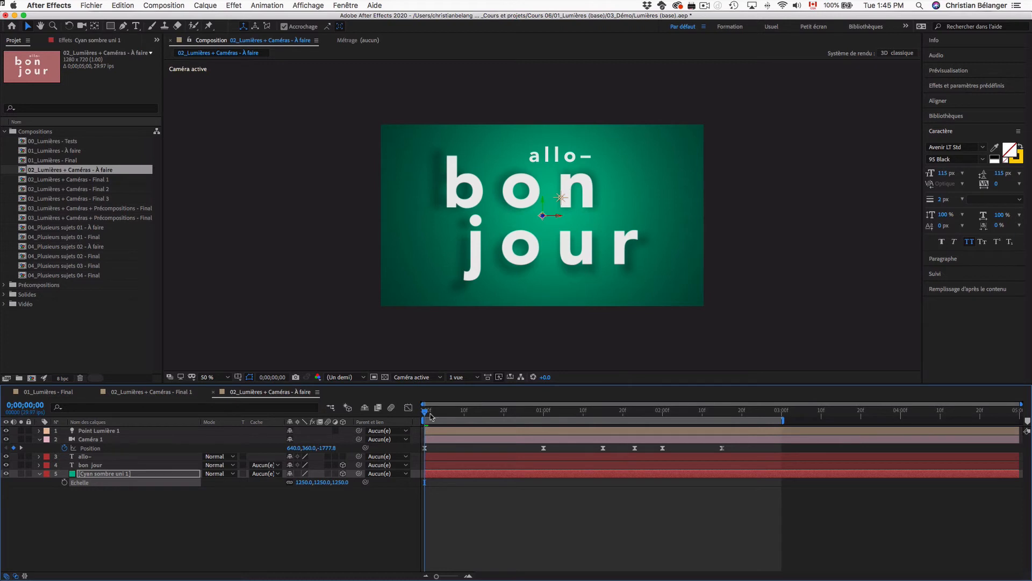
Step: Preview the camera animation and check that the enlarged green background fills the frame throughout
drag(426, 413, 525, 414)
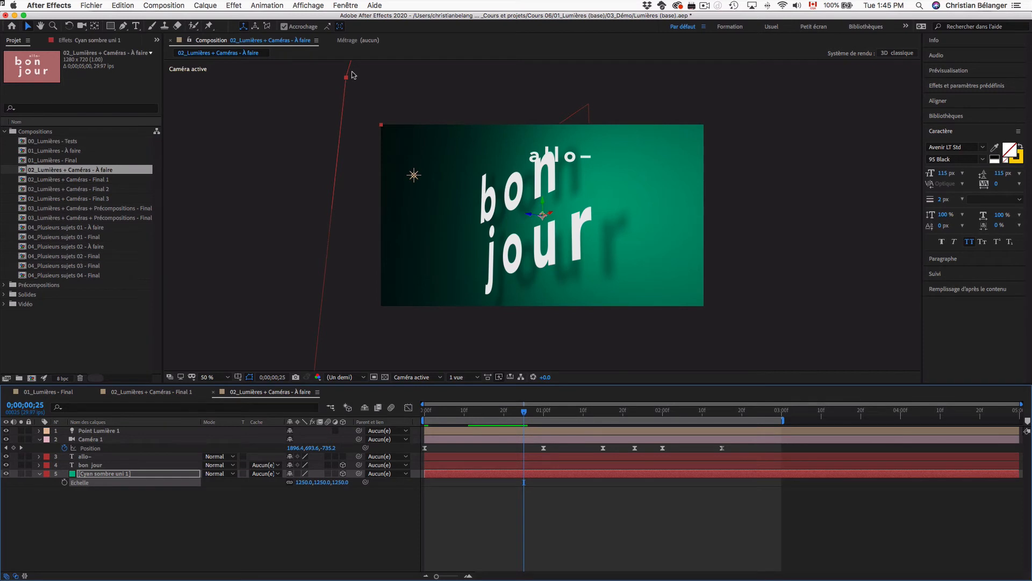
scroll(352, 75, down, 8)
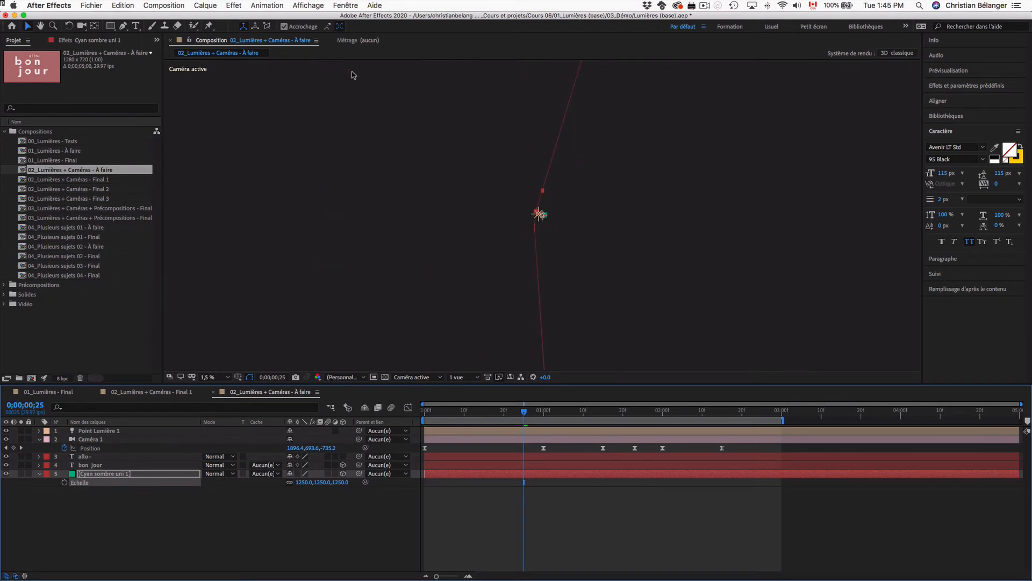
scroll(352, 75, up, 8)
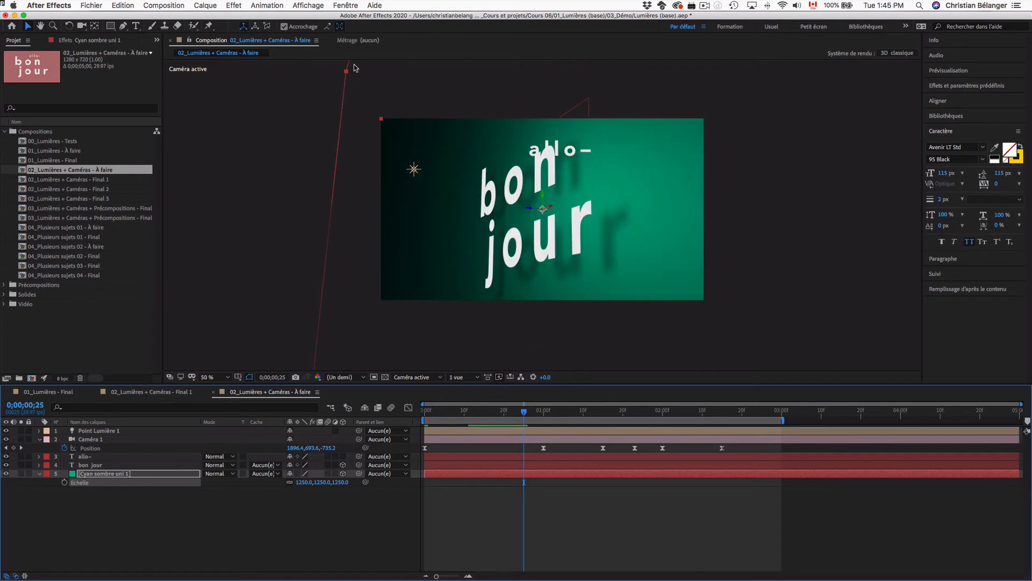
drag(524, 411, 347, 407)
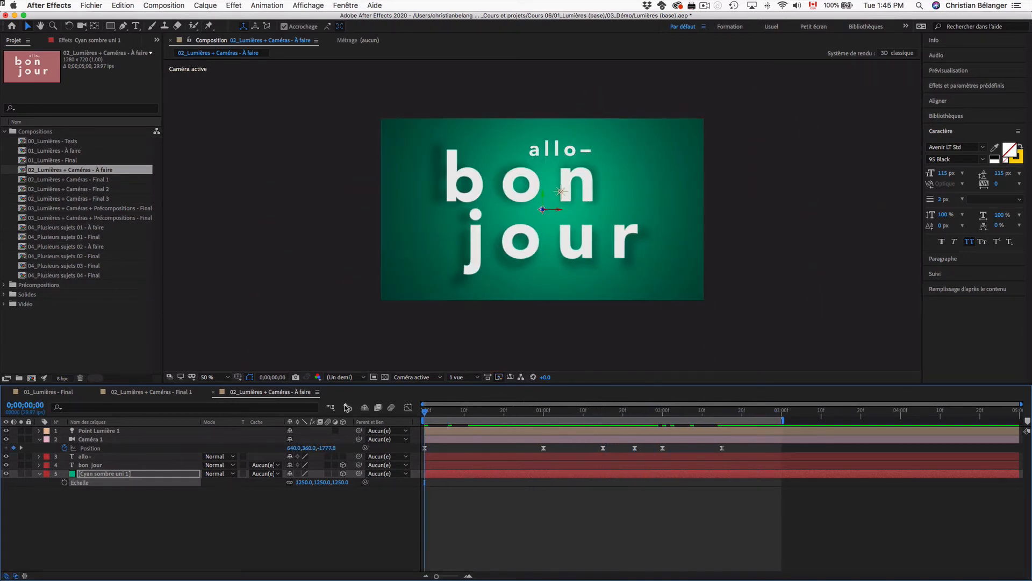
key(space)
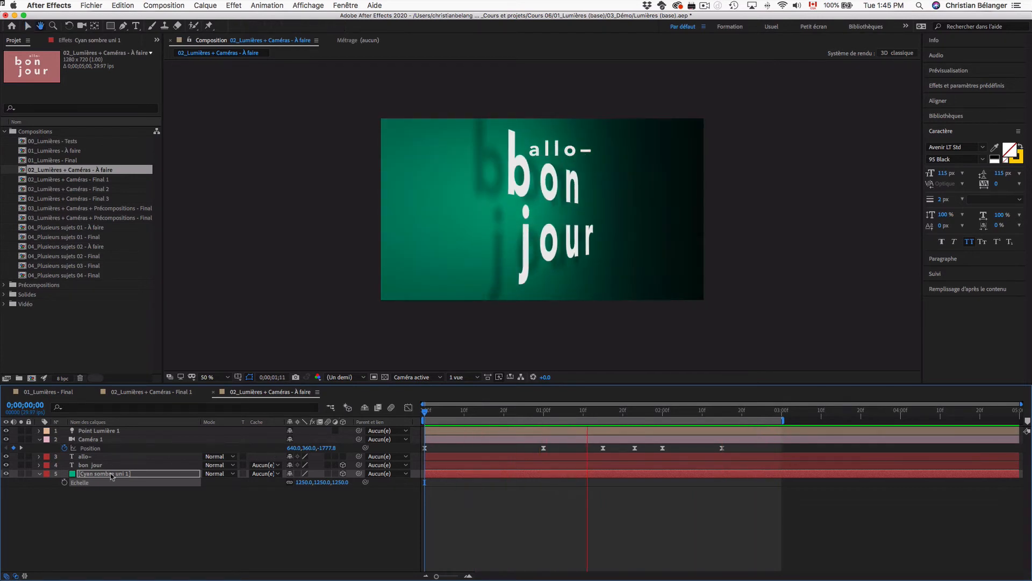
key(space)
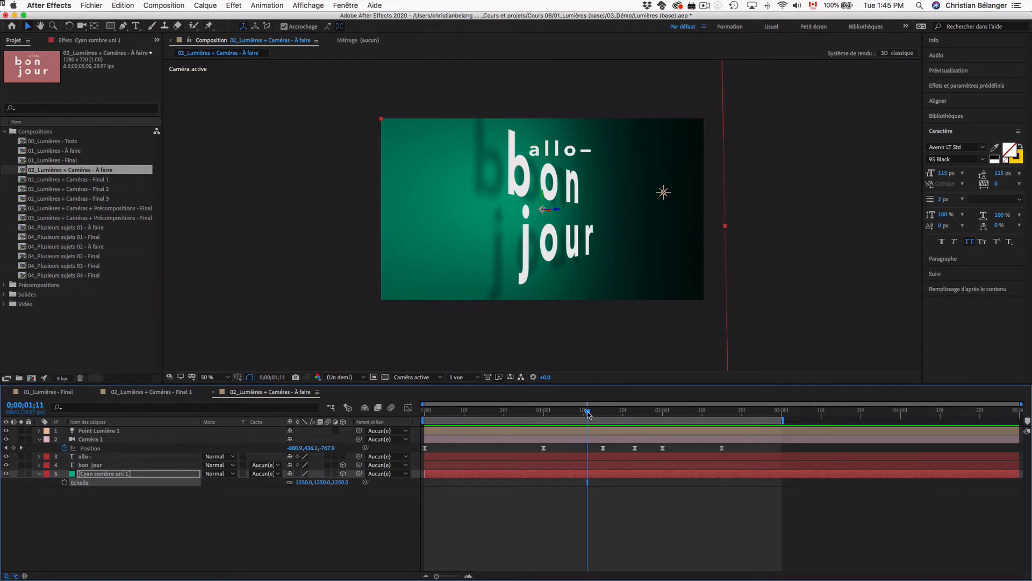
drag(587, 411, 424, 409)
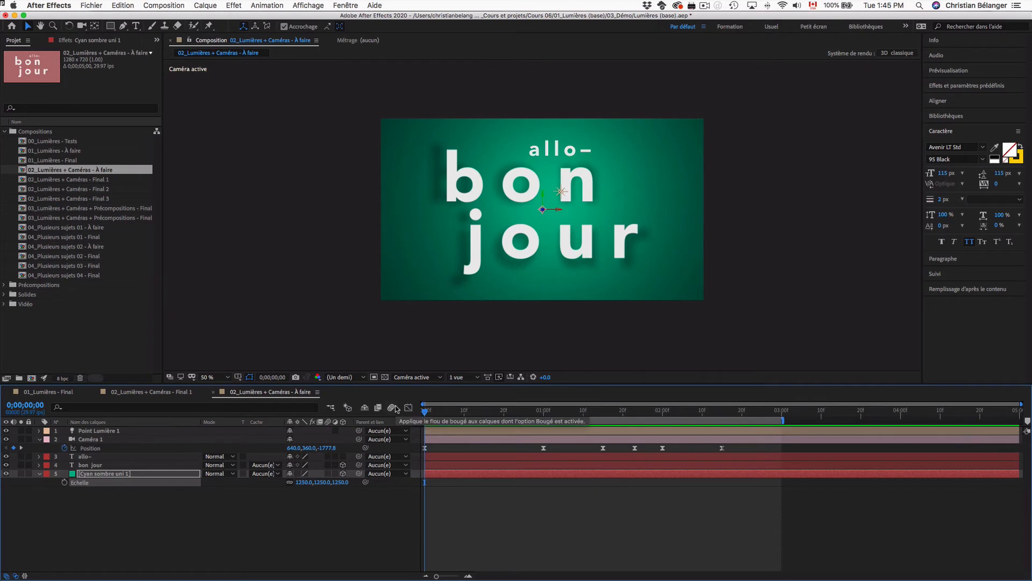
Step: Compare the composition with and without the green solid, and scrub through the camera moves with it visible
click(6, 473)
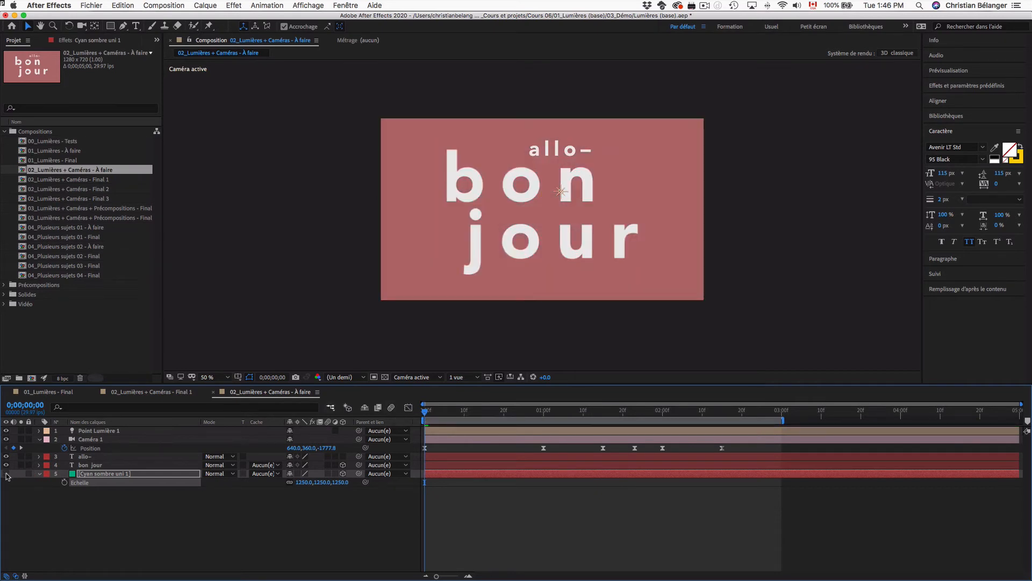
click(6, 474)
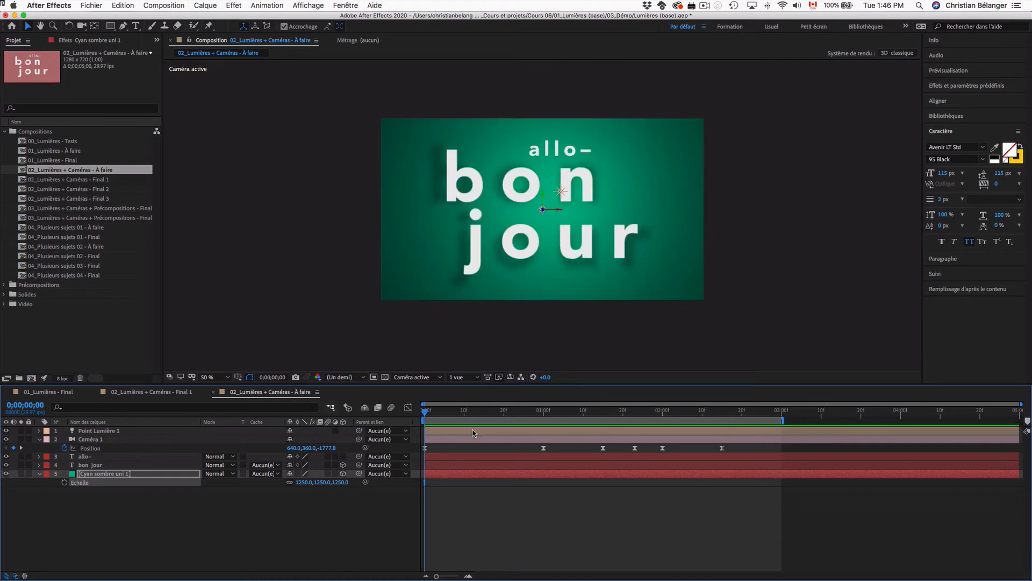
drag(428, 411, 723, 413)
drag(723, 413, 420, 408)
Step: Hide the green solid and add the OMSBG5.mov video to the composition as the lowest layer
click(39, 474)
click(6, 474)
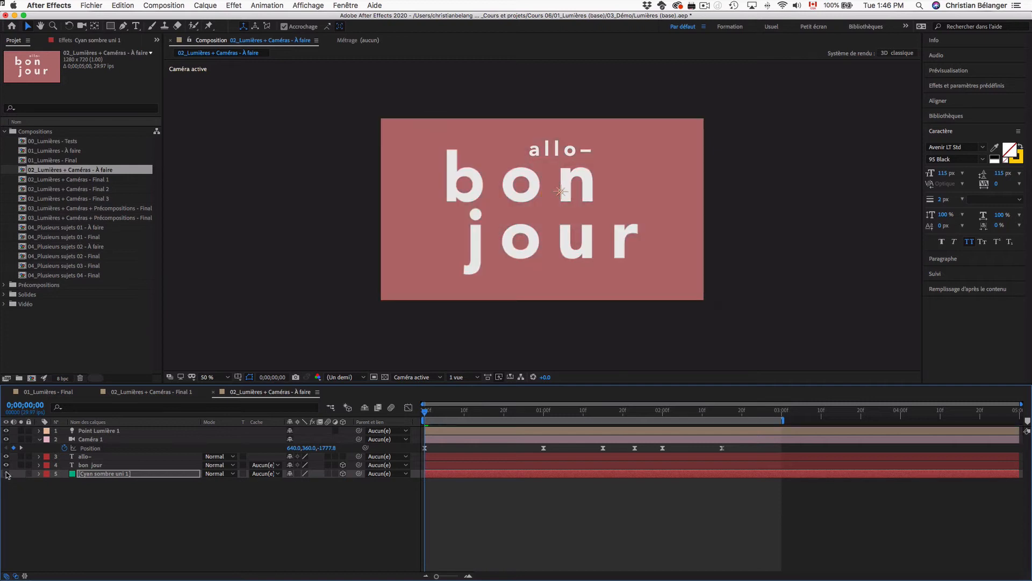
click(4, 304)
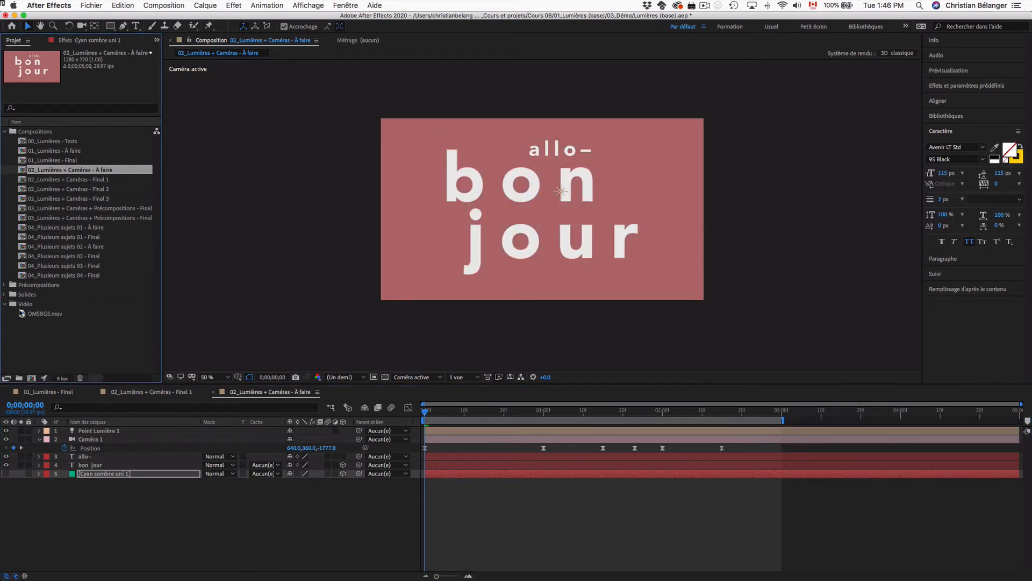
drag(21, 313, 82, 494)
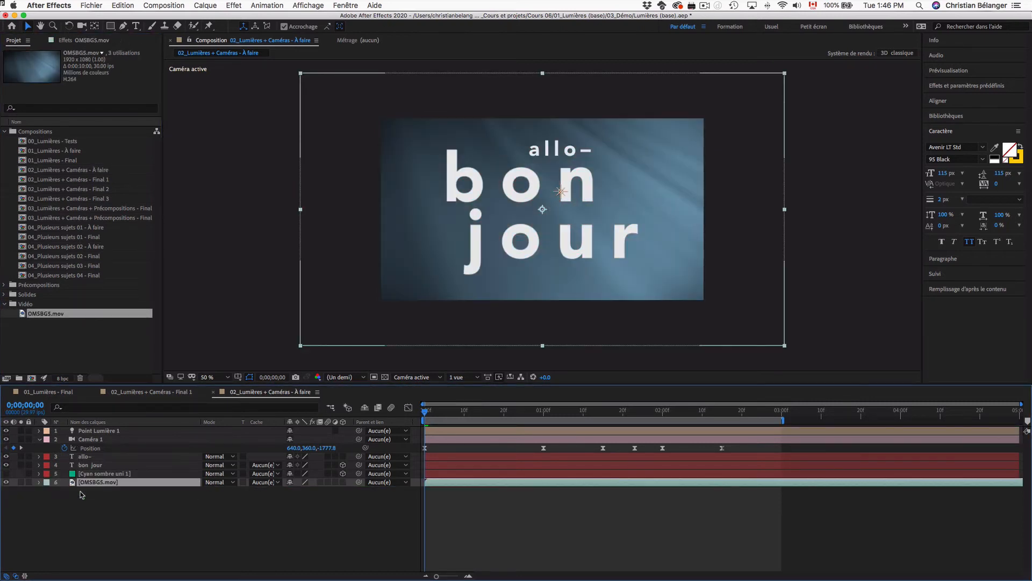
Step: Scale the OMSBG5.mov background layer to 67% and collapse its properties
key(s)
click(320, 490)
text(67)
key(Return)
click(249, 525)
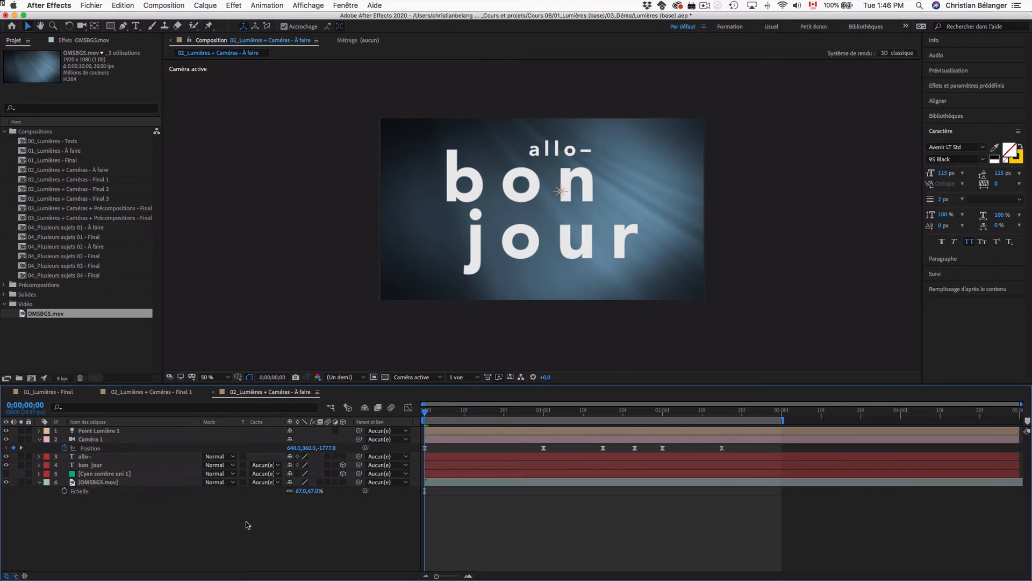
click(39, 482)
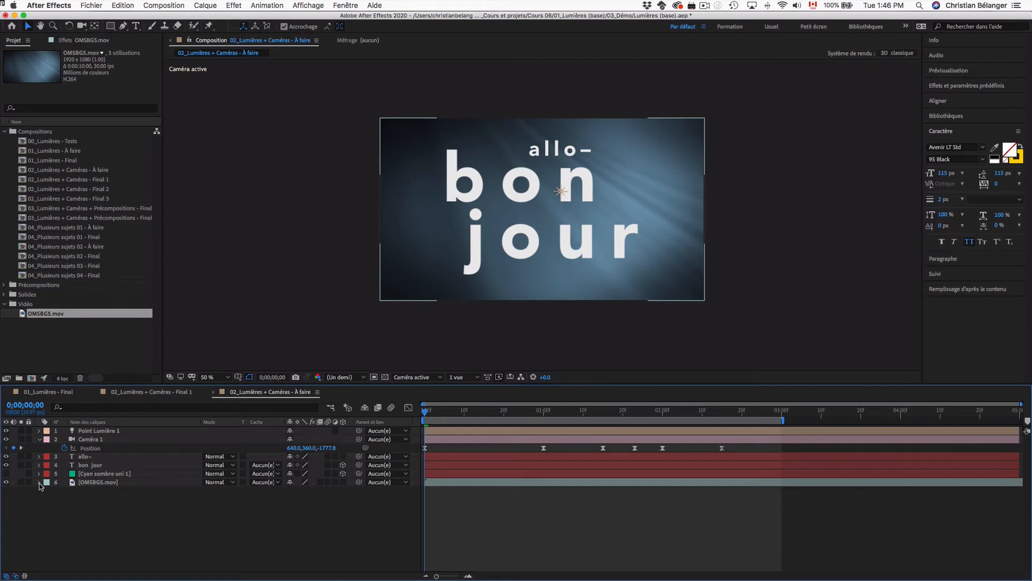
Step: Try the video background as a 3D layer, check the shadows at the start, and switch it back to 2D
click(343, 482)
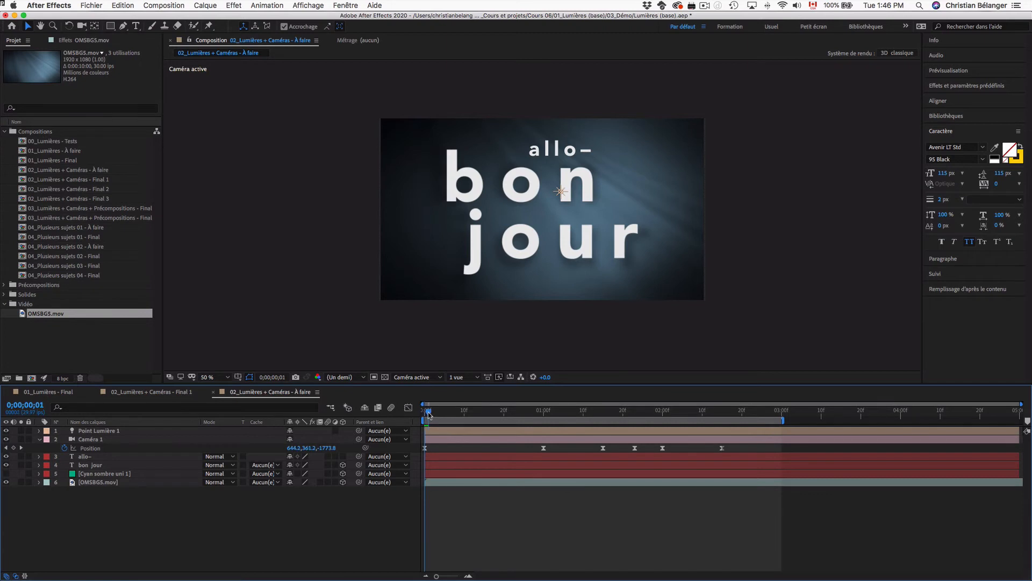
drag(425, 412, 363, 414)
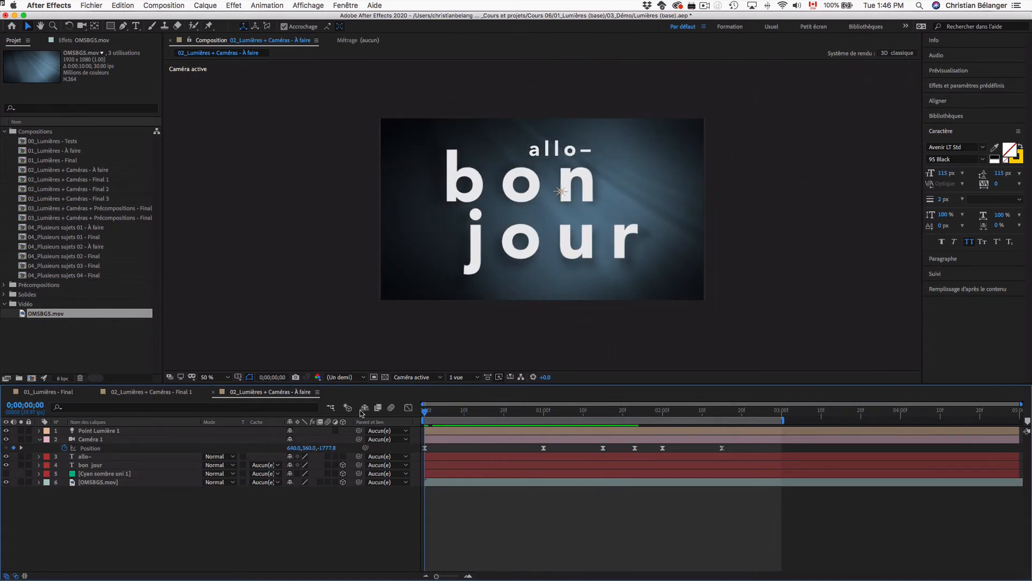
click(343, 482)
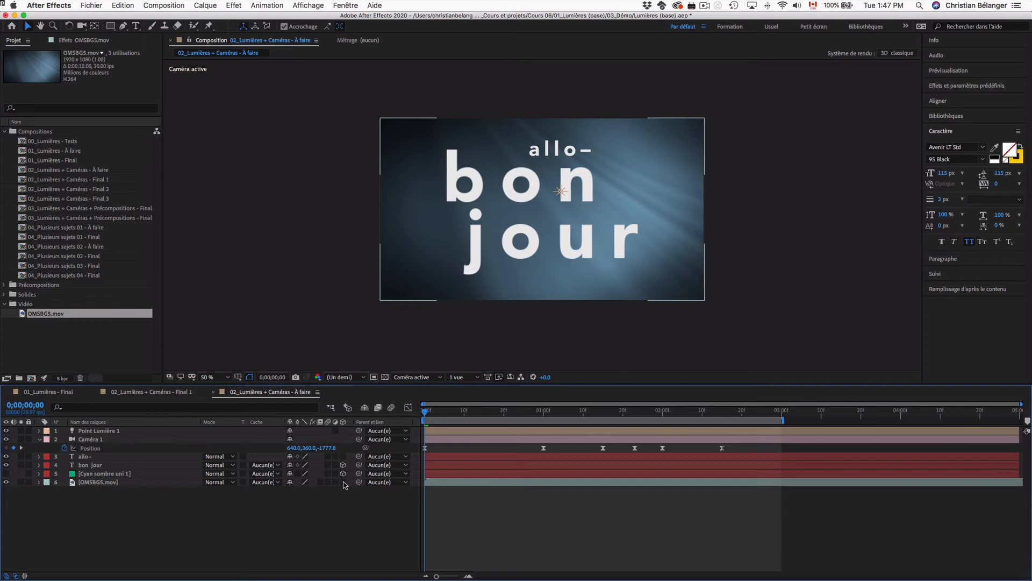
Step: Compare the green solid with the video background beneath it, leaving the solid visible
click(100, 474)
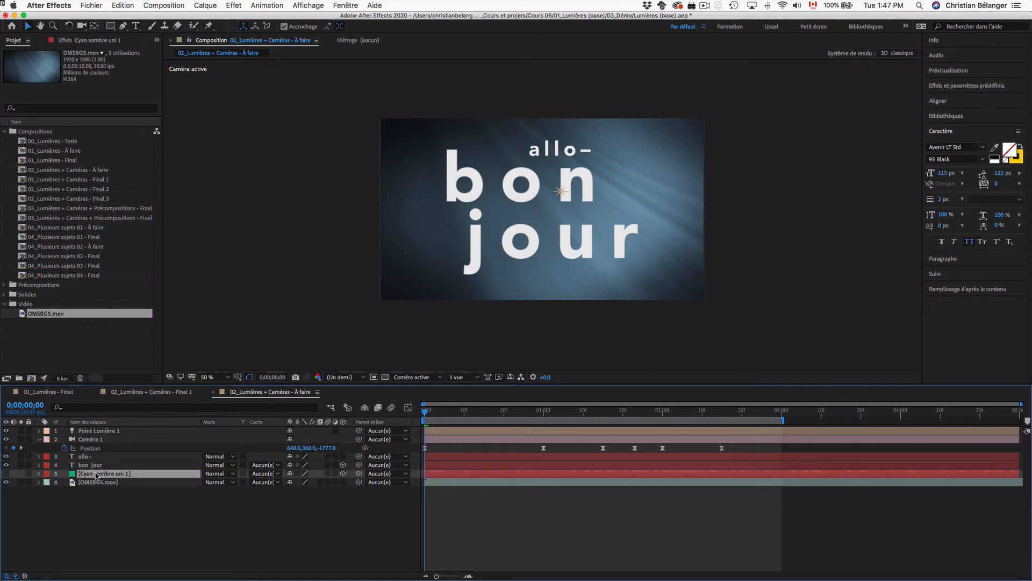
click(5, 473)
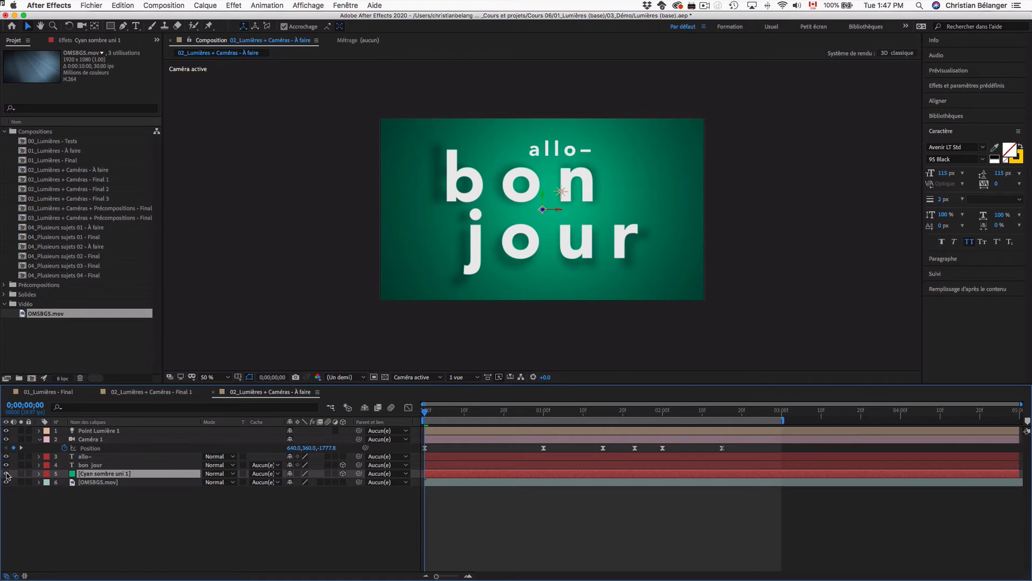
click(6, 474)
click(75, 482)
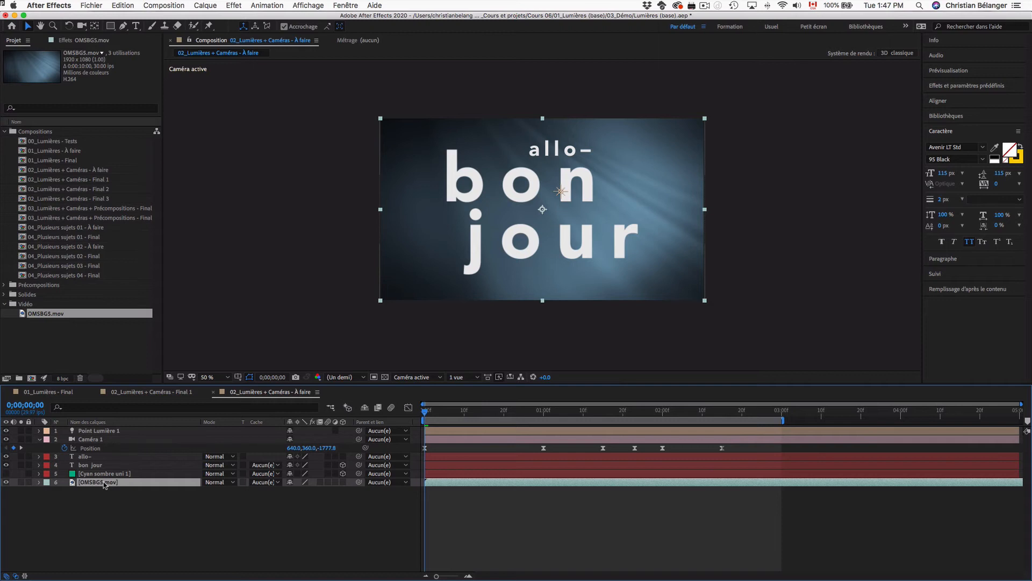
click(7, 474)
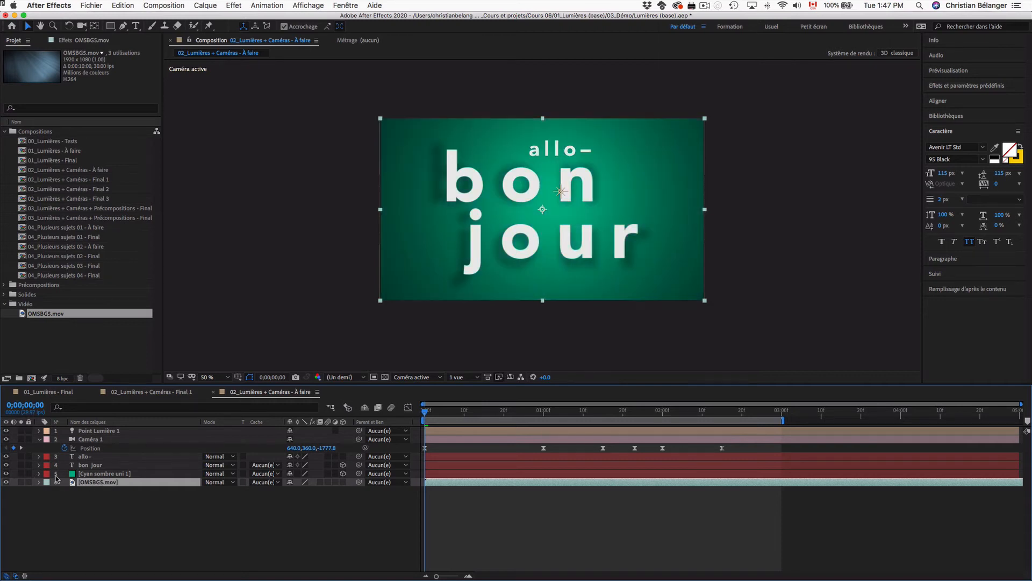
Step: Change the green solid's color to white in its solid settings
click(102, 474)
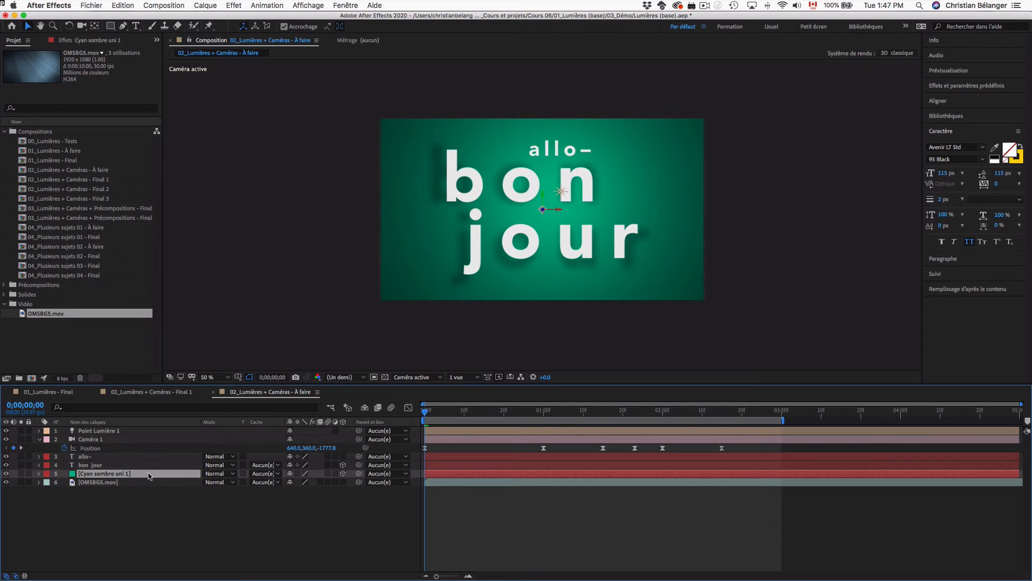
key(super+shift+y)
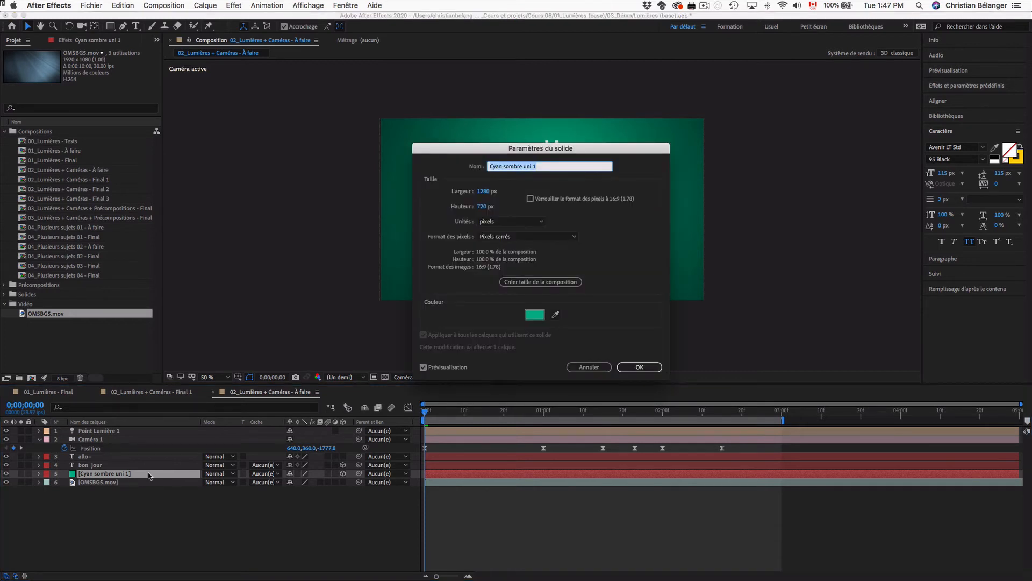
click(535, 315)
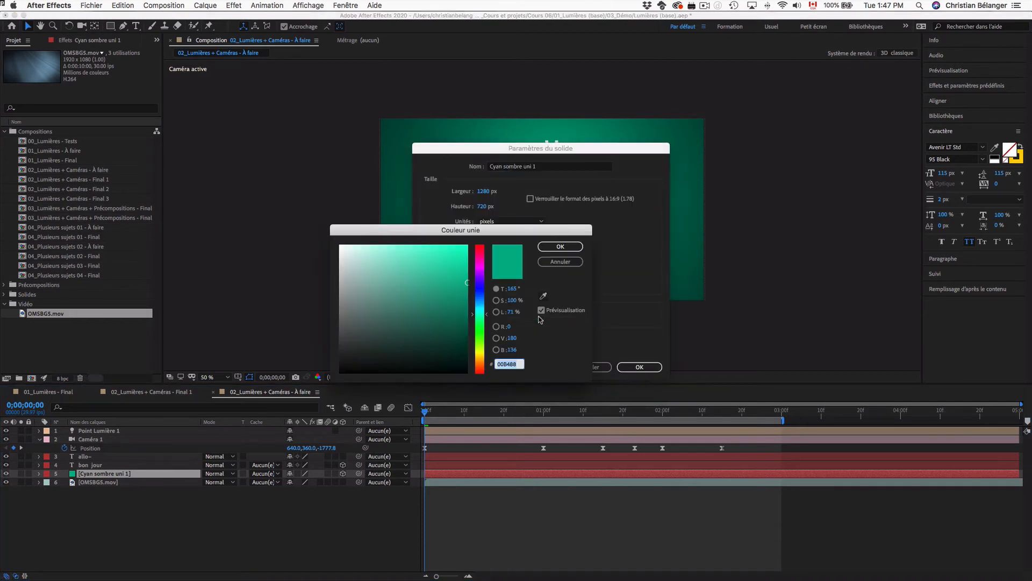
drag(361, 272, 329, 240)
key(Return)
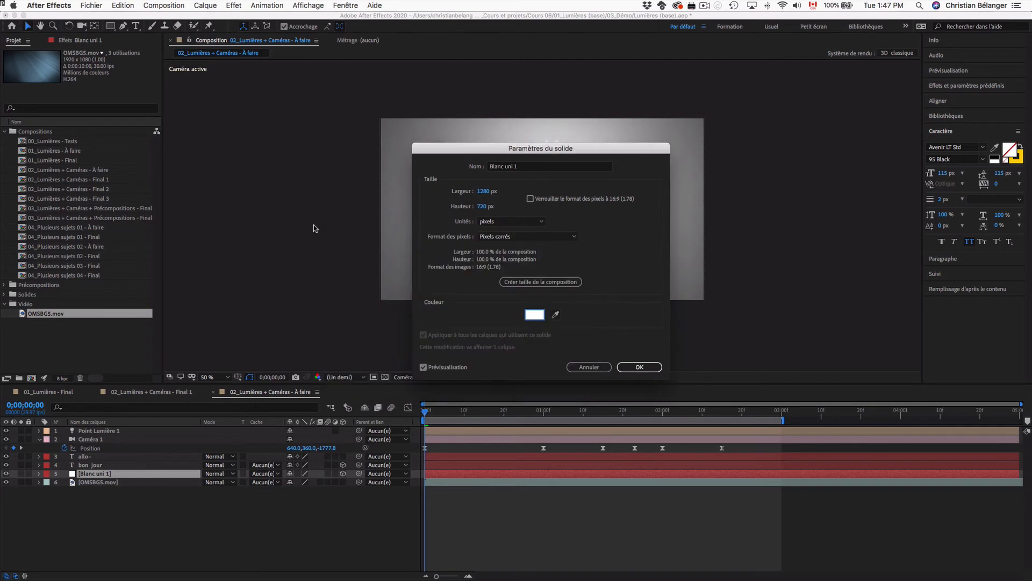
key(Return)
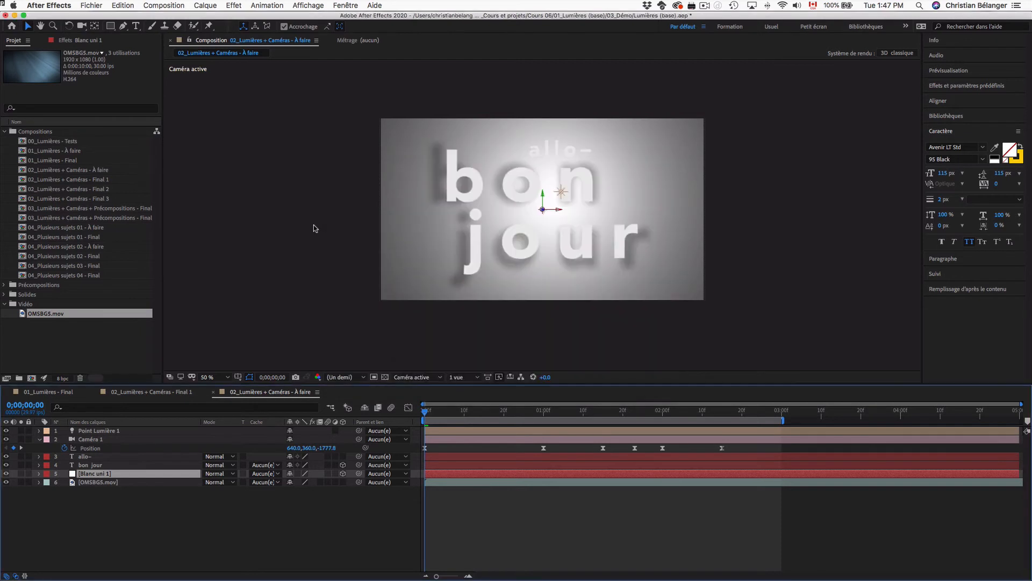
Step: Set the white solid's blending mode to Produit and scrub through the camera animation to check the shadows on the video
click(232, 476)
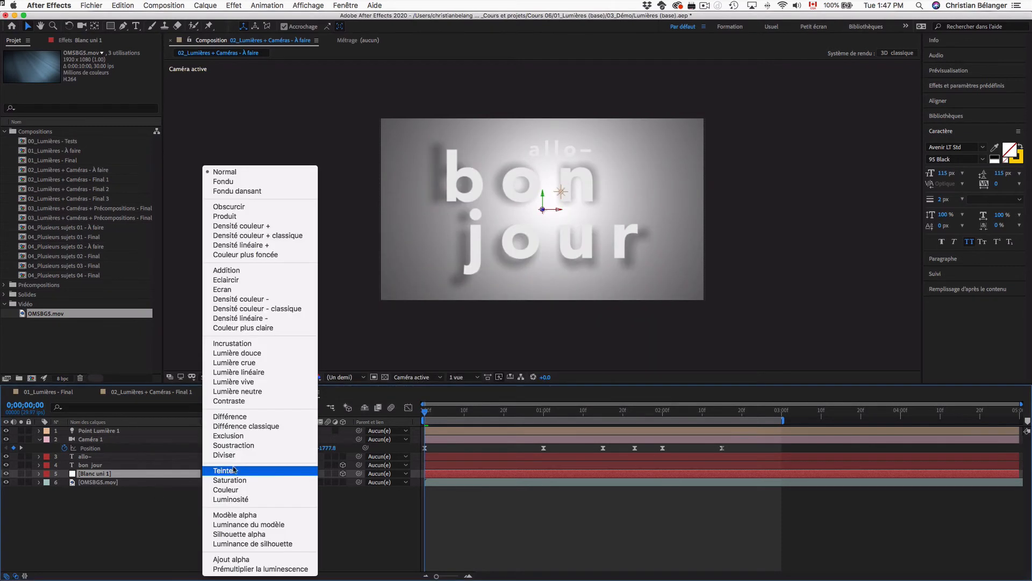
click(233, 218)
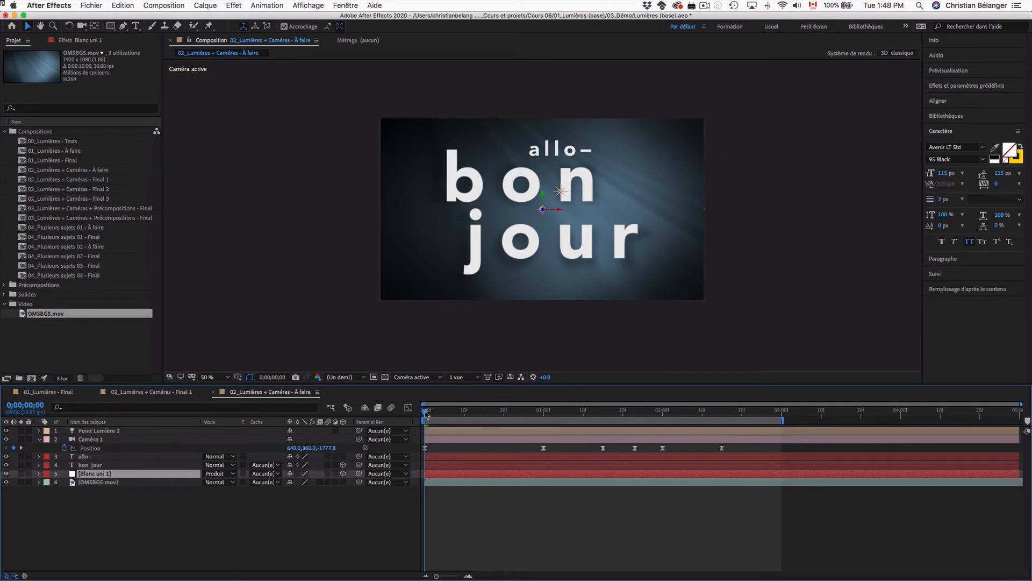
drag(426, 414, 685, 416)
drag(751, 416, 414, 407)
Step: Set the white solid's scale to 100% on all axes
key(s)
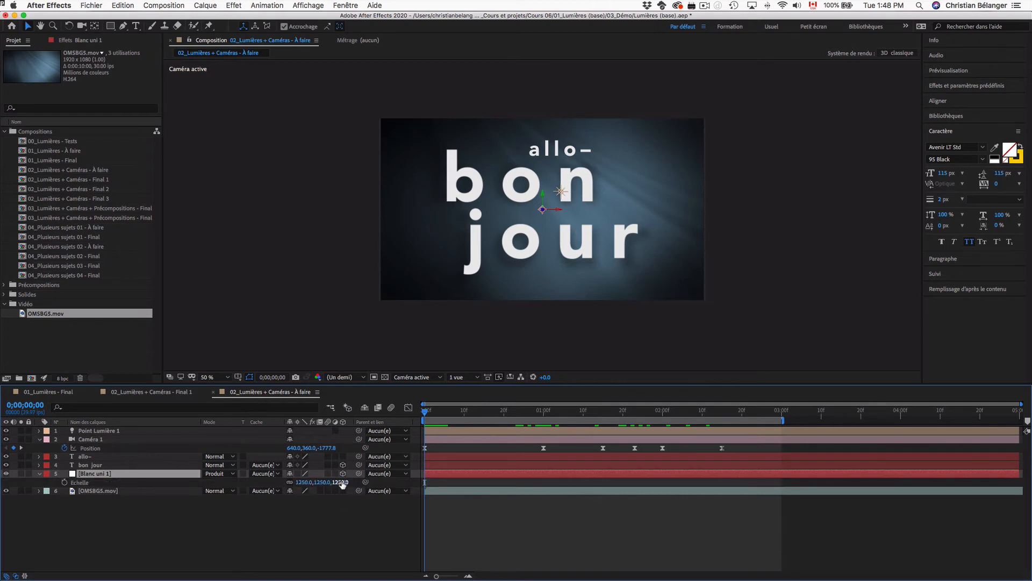
click(341, 482)
text(100)
key(Return)
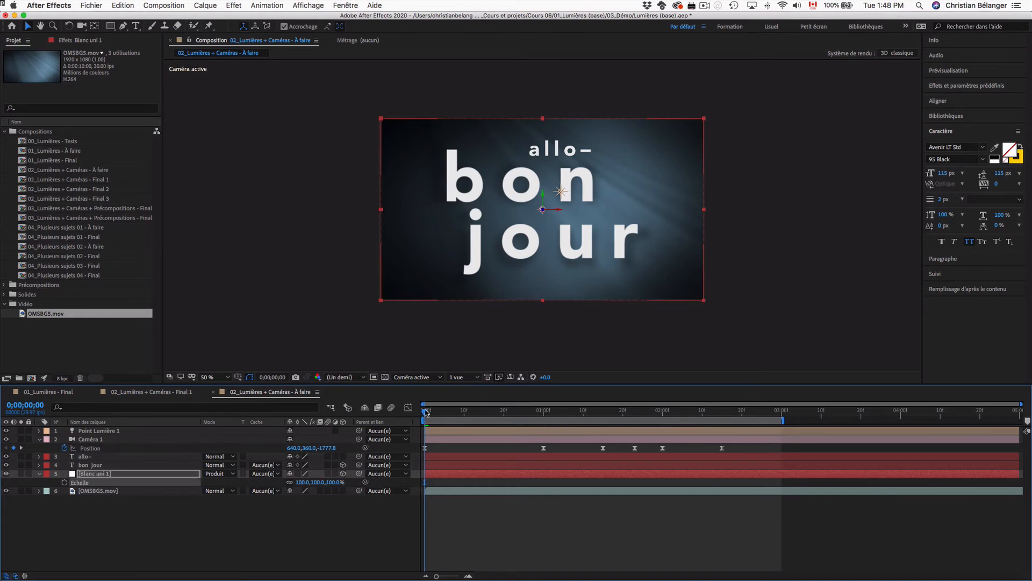
Step: Scrub between the start and the camera's turned view to examine the solid's edges and shadows over the video
drag(425, 413, 535, 413)
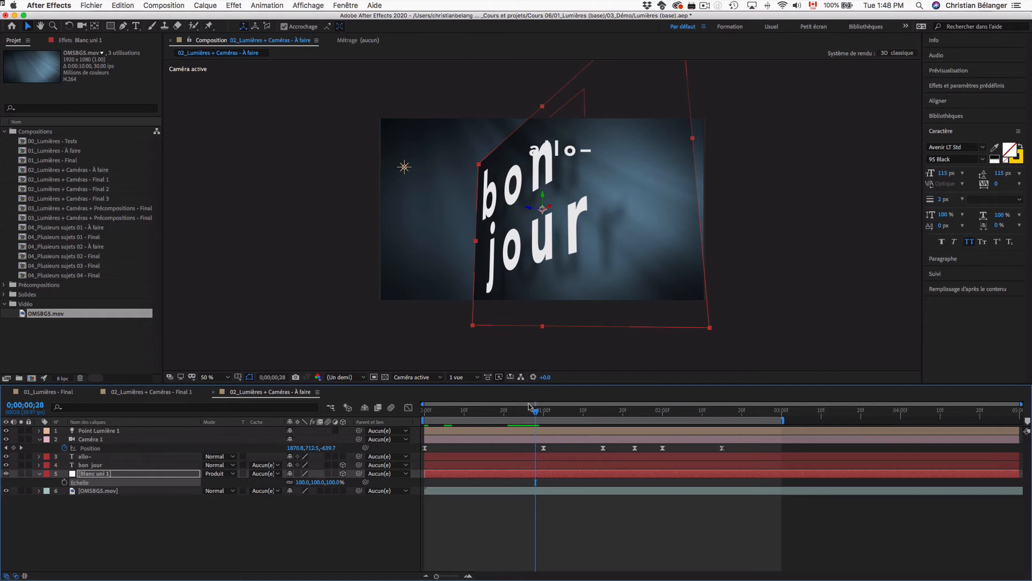
drag(537, 413, 381, 411)
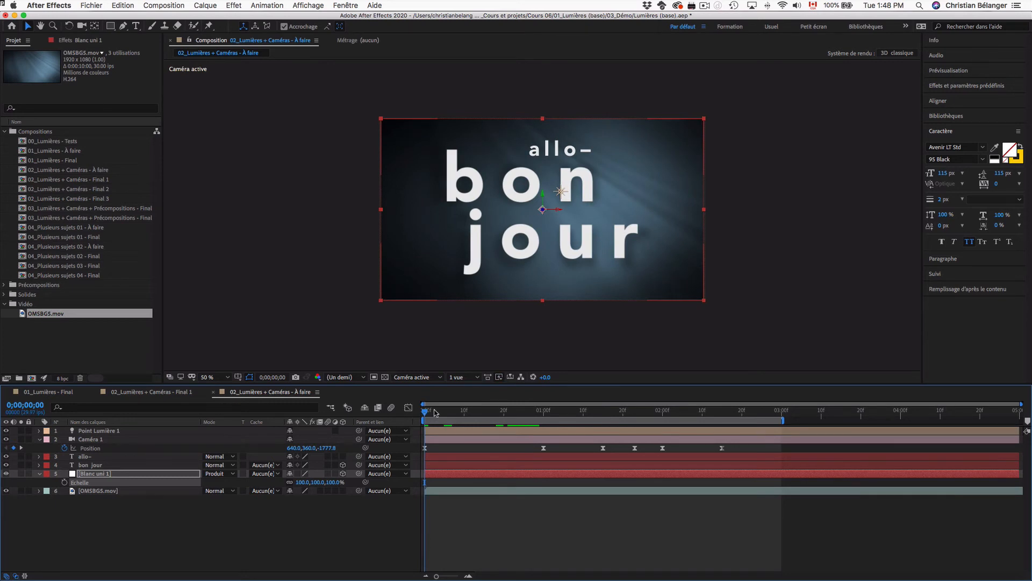
drag(425, 413, 500, 414)
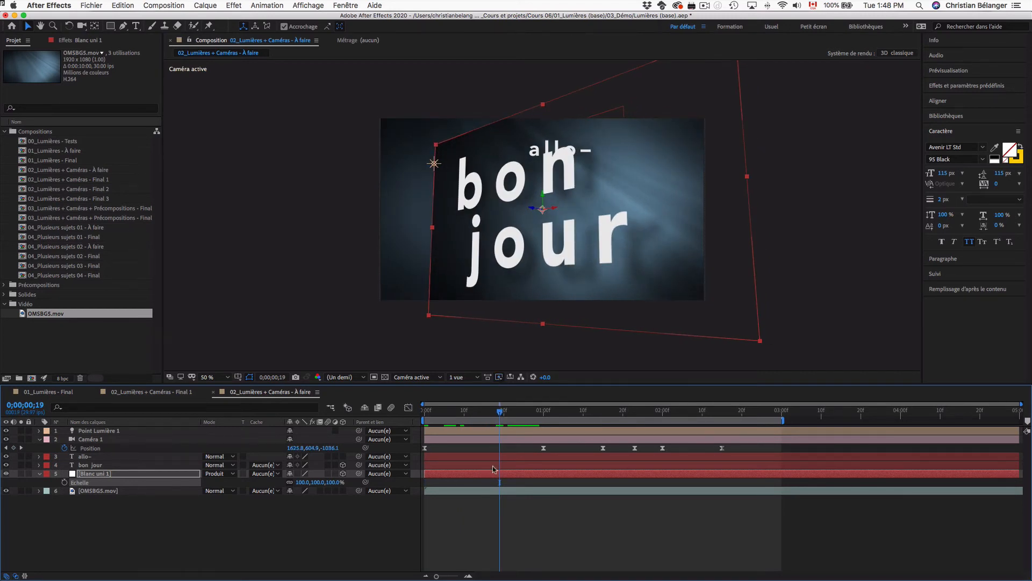
drag(500, 414, 392, 414)
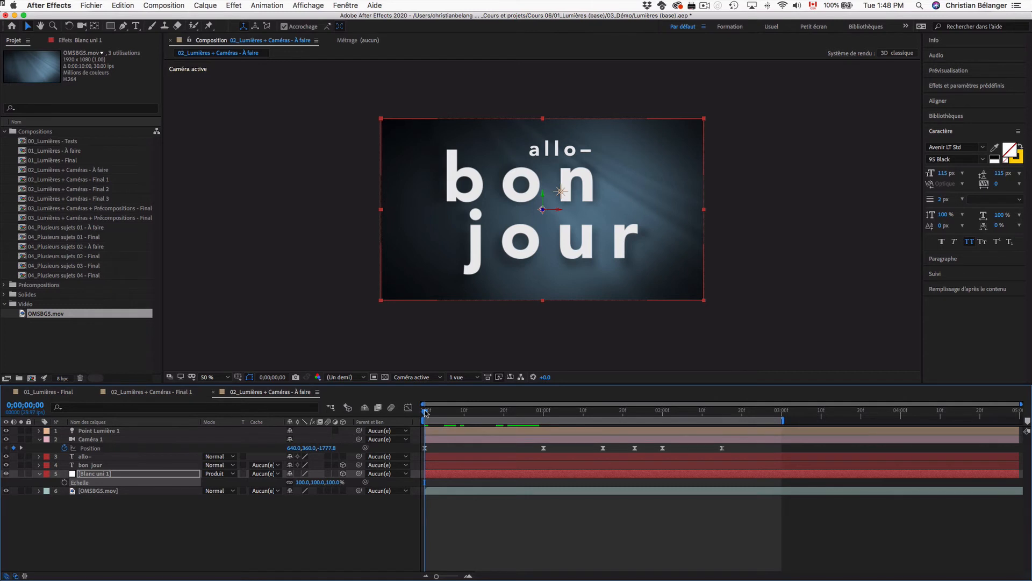
drag(425, 412, 367, 411)
Step: Try enlarging the white solid to 1660%, check the shadows during the camera move, and undo the scale change
drag(332, 484, 570, 484)
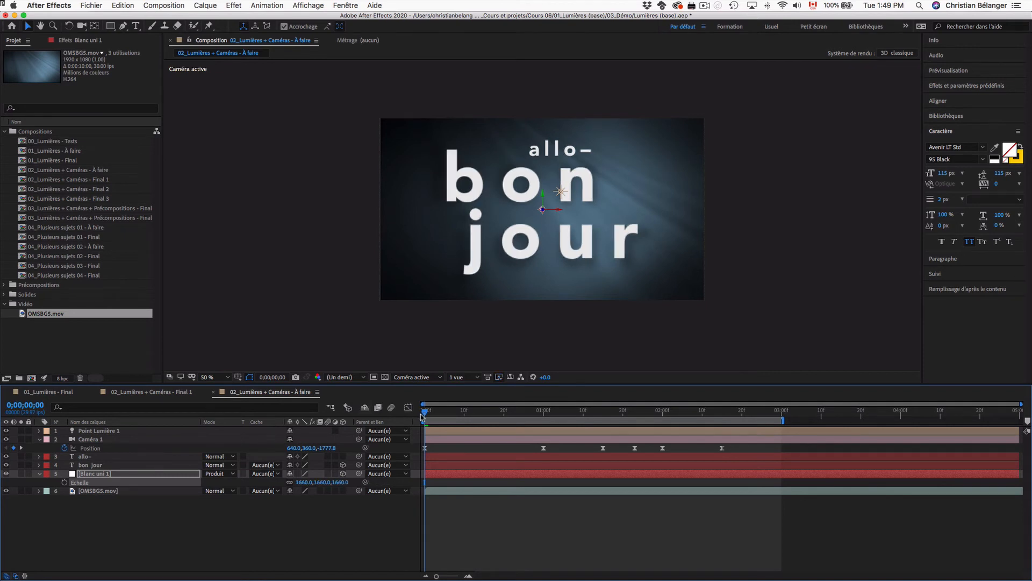
drag(422, 416, 492, 414)
key(super+z)
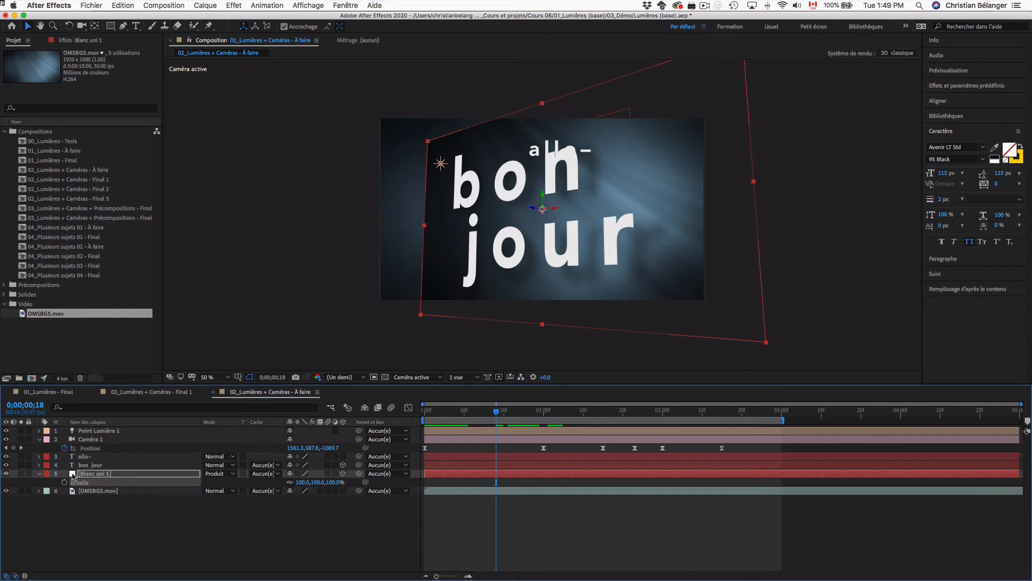
Step: Change the white solid's color to dark green in its solid settings and set its blending mode to Normal
key(super+shift+y)
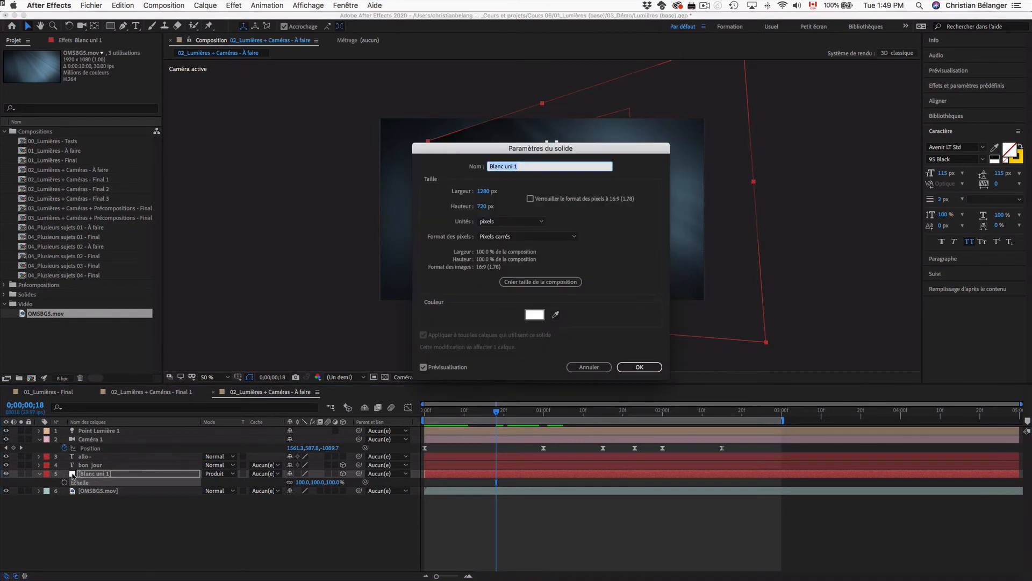
click(531, 317)
drag(482, 335, 482, 325)
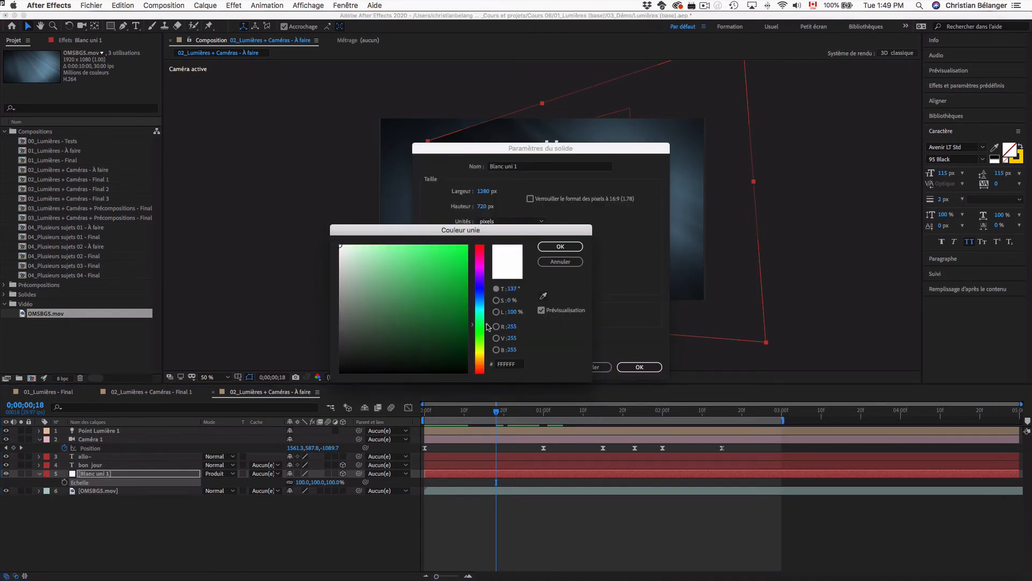
click(468, 309)
click(561, 246)
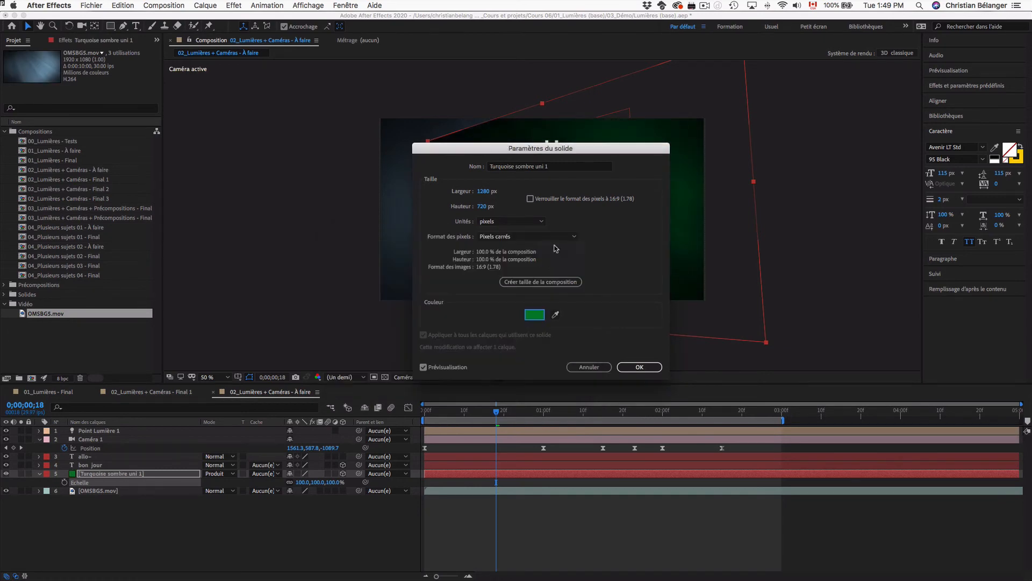
click(638, 366)
click(220, 474)
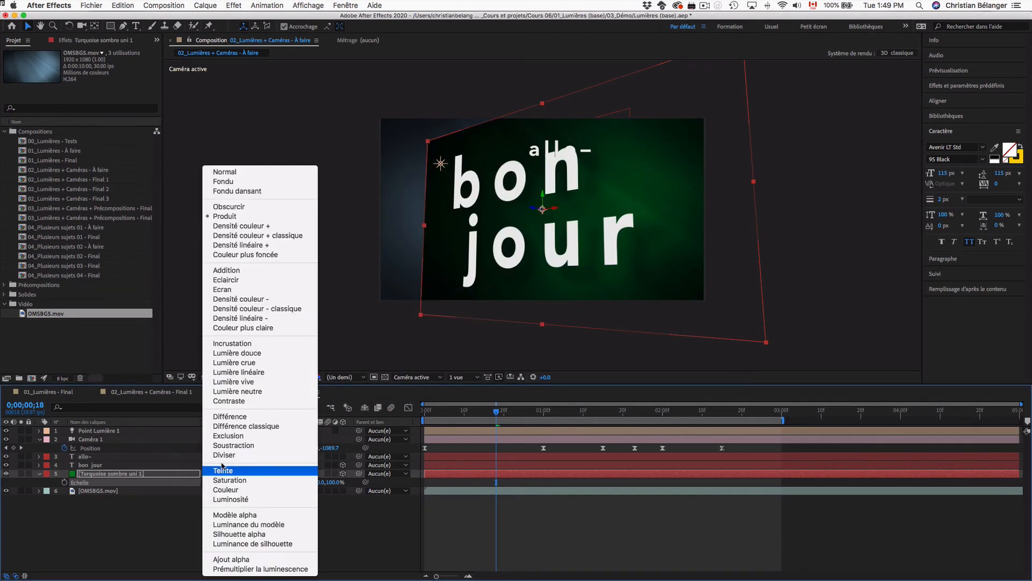
click(225, 171)
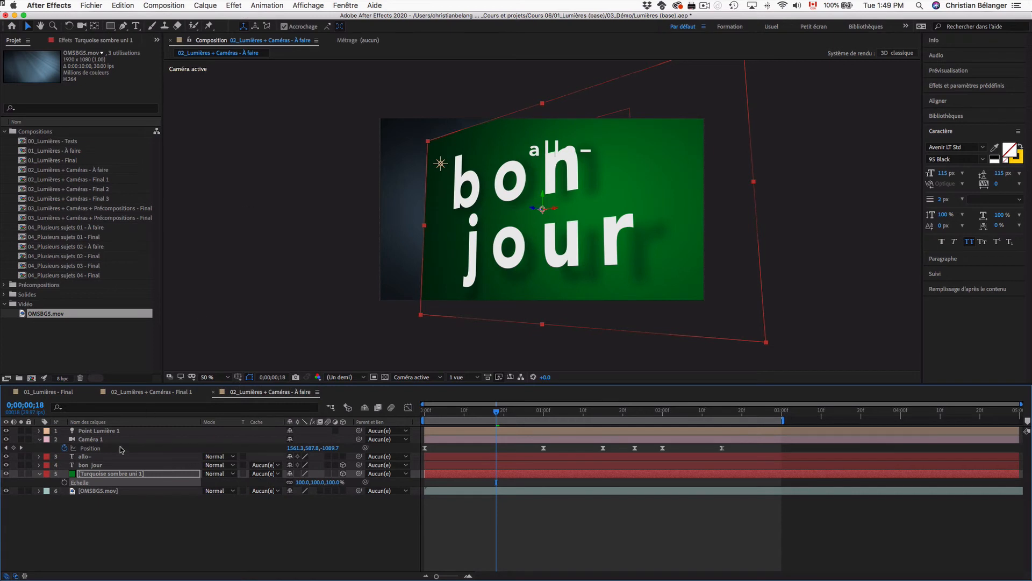
Step: In the green solid's surface options, set Utilise les lumières to Non and Accepte les ombres to Seul(e)
click(40, 474)
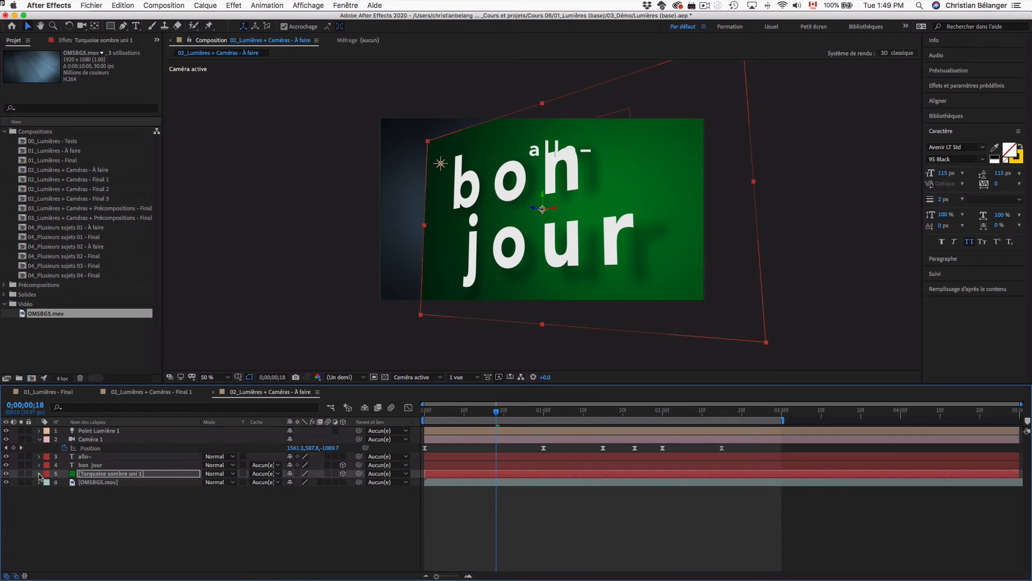
click(39, 473)
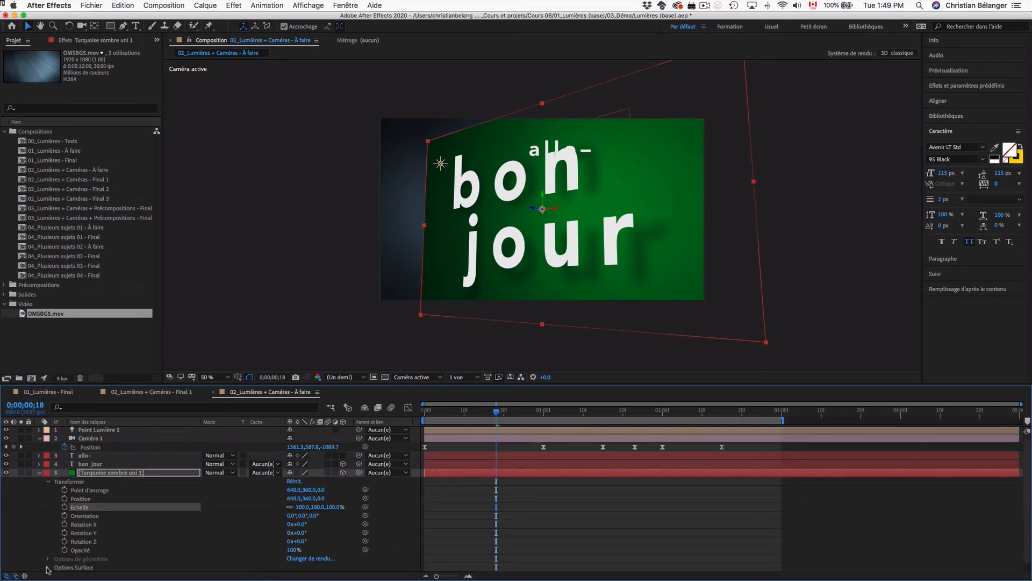
click(48, 482)
click(48, 500)
scroll(48, 502, down, 1)
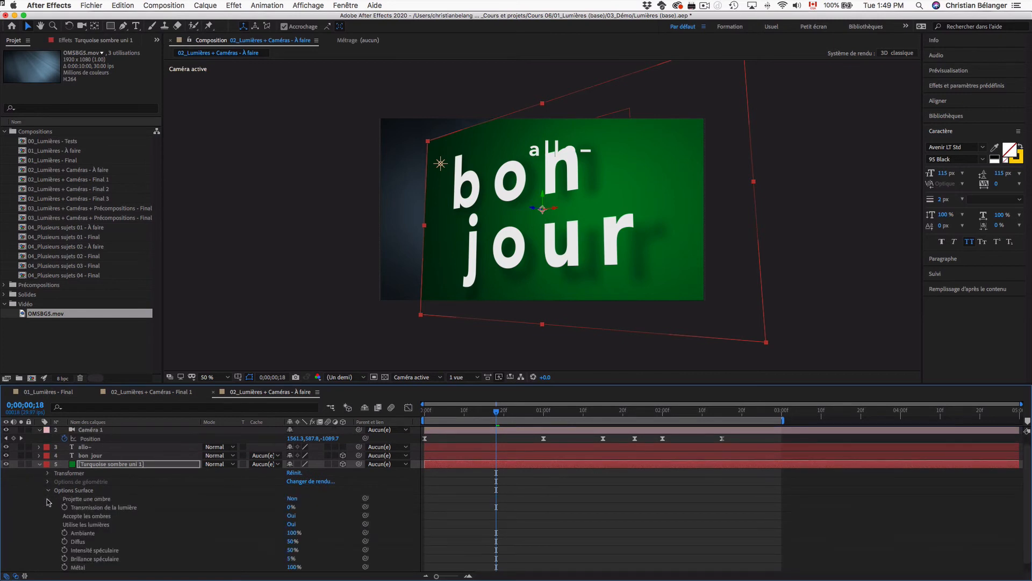
click(93, 525)
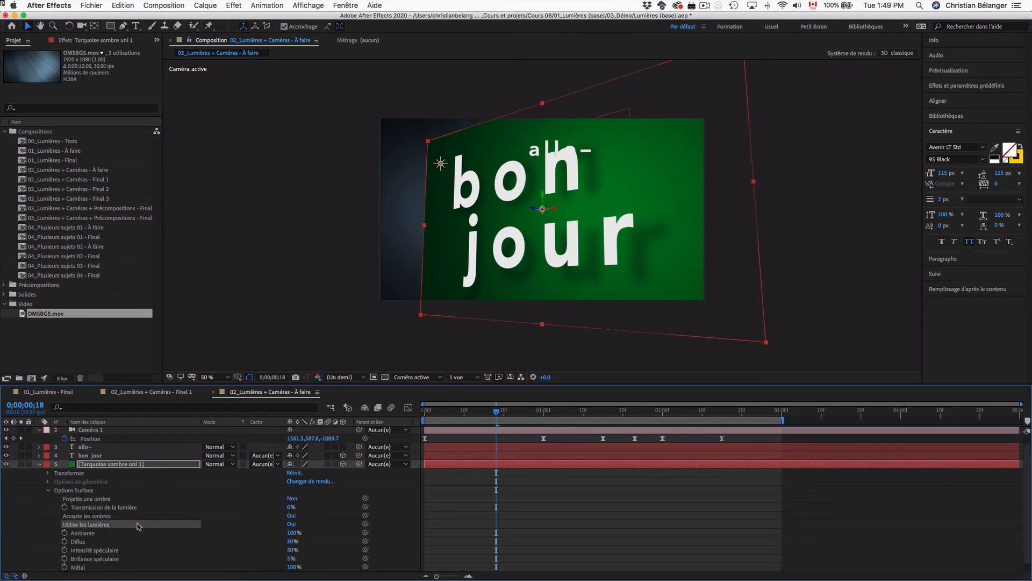
click(291, 524)
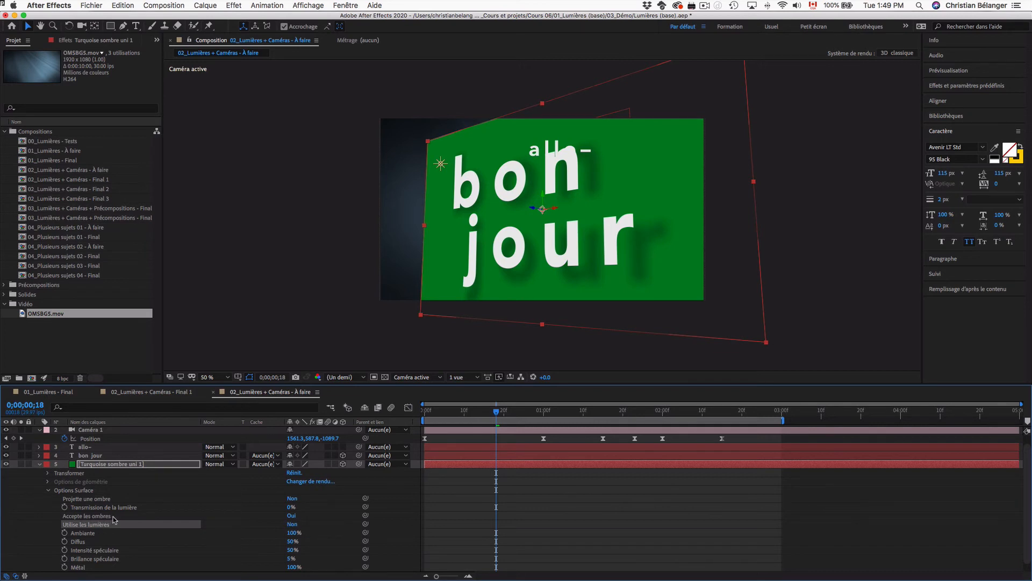
click(292, 516)
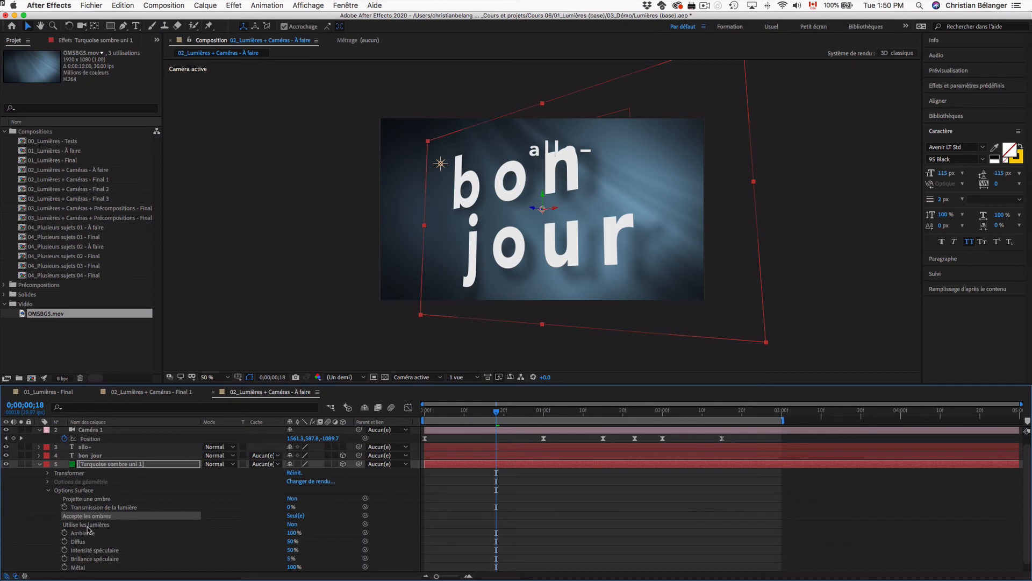
Step: Set the green solid's Utilise les lumières option back to Oui and select its Accepte les ombres property
click(293, 524)
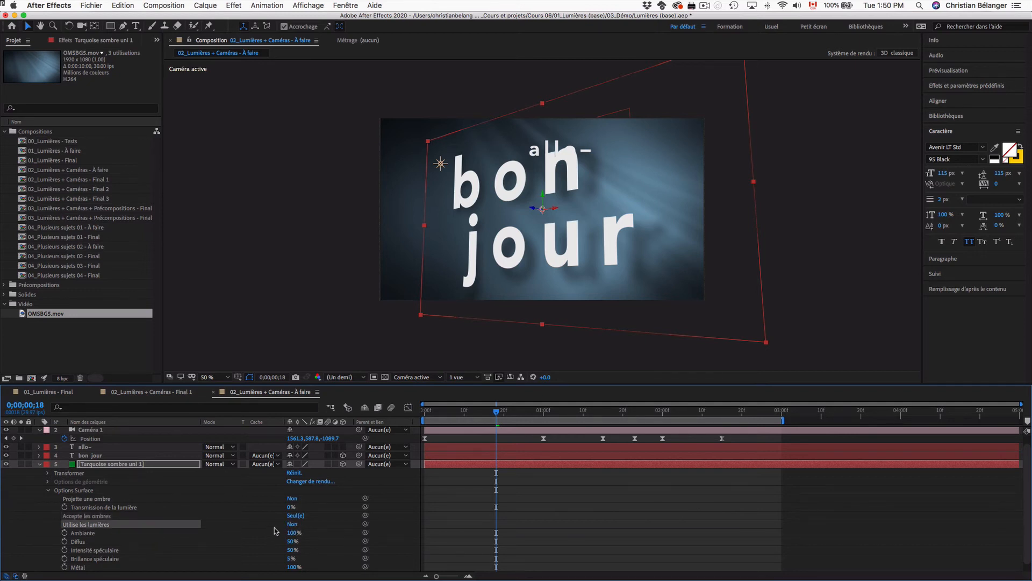
click(293, 525)
click(89, 518)
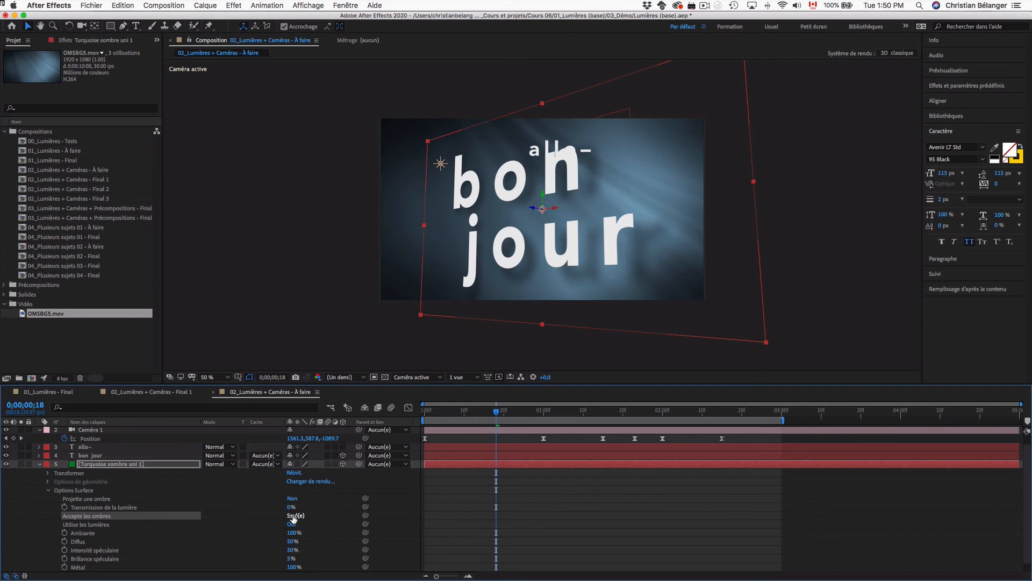
click(159, 468)
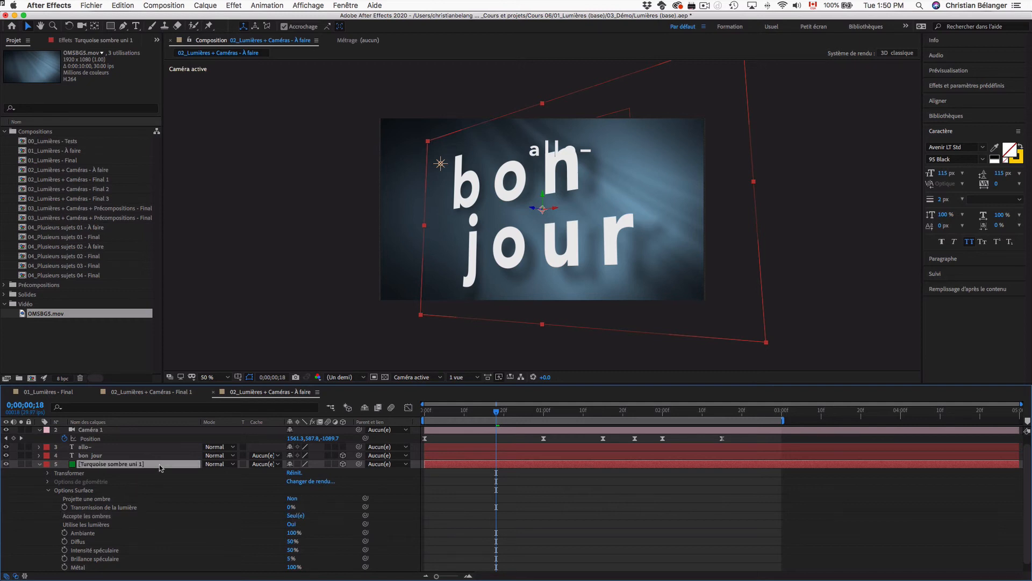
click(105, 517)
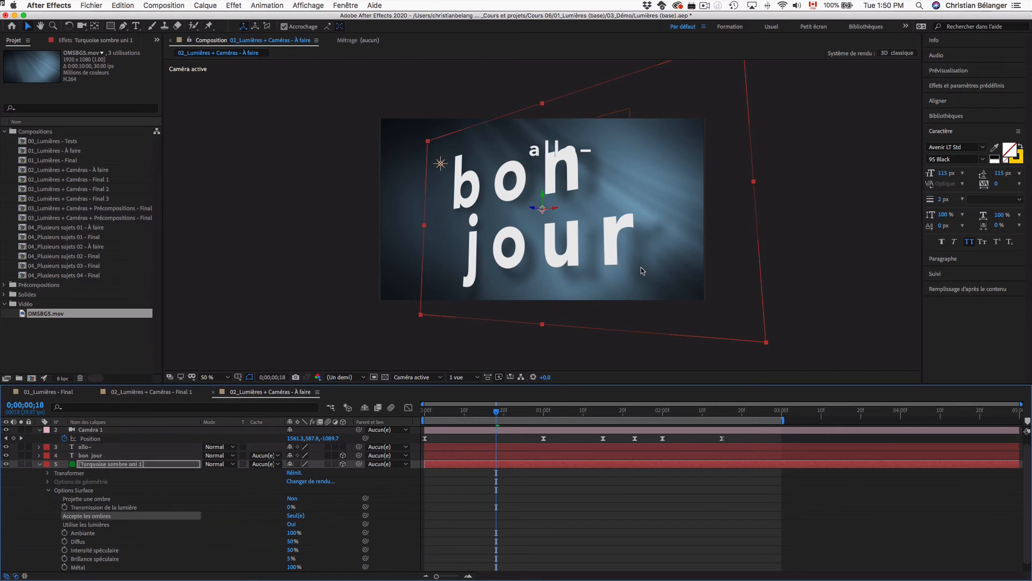
Step: Cycle the green solid's Accepte les ombres option through Non, Oui and Seul(e) to compare them, ending on Oui
click(297, 515)
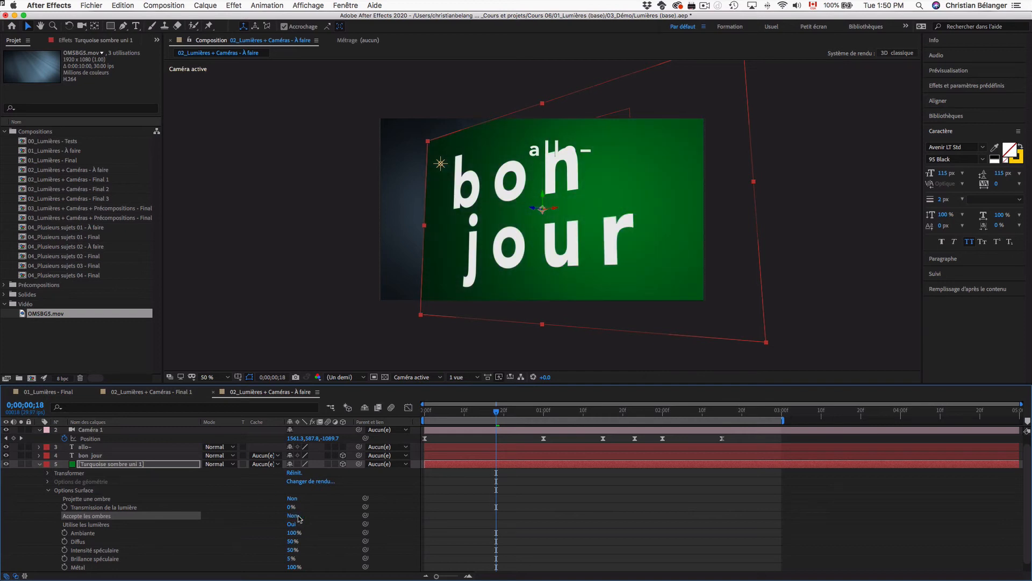
click(297, 516)
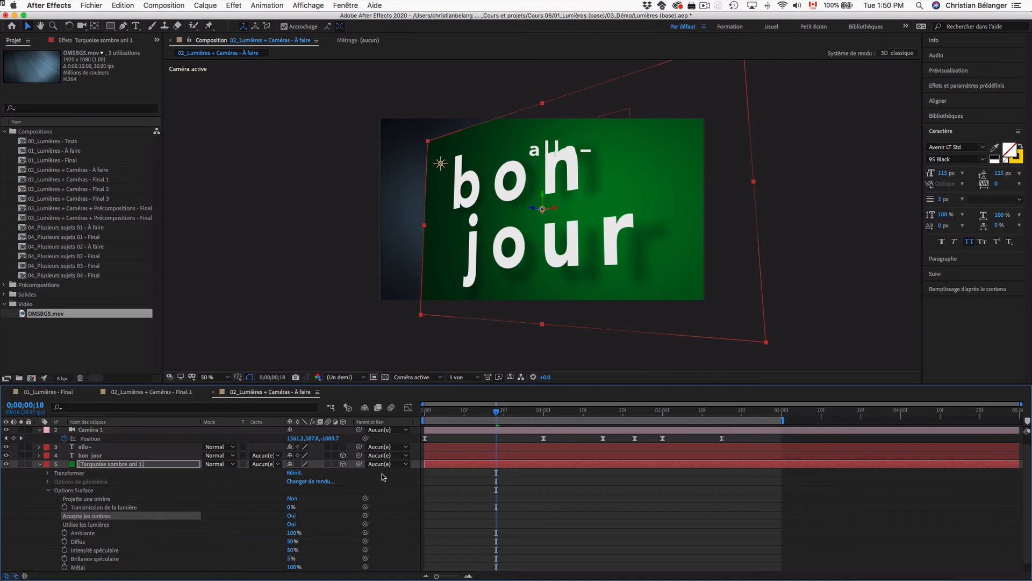
click(292, 516)
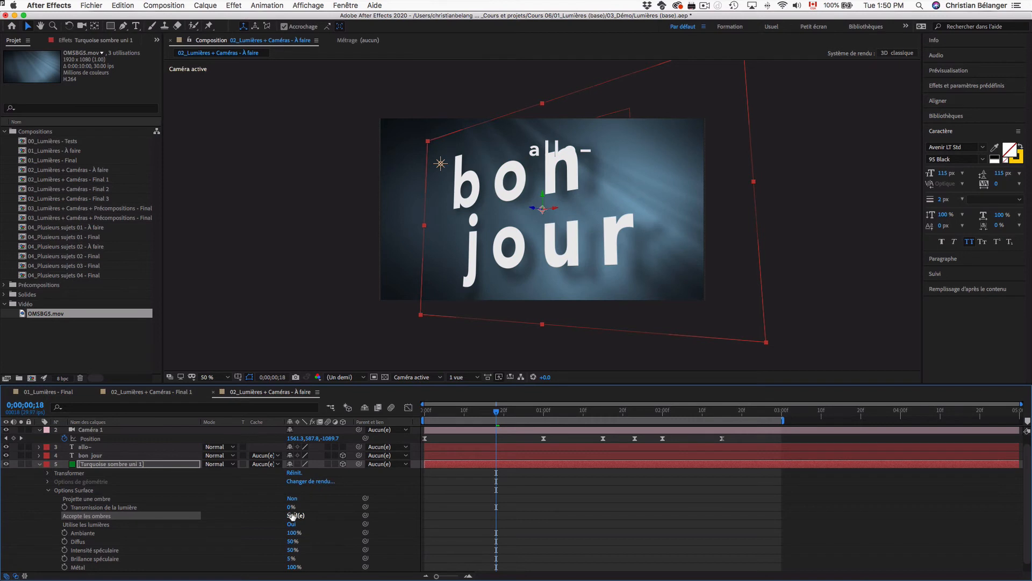
click(291, 516)
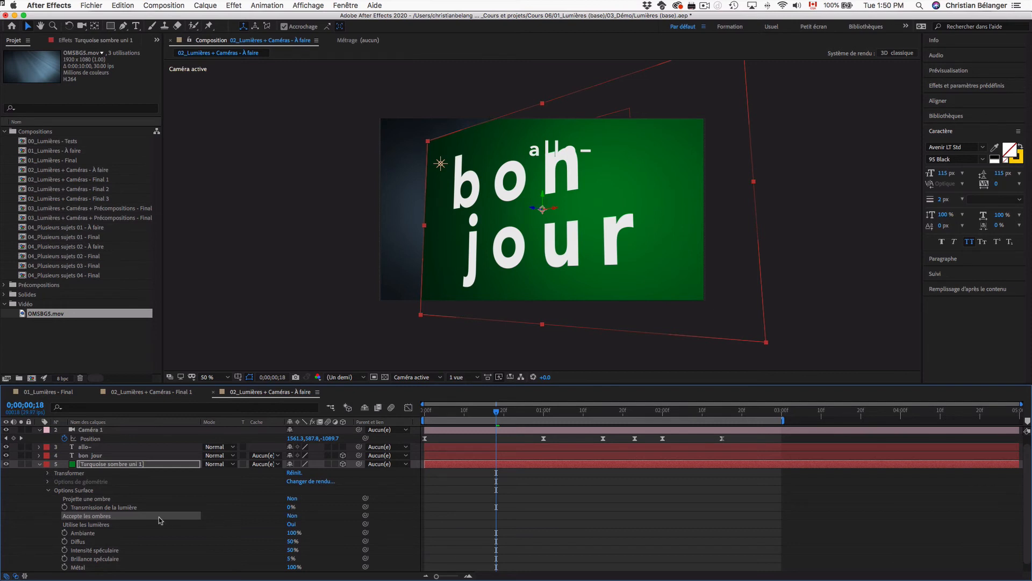
click(292, 515)
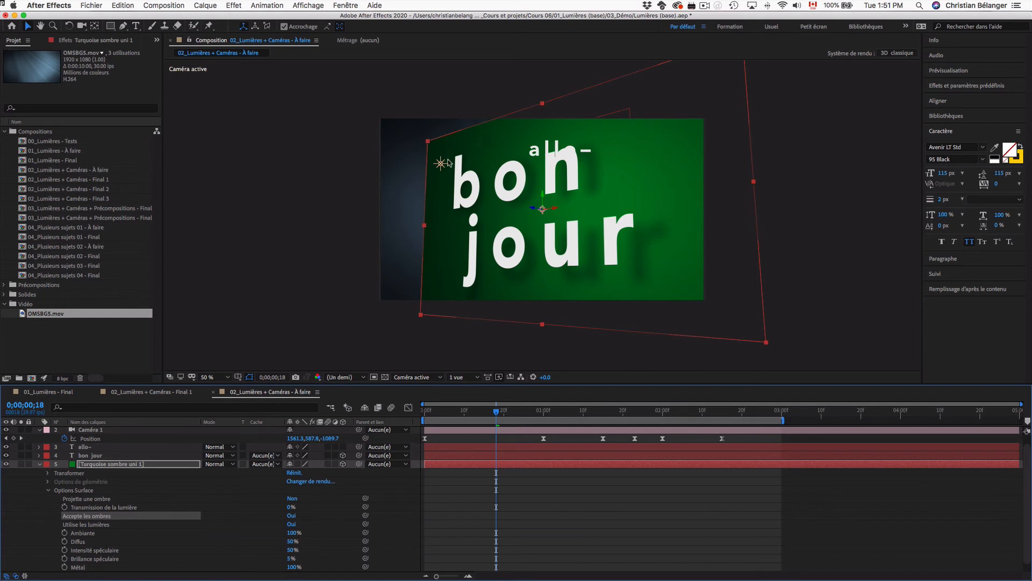
Step: Switch the green solid's Utilise les lumières option to Non and back to Oui to compare the lighting
click(127, 526)
click(292, 524)
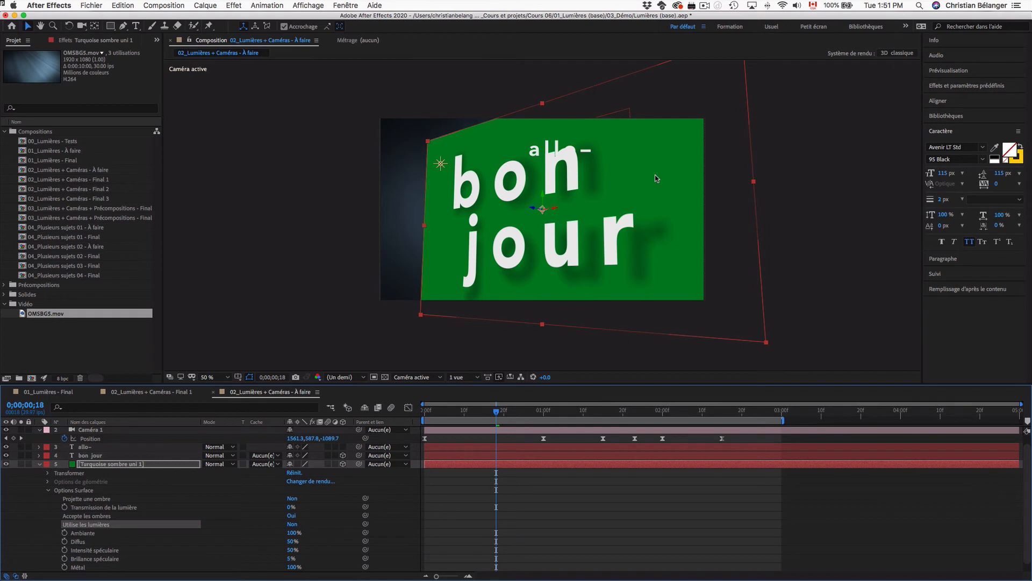
click(292, 525)
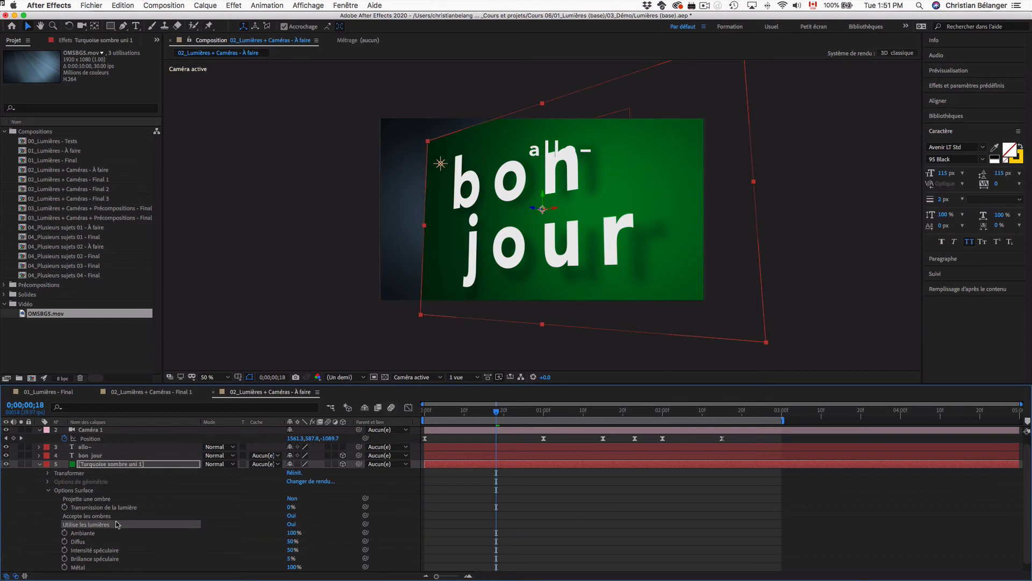
Step: Set the green solid's Accepte les ombres option to Seul(e) and preview the camera animation from the start
click(120, 516)
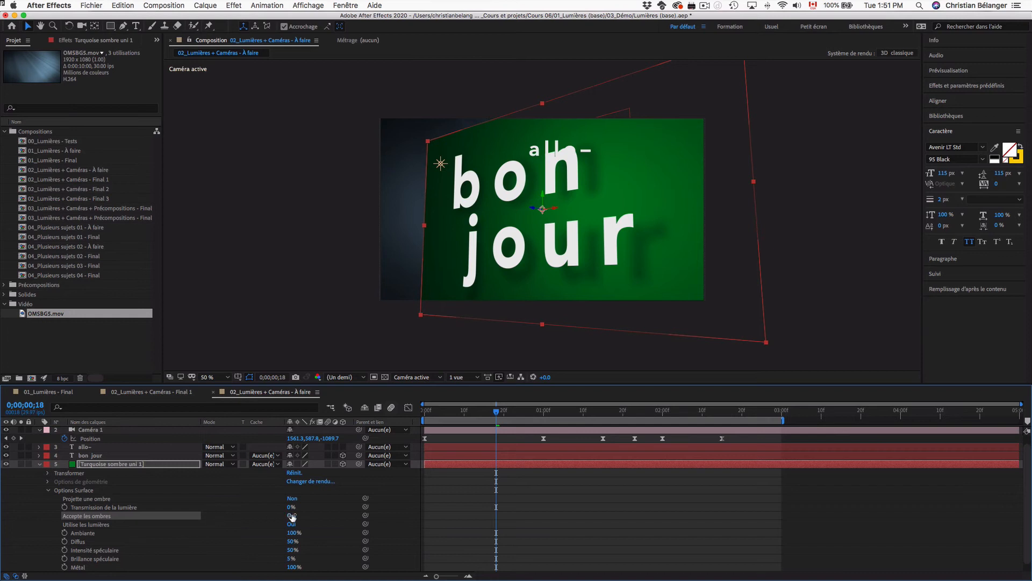
click(292, 516)
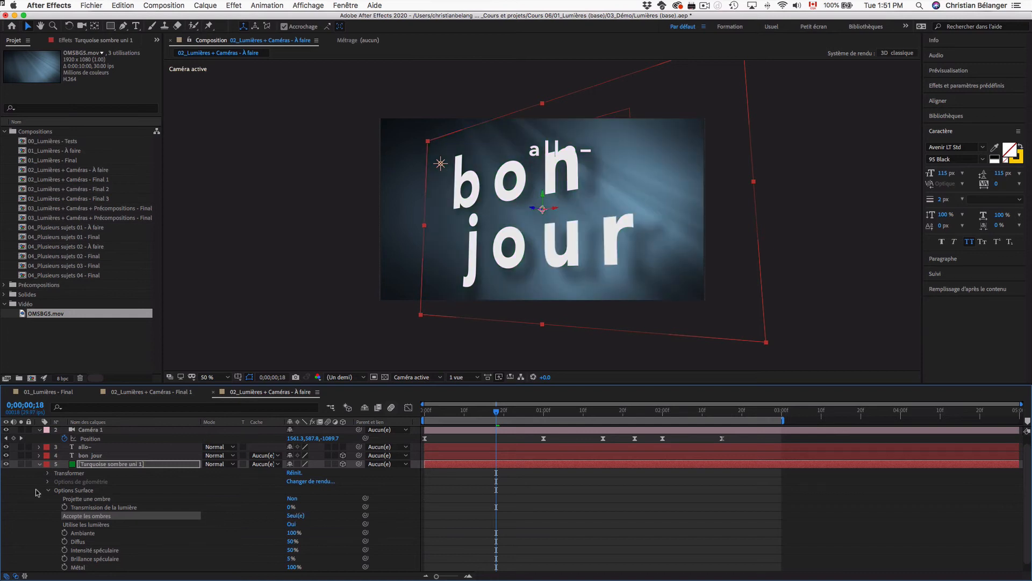
click(39, 464)
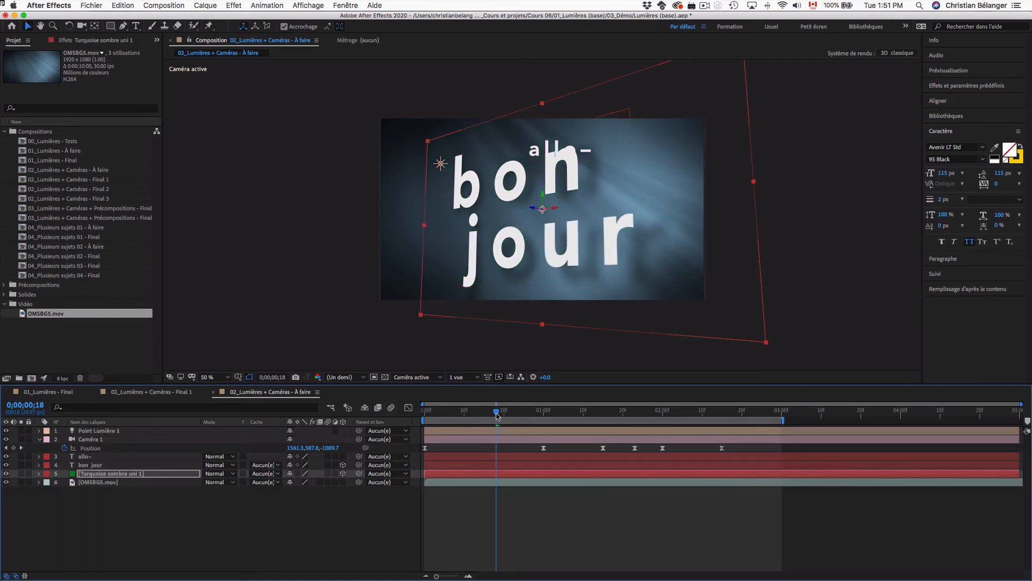
drag(496, 413, 360, 419)
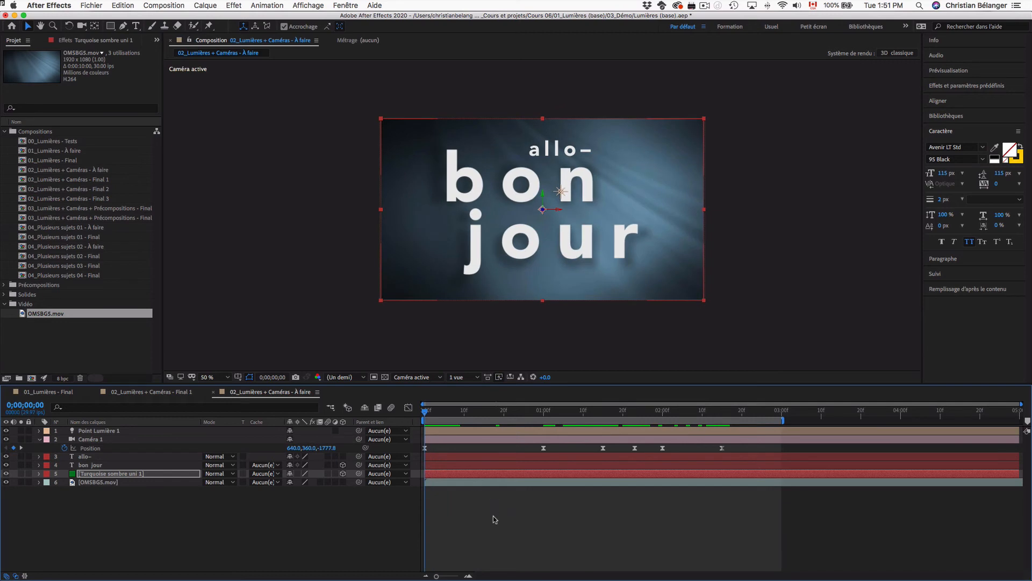
key(space)
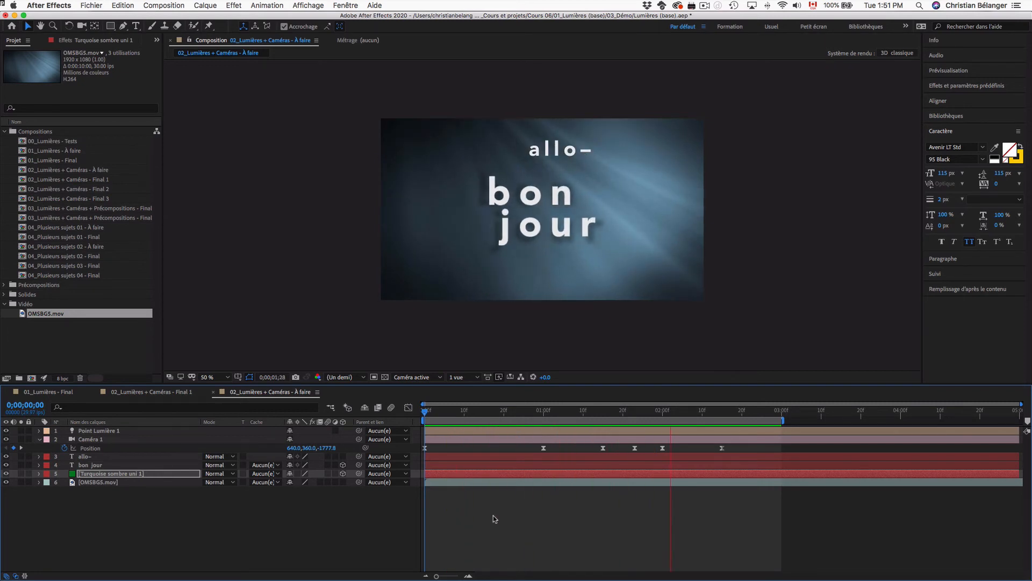
Step: Stop the preview, open the composition 02_Lumières + Caméras - Final 1 and examine its animated properties and its Fond and Ombre 2 layers
key(space)
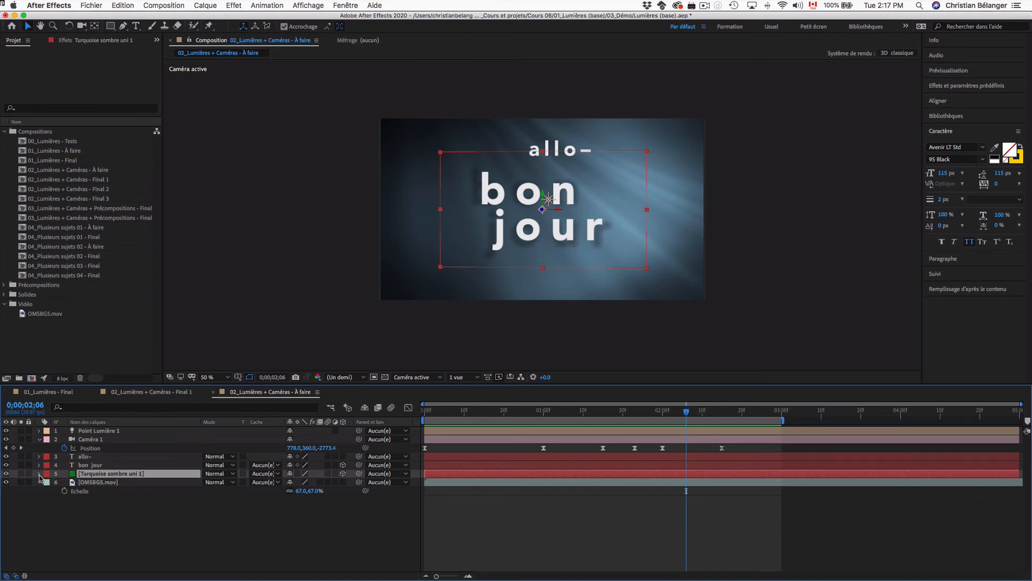
double_click(85, 179)
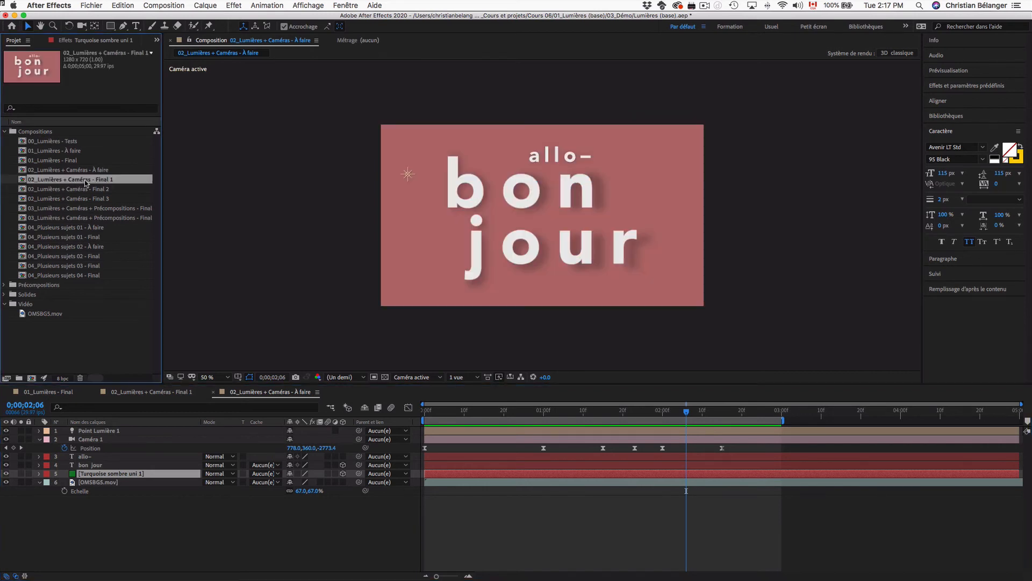
key(u)
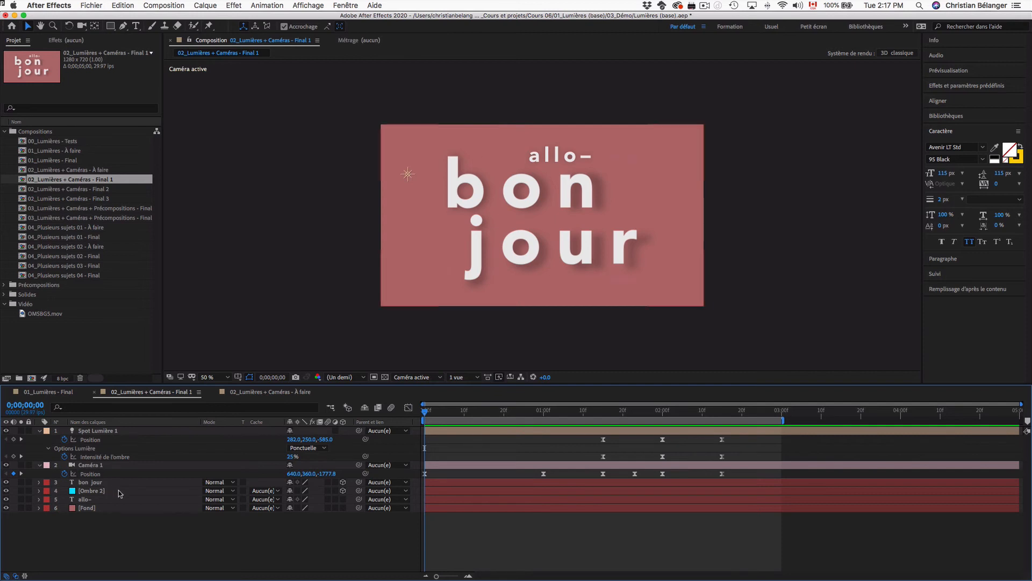
click(91, 507)
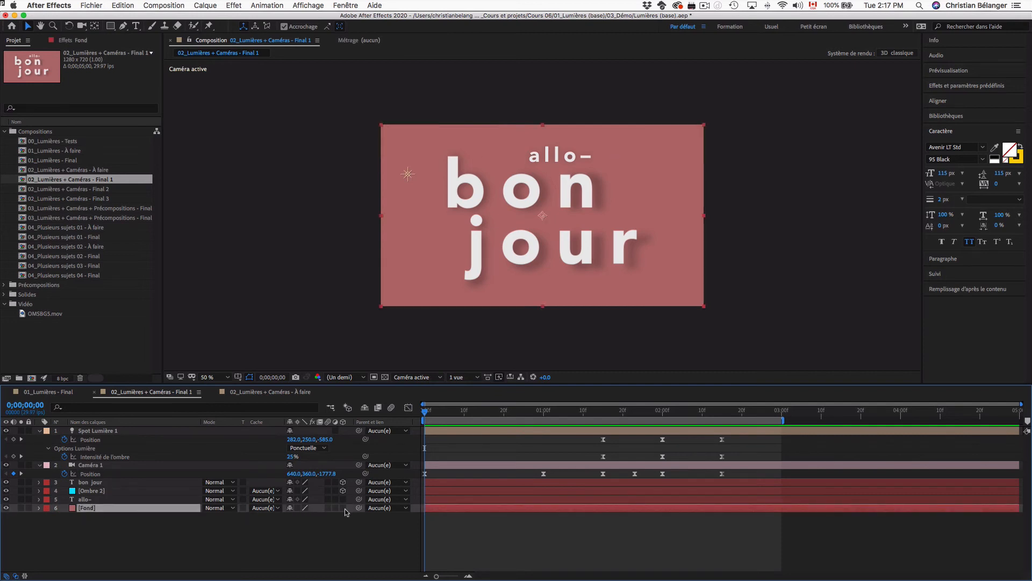
click(94, 491)
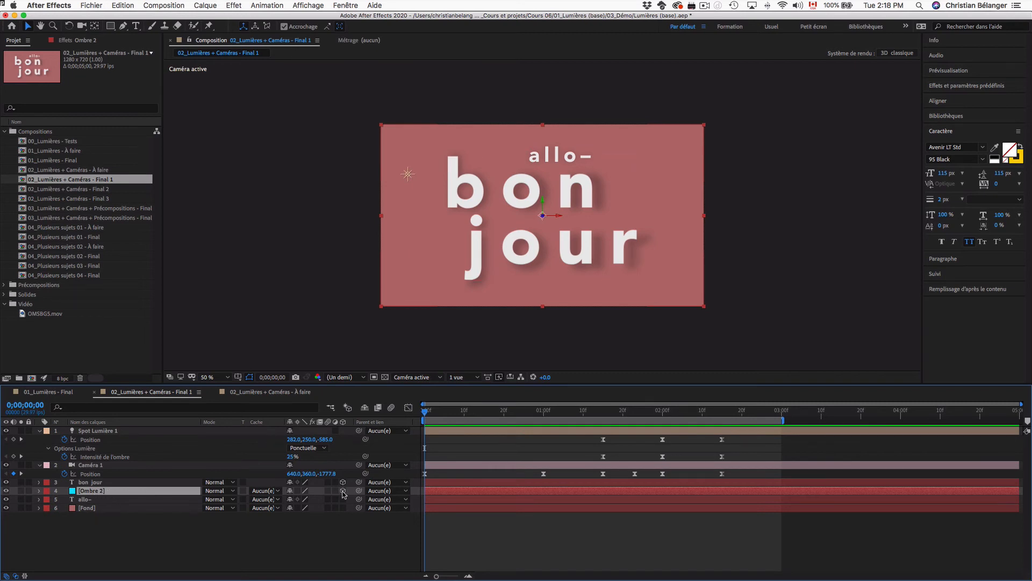
Step: Inspect the Accepte les ombres setting in Ombre 2's surface options, then scrub the camera animation to 0;00;01;03
click(39, 490)
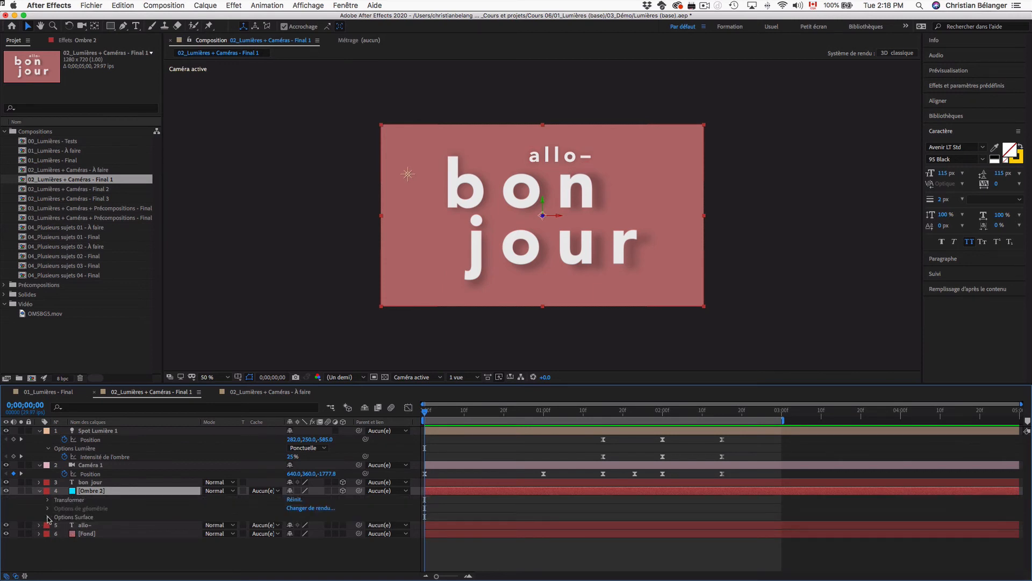
click(48, 517)
scroll(43, 519, down, 2)
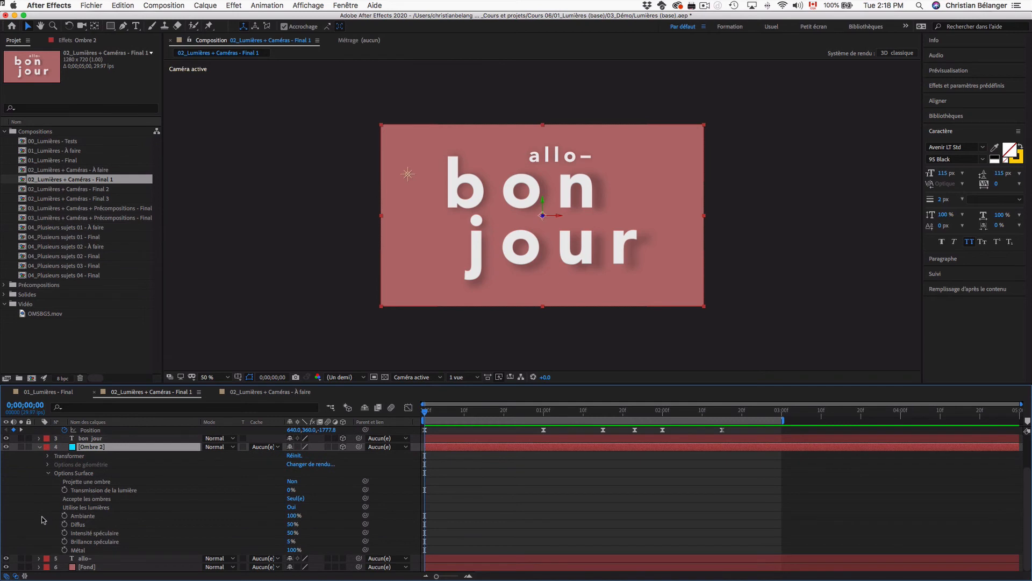
click(109, 499)
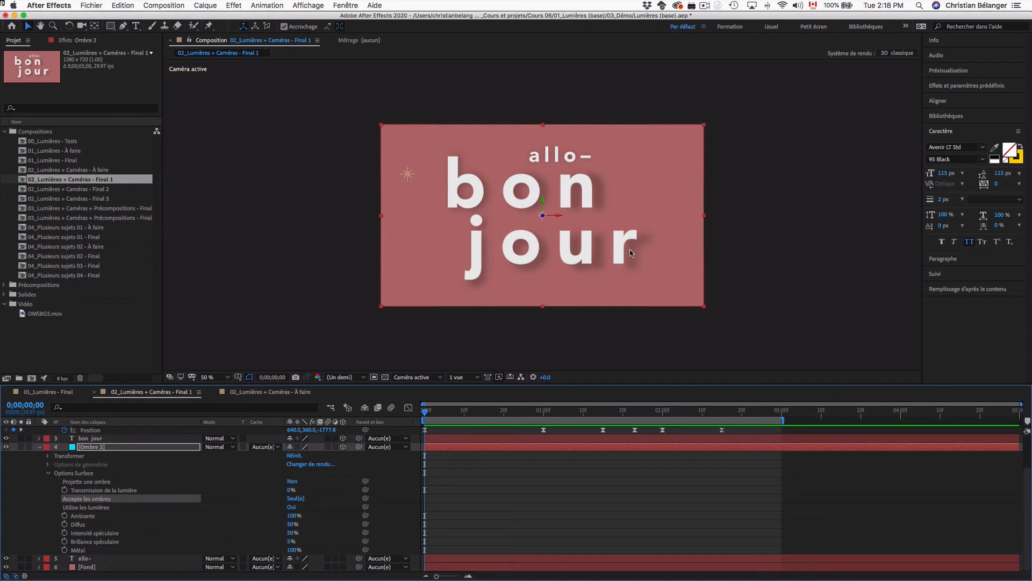
click(39, 449)
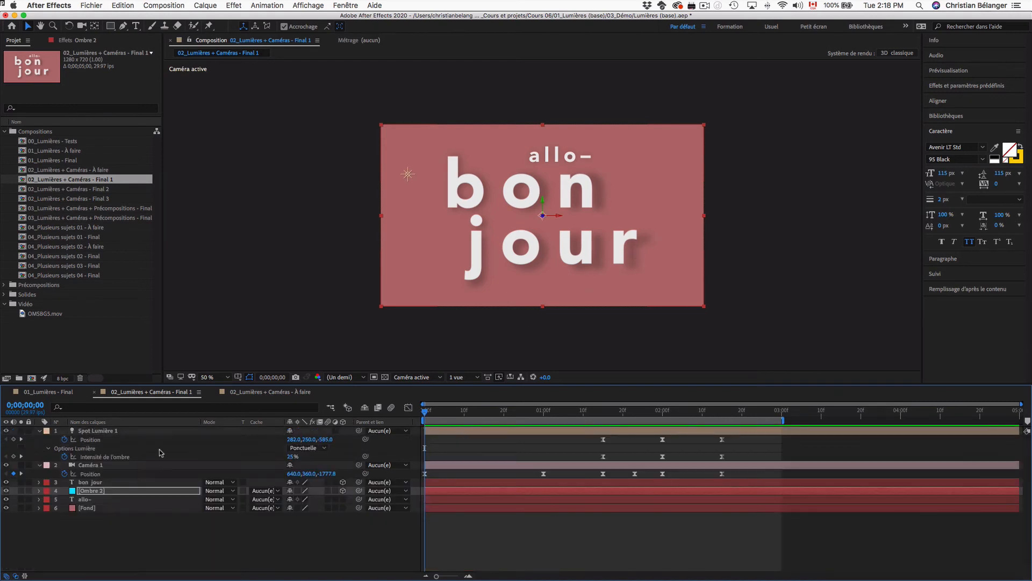
drag(426, 412, 556, 415)
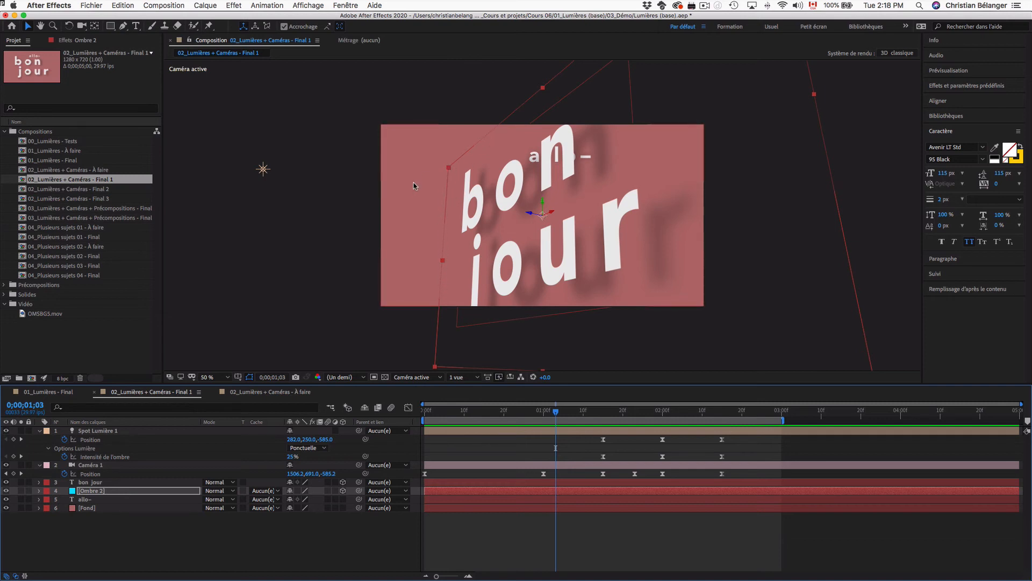
Step: Open the composition 02_Lumières + Caméras - Final 2 and examine its video background and Ombre 3 layers
double_click(83, 190)
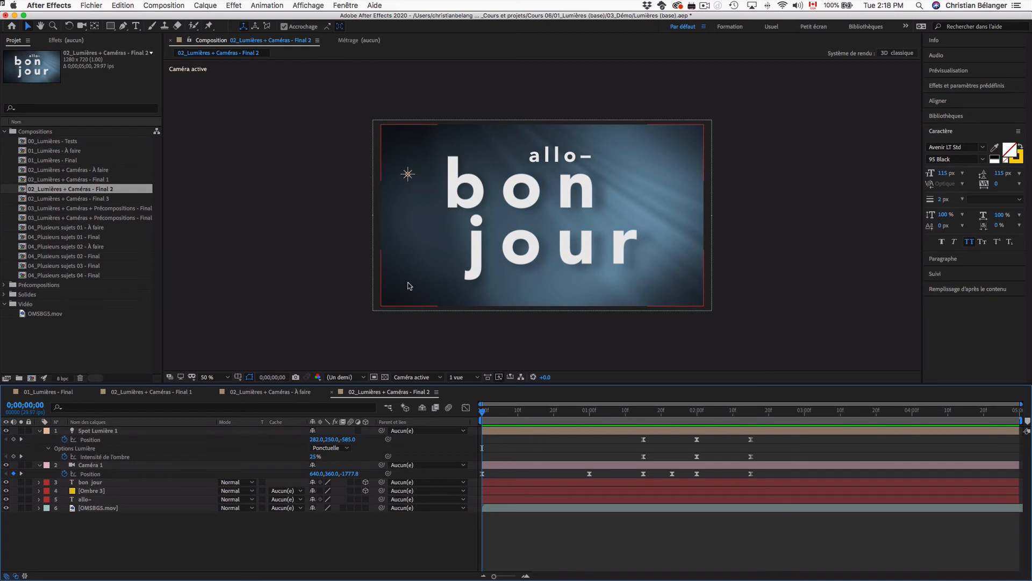
click(87, 509)
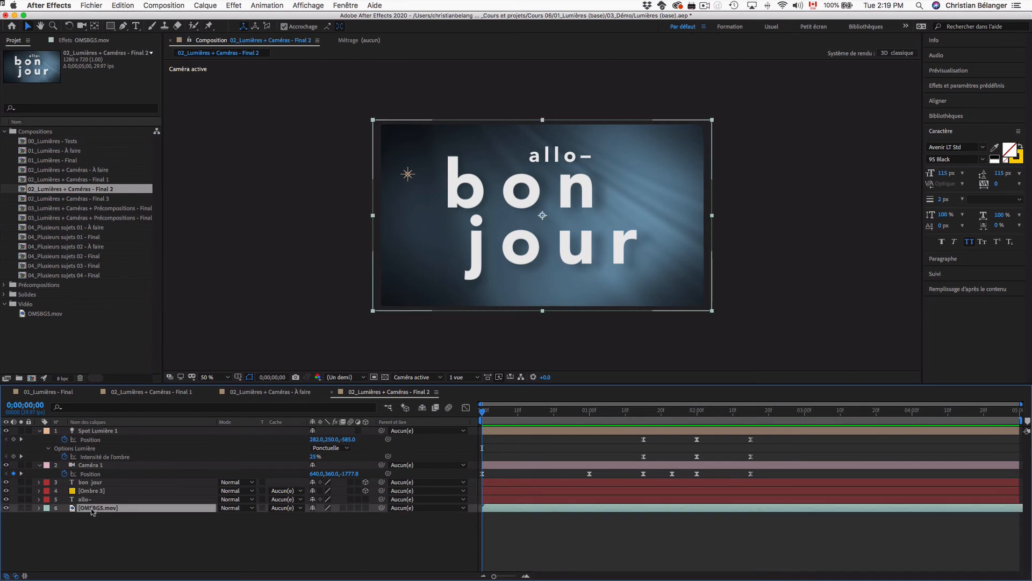
click(95, 491)
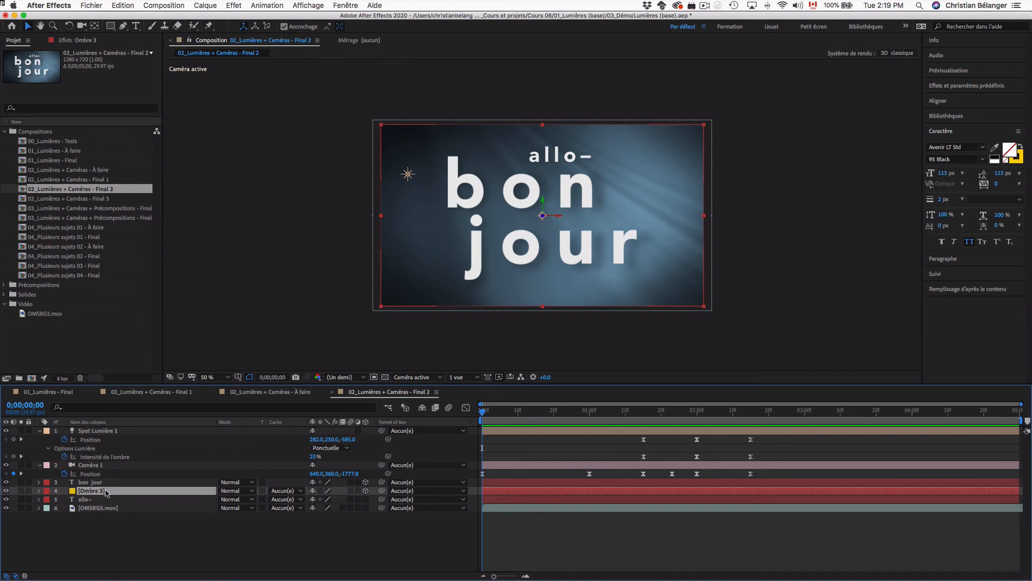
Step: Inspect the Accepte les ombres setting in Ombre 3's surface options, then scrub the animation to 0;00;00;19
click(39, 490)
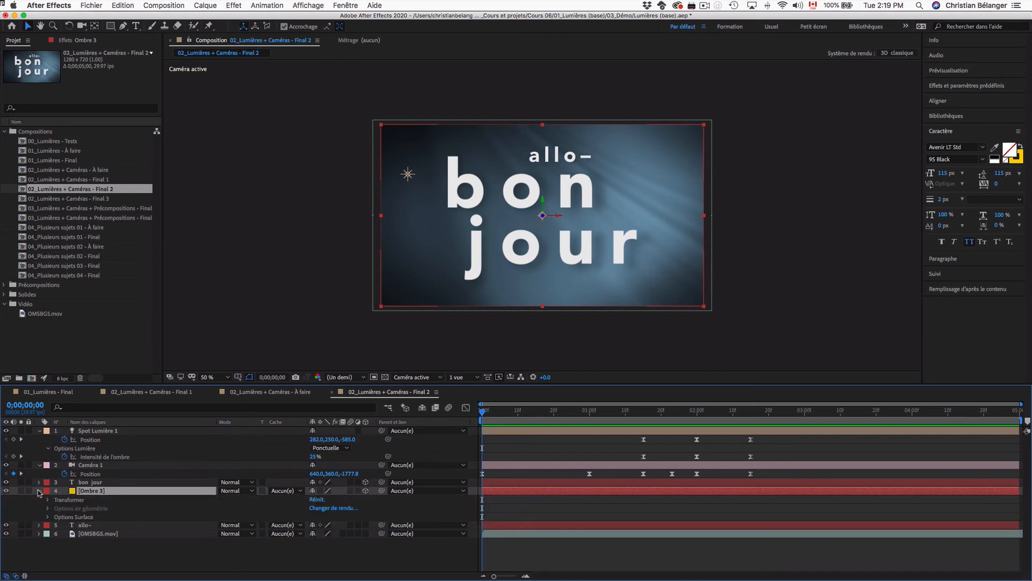
click(48, 517)
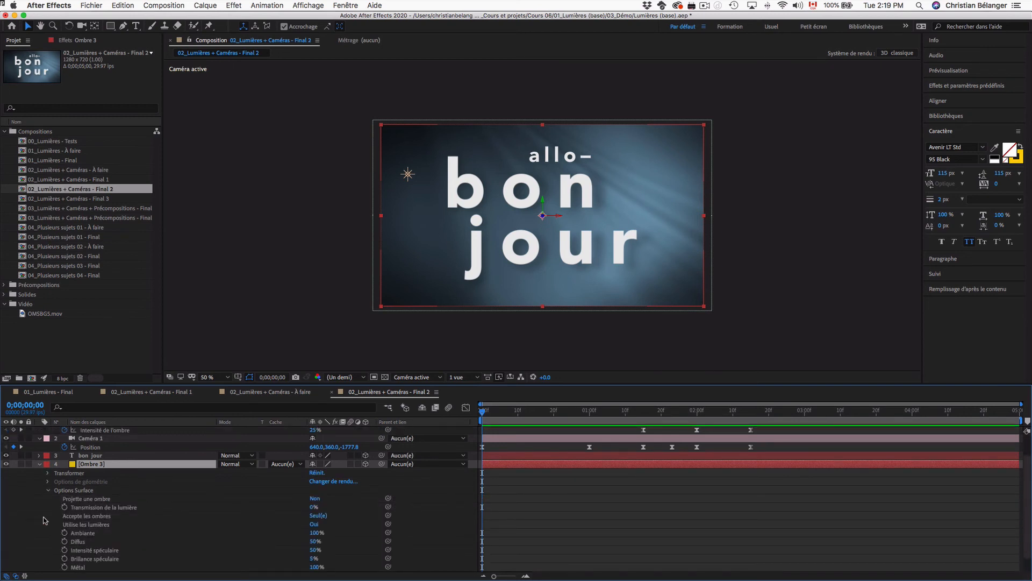
click(89, 517)
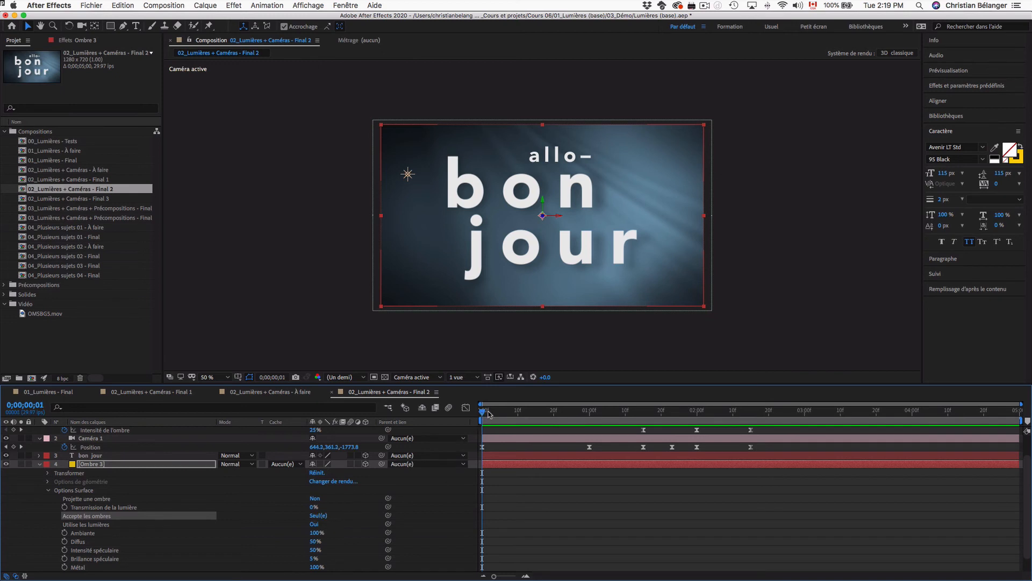
drag(483, 411, 550, 412)
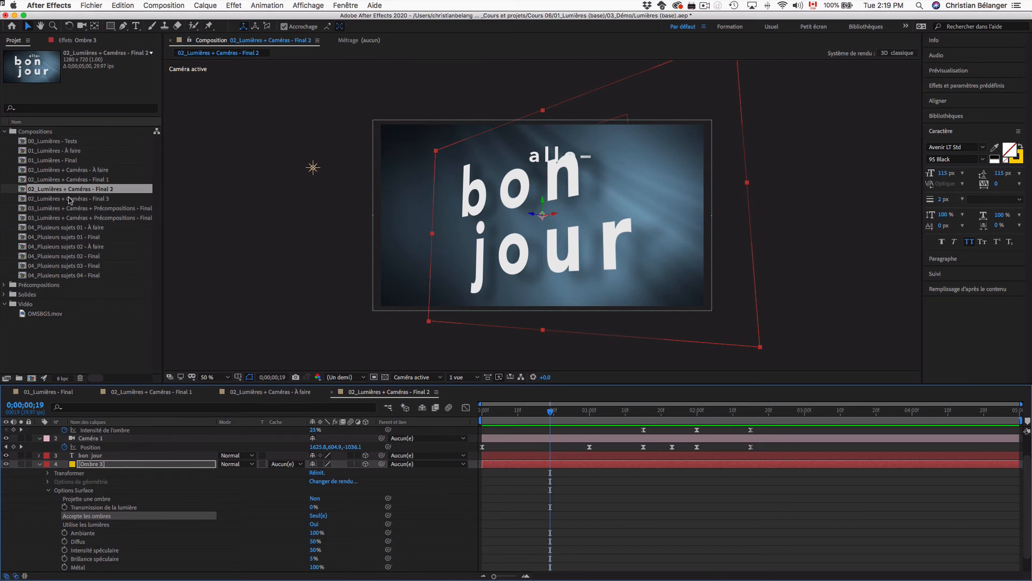
Step: Collapse the Ombre 3, Spot Lumière 1 and Caméra 1 layer properties and widen the project list to fit the long composition names
click(40, 464)
click(40, 431)
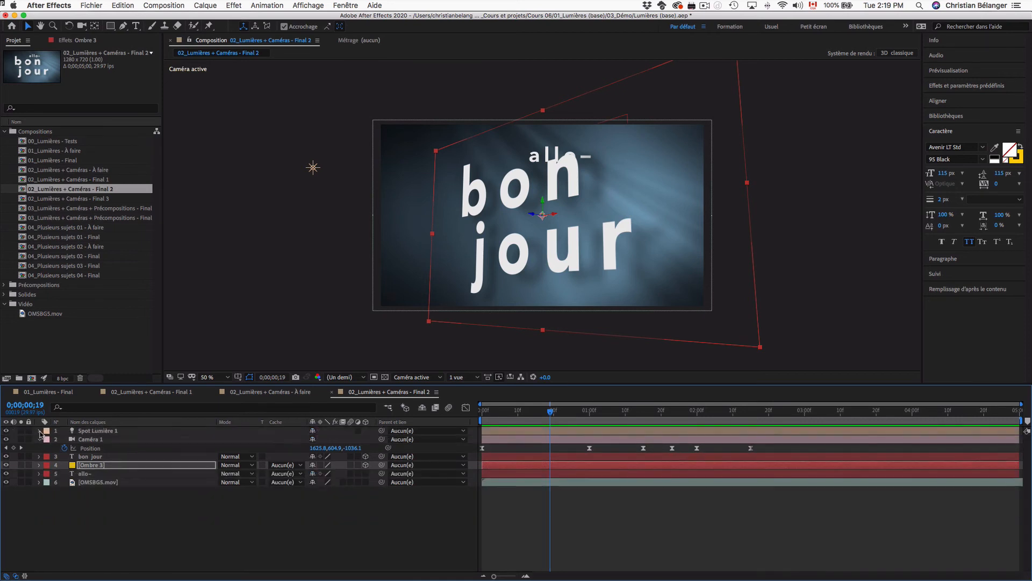
click(40, 439)
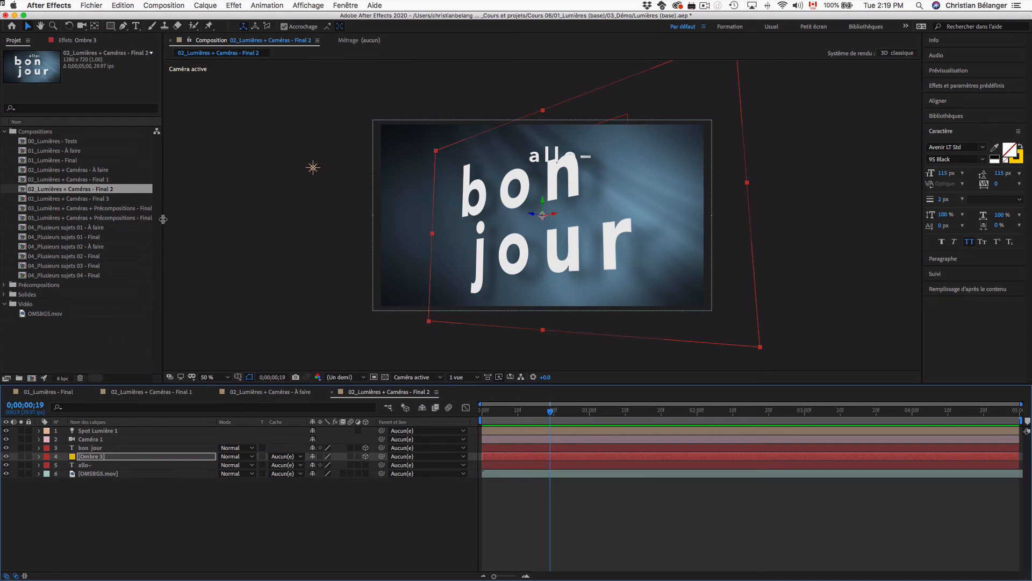
drag(163, 218, 198, 218)
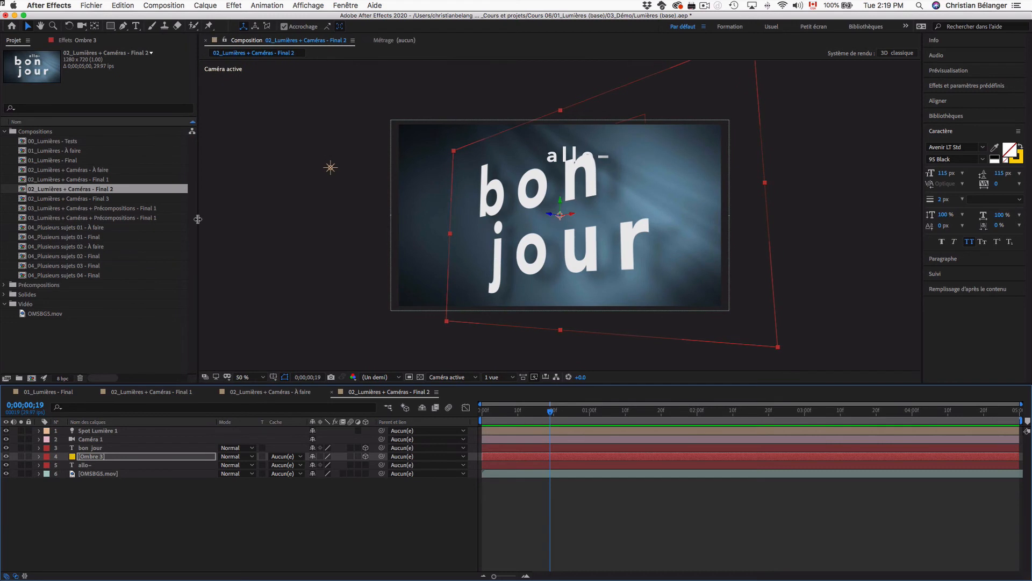
Step: Open both compositions named 03_Lumières + Caméras + Précompositions - Final 1 to compare them
click(119, 219)
double_click(120, 219)
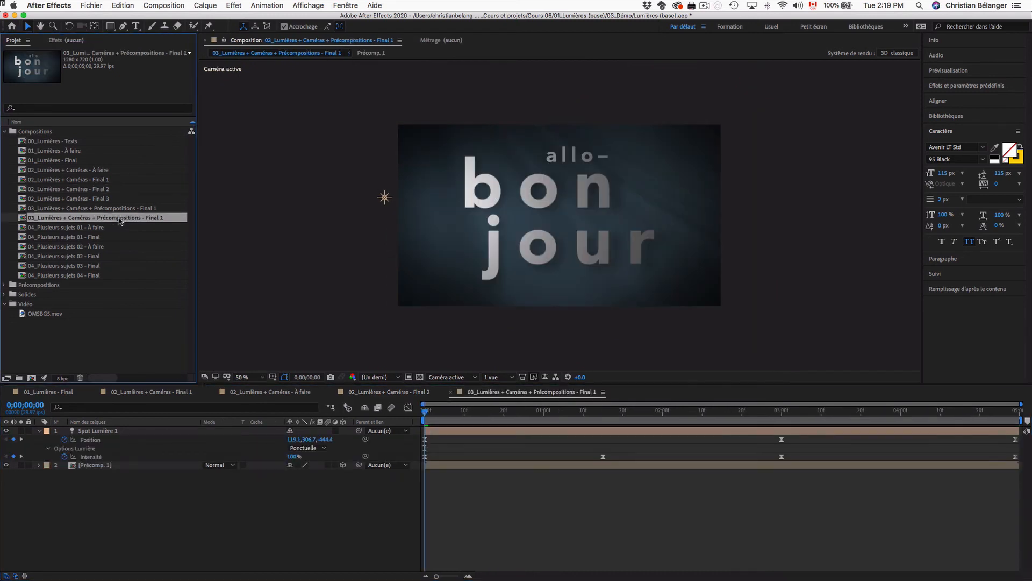
double_click(120, 210)
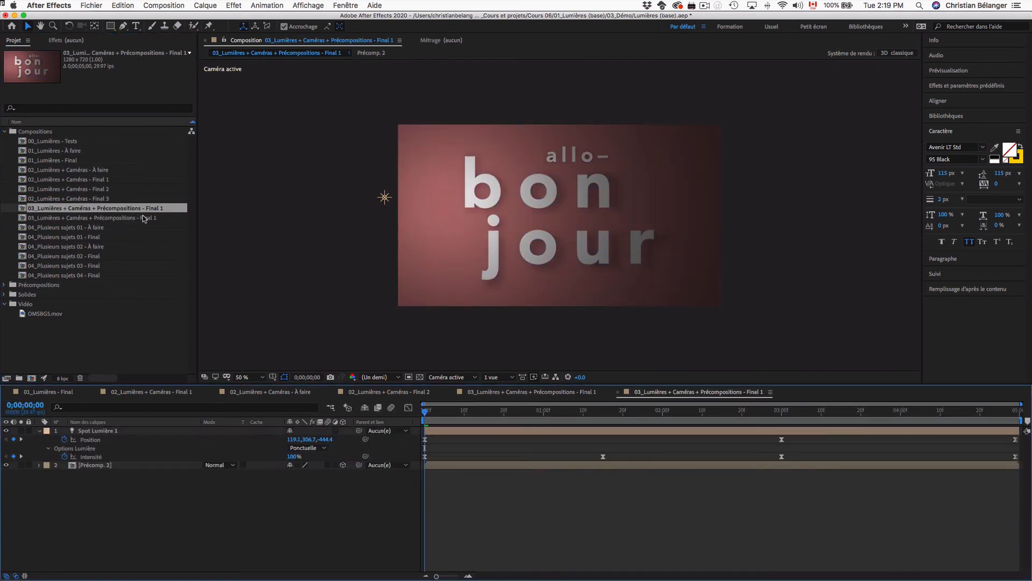
Step: Rename the 03 composition with the blue video background as 03_Lumières + Caméras + Précompositions - Final 2
double_click(143, 217)
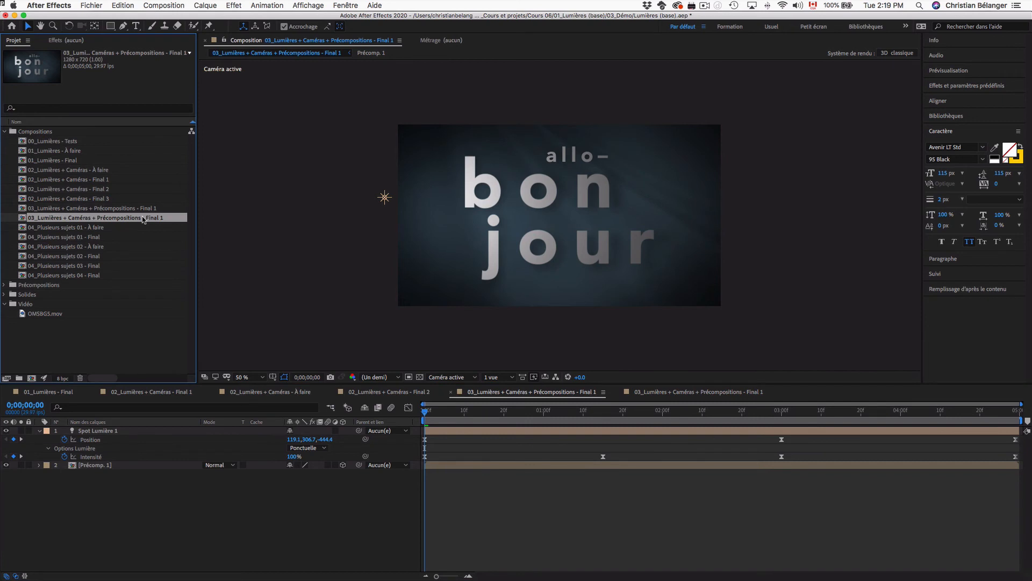
key(Return)
key(Right)
text(2)
key(Return)
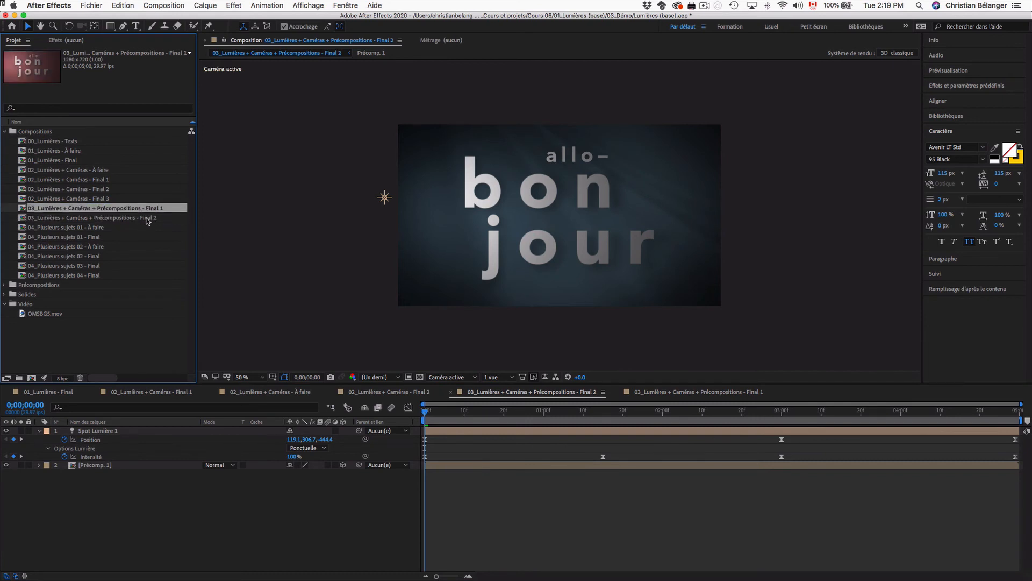
Step: Open Précomp. 2 from 03_Lumières + Caméras + Précompositions - Final 1 and preview its camera animation
double_click(148, 209)
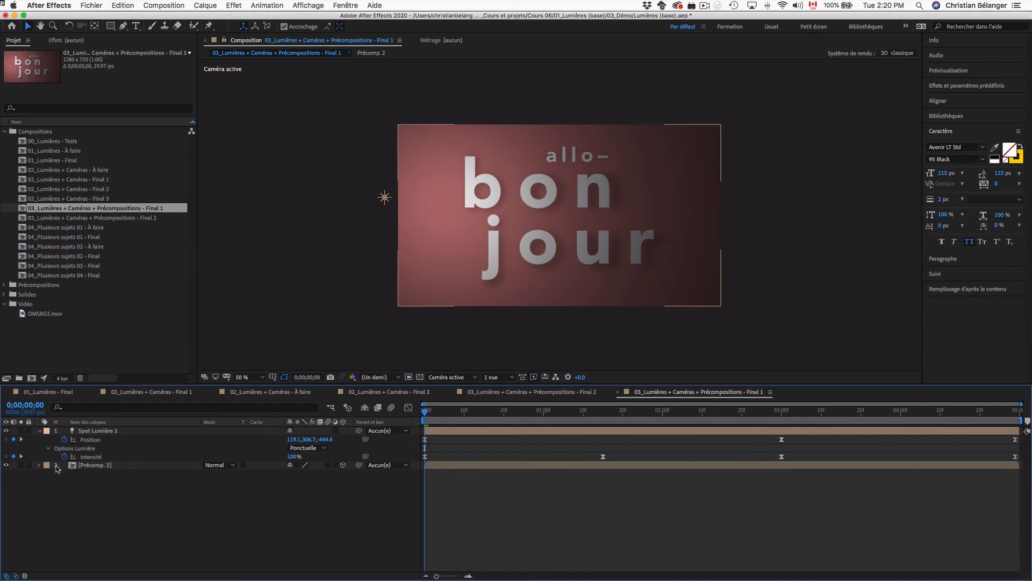
double_click(106, 465)
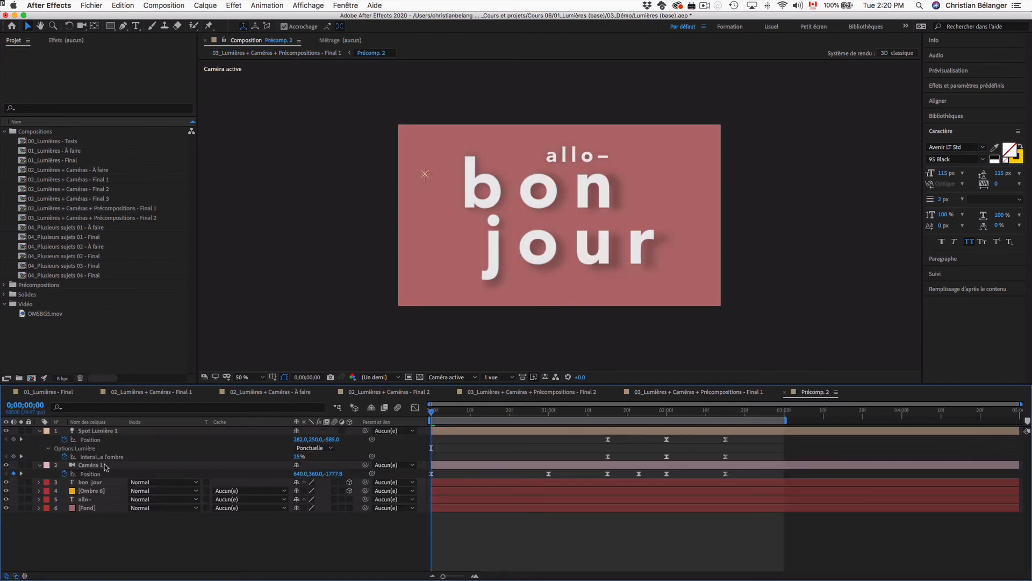
key(space)
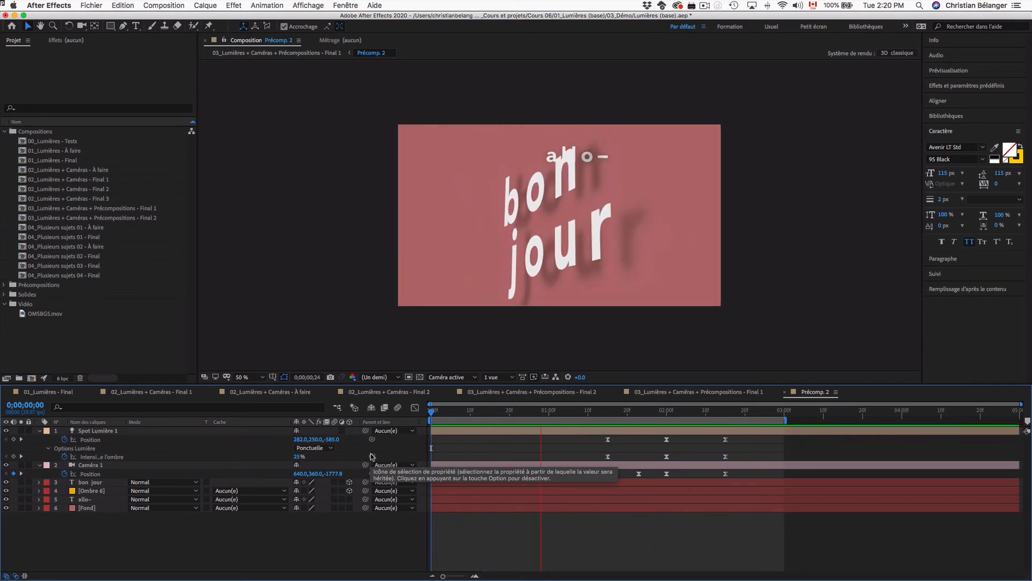
key(space)
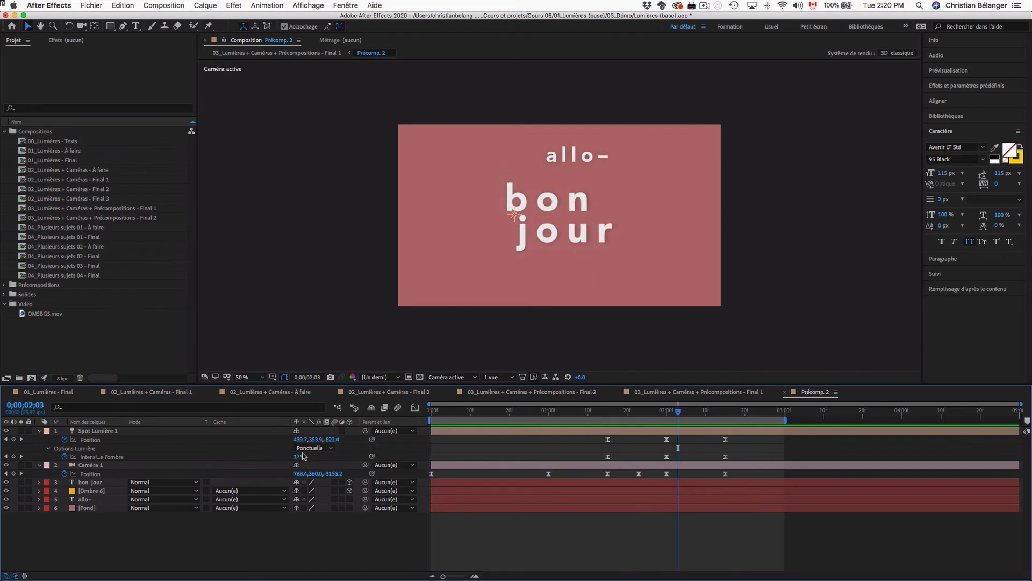
Step: Return to the parent composition, toggle Spot Lumière 1 off and on to compare, and preview the lit animation from the start
key(Tab)
click(235, 454)
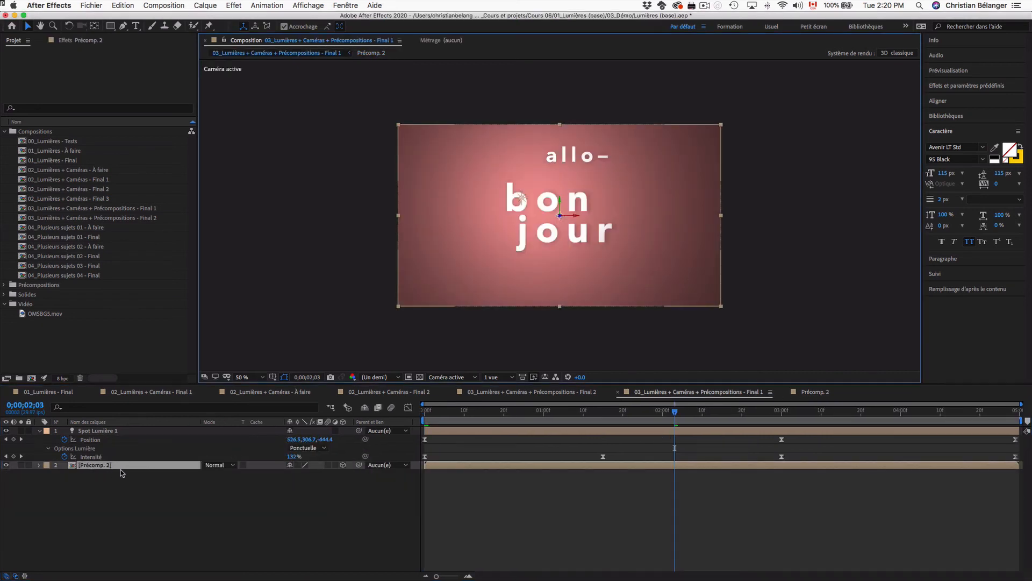
click(95, 431)
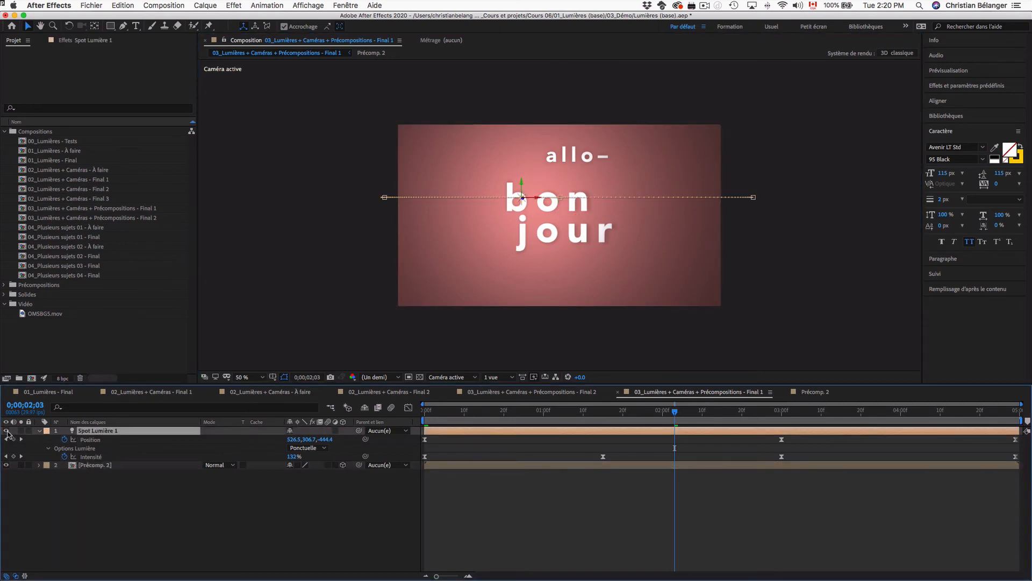
click(6, 430)
click(5, 430)
drag(433, 411, 407, 414)
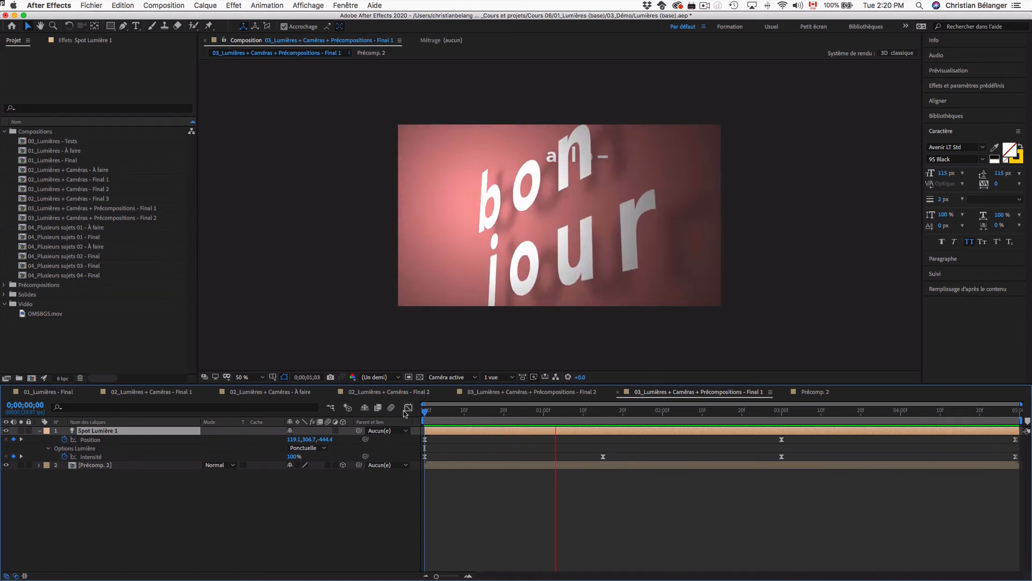
key(space)
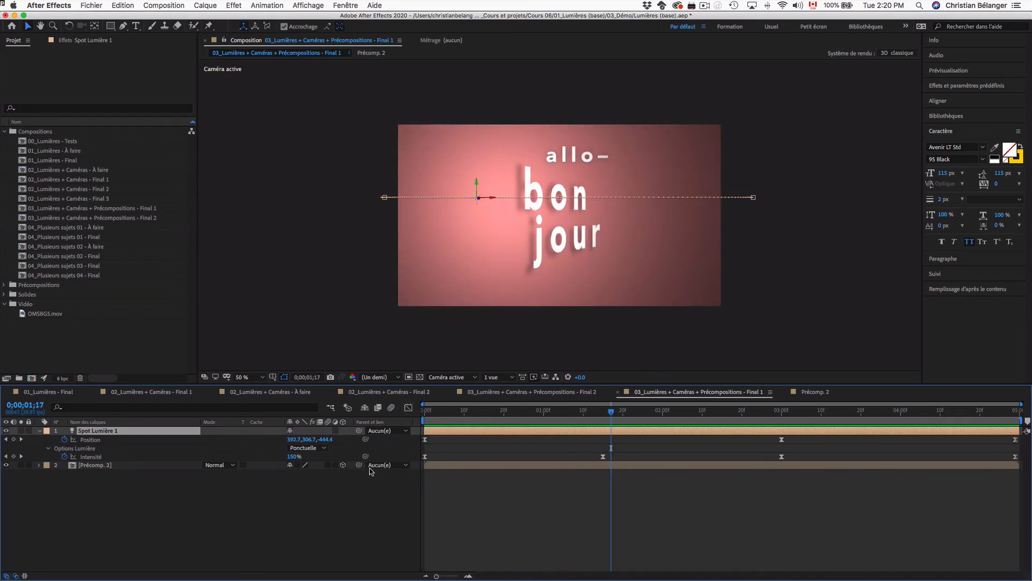
Step: Reopen Précomp. 2 to review its layers, then return to the parent composition 03_Lumières + Caméras + Précompositions - Final 1
click(107, 465)
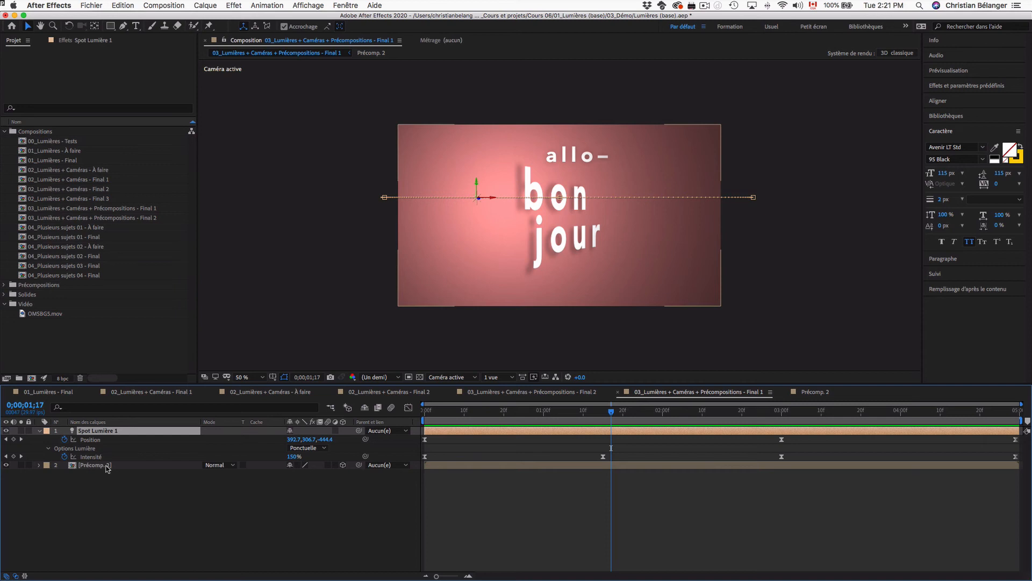
double_click(107, 466)
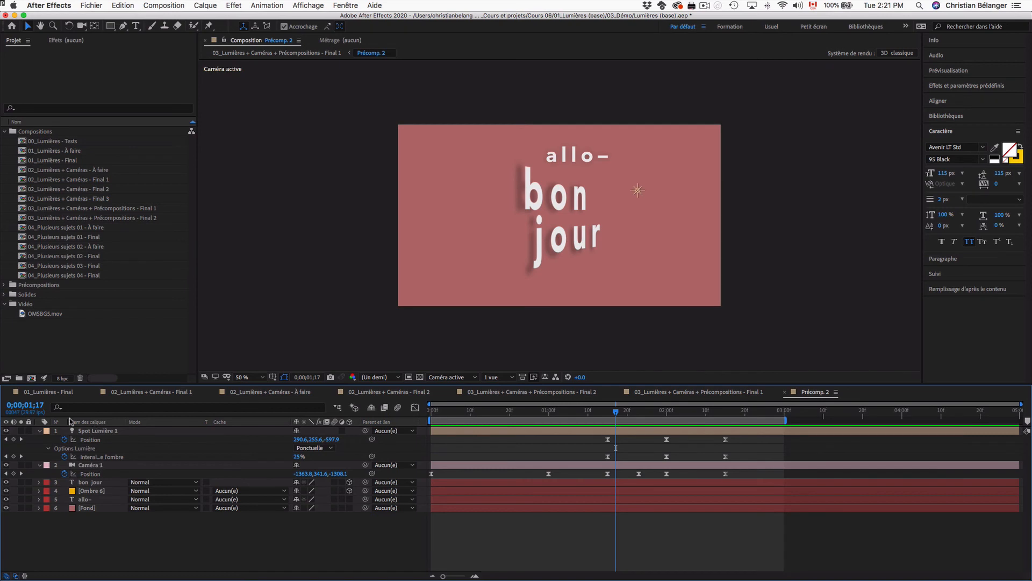
key(Tab)
click(102, 421)
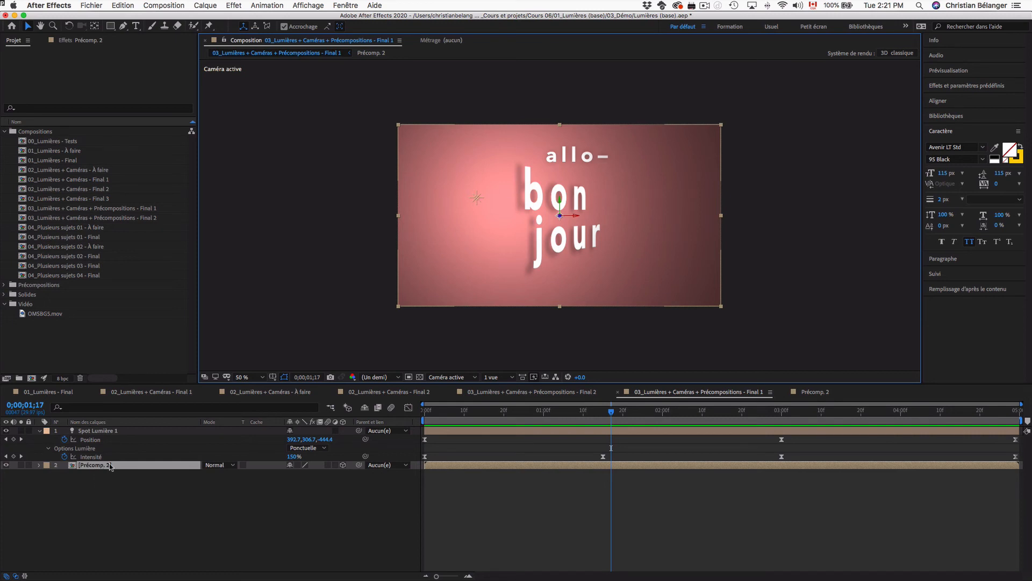
Step: Open 03_Lumières + Caméras + Précompositions - Final 2, enter its Précomp. 1, and preview the camera animation
click(126, 431)
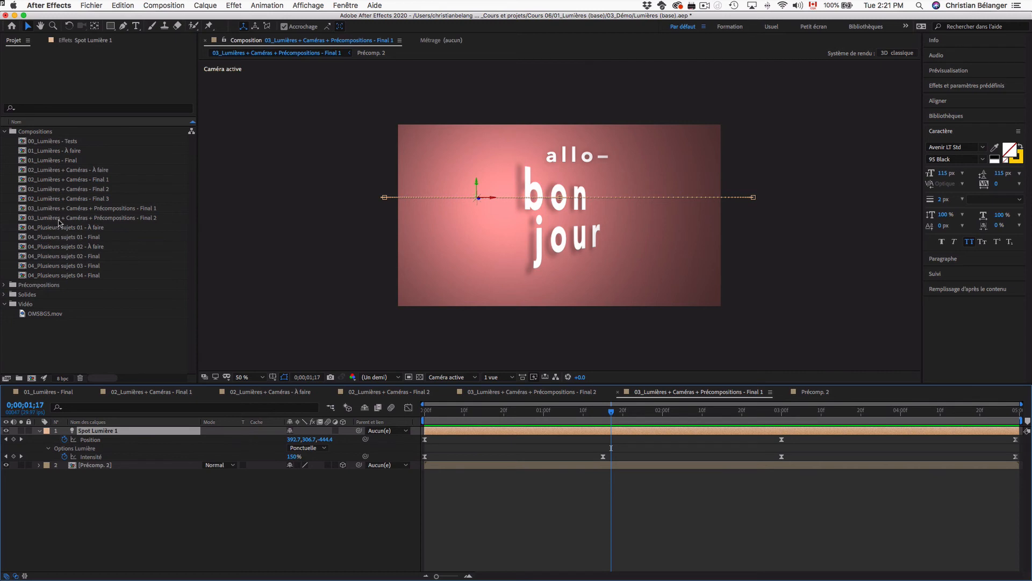
double_click(123, 219)
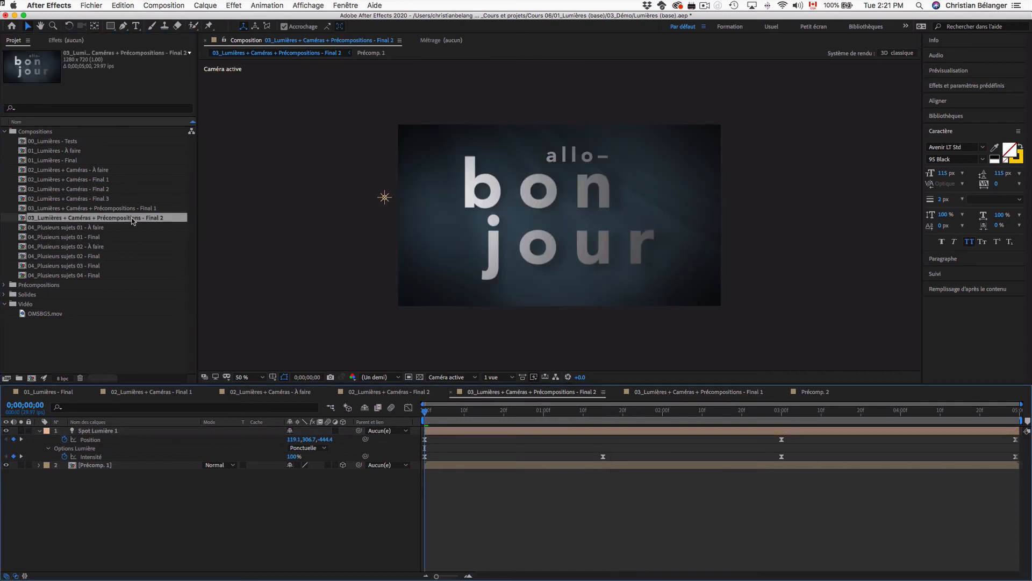
double_click(110, 466)
key(space)
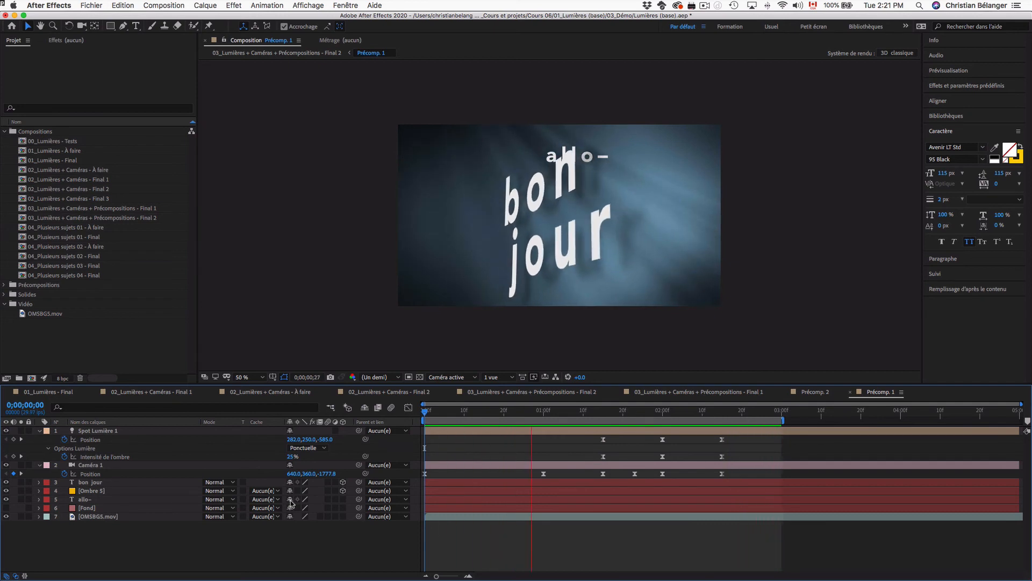
key(space)
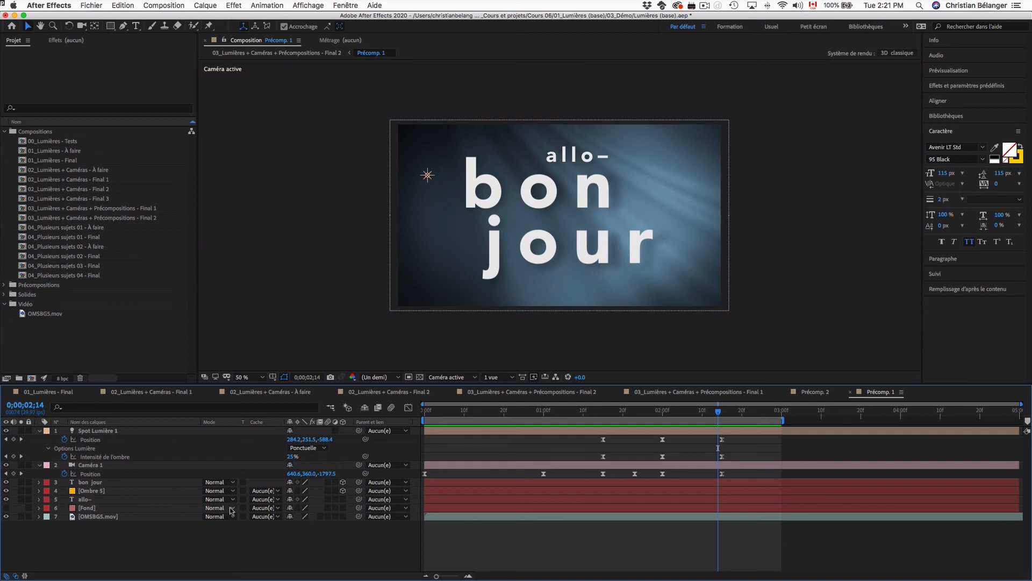
Step: Return to the parent composition, toggle Spot Lumière 1 off and on to compare, and move the playhead back to the start
key(Tab)
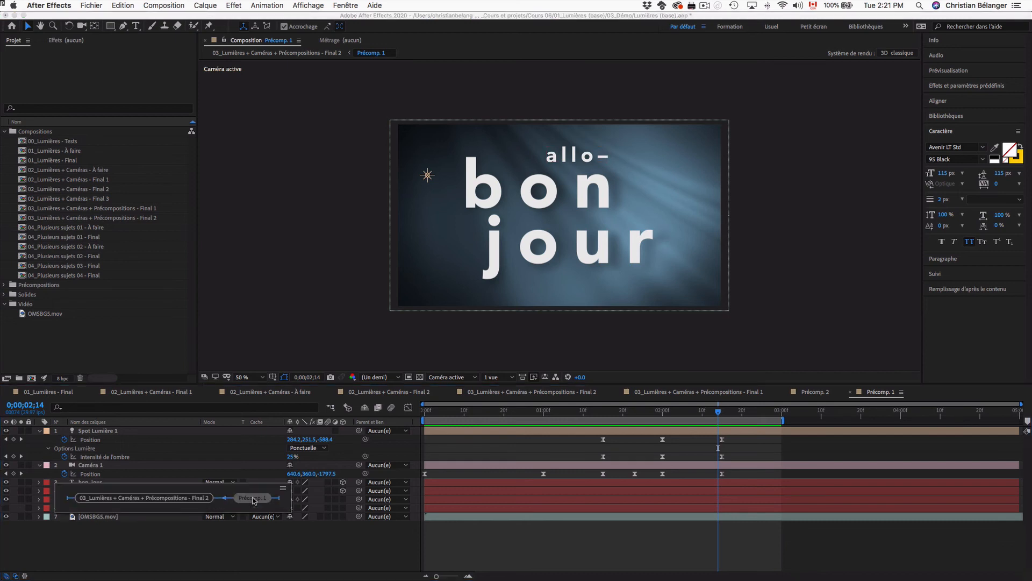
click(188, 502)
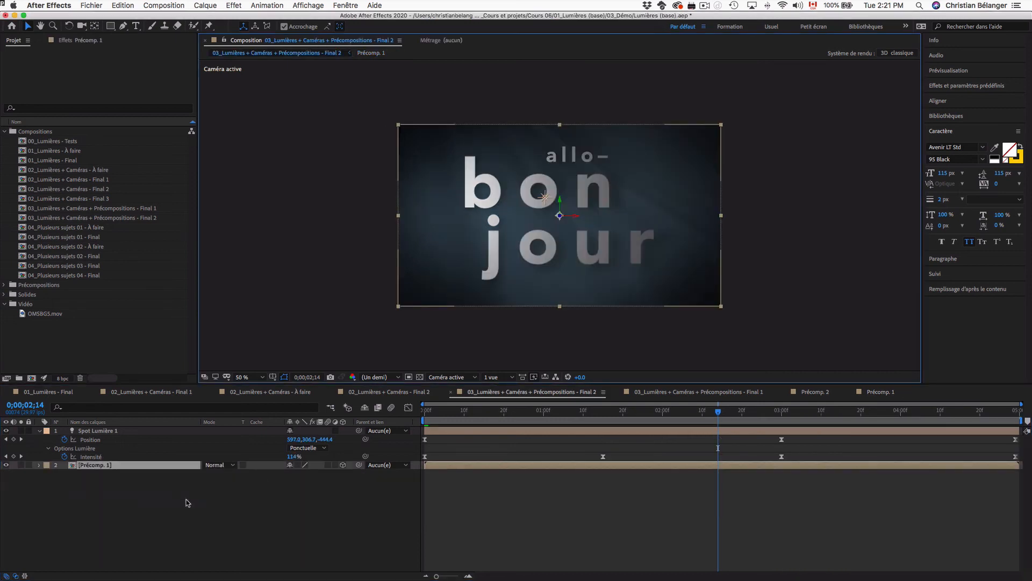
click(84, 433)
click(6, 431)
click(5, 431)
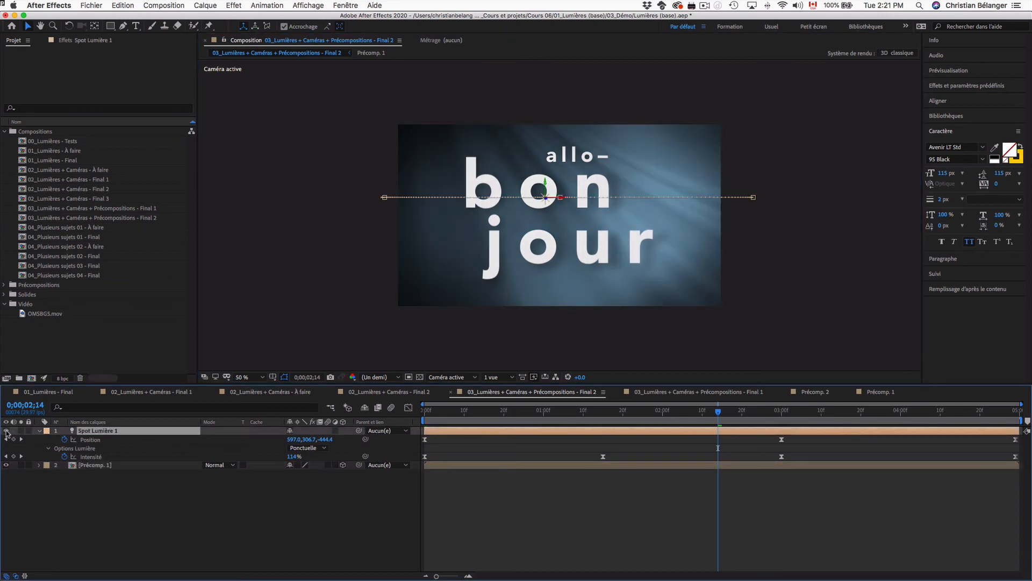
drag(444, 412, 393, 418)
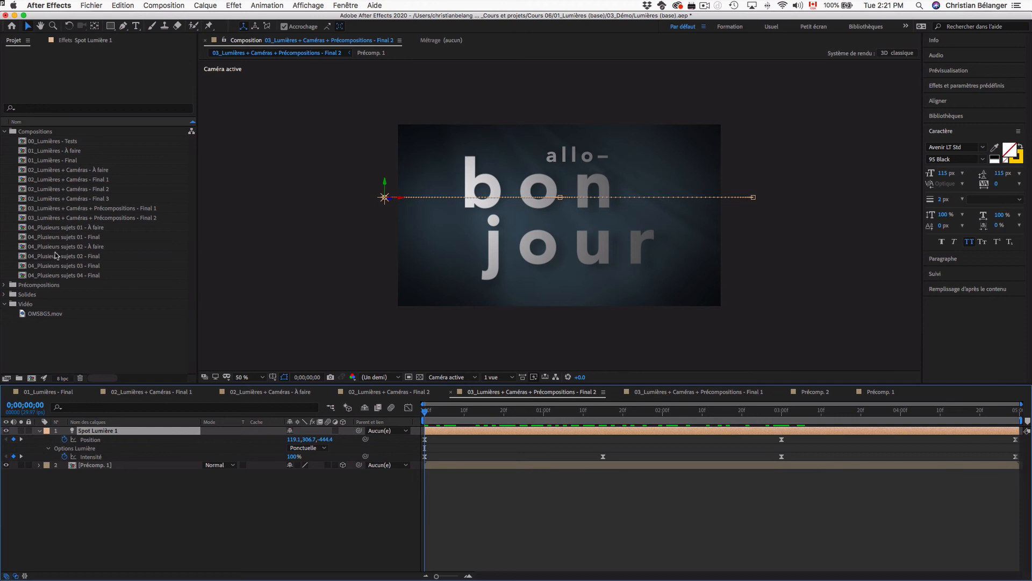
Step: Open 04_Plusieurs sujets 01 - À faire, then 04_Plusieurs sujets 01 - Final, and preview the finished light animation
double_click(74, 228)
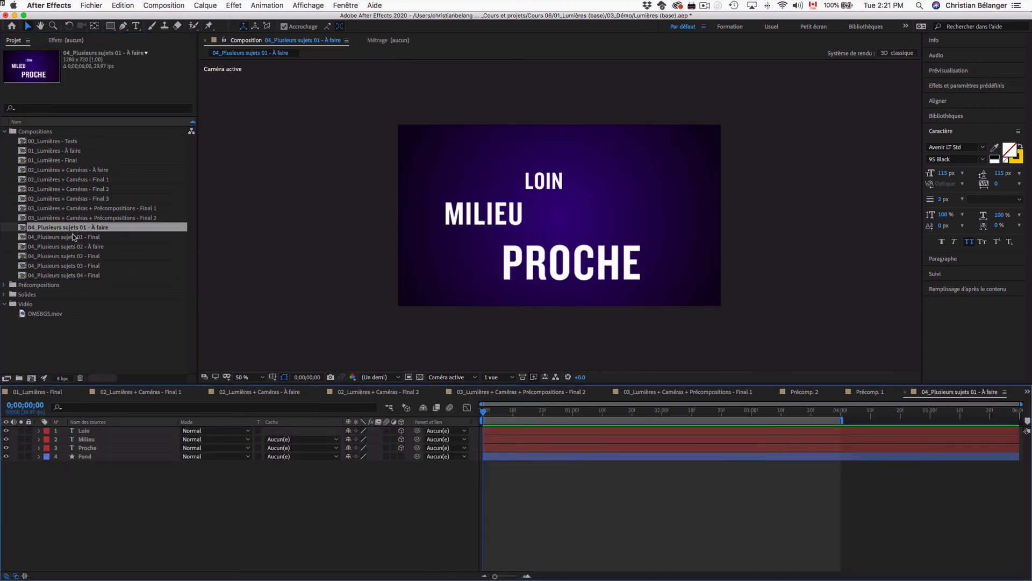
double_click(74, 237)
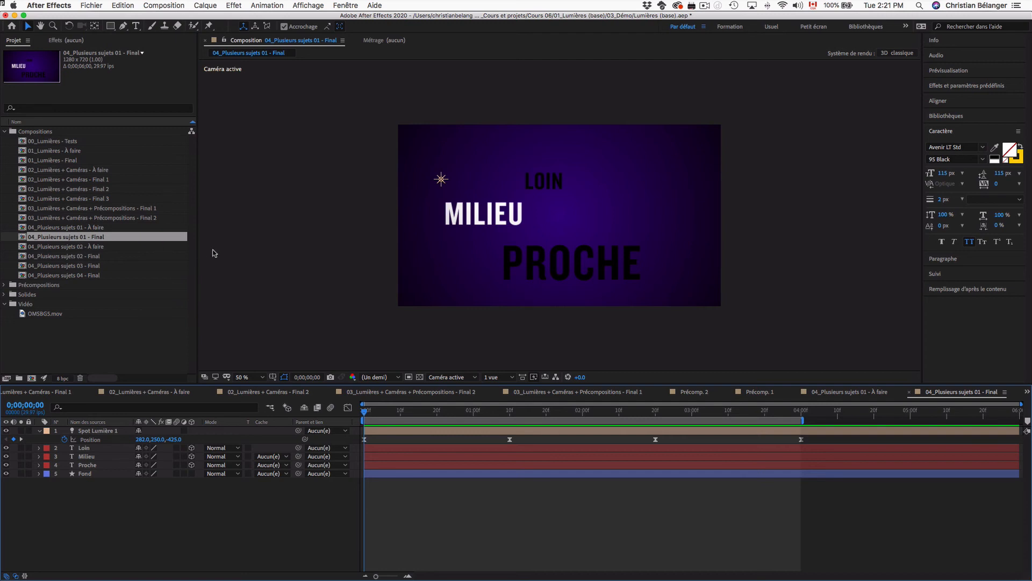
key(space)
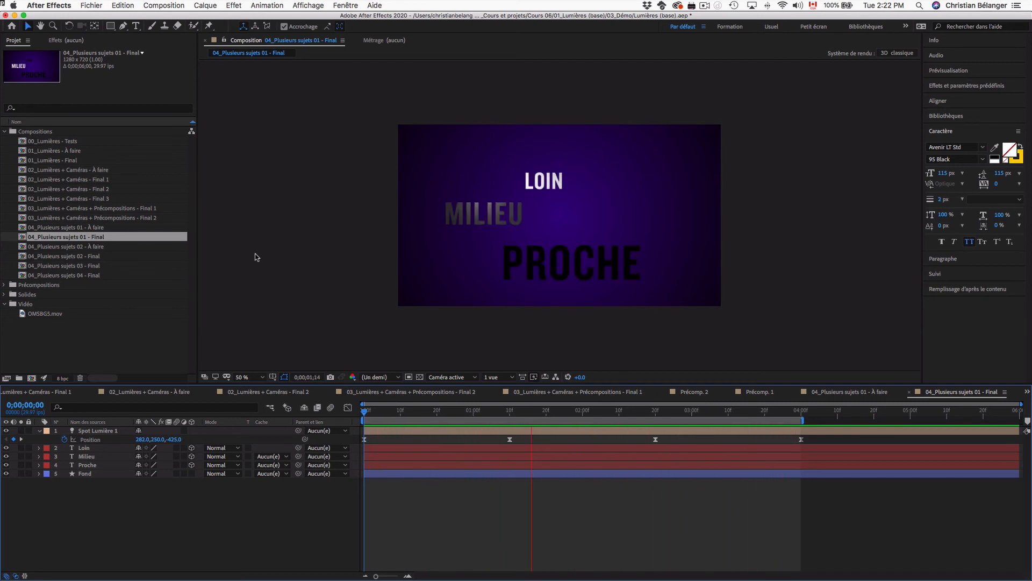
key(space)
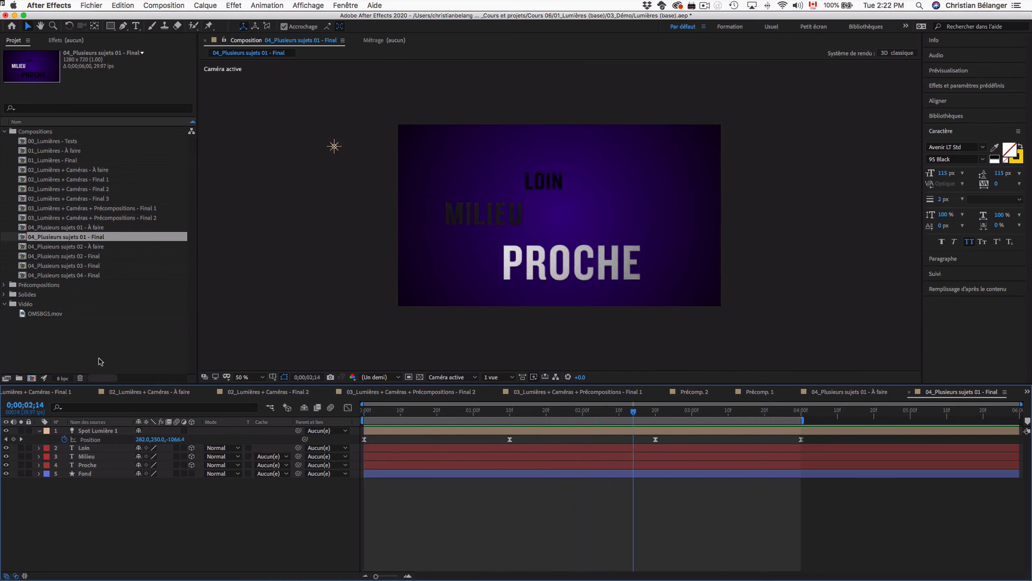
Step: Examine the light options of Spot Lumière 1, including the Retrait choices with Lisse kept, and collapse them
click(39, 431)
click(39, 431)
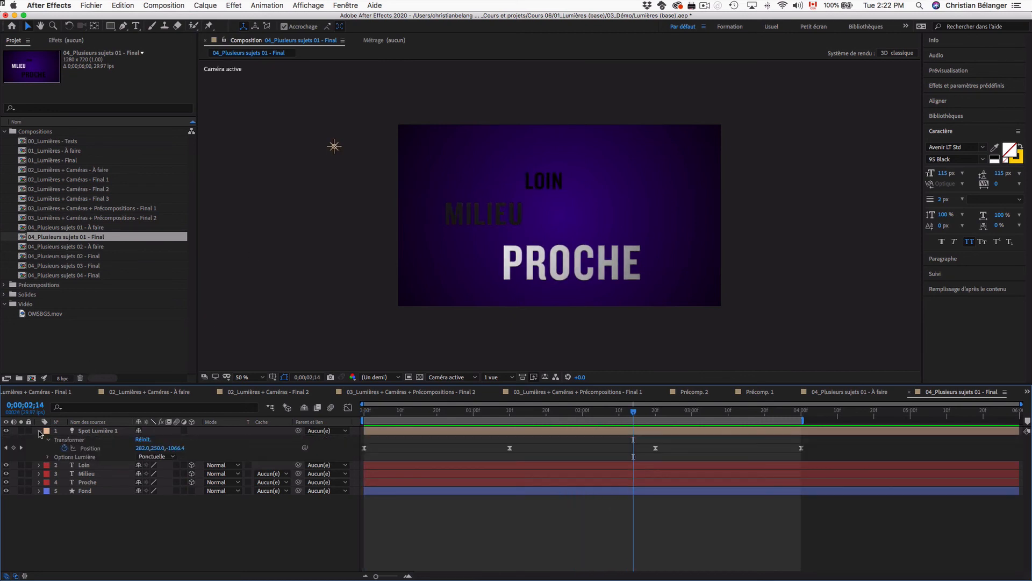
click(48, 457)
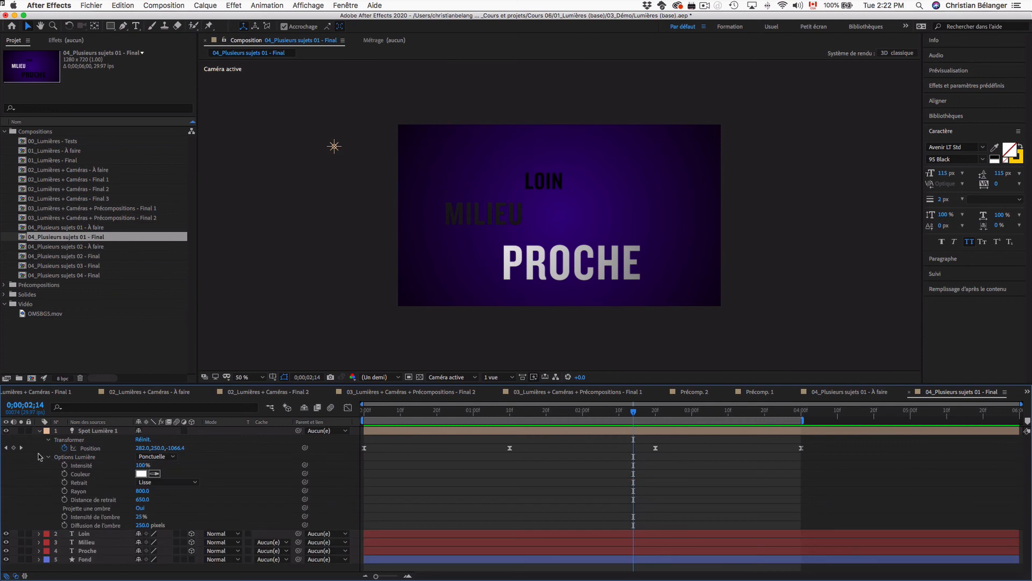
click(77, 484)
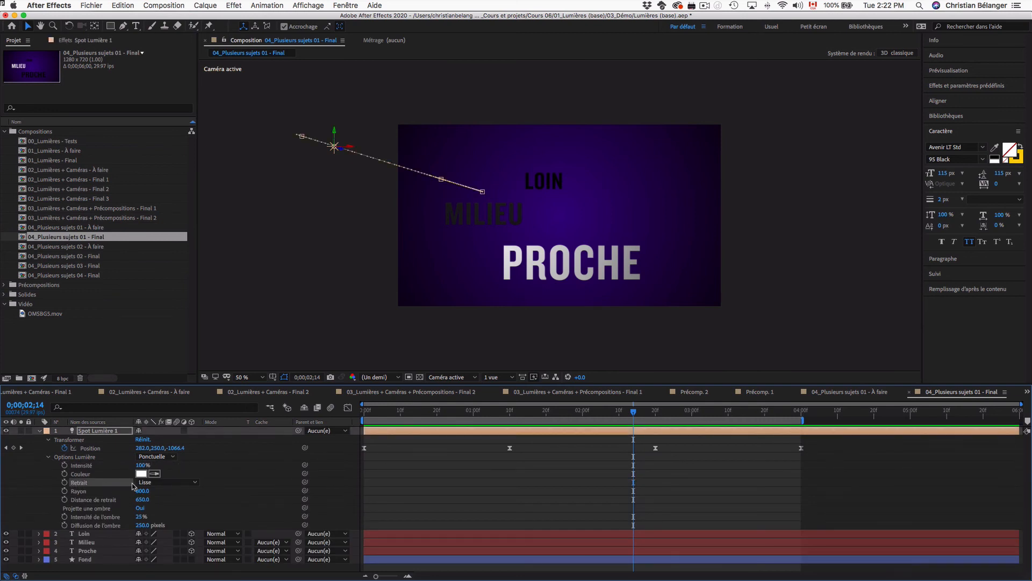
click(159, 482)
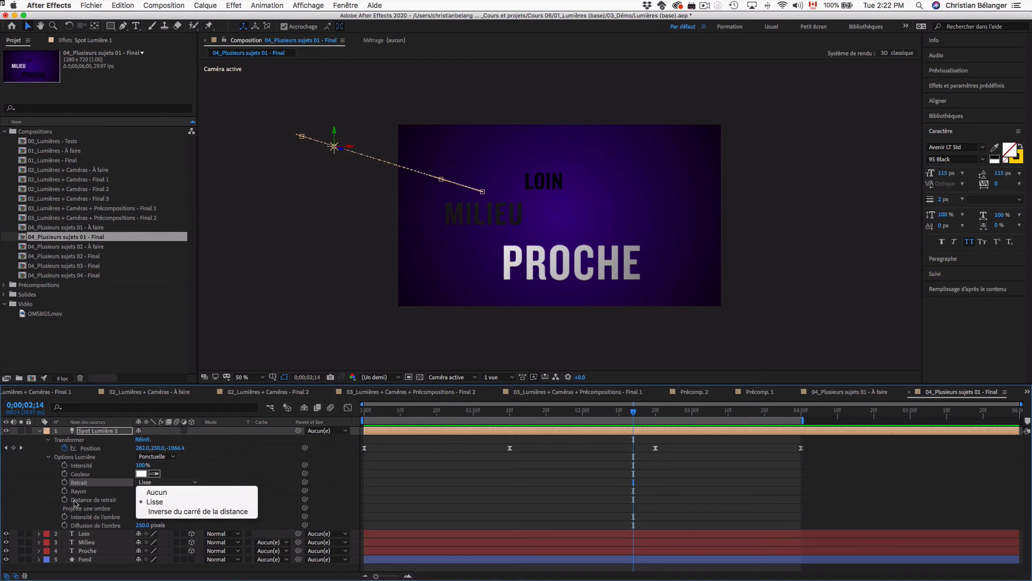
click(155, 501)
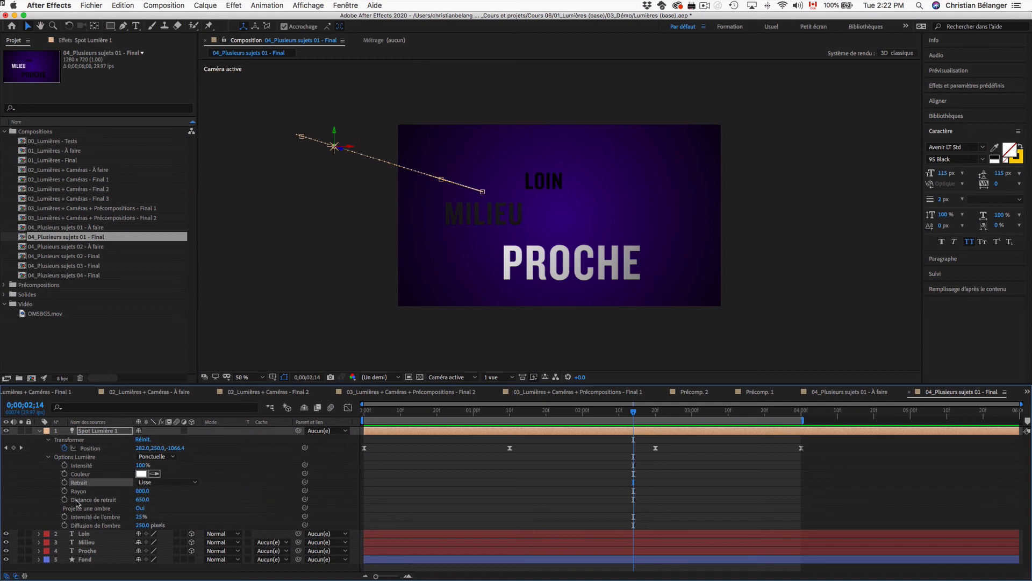
click(49, 457)
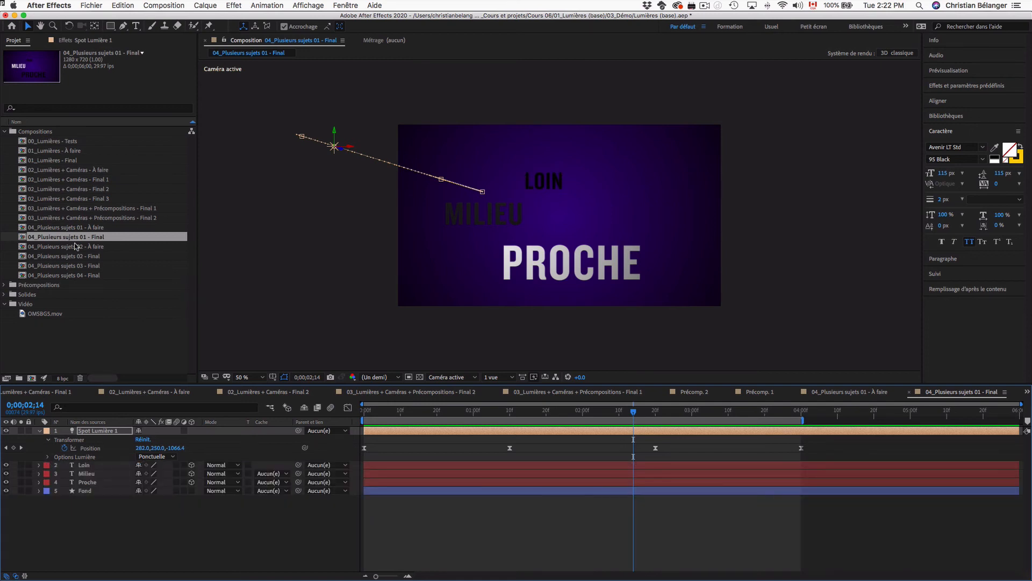
Step: Open 04_Plusieurs sujets 01 - À faire and reveal the Position of the Loin, Milieu and Proche layers to compare their depths
click(79, 228)
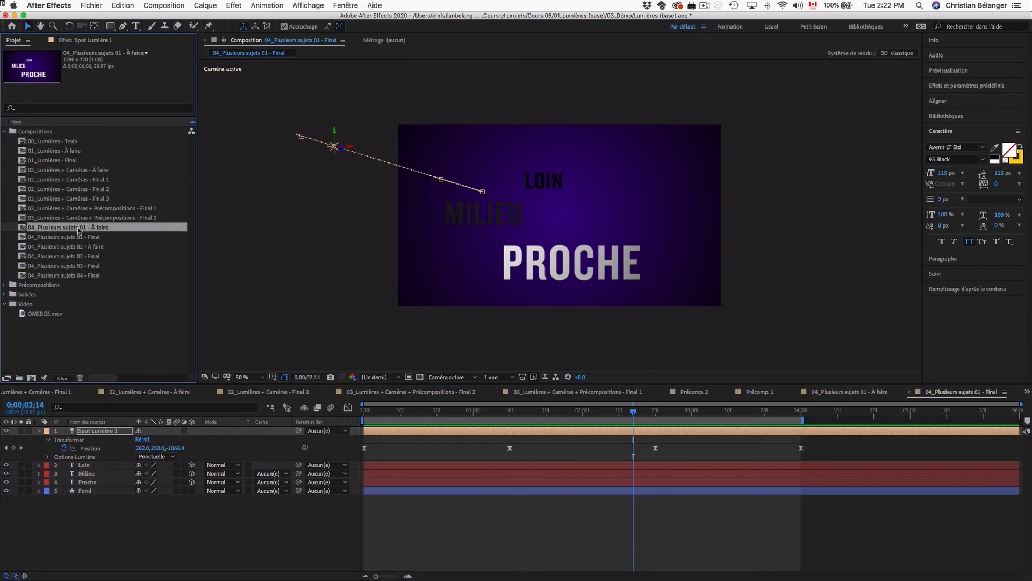
double_click(79, 227)
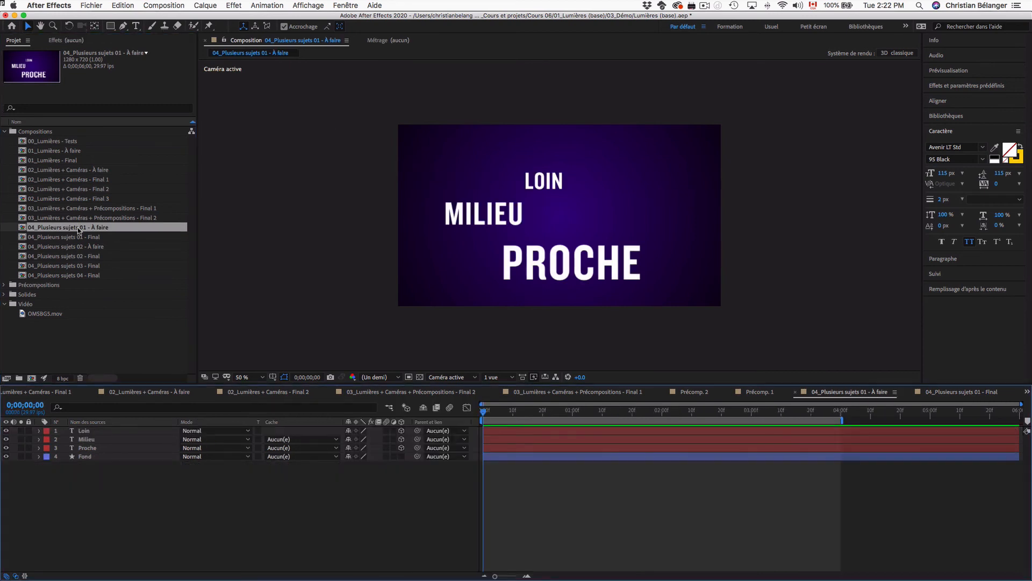
click(118, 429)
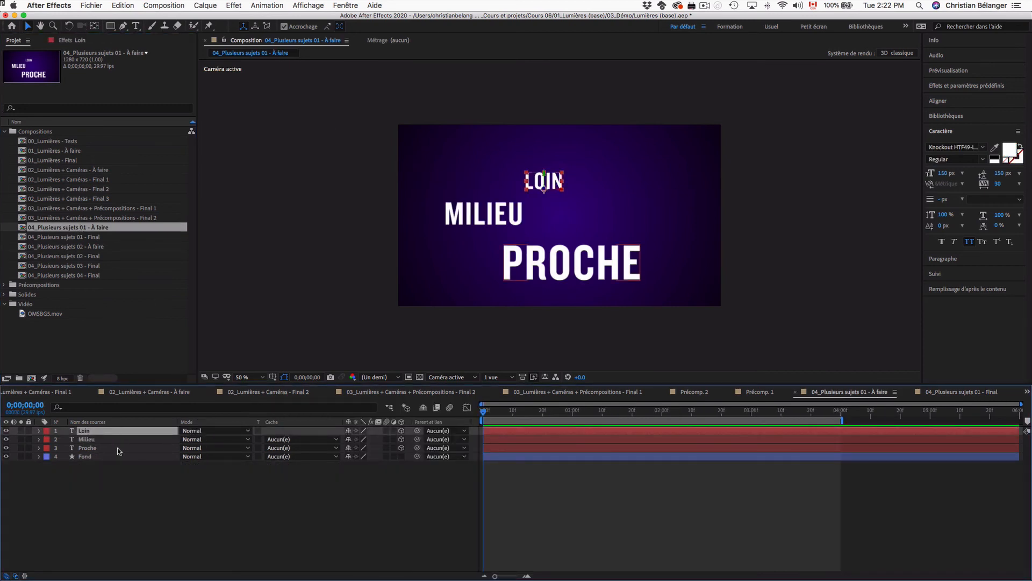
shift+click(119, 451)
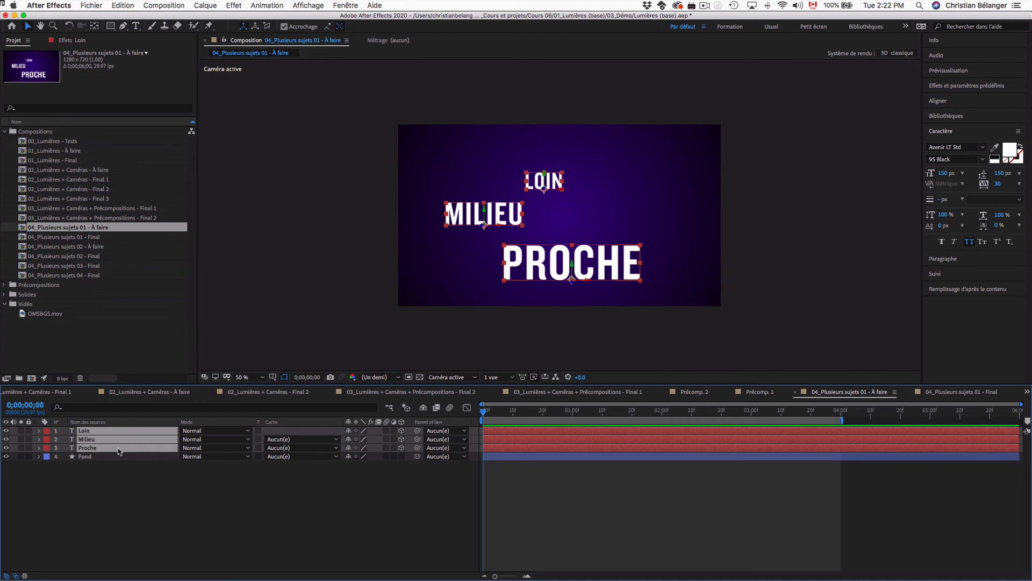
key(p)
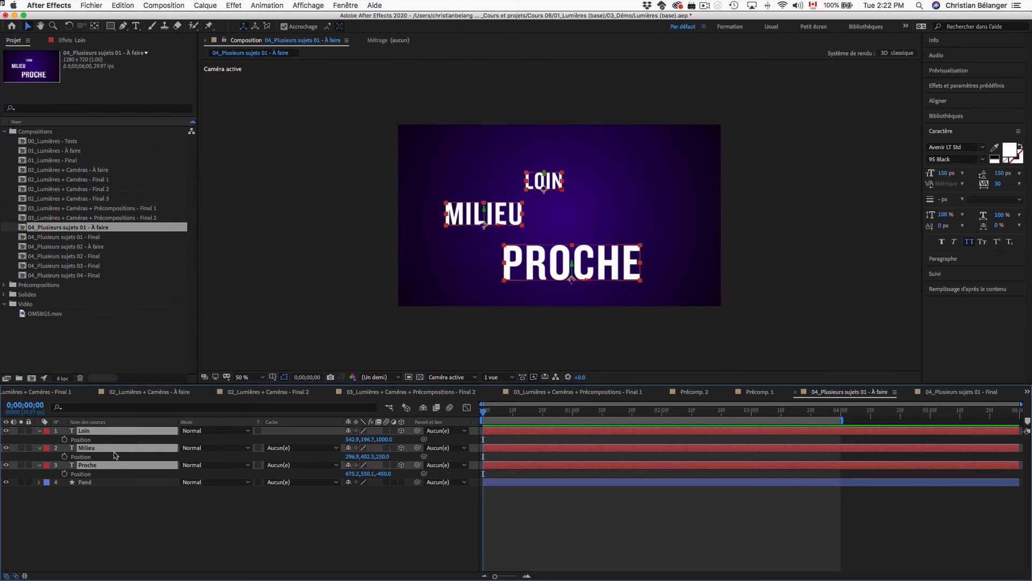
click(133, 514)
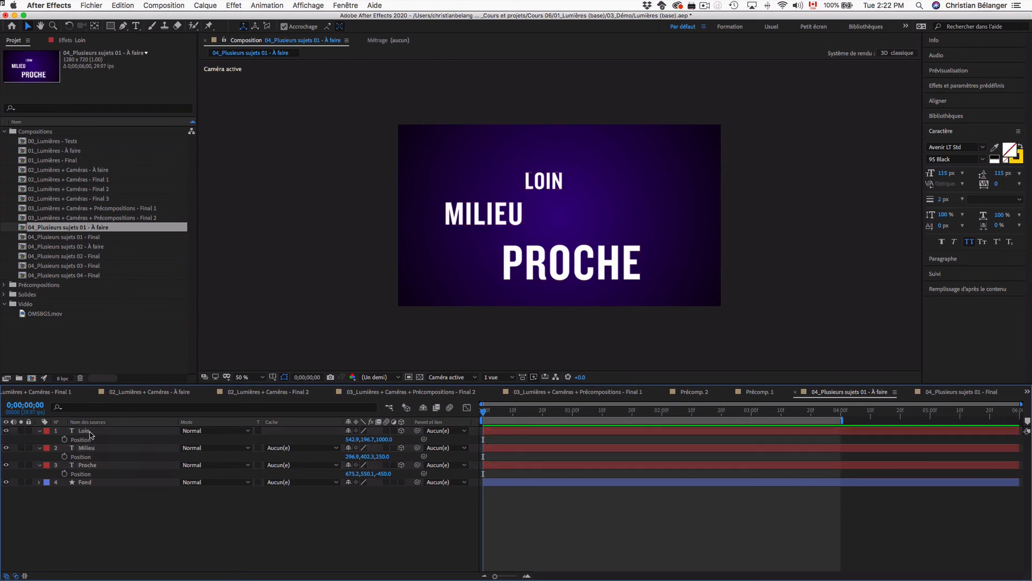
click(89, 432)
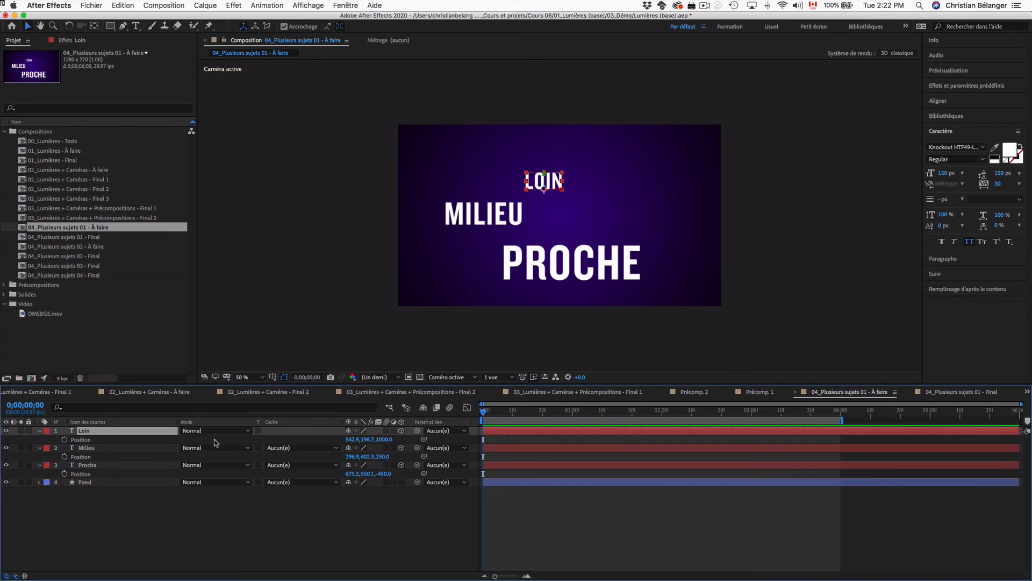
click(110, 448)
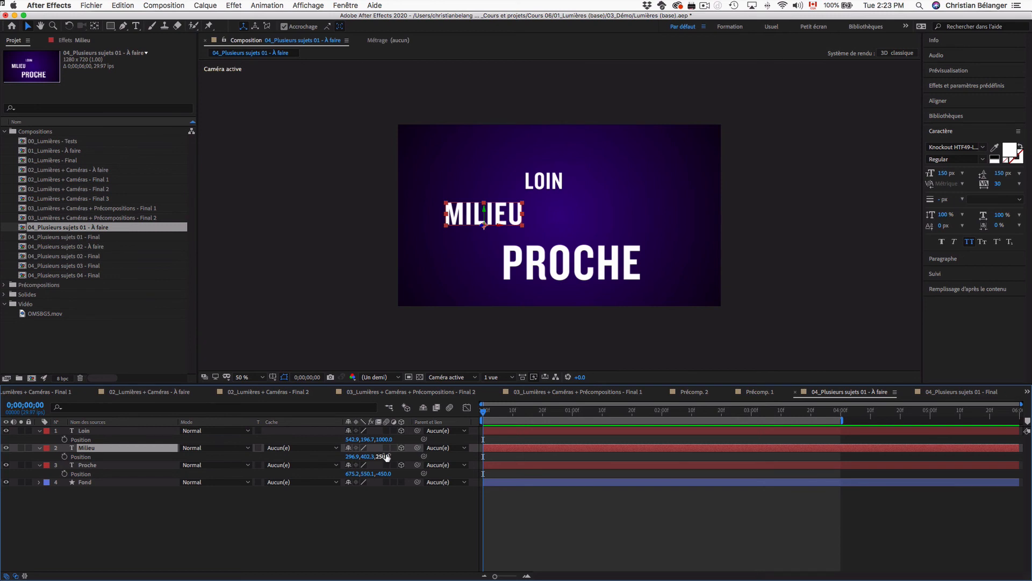
click(94, 471)
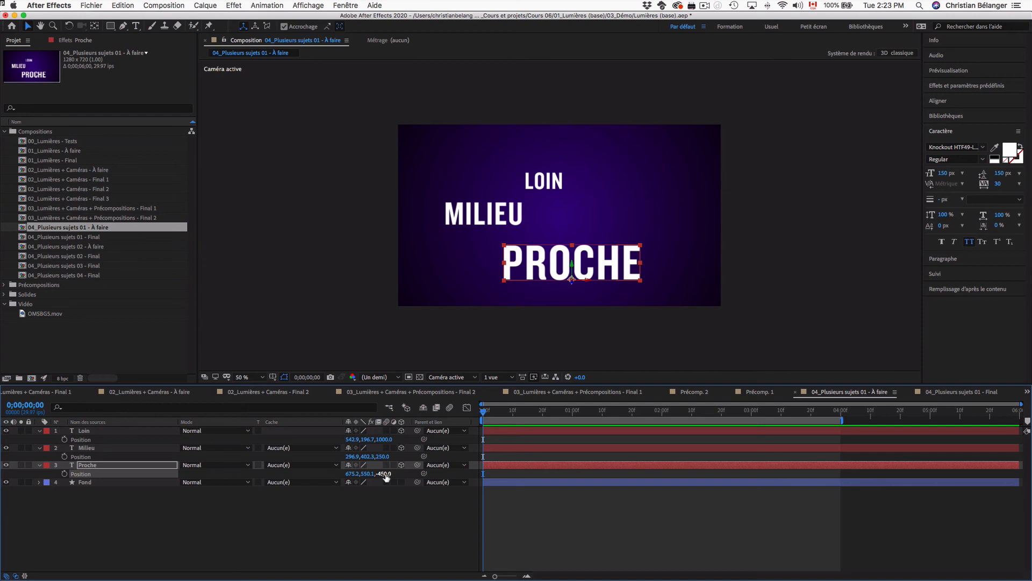
Step: Inspect the depth spacing of the three text layers from above in a two-view layout, and restore the single view
click(498, 377)
click(496, 406)
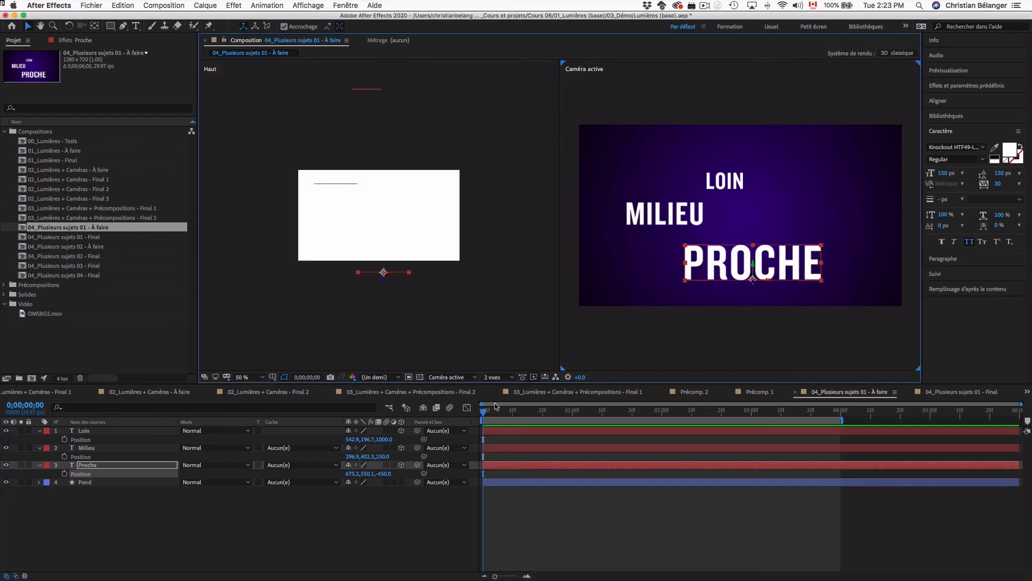
click(476, 272)
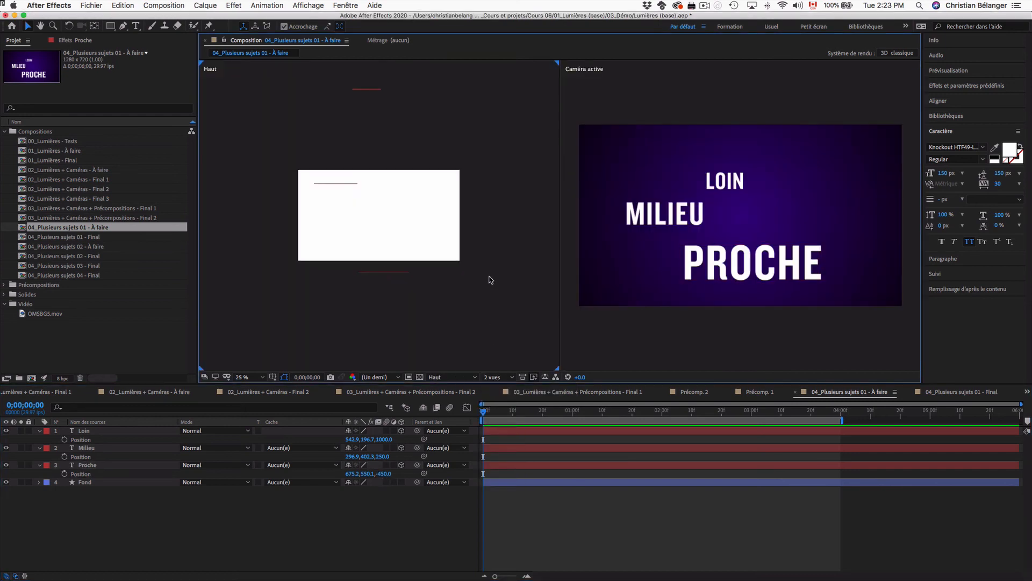
key(comma)
key(comma)
key(comma)
key(comma)
click(379, 244)
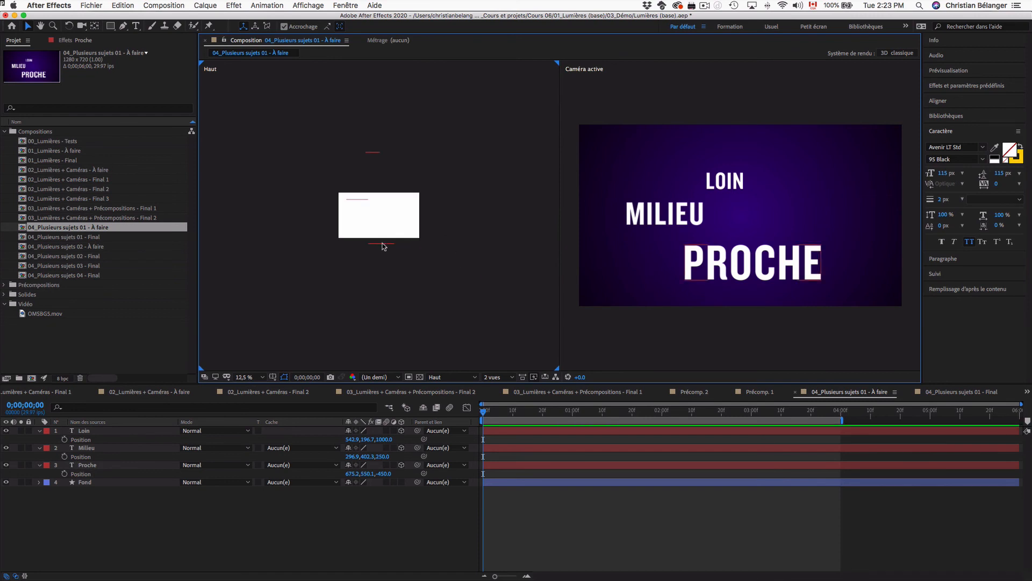
key(period)
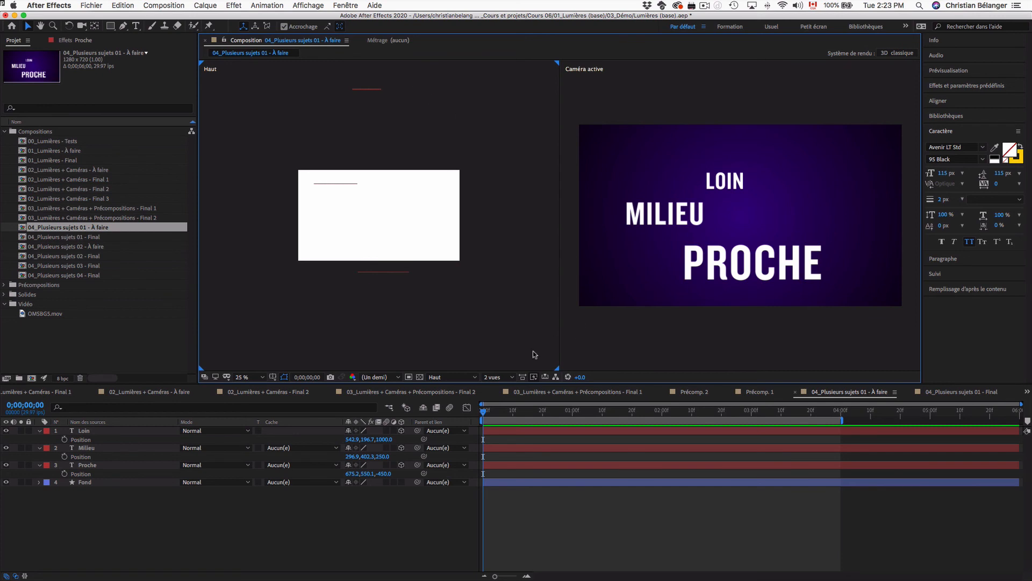
click(498, 377)
click(498, 414)
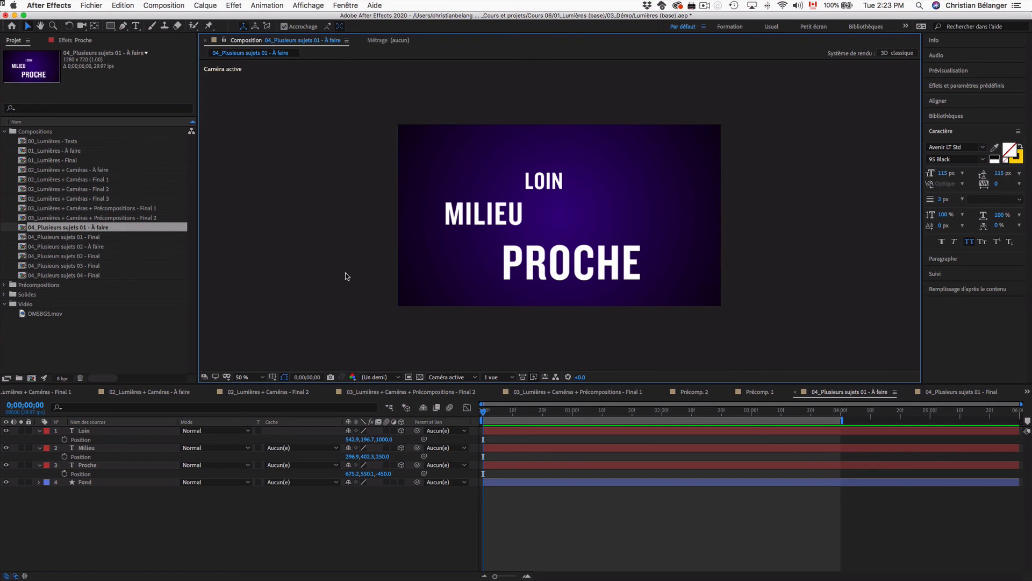
Step: Add a Ponctuelle light named Point Lumière 1 with 100% intensity, no attenuation, and shadow casting at 100% intensity with 0 px diffusion
click(210, 5)
mouse_move(232, 20)
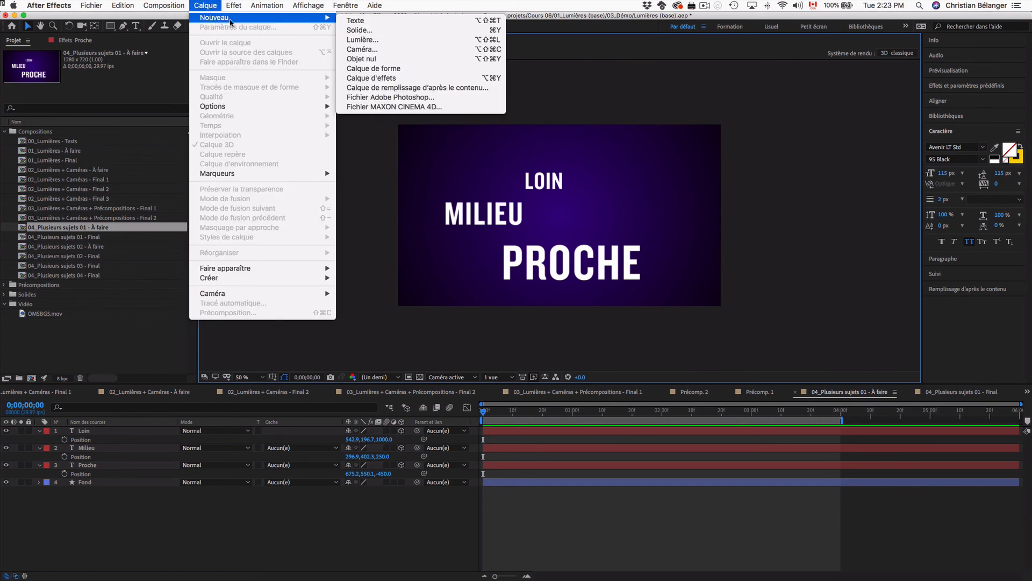
click(373, 39)
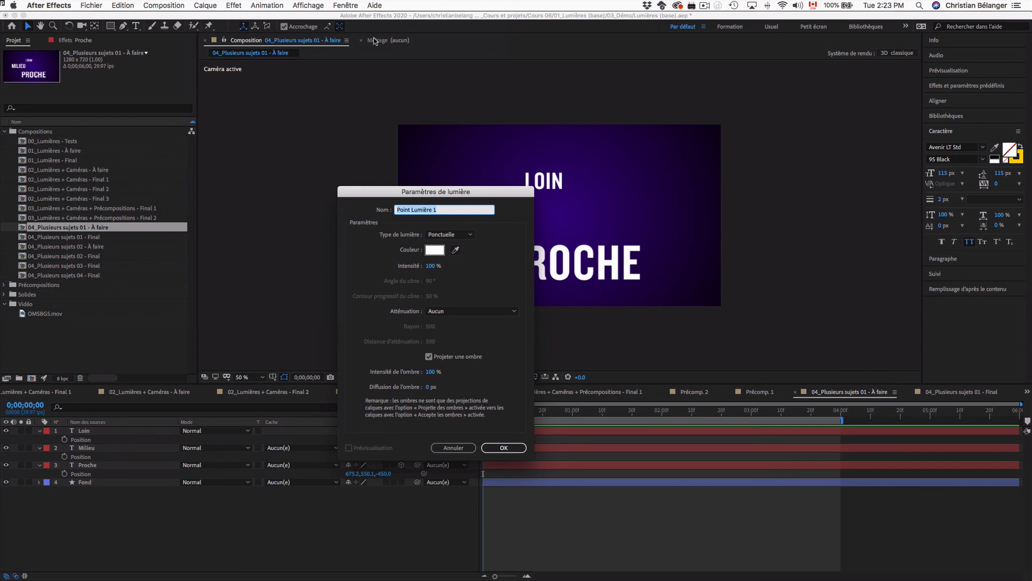
click(504, 447)
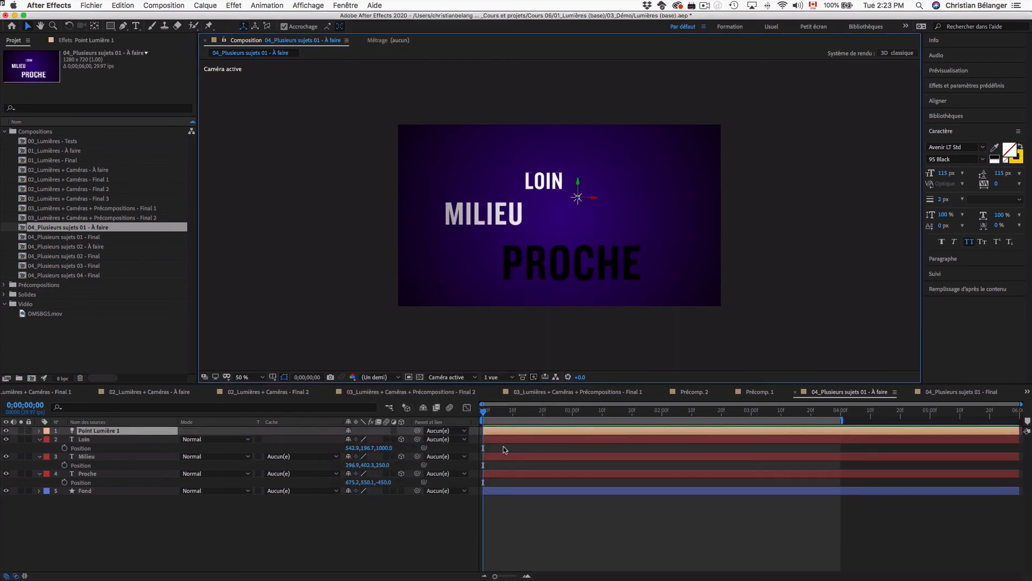
Step: Expand Point Lumière 1's transform and light options, and move the light to position 415.3, 353.7, -475.4
click(38, 431)
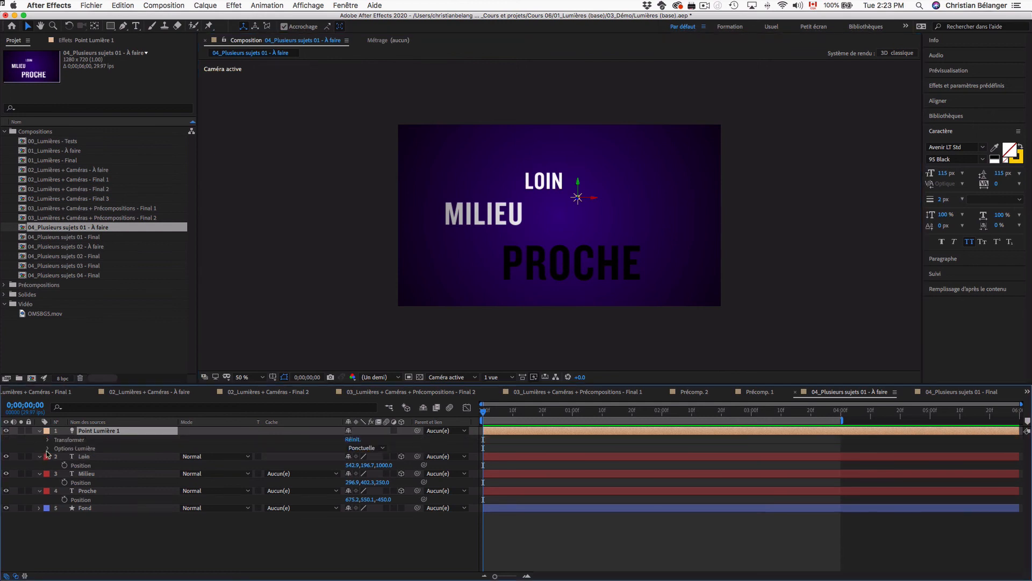
click(47, 448)
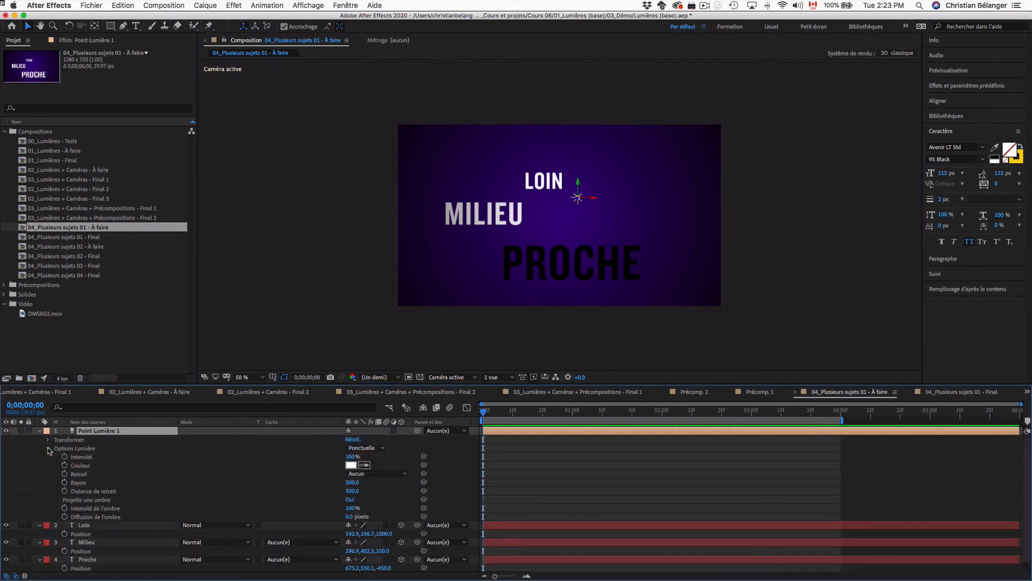
click(76, 474)
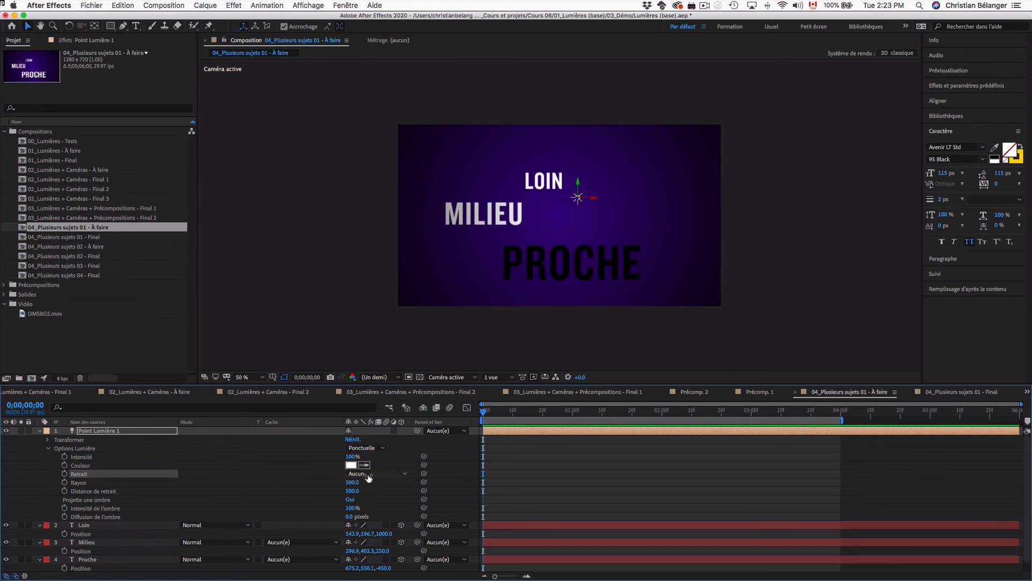
click(49, 440)
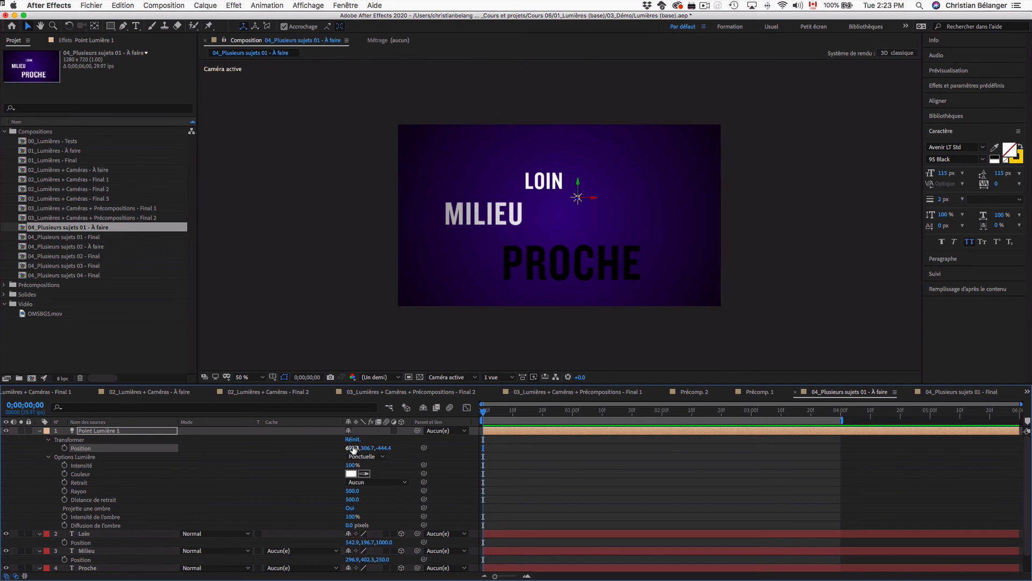
drag(353, 449, 204, 449)
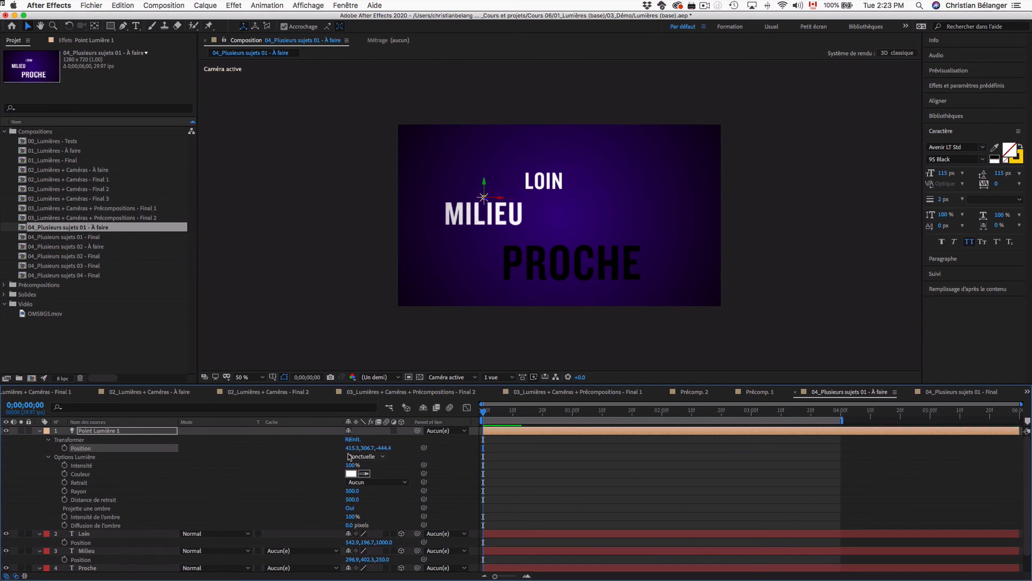
mouse_move(366, 448)
mouse_down()
mouse_move(473, 446)
mouse_move(323, 448)
mouse_move(403, 448)
mouse_up()
drag(404, 448, 373, 450)
Step: Switch to two horizontal views and shift Point Lumière 1 in depth around the text layers, ending at Z -635.4
click(493, 377)
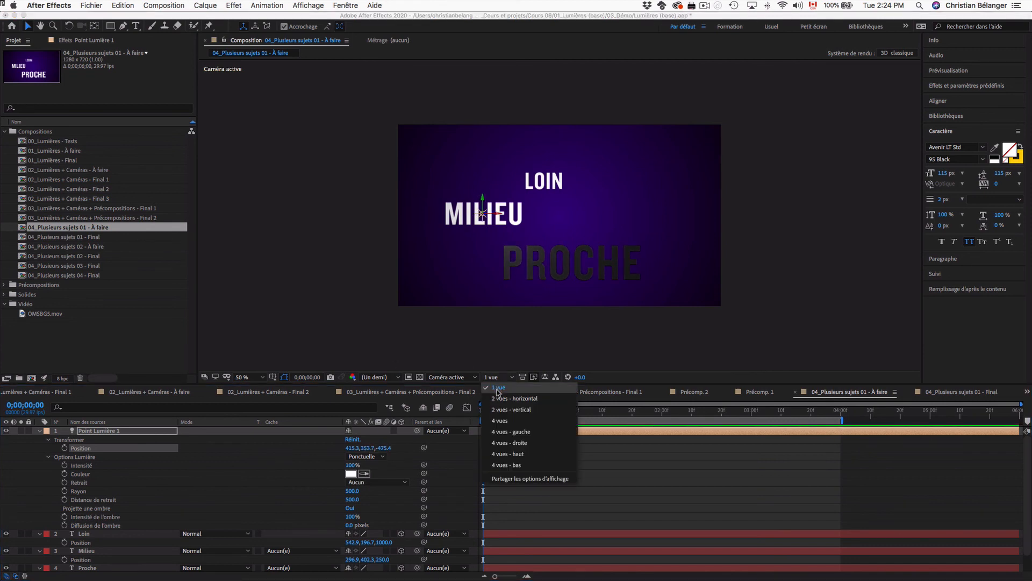
click(500, 398)
drag(383, 449, 431, 438)
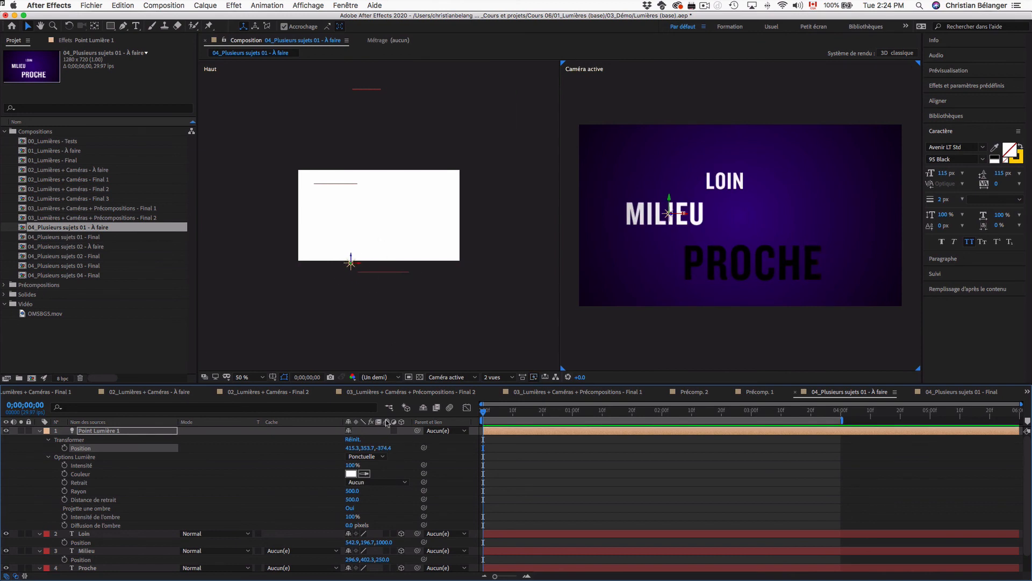
drag(383, 450, 447, 444)
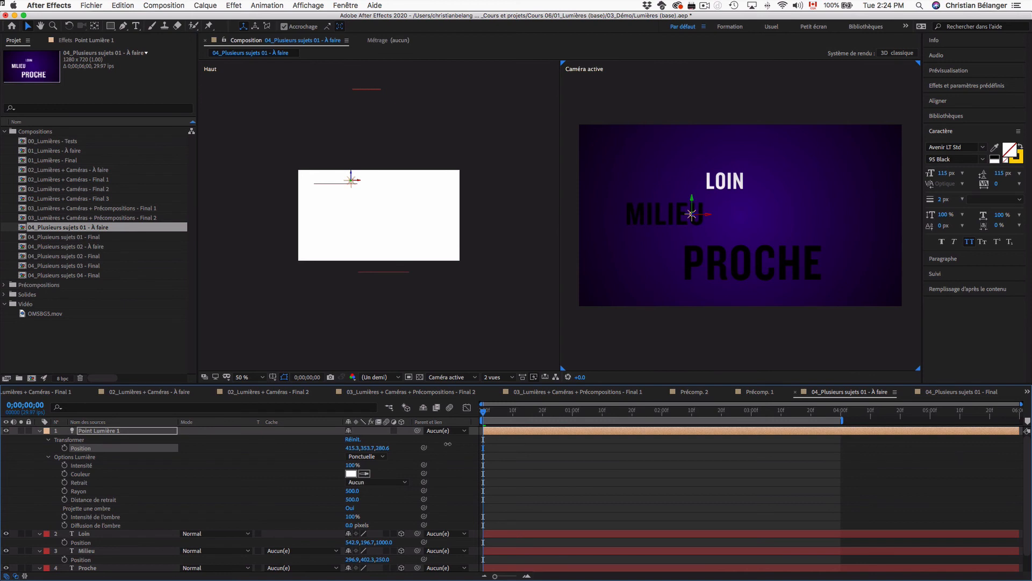
drag(447, 445, 420, 446)
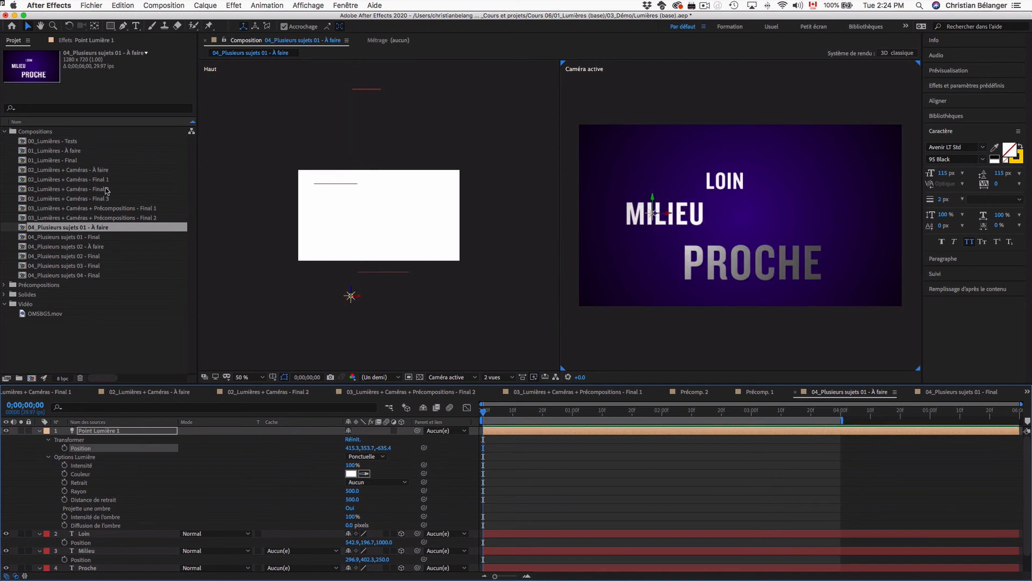
Step: Open 04_Plusieurs sujets 01 - Final, examine its light animation from above in two horizontal views, and return to the first frame
double_click(99, 237)
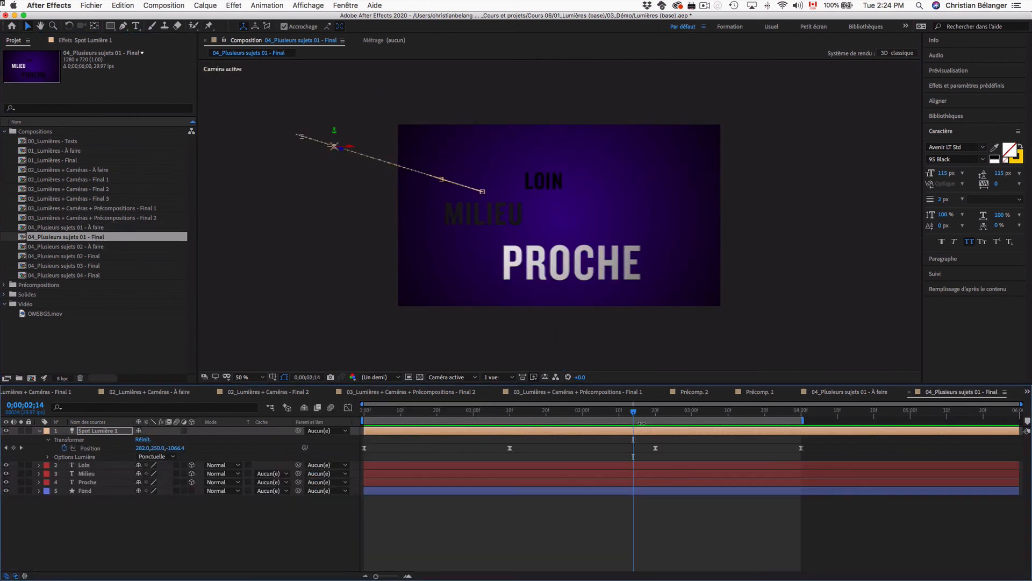
drag(632, 414, 453, 419)
click(495, 377)
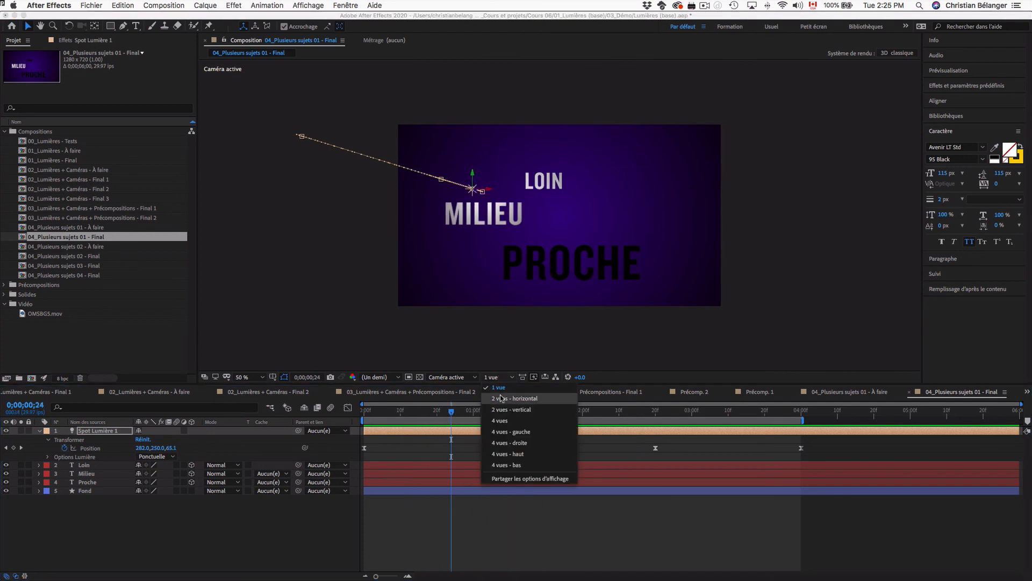
click(501, 401)
drag(455, 416, 798, 413)
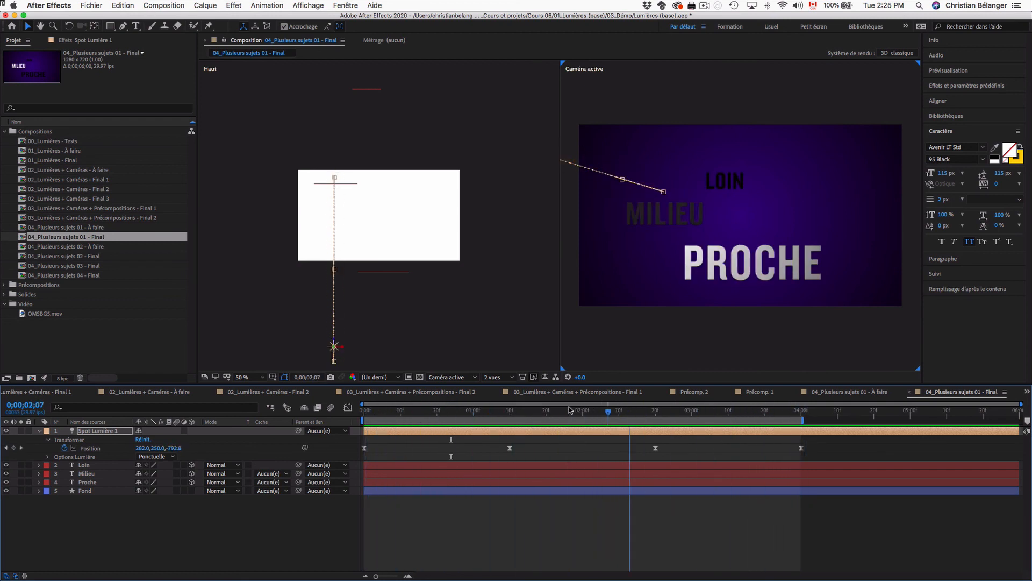
key(Home)
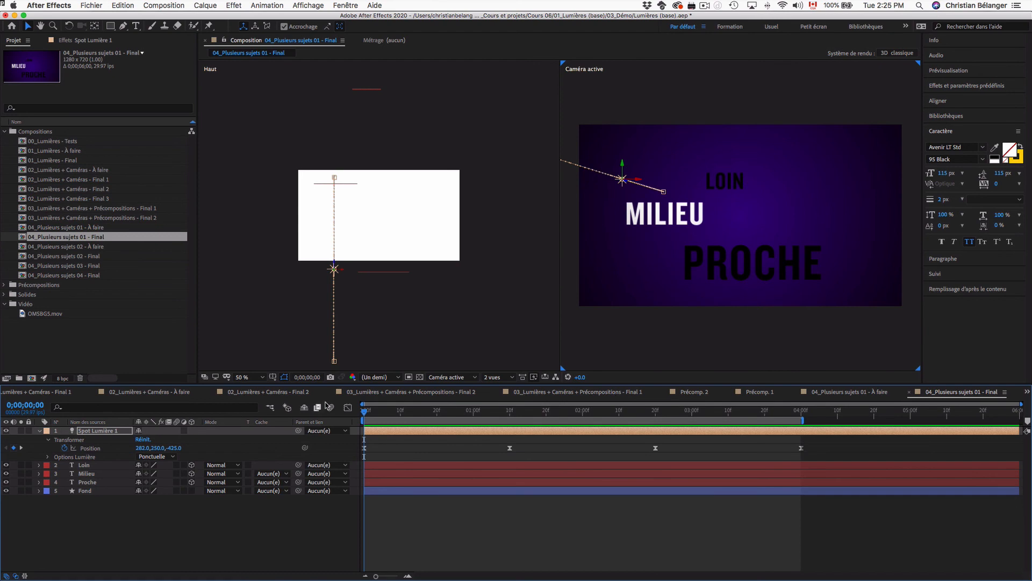
Step: Return to 04_Plusieurs sujets 01 - À faire and set Point Lumière 1's Retrait to Lisse
double_click(101, 229)
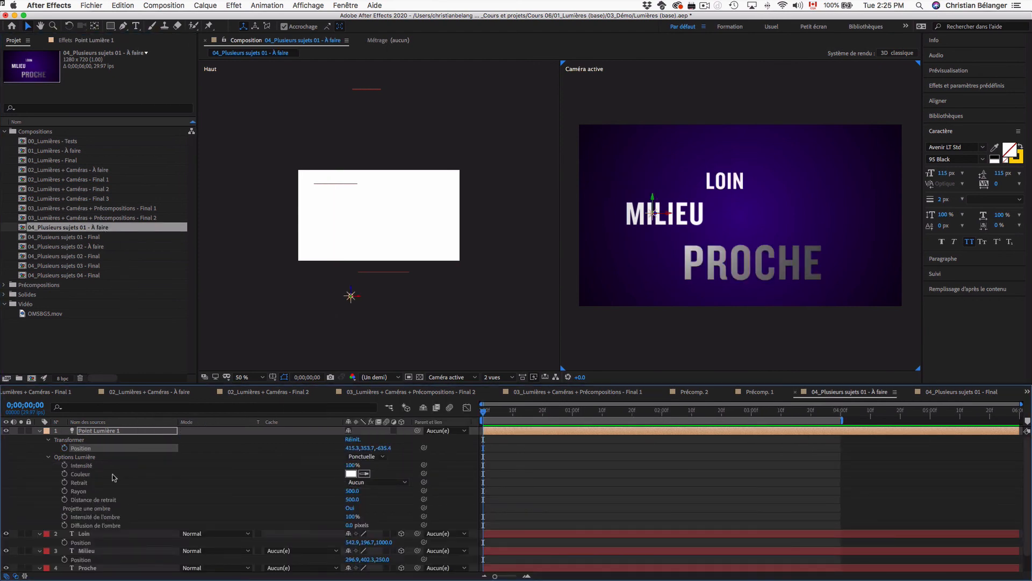
click(82, 483)
click(376, 482)
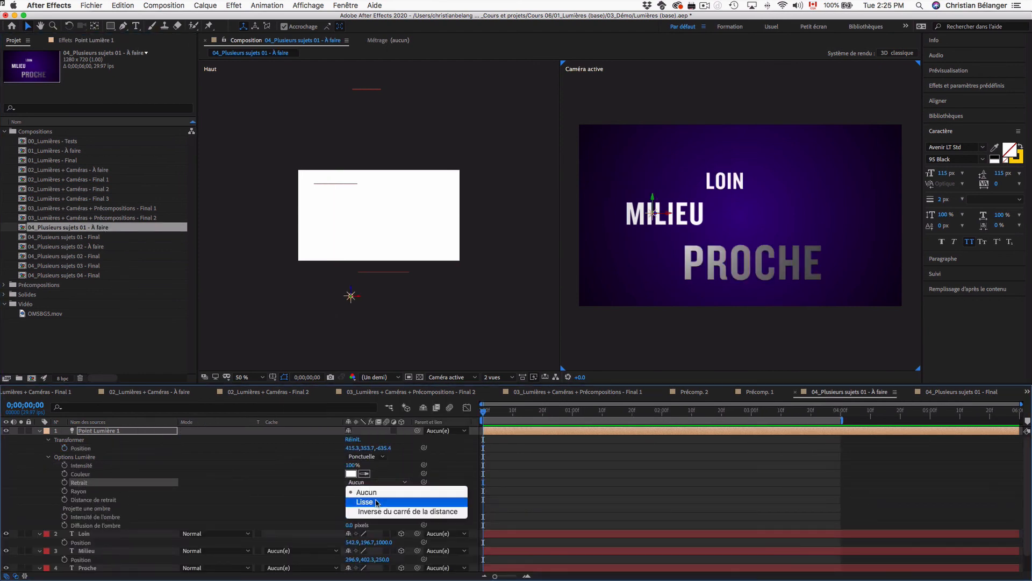
click(376, 502)
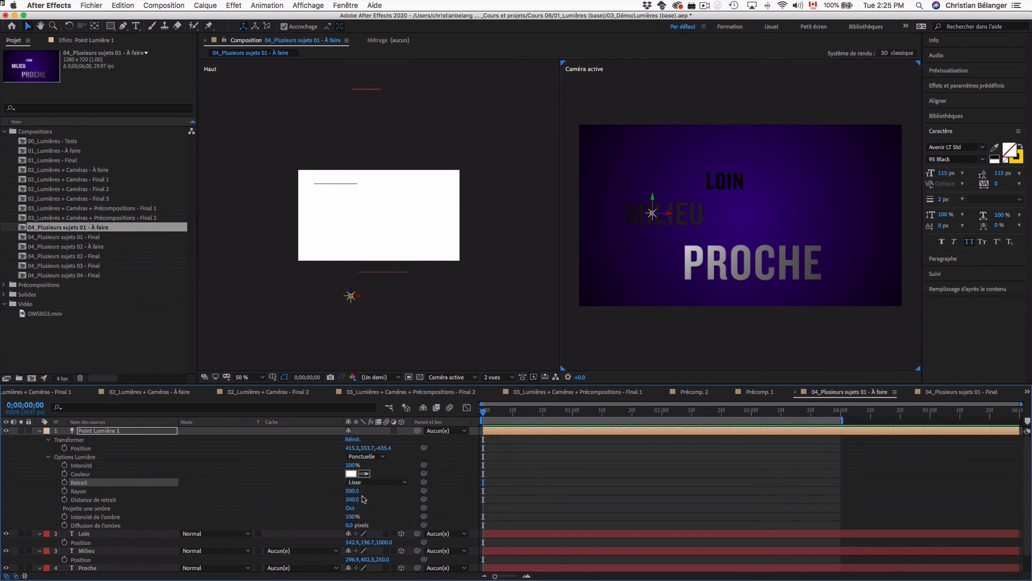
Step: Sweep Point Lumière 1 in depth past the three text layers with Lisse falloff, ending at Z 784.6
drag(383, 447, 300, 449)
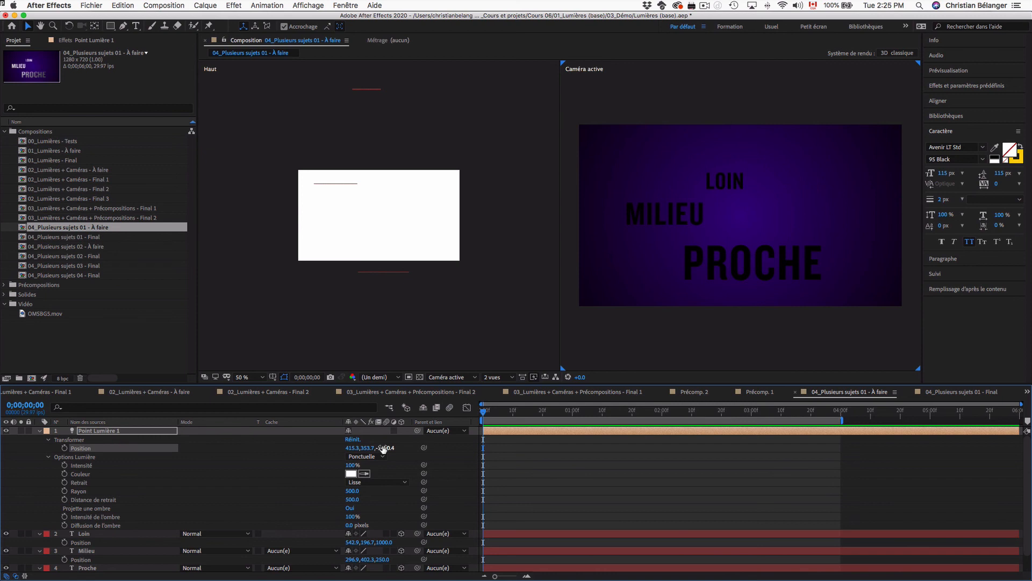
drag(384, 449, 455, 447)
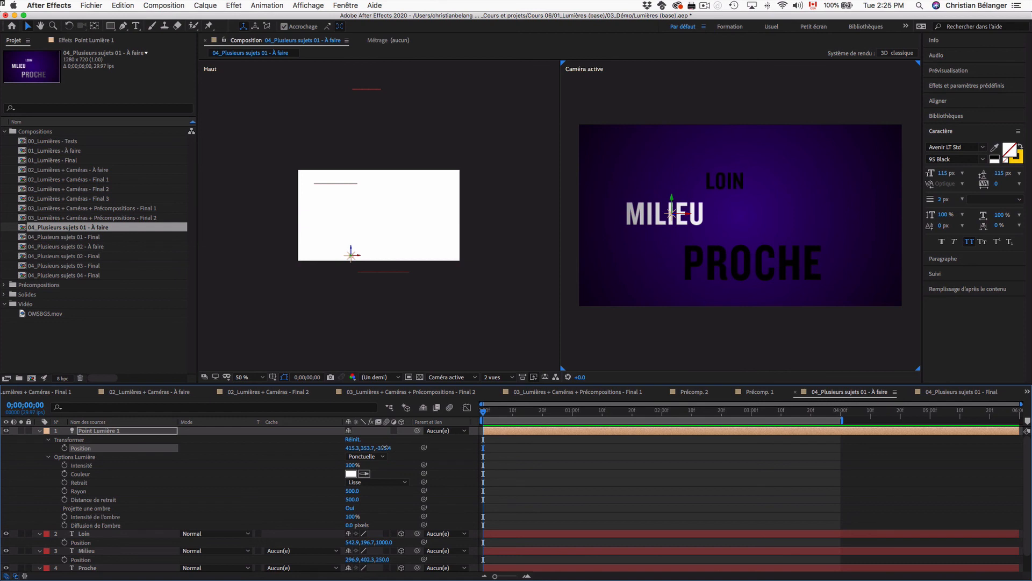
drag(385, 447, 439, 446)
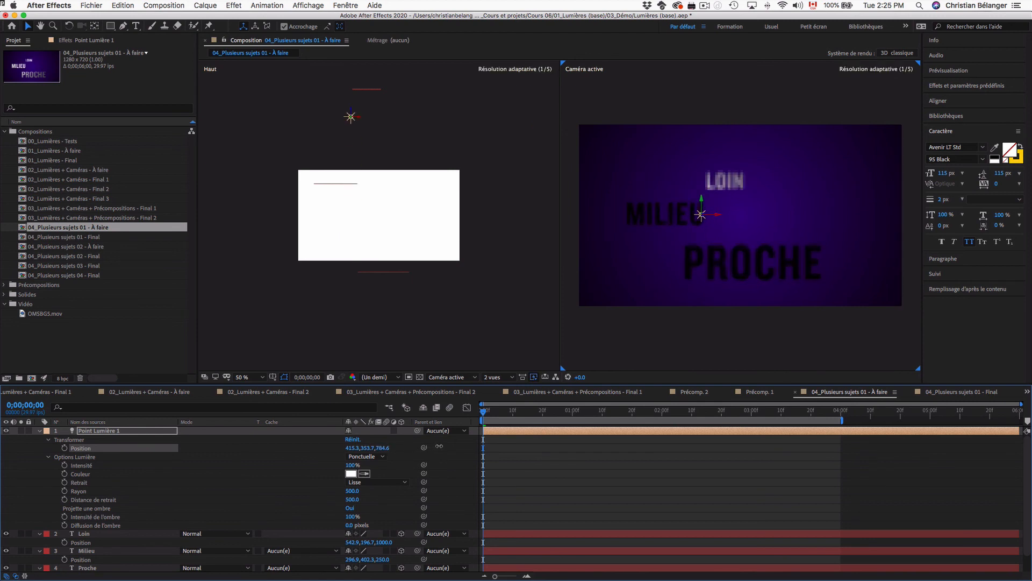
Step: Set Point Lumière 1's Retrait to Aucun and move the light behind the Loin layer to Z 1204.6
click(129, 483)
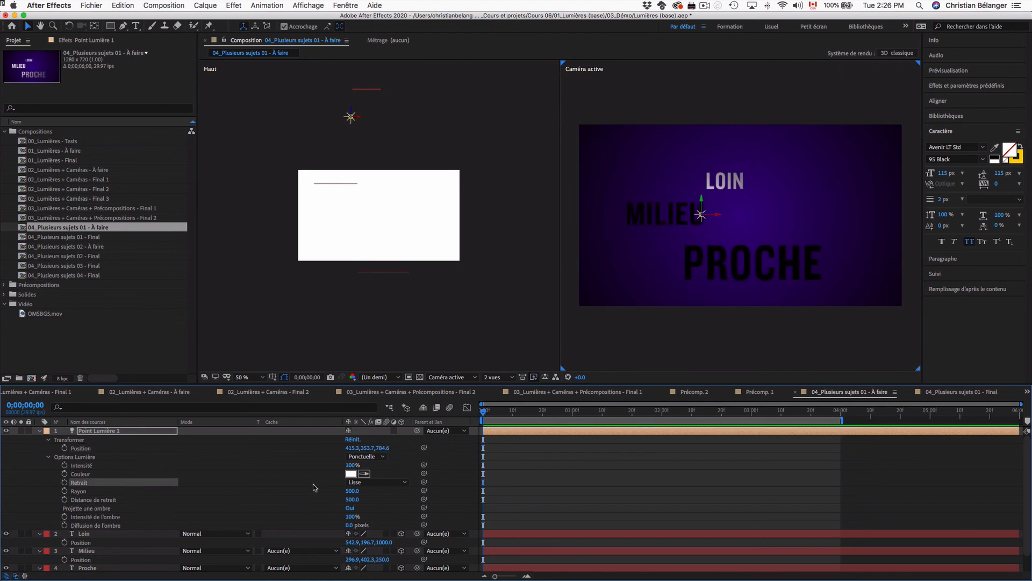
click(359, 482)
click(353, 489)
drag(383, 448, 408, 448)
Step: Set the light's Retrait back to Lisse and bring it forward to Z -125.4, between Milieu and Proche
click(376, 482)
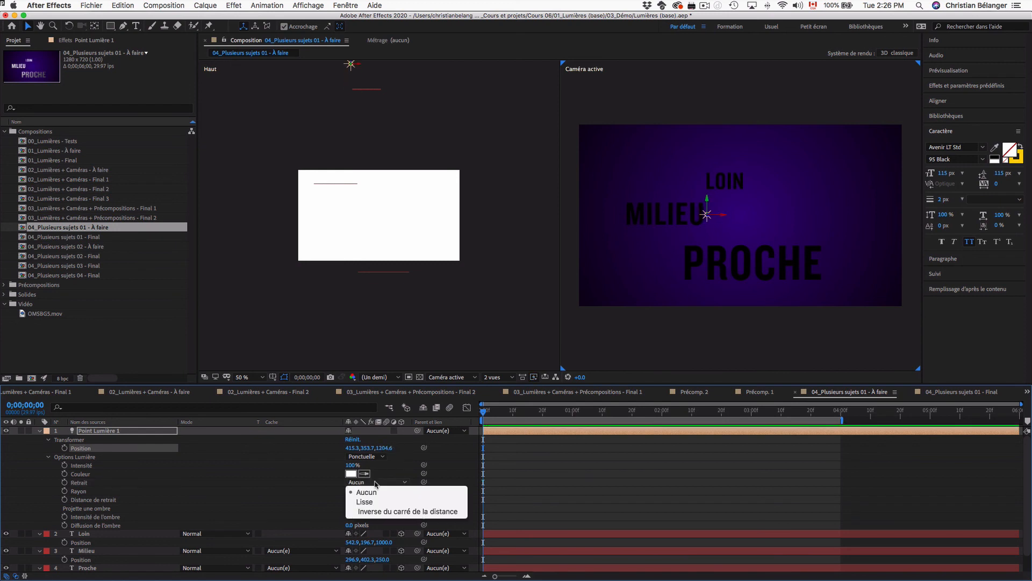
click(379, 502)
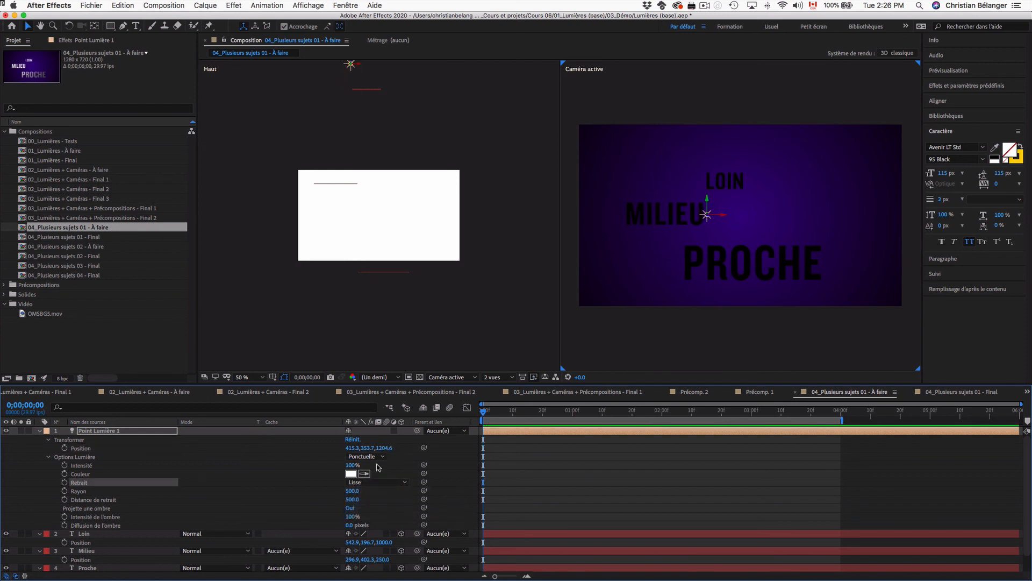
drag(383, 448, 317, 450)
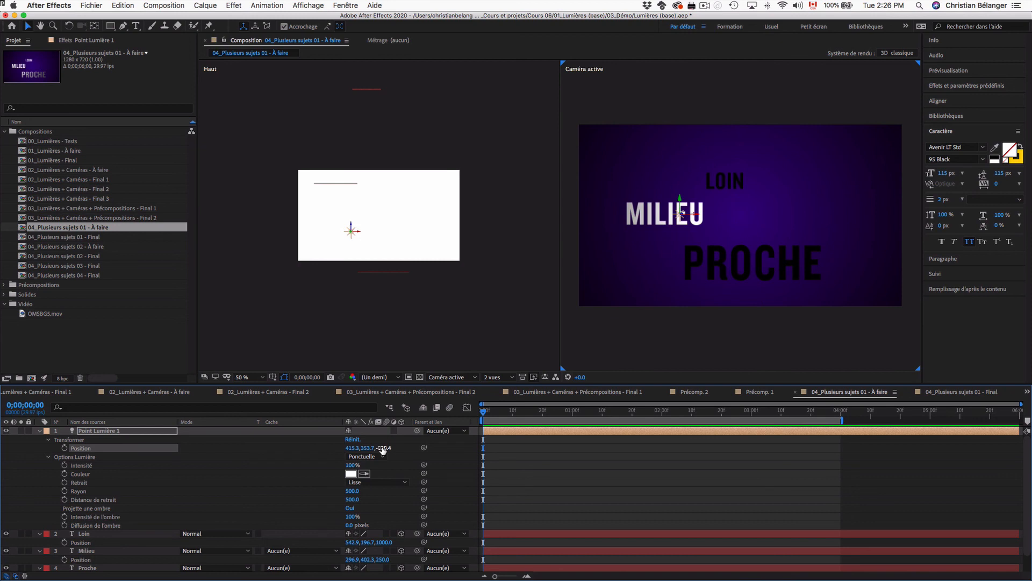
Step: Try Inverse du carré de la distance as the light's Retrait and move it in front of Proche to Z -755.4
click(378, 483)
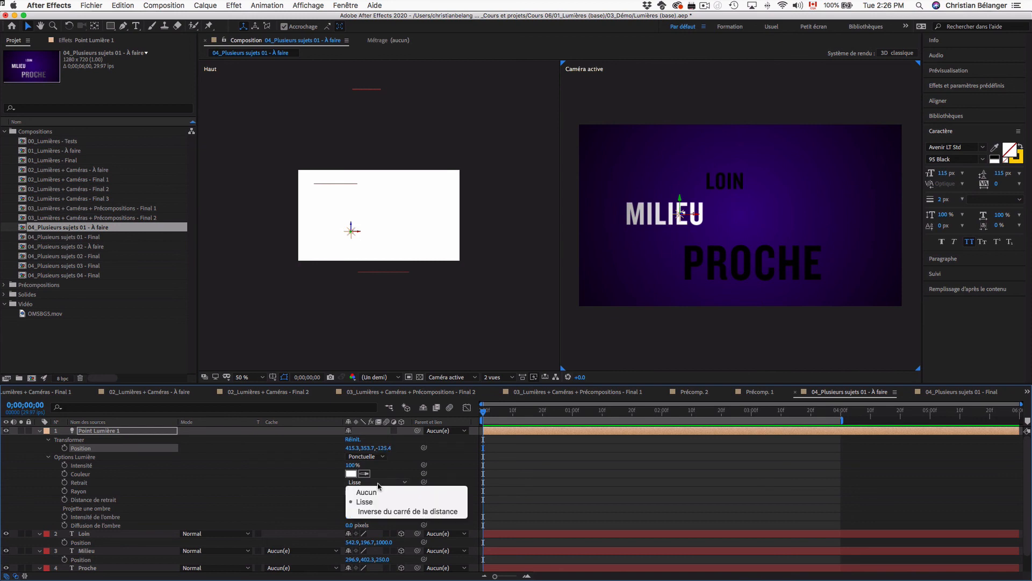
click(378, 512)
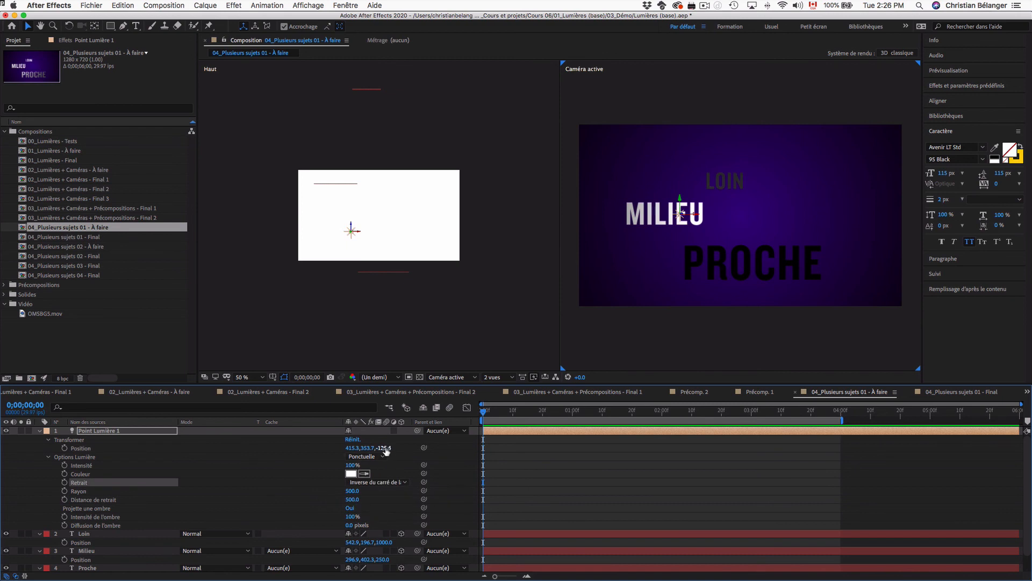
drag(385, 451, 361, 455)
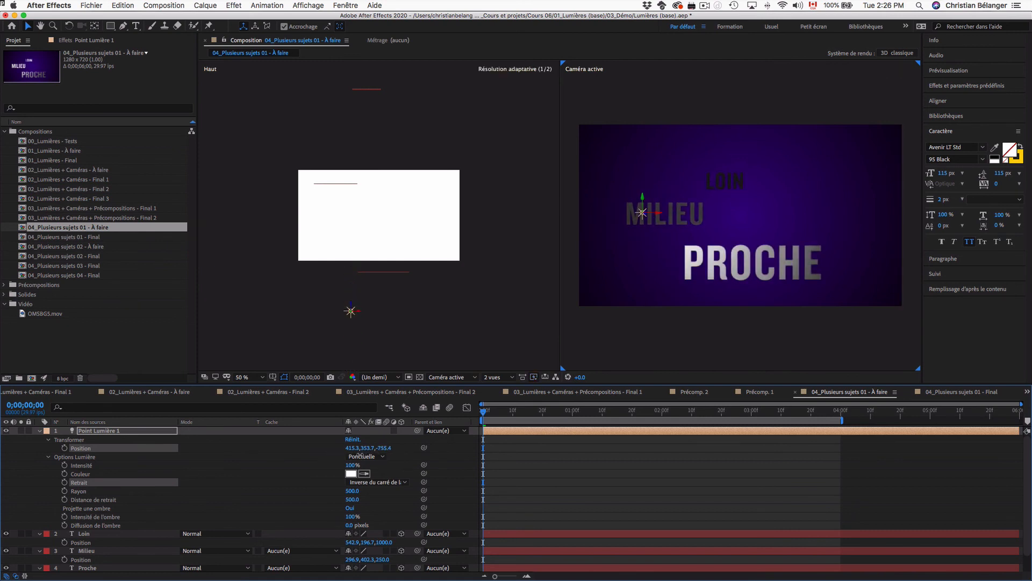
Step: Switch the light's Retrait to Lisse for comparison and move it behind Milieu to Z 485.6
click(378, 482)
click(378, 500)
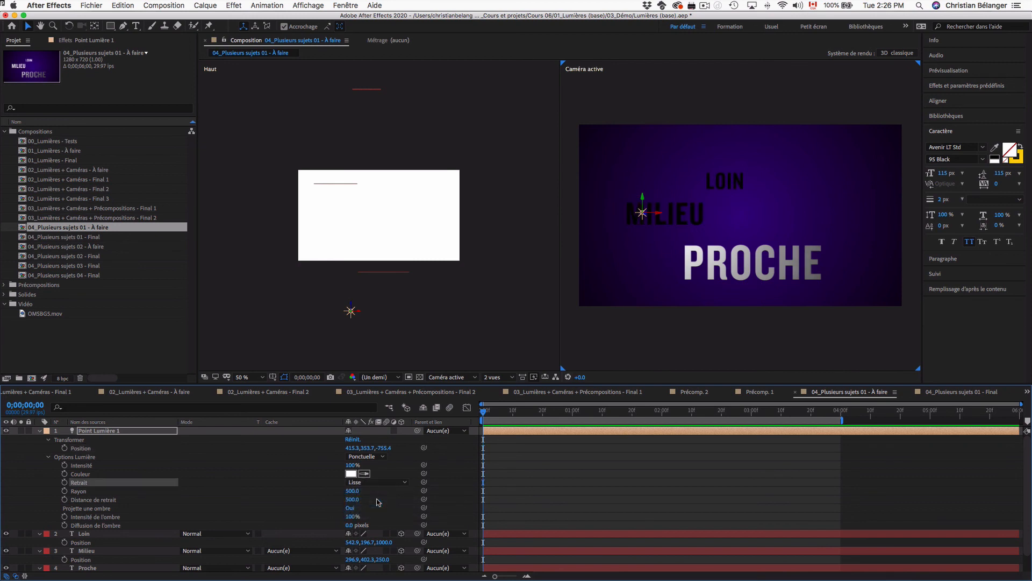
drag(384, 450, 414, 451)
Step: Set Point Lumière 1's Retrait to Inverse du carré de la distance and bring the light forward to Z -474.4
click(385, 482)
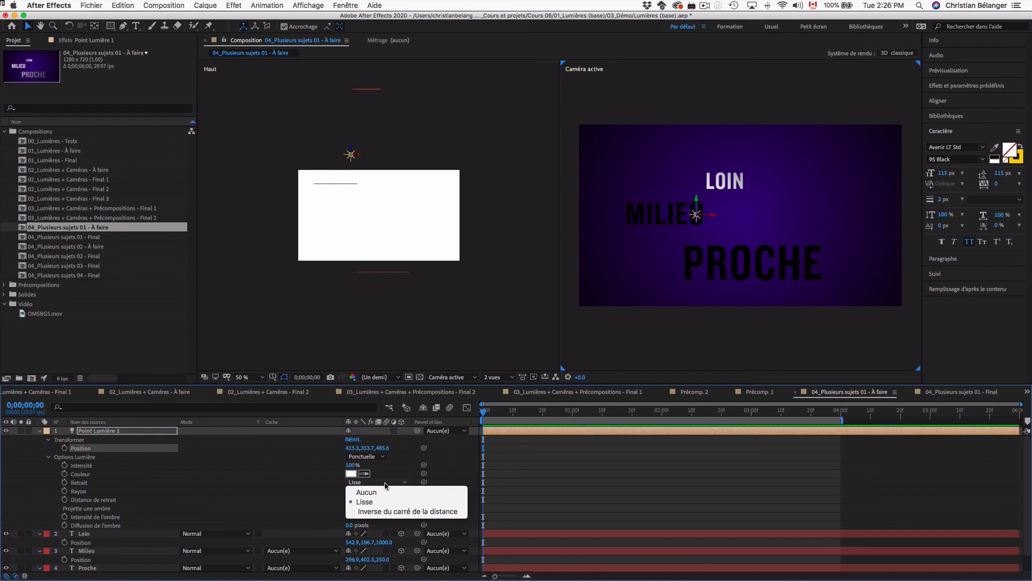
click(387, 511)
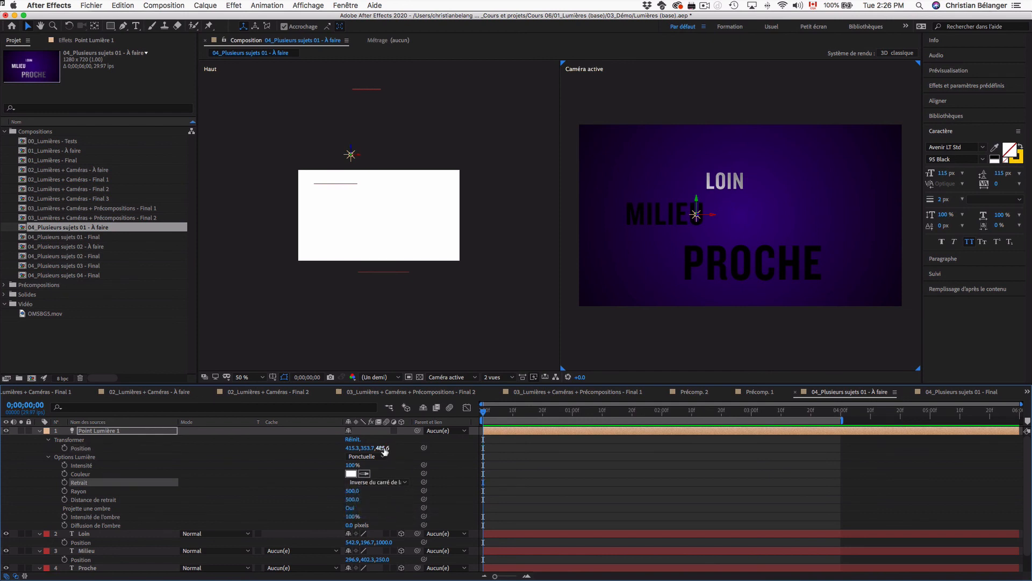
drag(350, 154, 351, 199)
drag(367, 449, 343, 452)
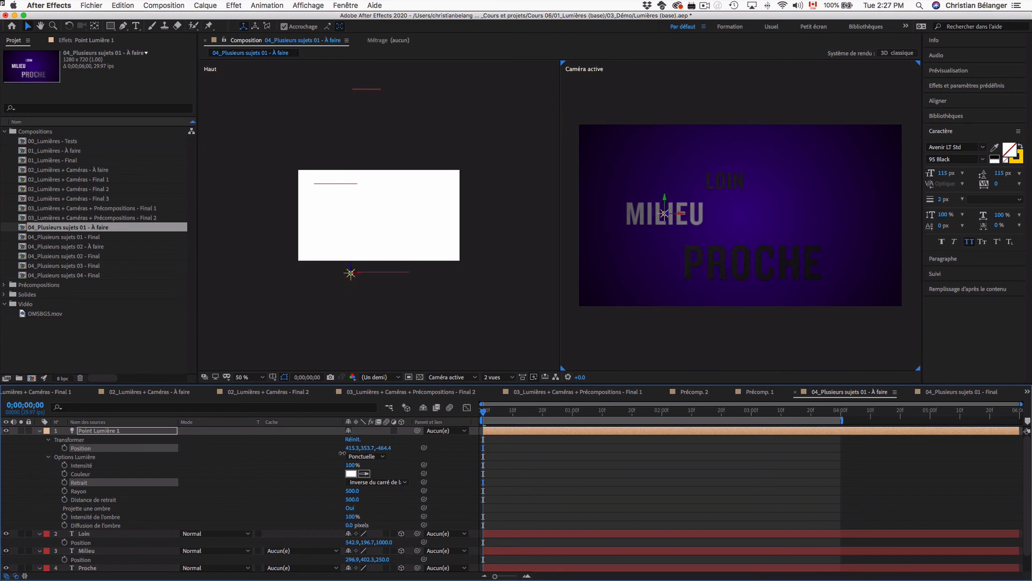
click(376, 483)
click(285, 486)
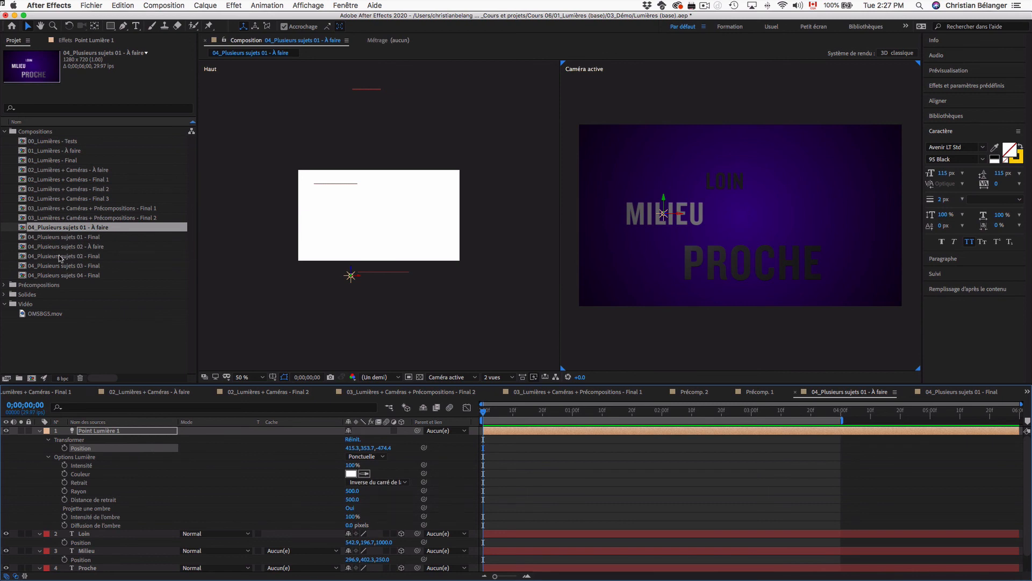
Step: Open 04_Plusieurs sujets 02 - Final, reveal the Position of the Loin, Milieu and Proche layers, and preview the animation
double_click(83, 256)
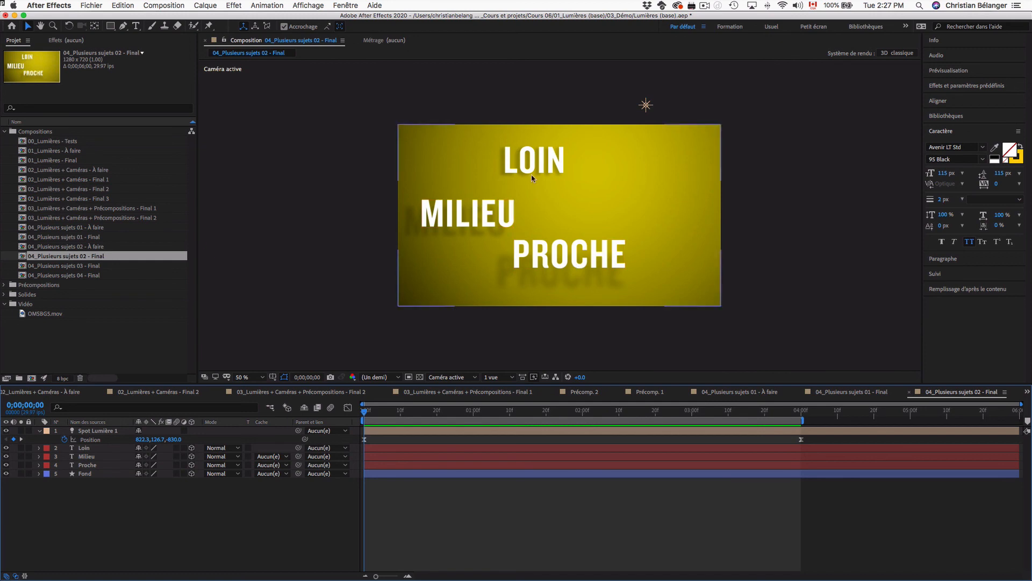
click(91, 448)
shift+click(95, 465)
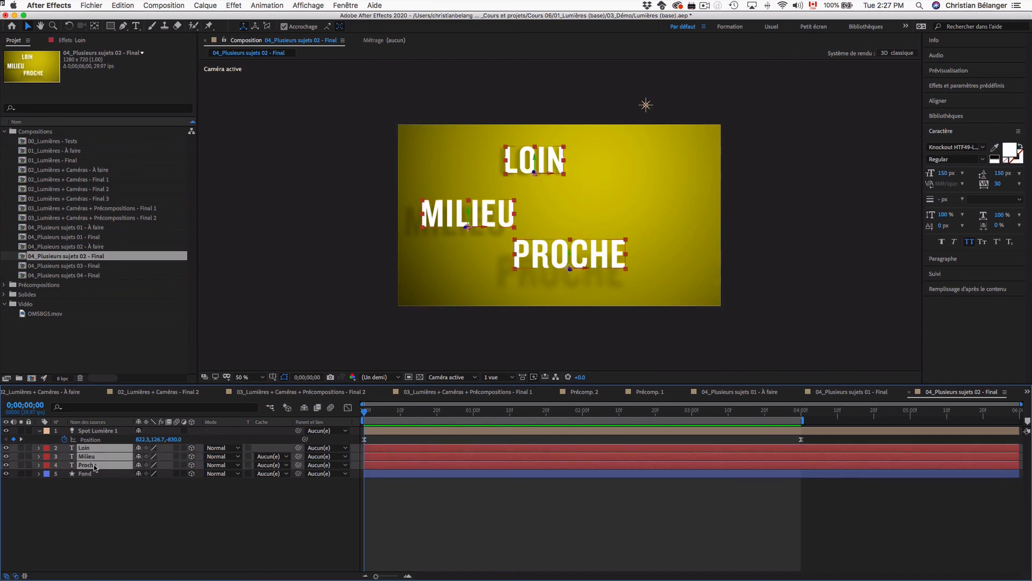
key(p)
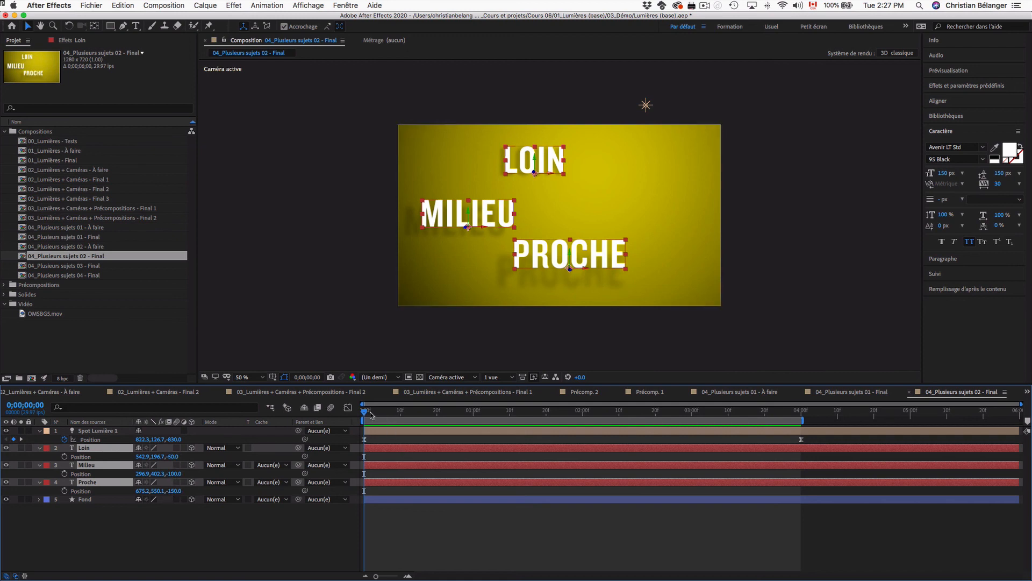
key(space)
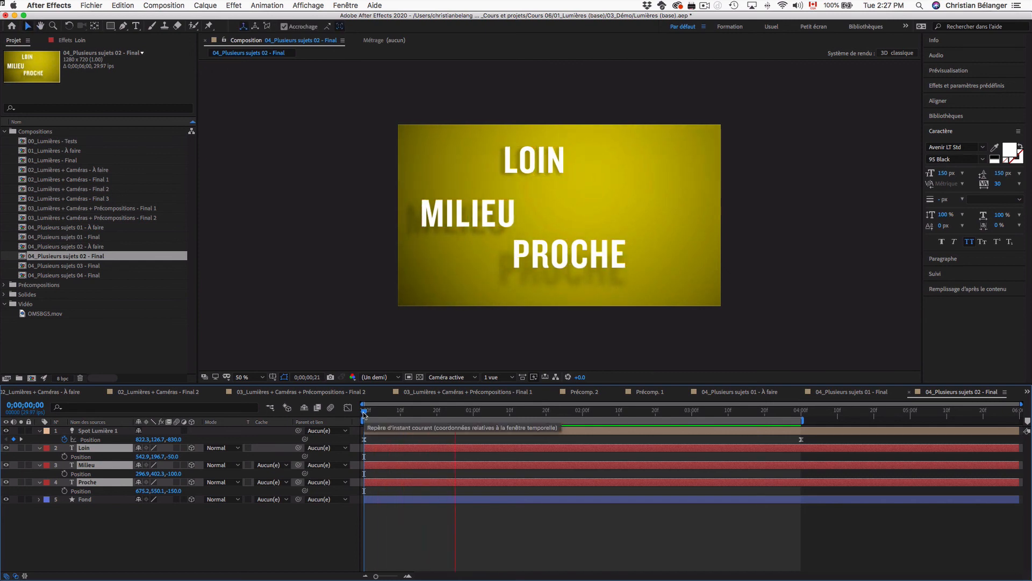
Step: Stop the preview and, at 0;00;03;17, set the Z position of Proche to -321 and of Loin to -10
key(space)
drag(369, 414, 755, 420)
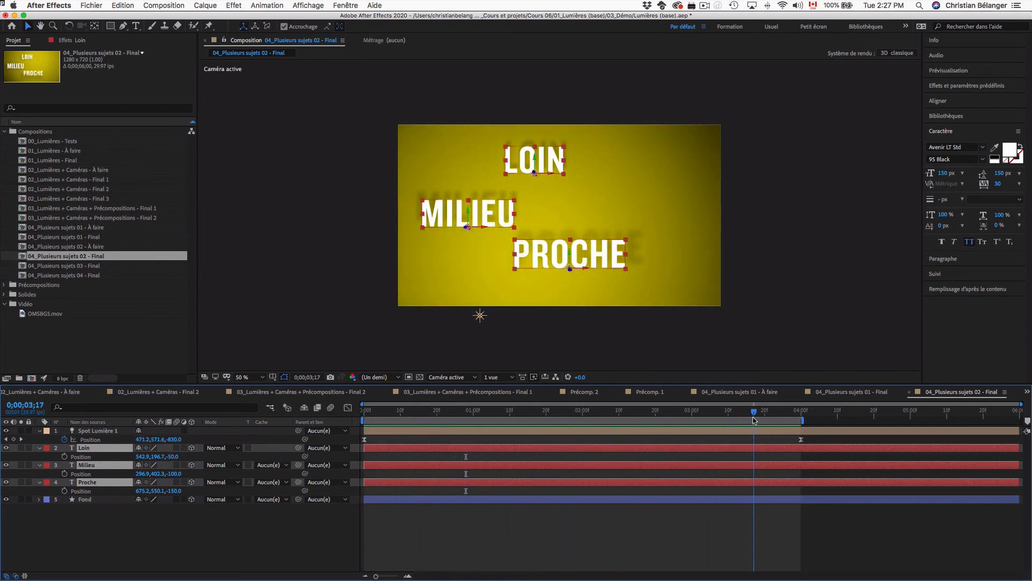
click(566, 524)
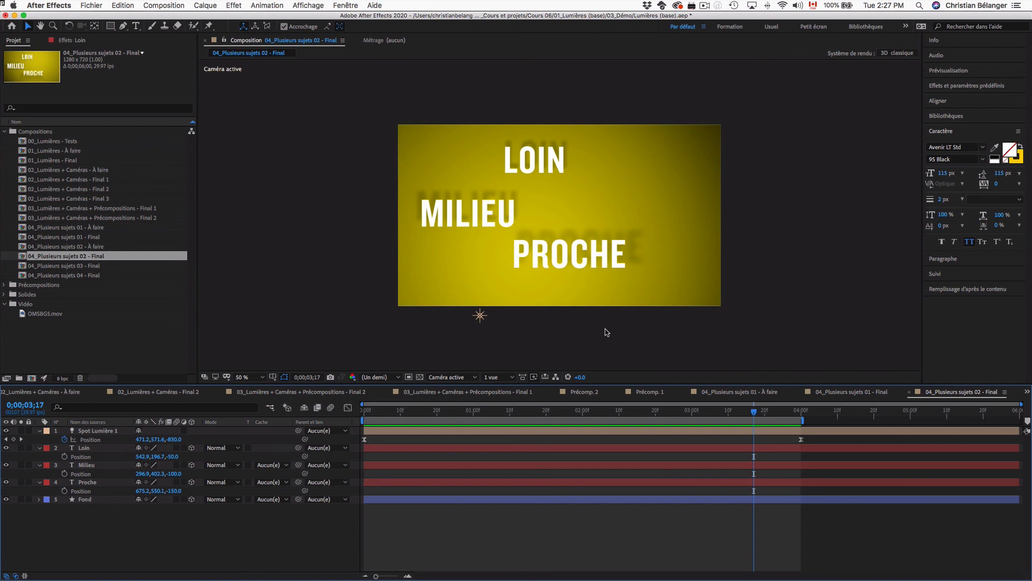
click(173, 491)
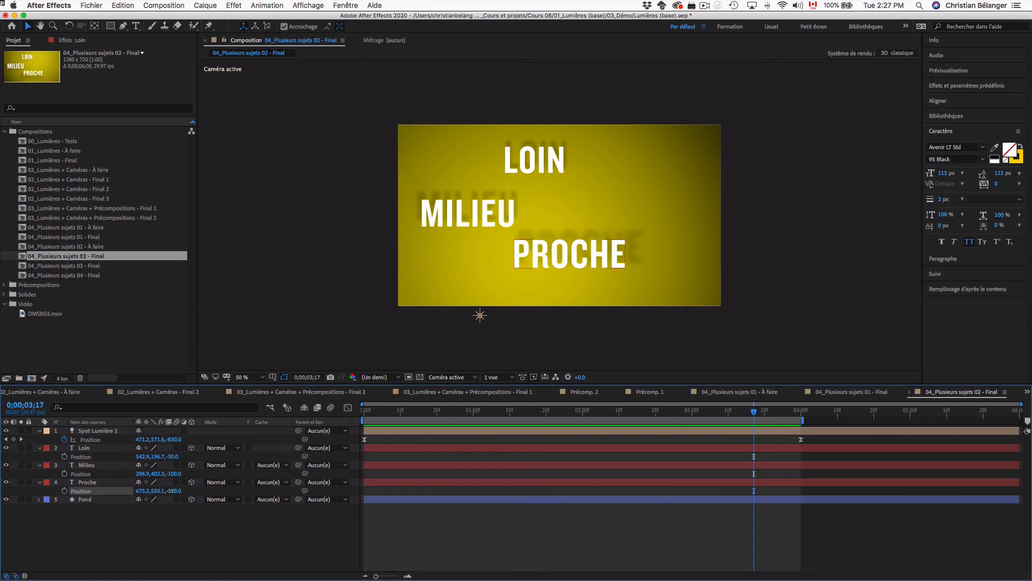
drag(172, 490, 155, 491)
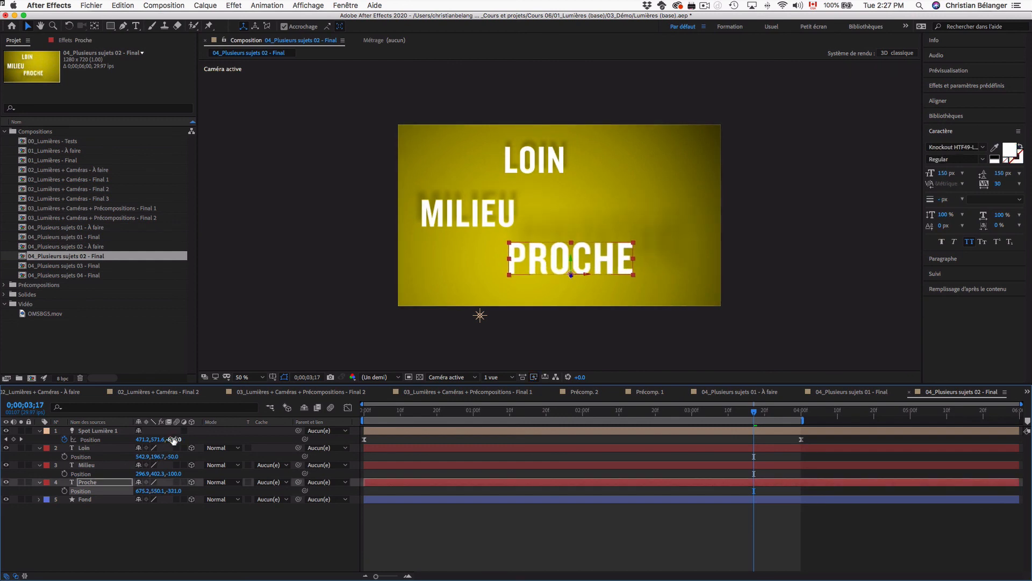
click(173, 456)
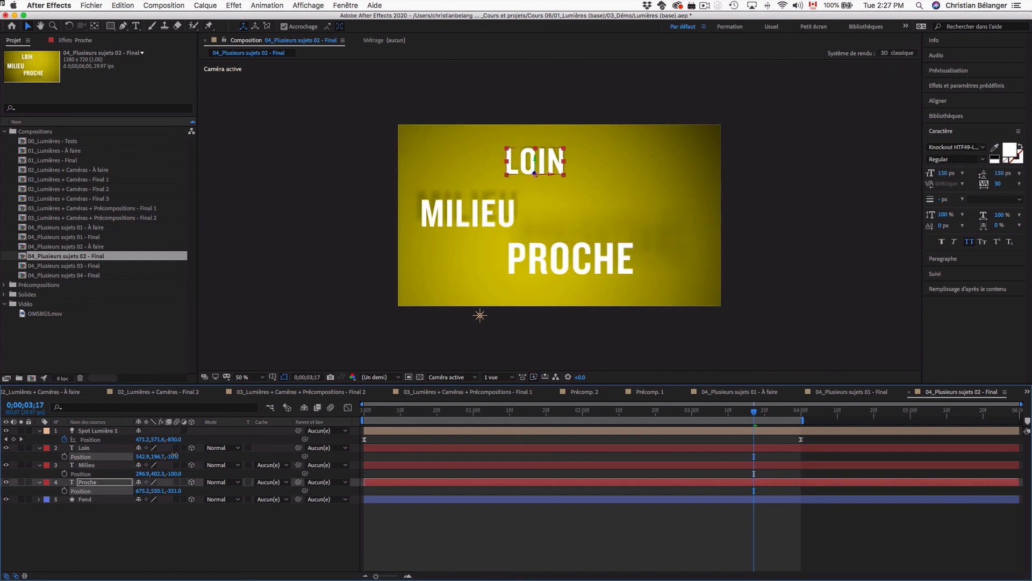
click(421, 540)
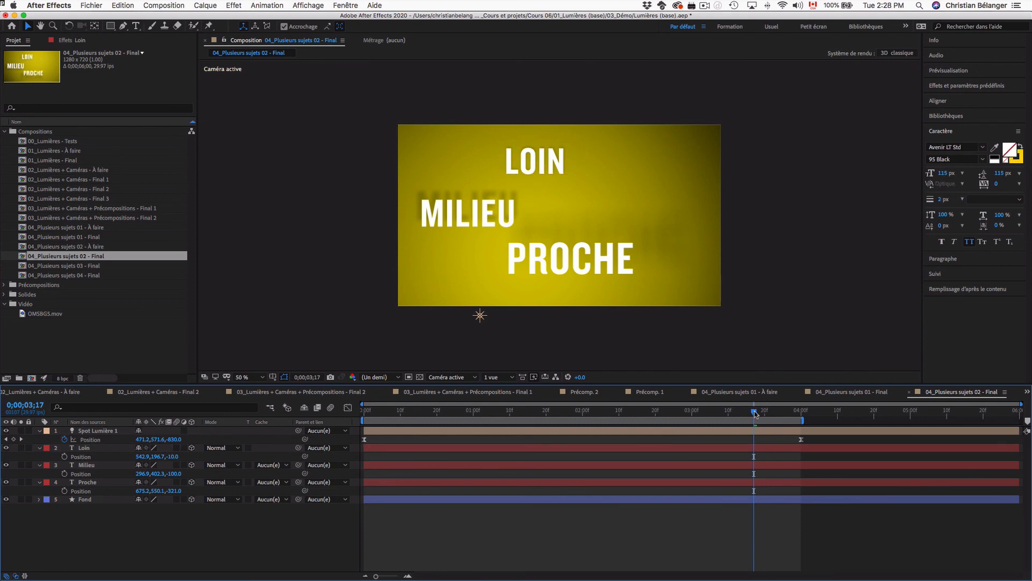
Step: Review the shadows with the new layer depths from the start of the animation to 0;00;04;00
drag(754, 413, 403, 414)
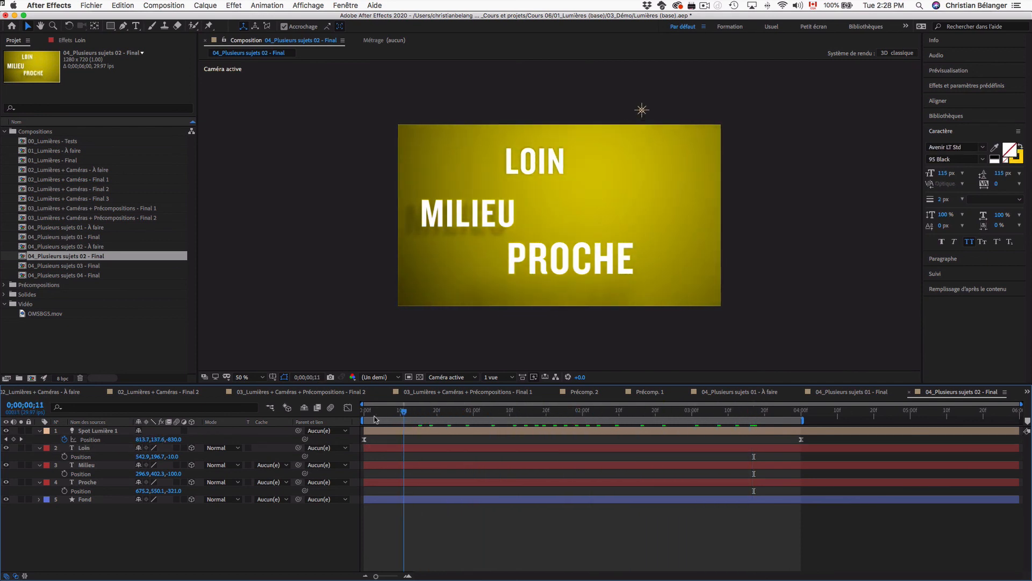
key(space)
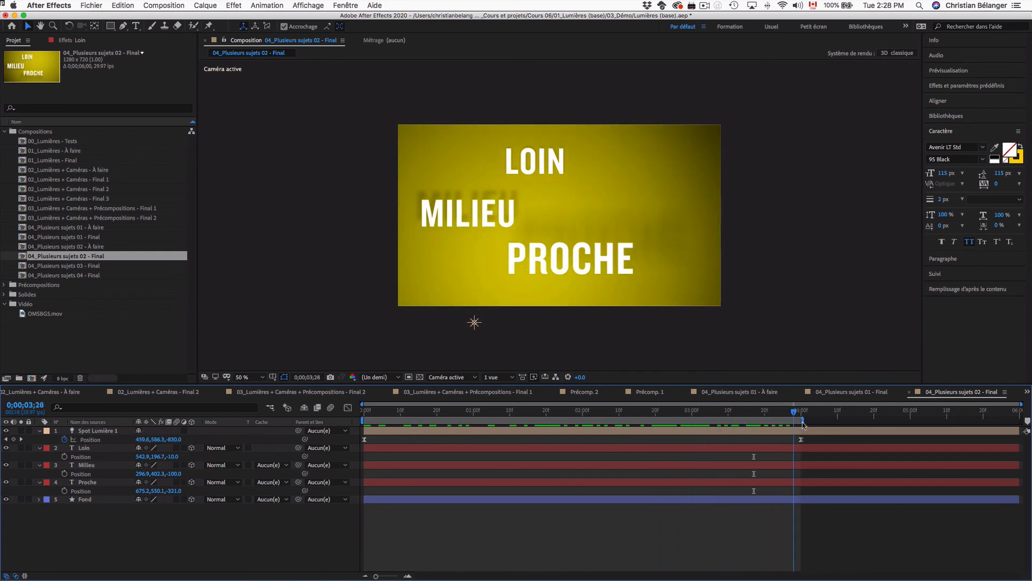
mouse_move(803, 425)
mouse_down()
mouse_move(434, 430)
mouse_move(801, 433)
mouse_up()
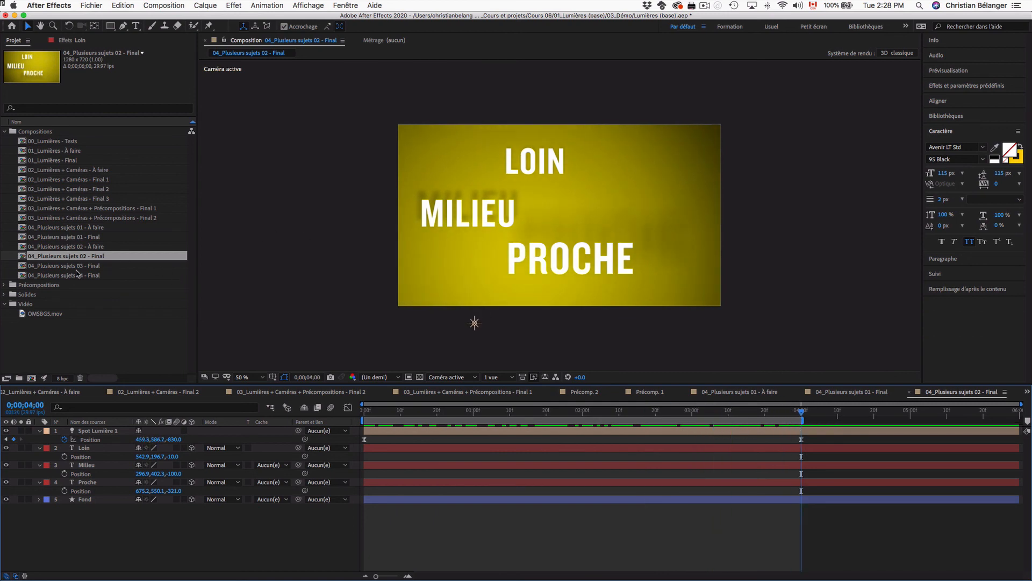
Step: Open the 04_Plusieurs sujets 03 - Final composition and preview its animation twice from the beginning
double_click(119, 267)
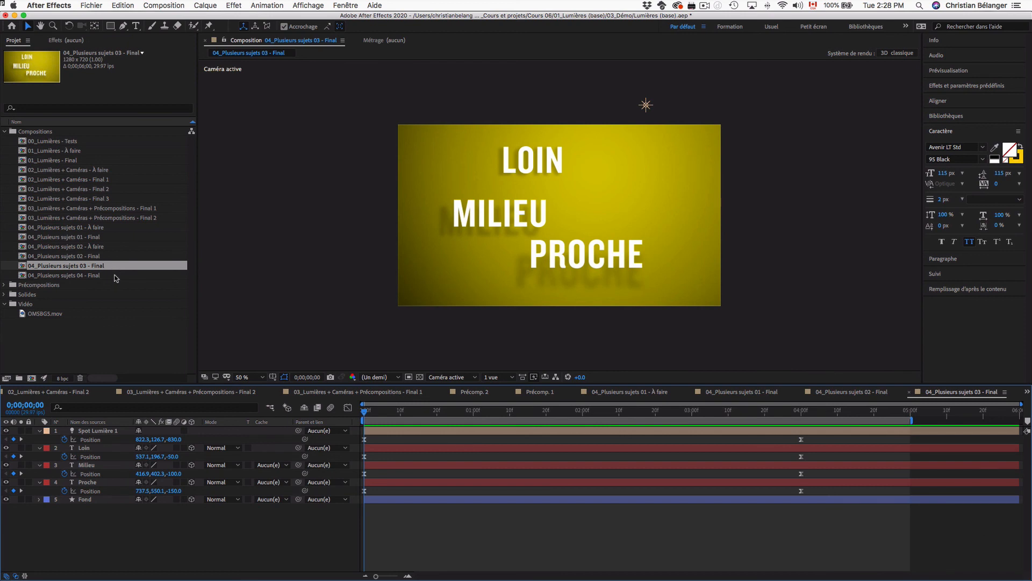
key(space)
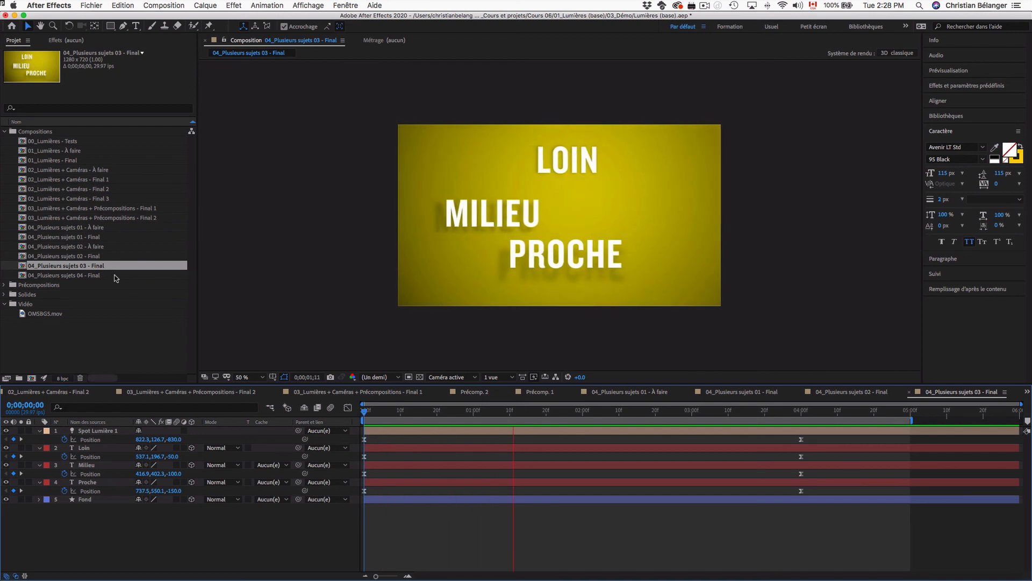
key(space)
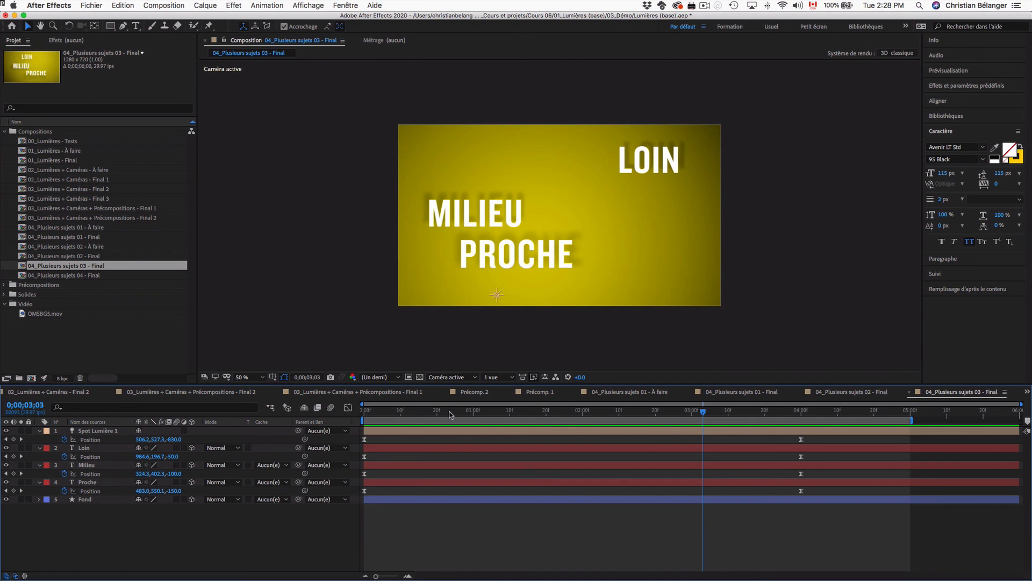
drag(462, 414, 282, 415)
key(space)
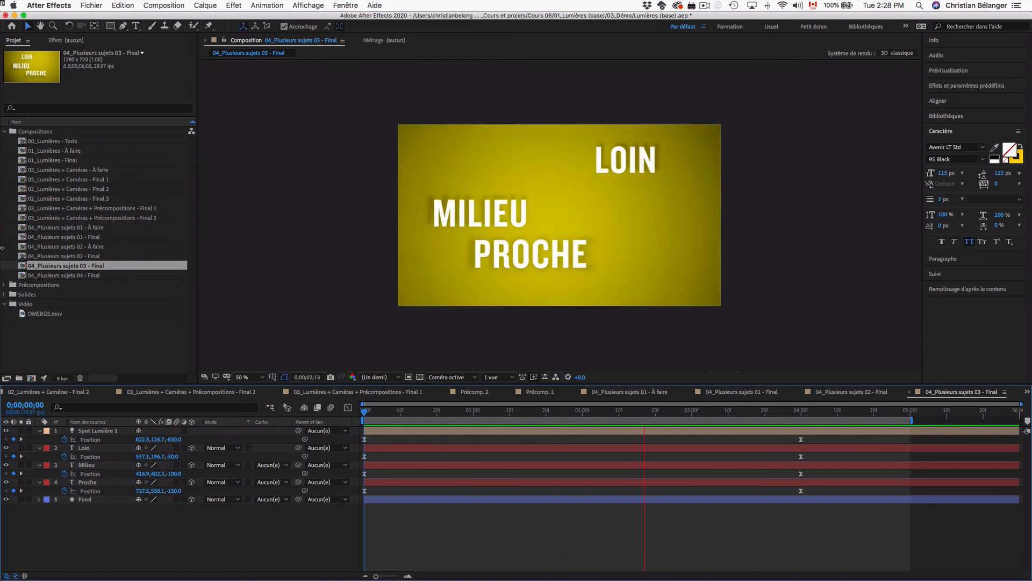
key(space)
Step: Open the 04_Plusieurs sujets 04 - Final composition and preview its animation, stopping at 0;00;03;08
double_click(69, 276)
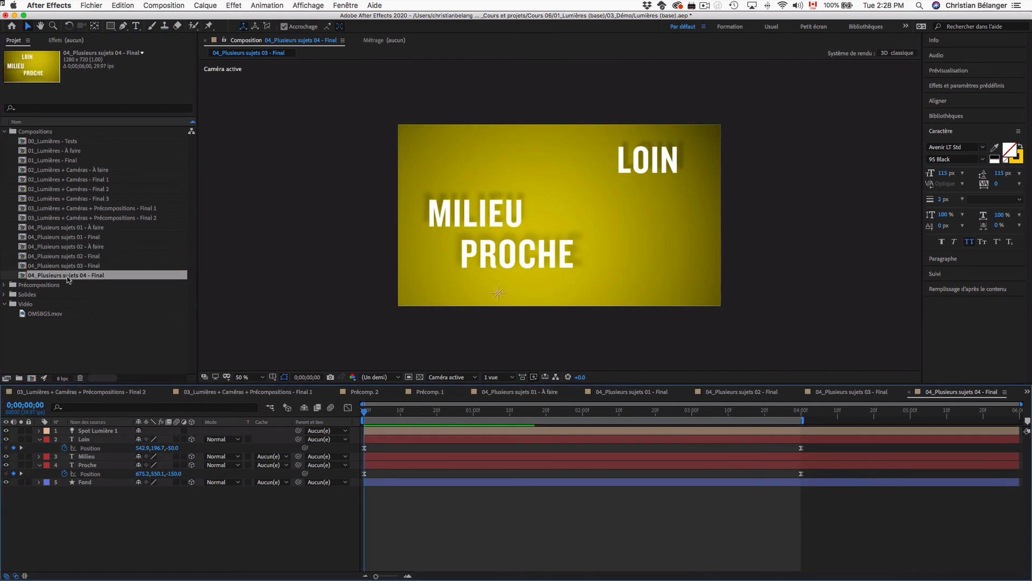
key(space)
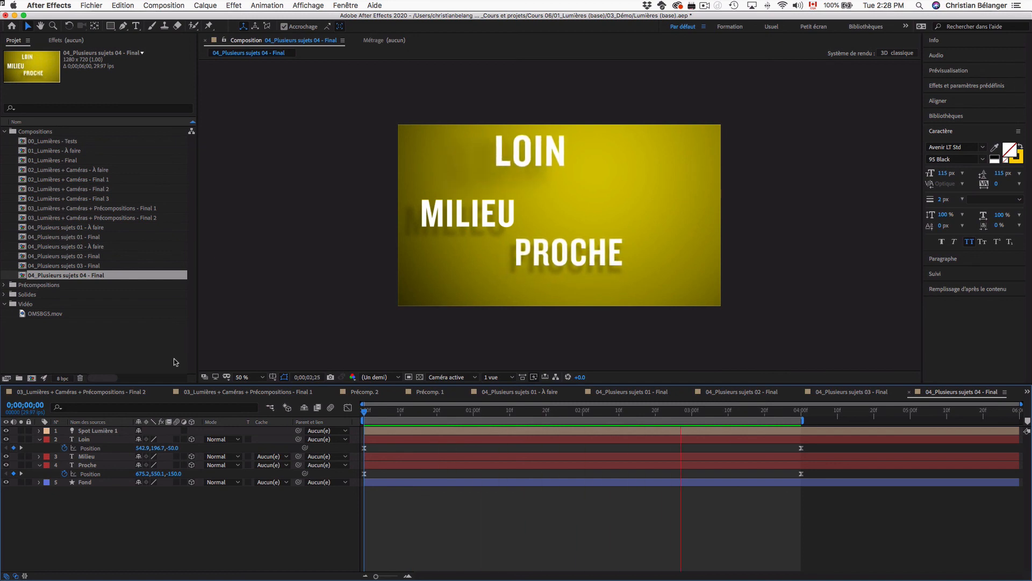
key(space)
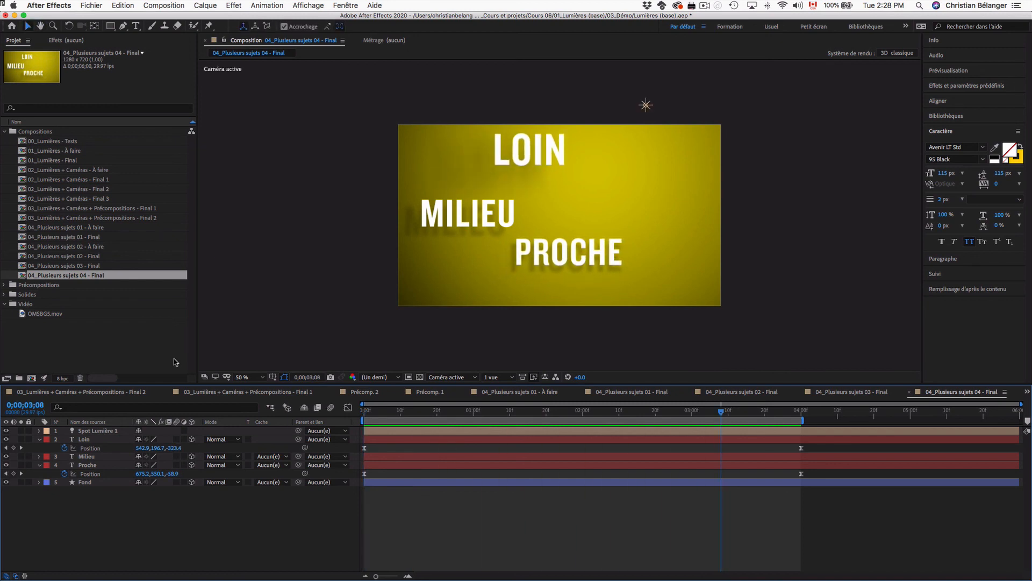